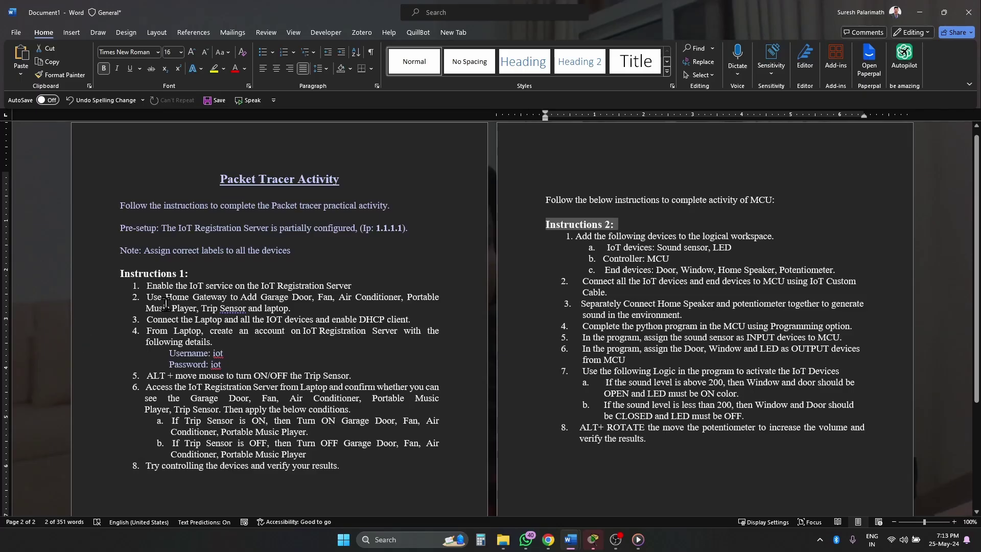
- Read both instruction lists, the Pre-setup sentence and the Note about labelling devices in Word
drag(109, 286, 130, 473)
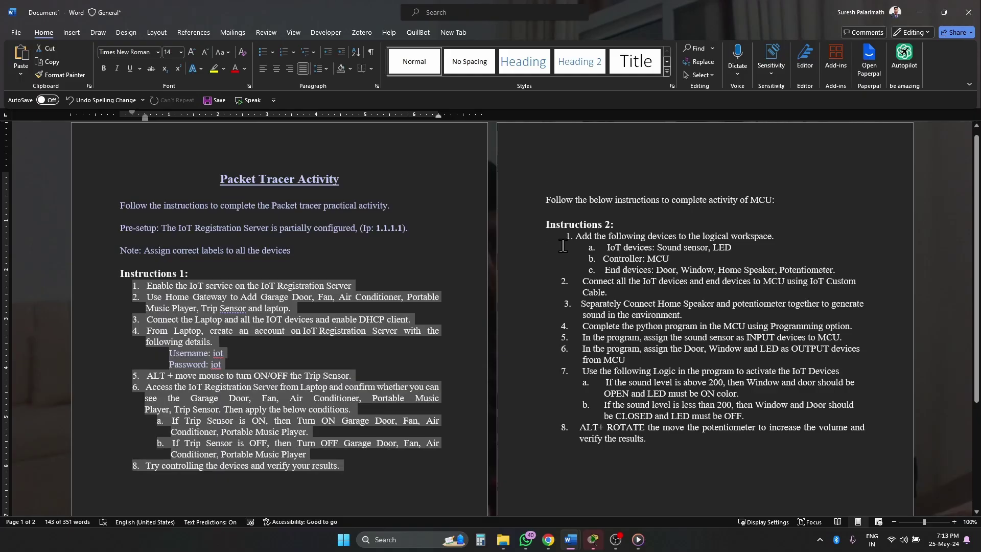
drag(567, 237, 650, 455)
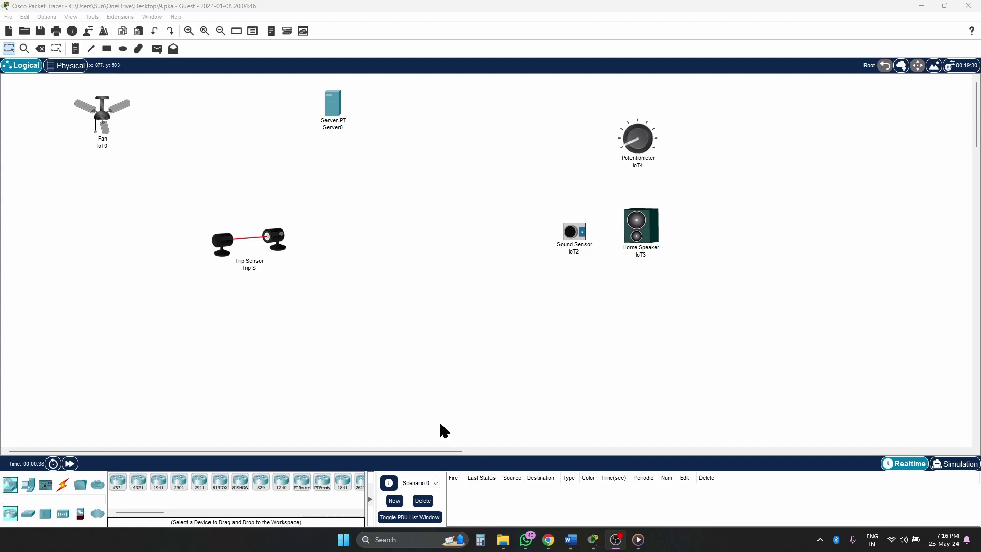
click(570, 539)
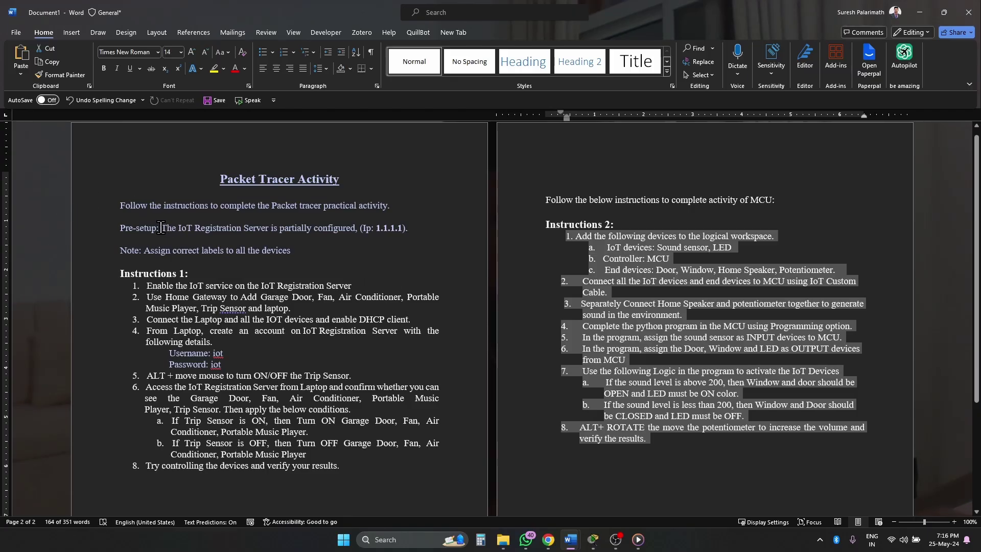
drag(162, 228, 423, 239)
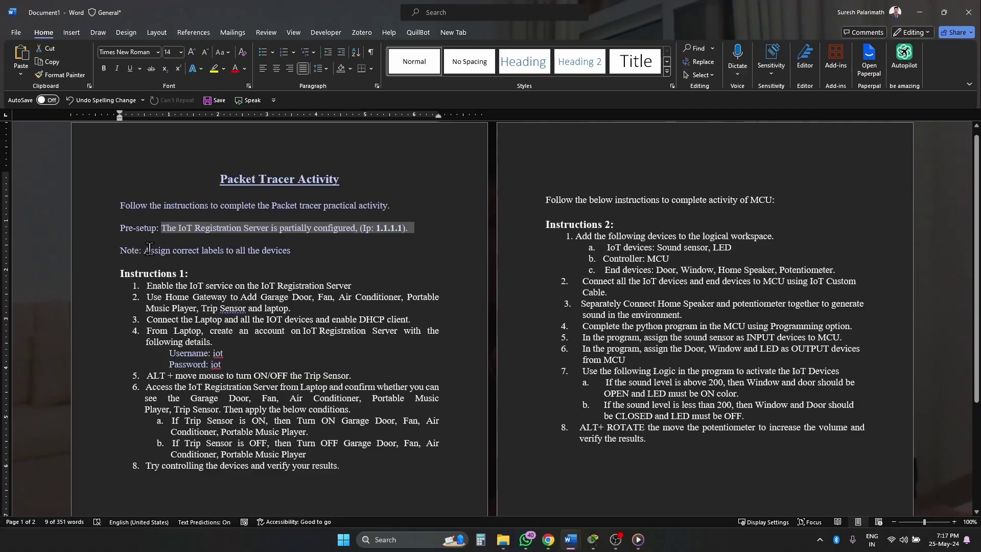
drag(147, 250, 305, 253)
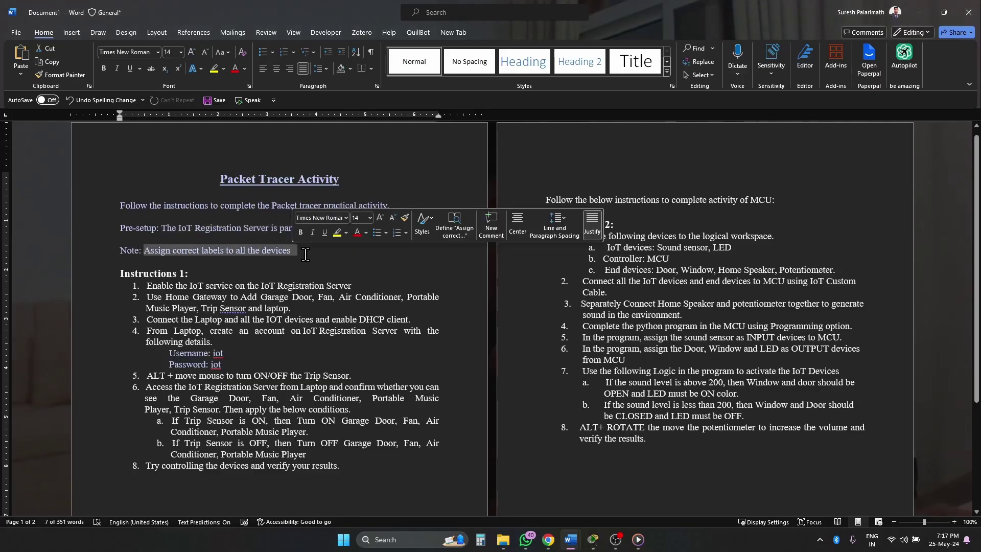
click(305, 254)
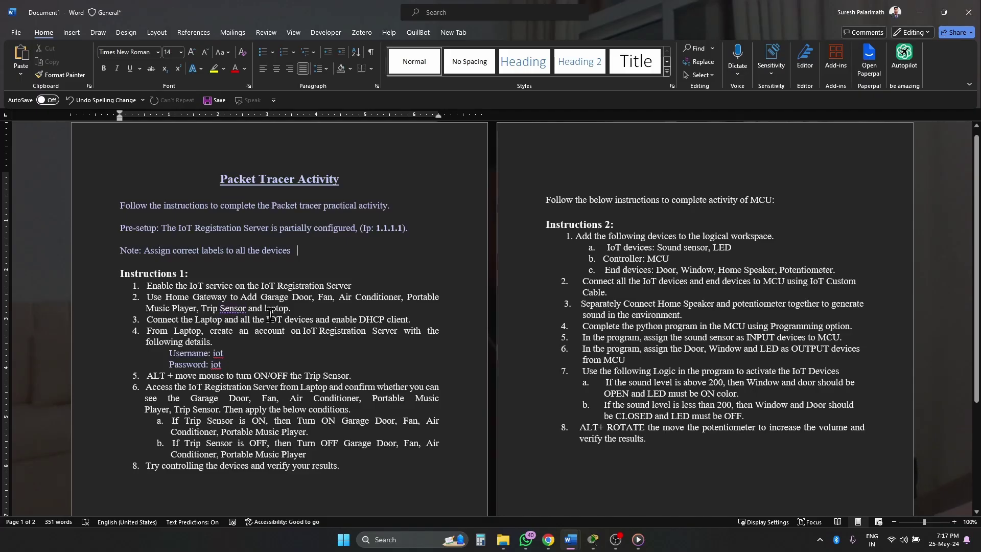
- Zoom the document to 210%, read step 2 on adding devices via the Home Gateway, then return to Packet Tracer
scroll(311, 309, up, 7)
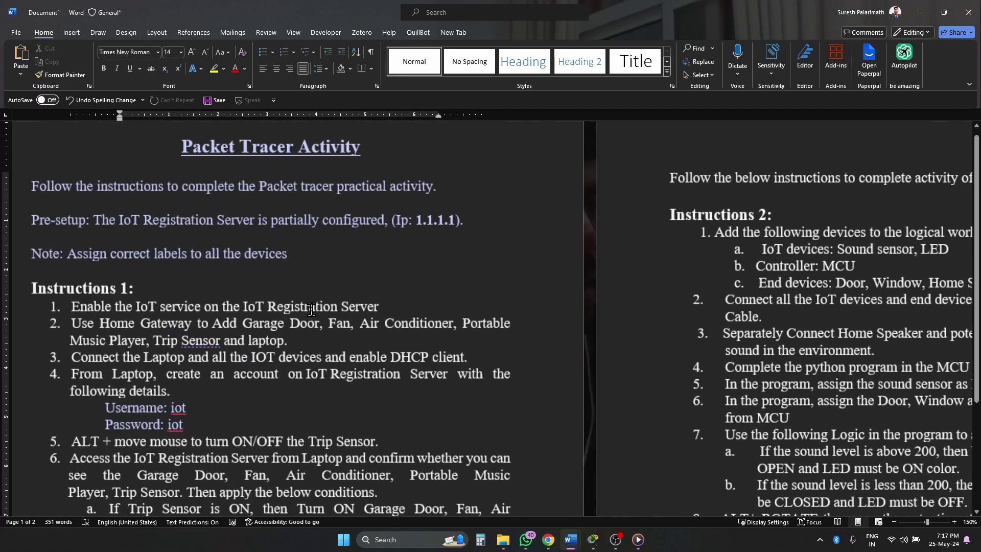
scroll(347, 338, up, 4)
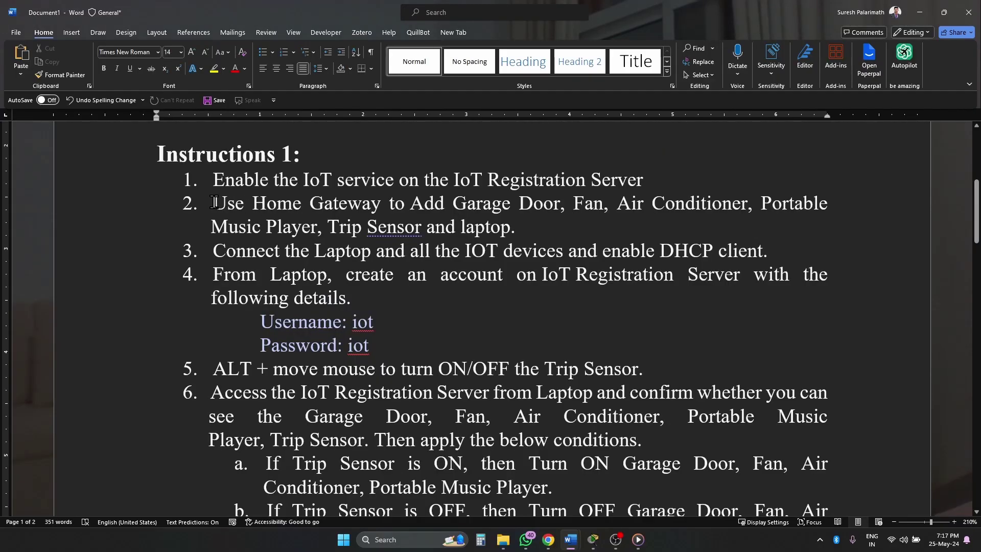
drag(215, 202, 546, 225)
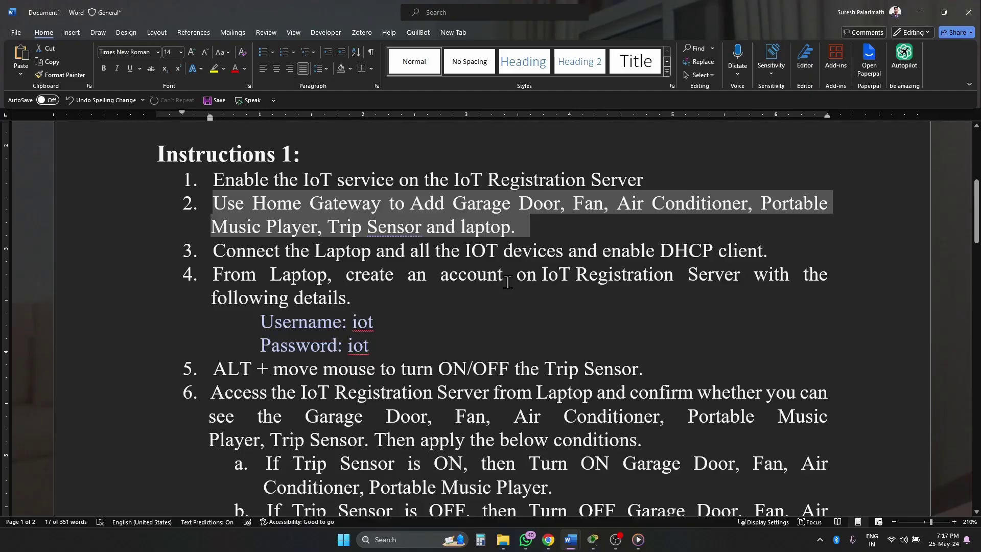
mouse_move(593, 539)
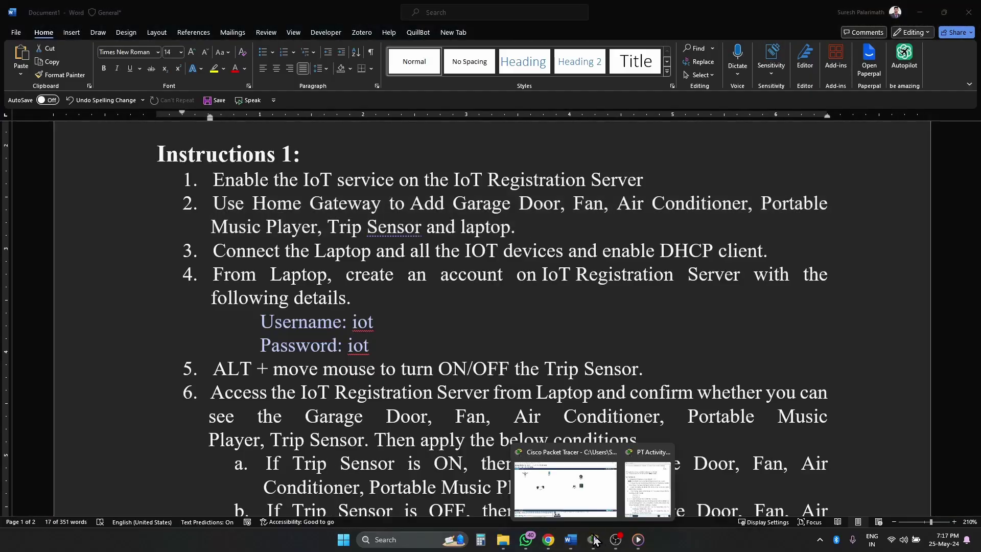
click(494, 488)
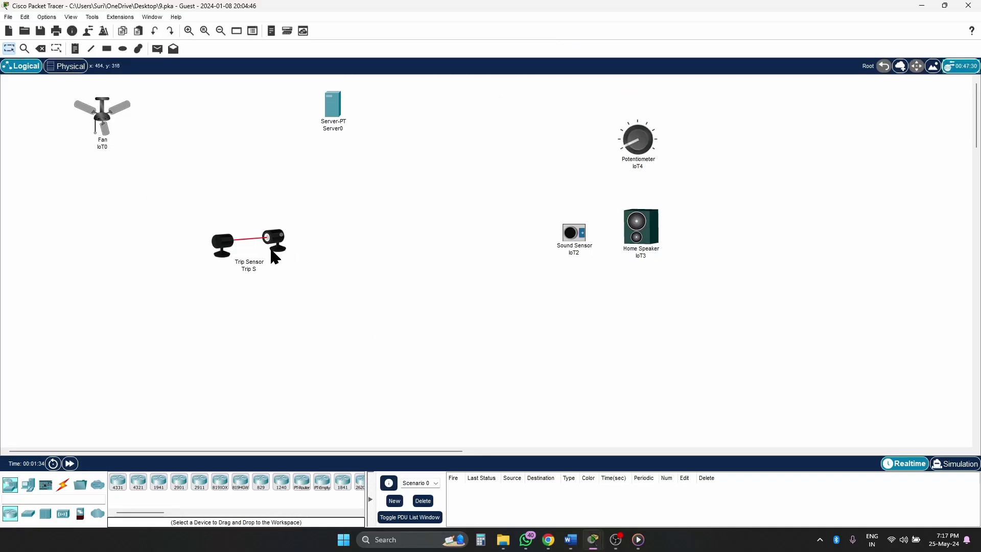
- Place a Home Gateway between the Fan and the Trip Sensor
drag(247, 243, 300, 277)
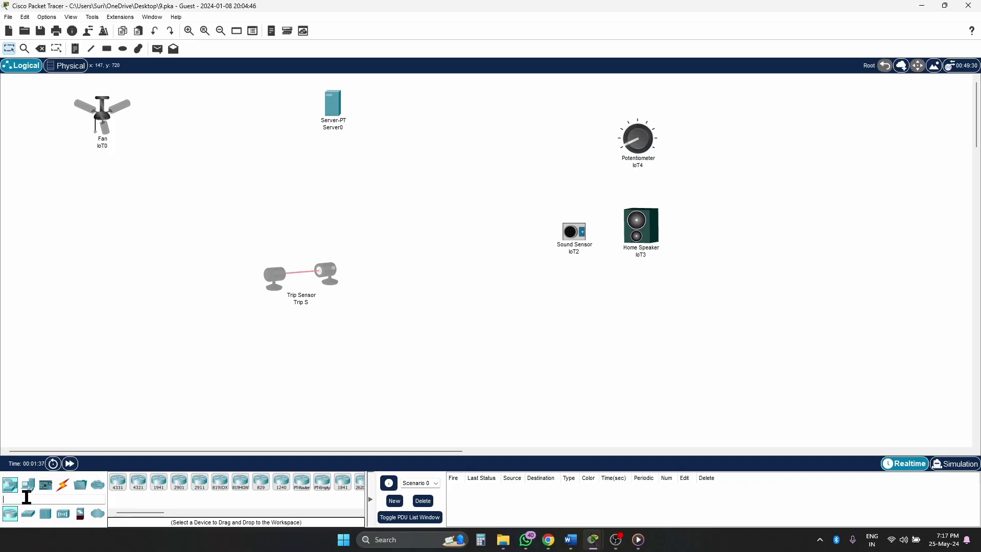
click(63, 513)
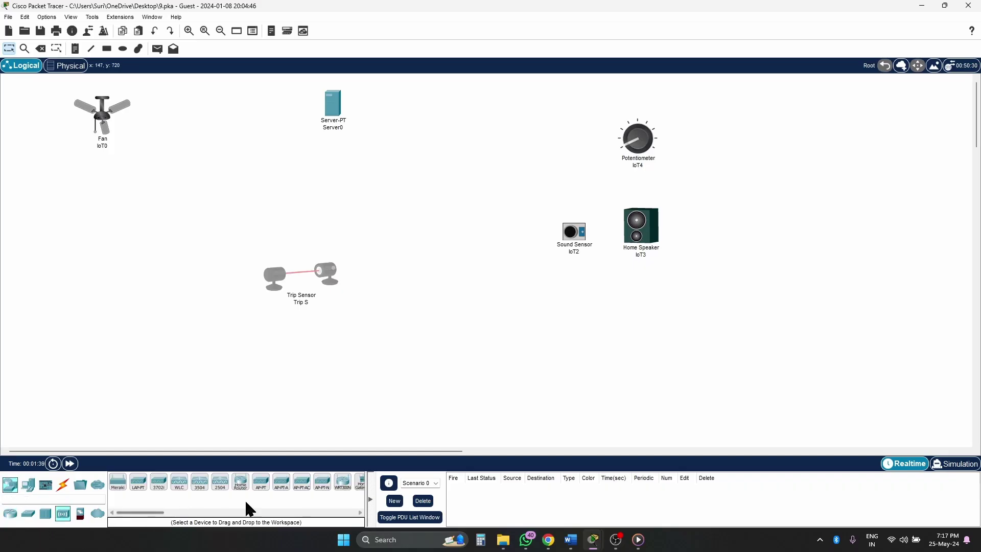
click(371, 500)
drag(363, 486, 254, 183)
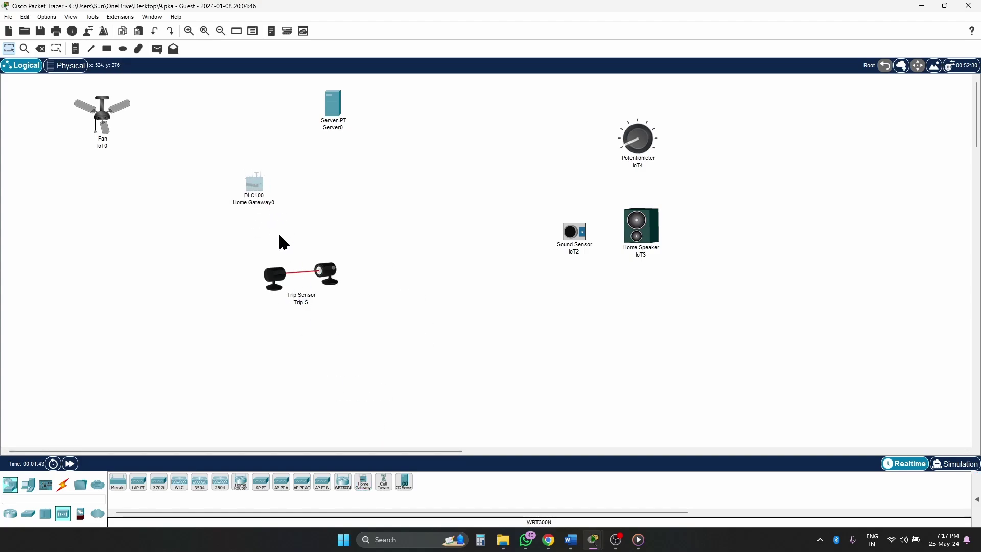
drag(303, 290, 355, 346)
drag(255, 183, 254, 234)
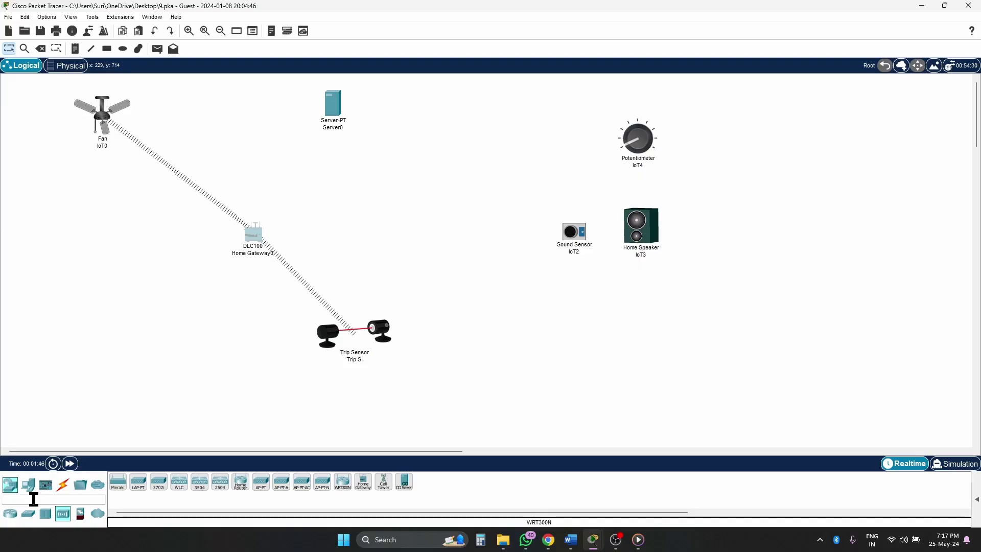
- Add an Air Conditioner to the left of the gateway, checking the Word instructions
click(222, 491)
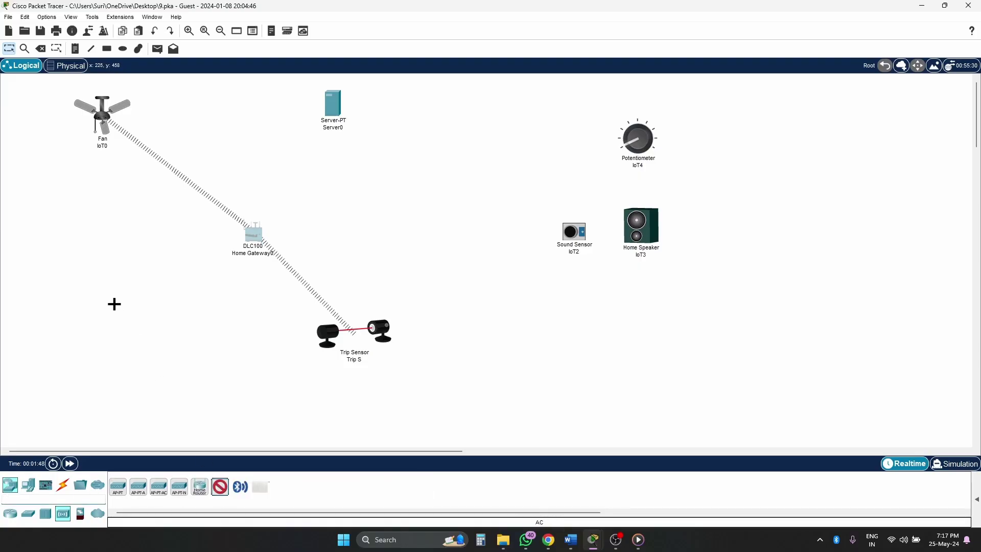
click(114, 304)
drag(113, 308, 82, 246)
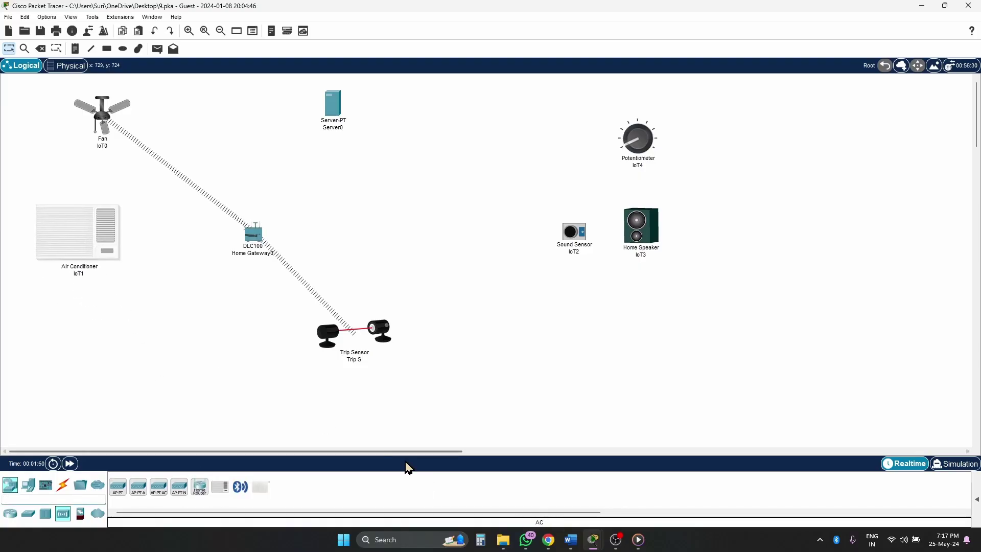
mouse_move(571, 540)
click(624, 486)
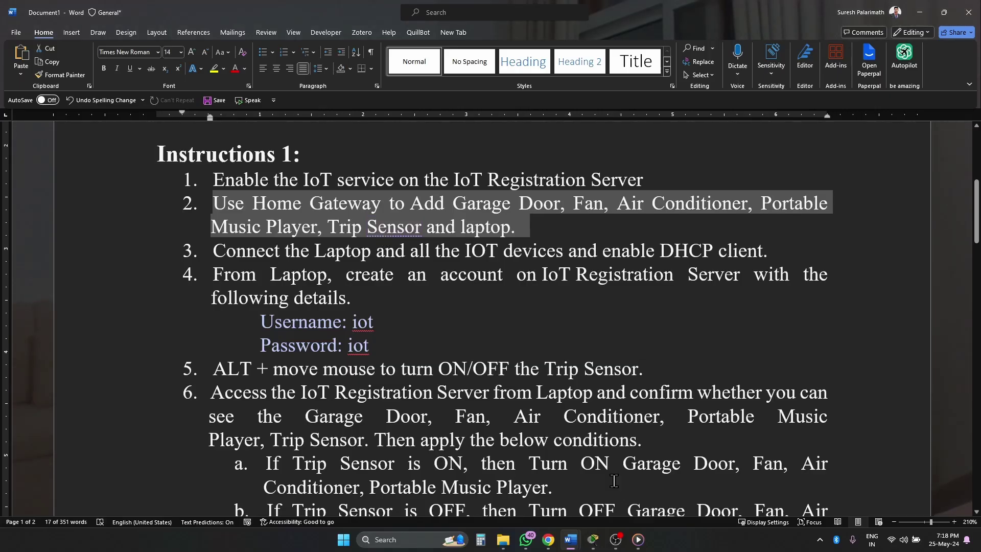
mouse_move(593, 540)
click(592, 494)
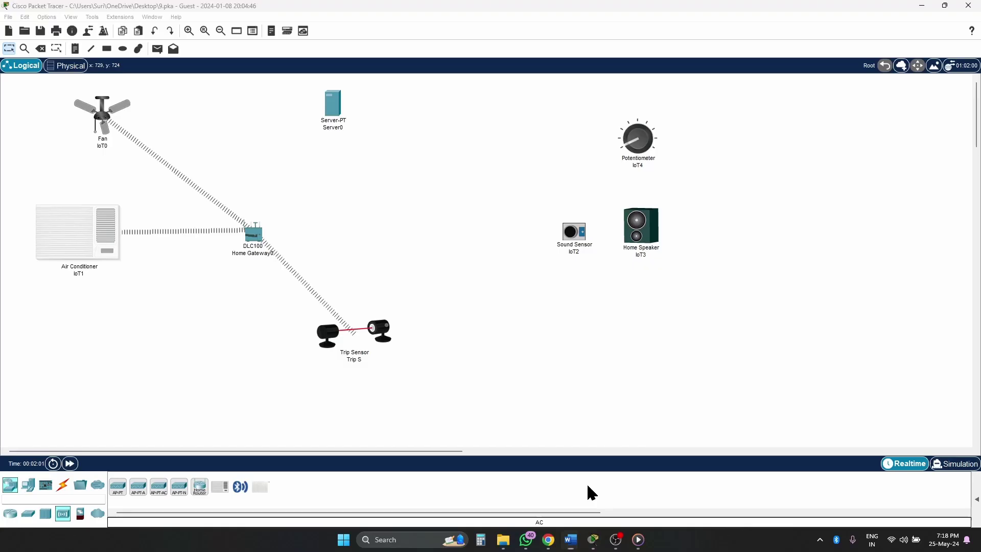
- Search 'mus' and place a Portable Music Player below the Air Conditioner
click(16, 498)
text(mus)
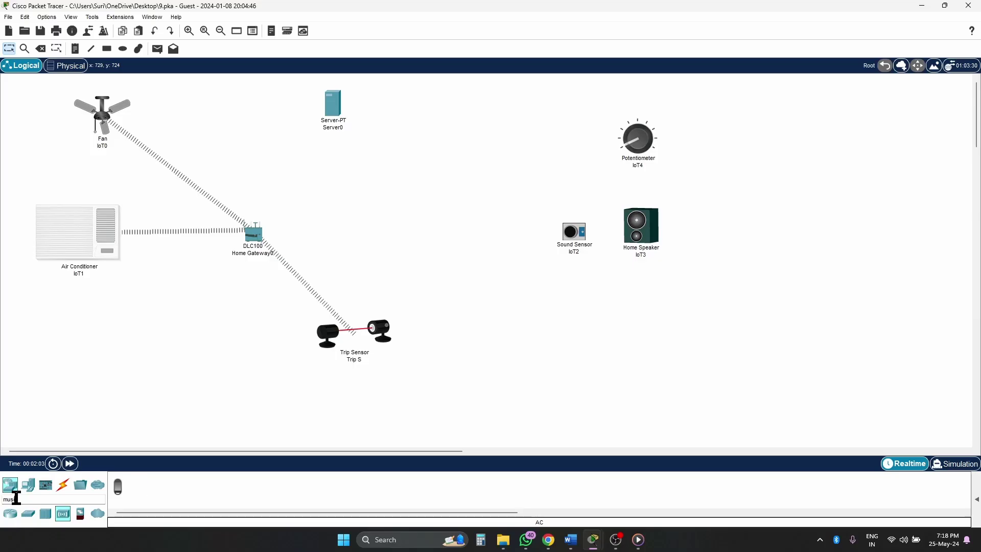
click(117, 486)
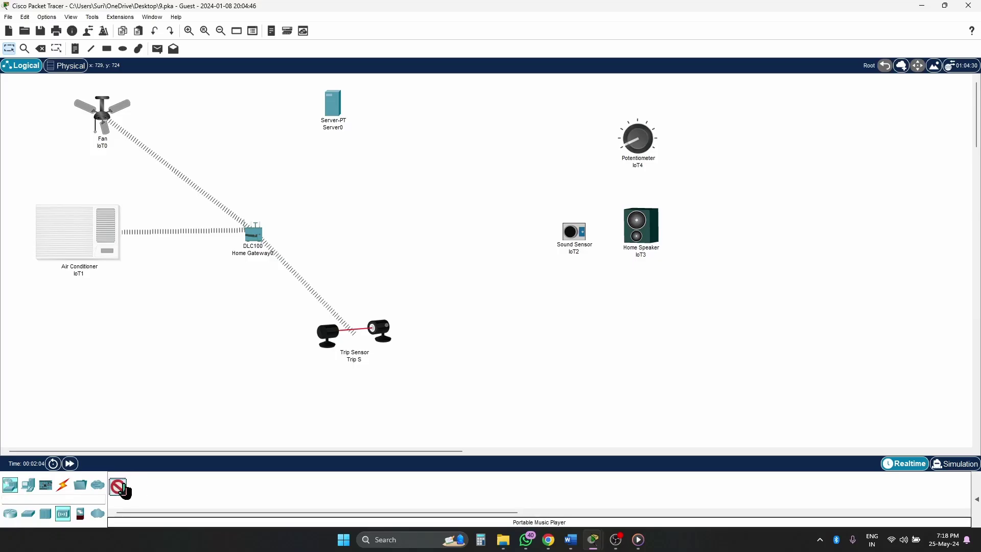
click(151, 358)
drag(142, 349, 109, 315)
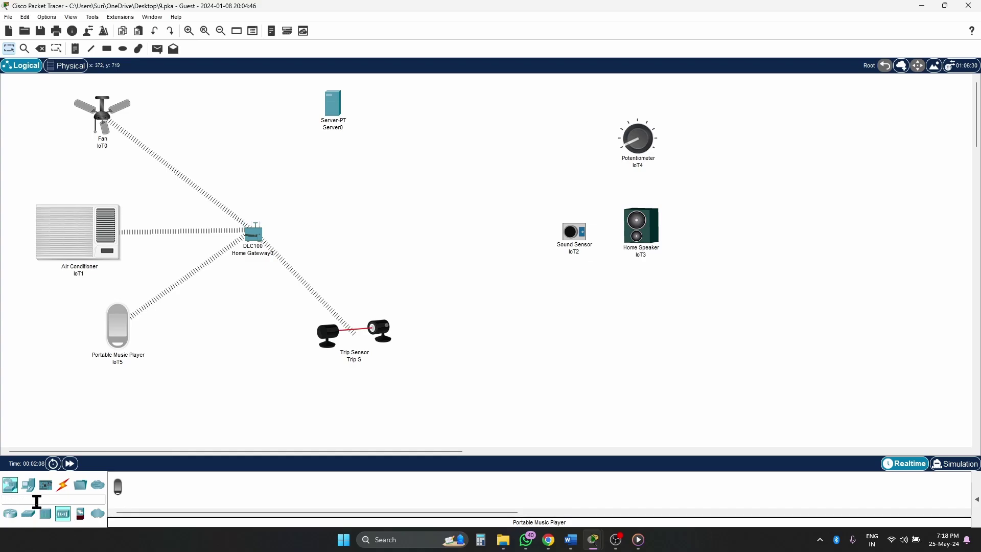
key(alt+Tab)
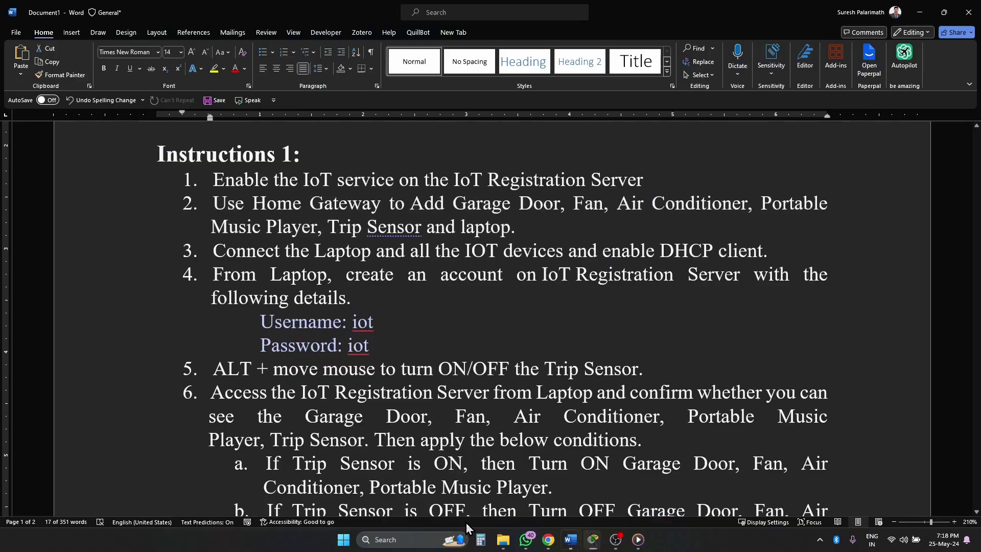
key(alt+Tab)
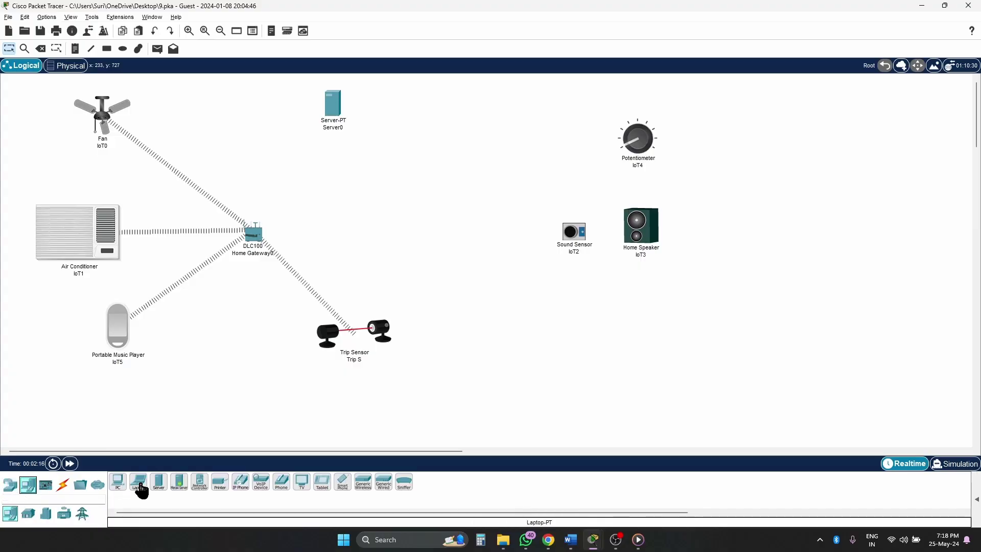
- Add a Laptop and shift the Trip Sensor, Home Gateway, music player and Air Conditioner
click(141, 491)
click(409, 197)
drag(357, 337, 323, 319)
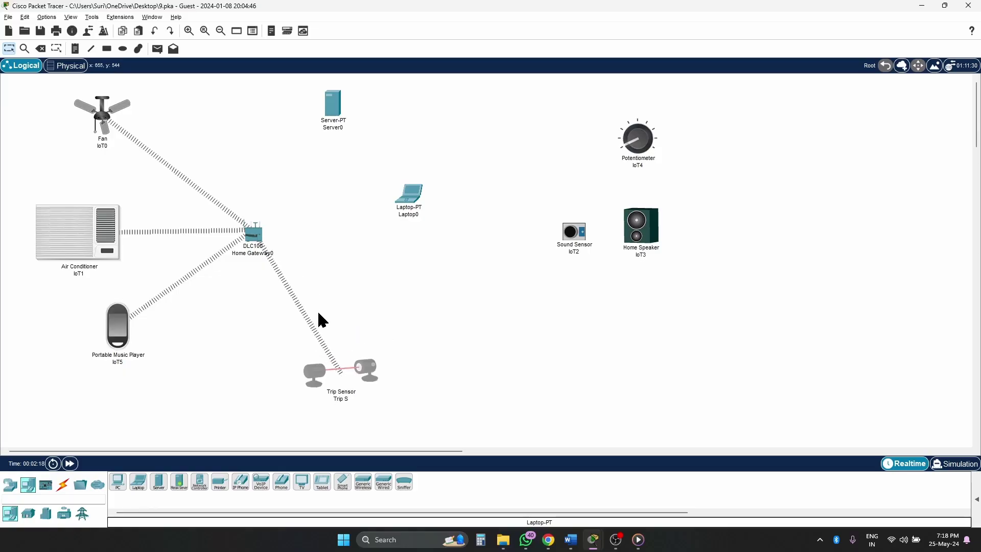
drag(254, 234, 237, 278)
drag(116, 338, 90, 354)
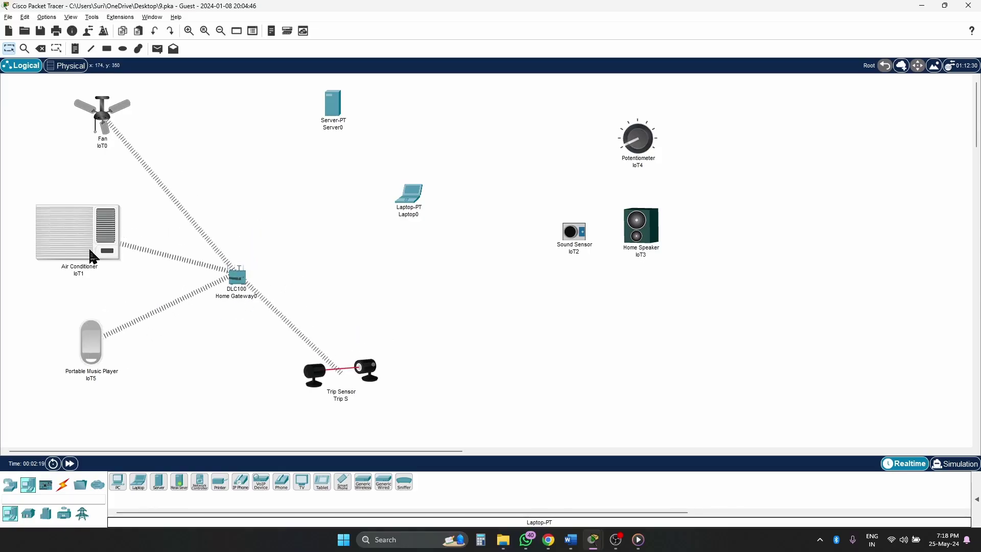
drag(89, 249, 79, 245)
- Search 'door' and place a Garage Door near the bottom left
key(alt+Tab)
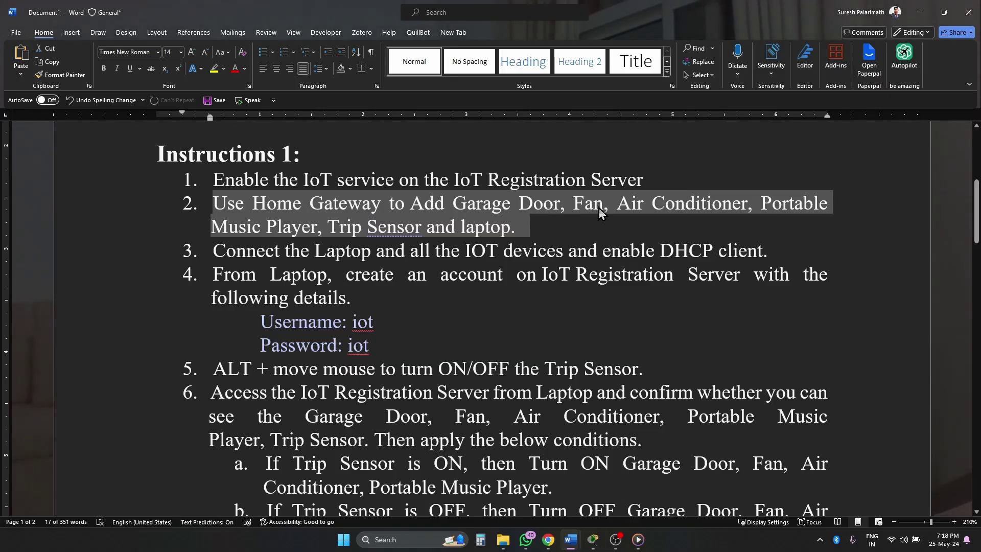
key(alt+Tab)
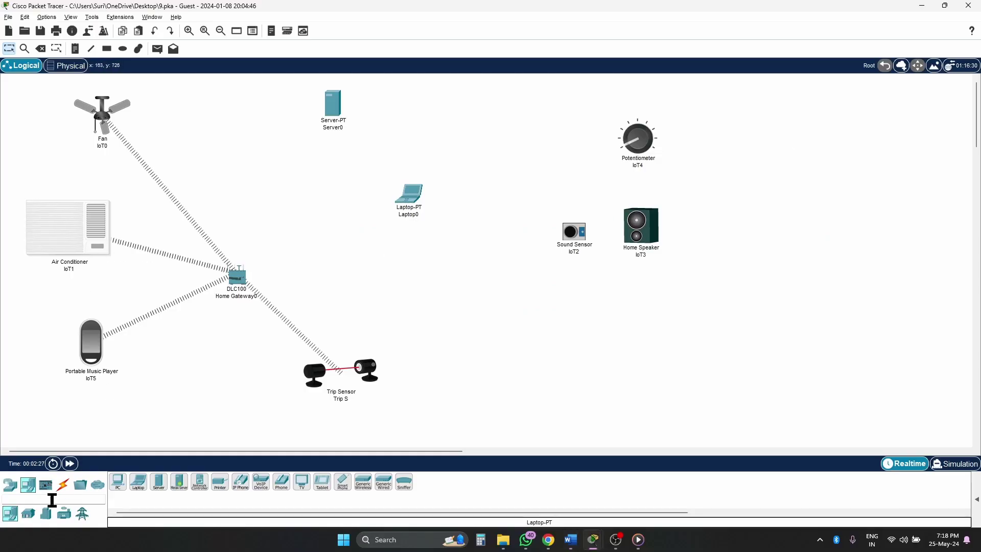
text(door)
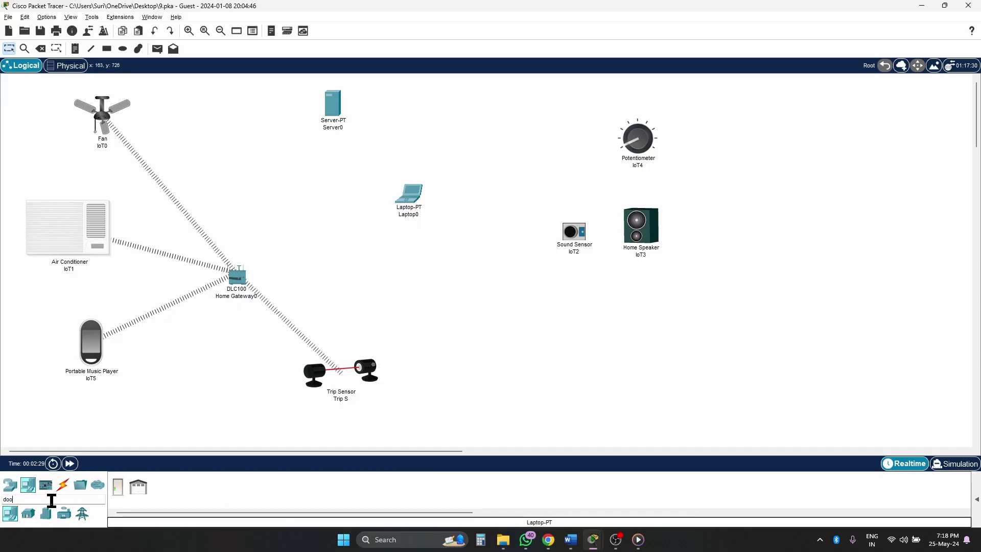
click(136, 491)
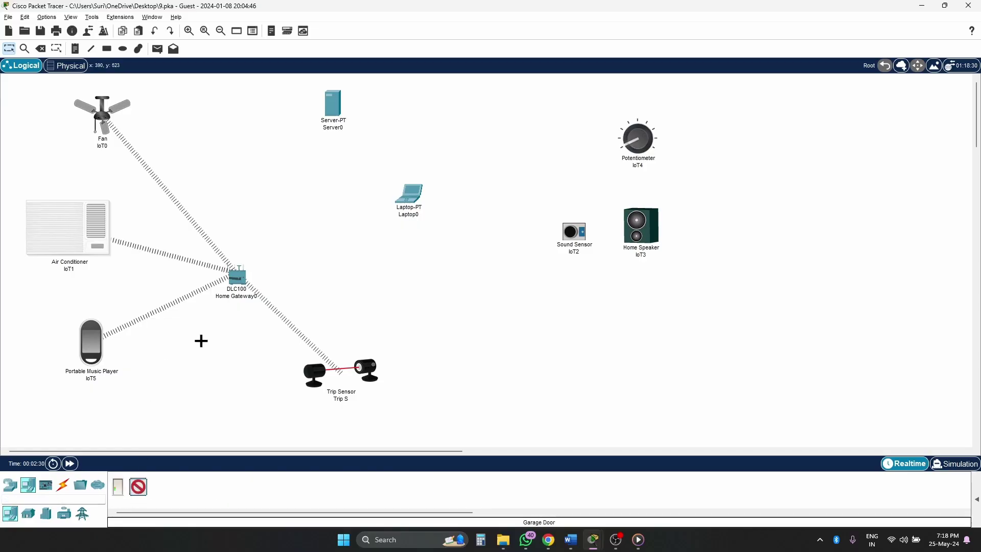
click(191, 392)
- Rearrange the AC, music player, Garage Door, Laptop, Server0 and Trip Sensor on the canvas
drag(72, 224, 69, 215)
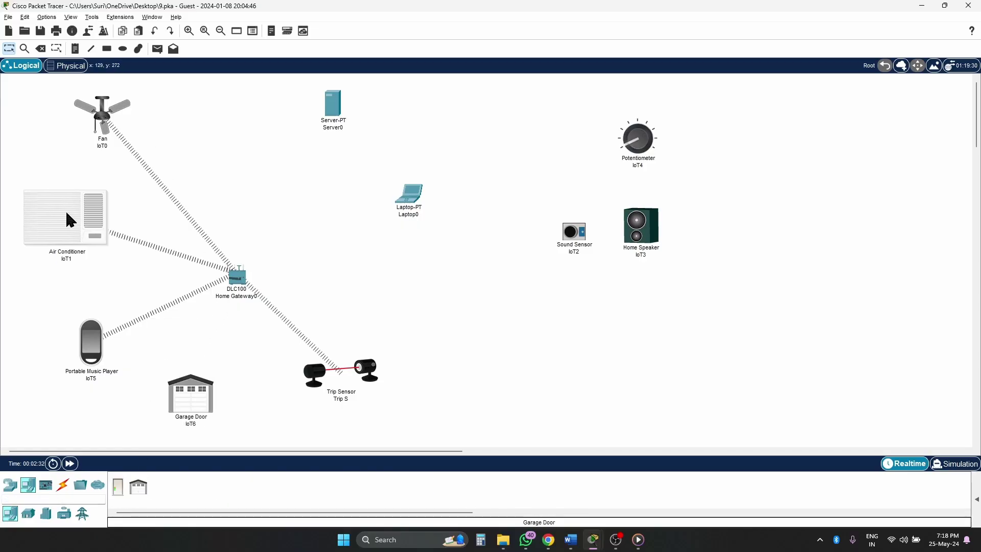
drag(88, 339, 77, 327)
drag(189, 416, 159, 416)
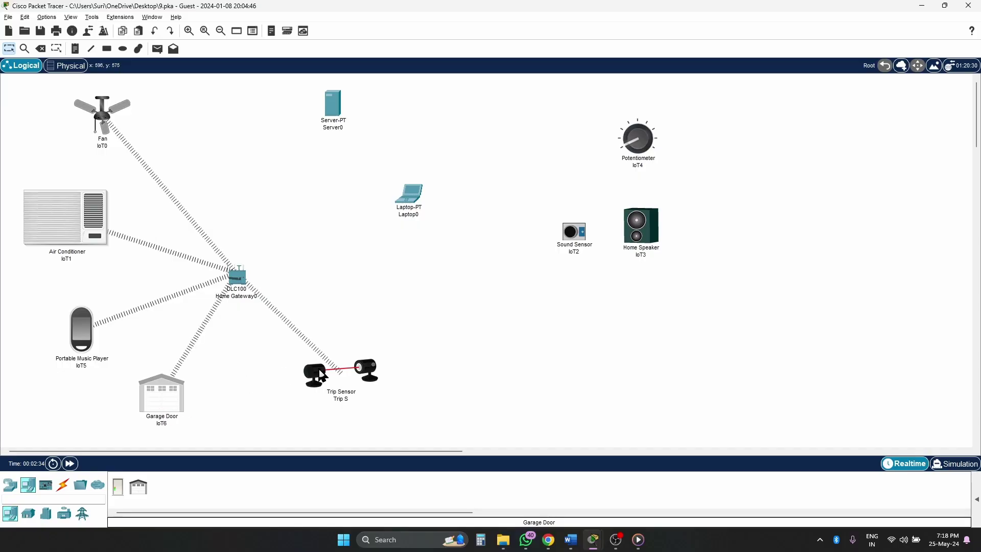
drag(414, 201, 382, 213)
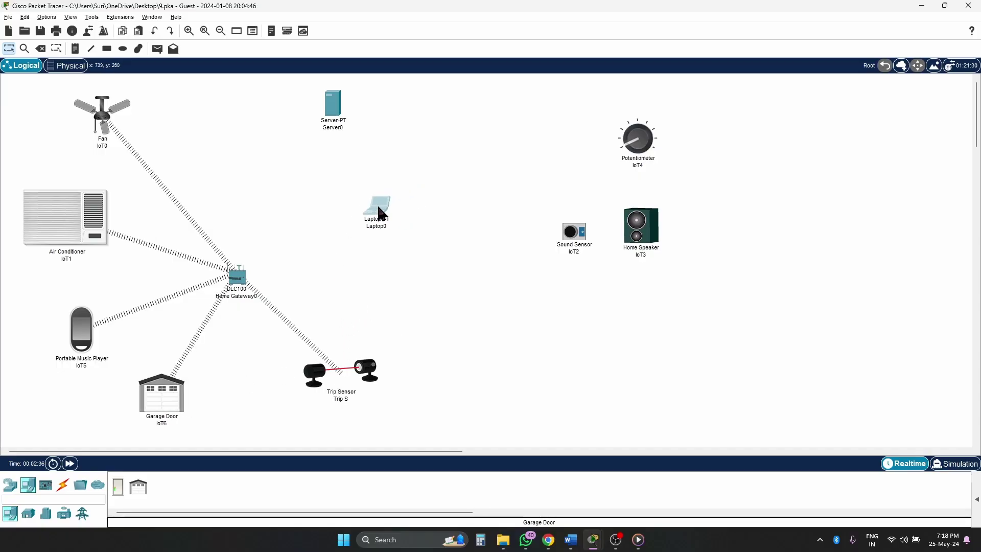
drag(330, 105, 297, 112)
drag(386, 218, 390, 288)
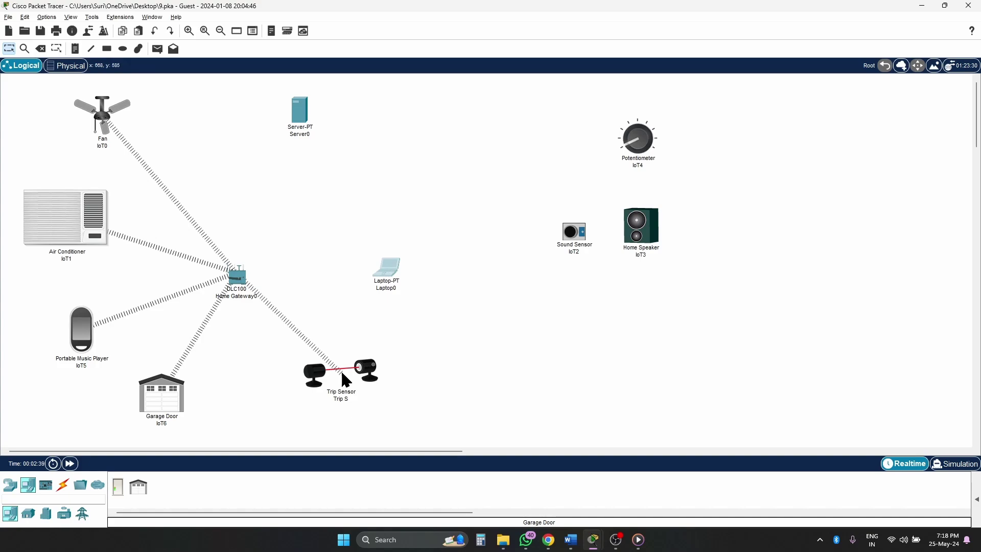
drag(338, 379, 298, 405)
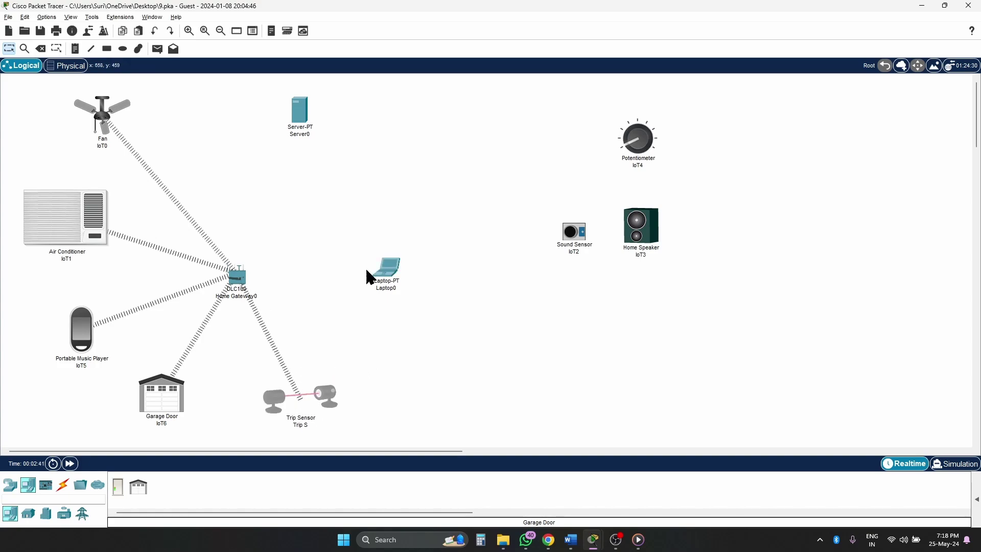
drag(394, 278, 390, 288)
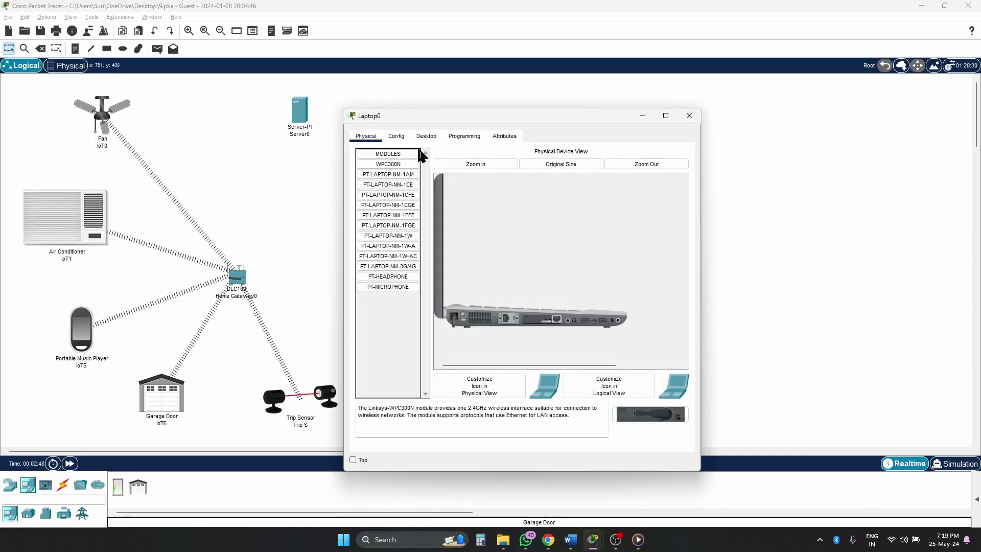
- Swap Laptop0's network module for a WPC300N wireless card and power it back on
click(367, 137)
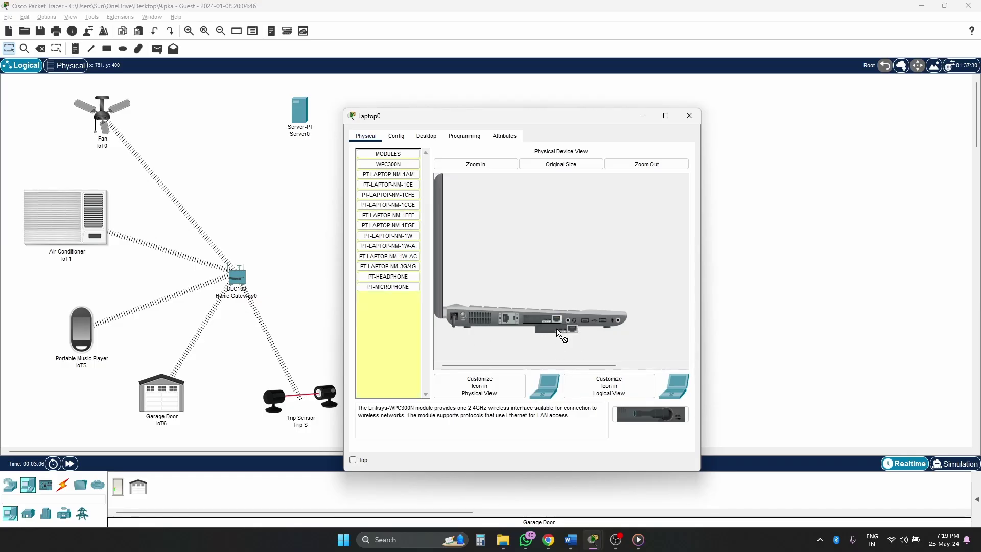
drag(557, 332, 660, 428)
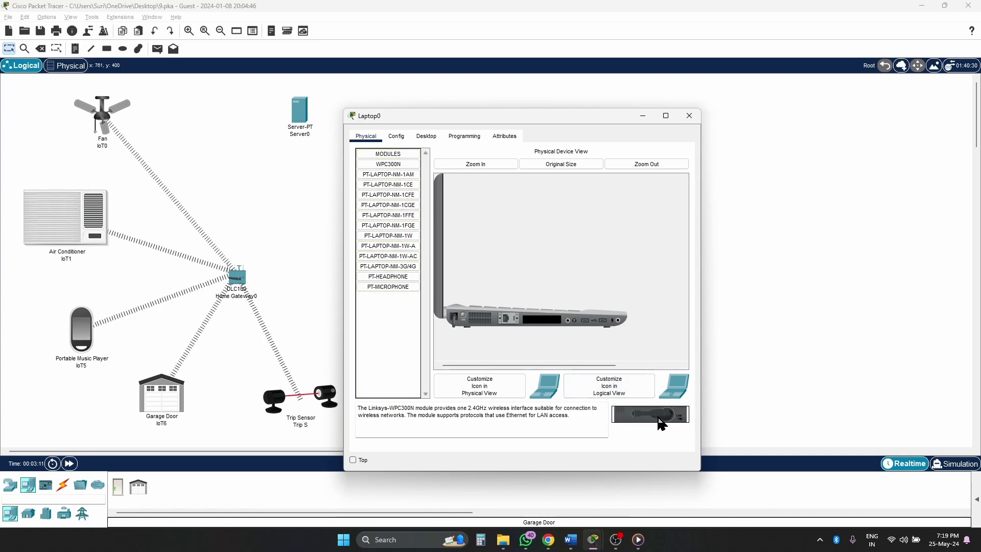
drag(648, 417, 586, 389)
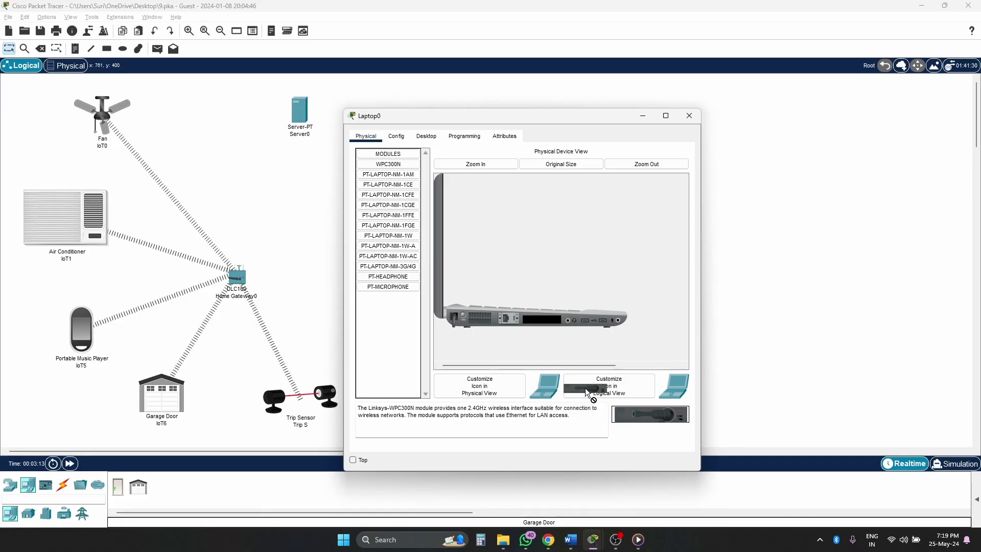
drag(561, 341, 548, 327)
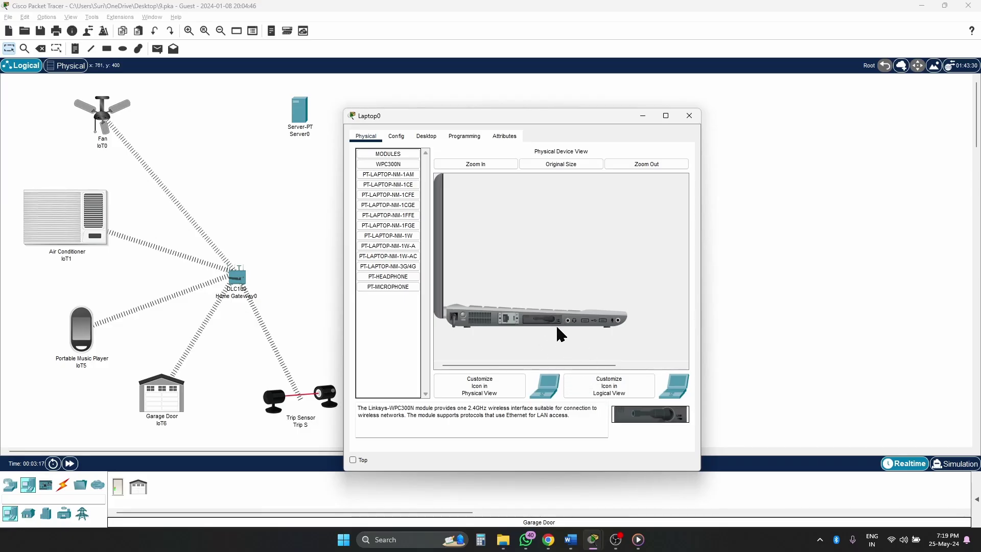
click(459, 322)
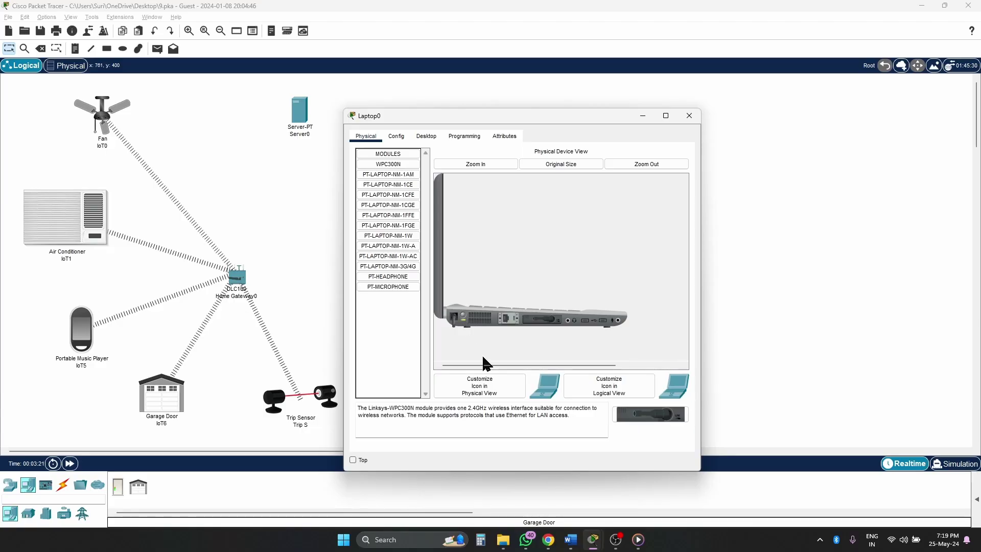
click(690, 117)
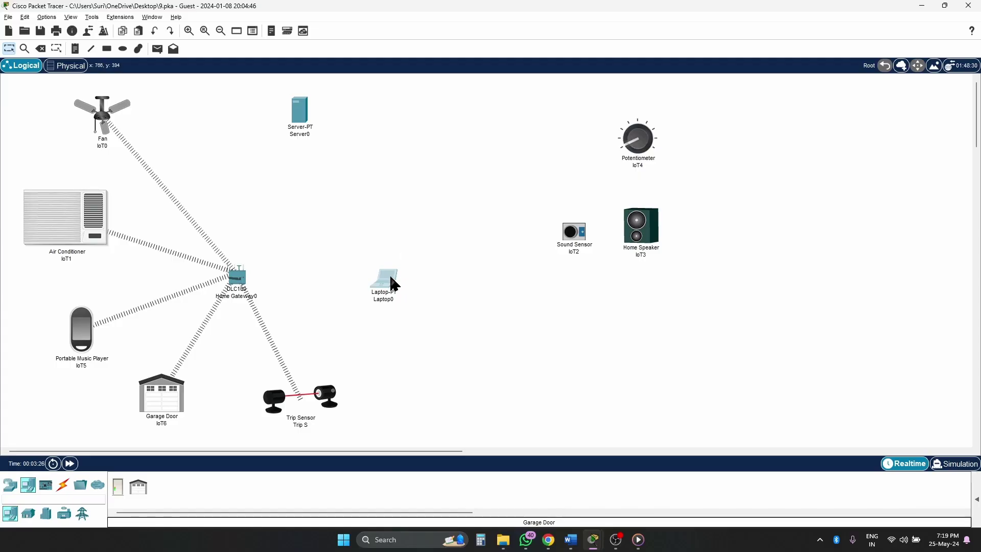
- Set Home Gateway0's wireless security to WPA2-PSK (AES) with a pass phrase
mouse_move(391, 279)
mouse_down()
mouse_move(395, 272)
mouse_move(397, 291)
mouse_up()
click(237, 279)
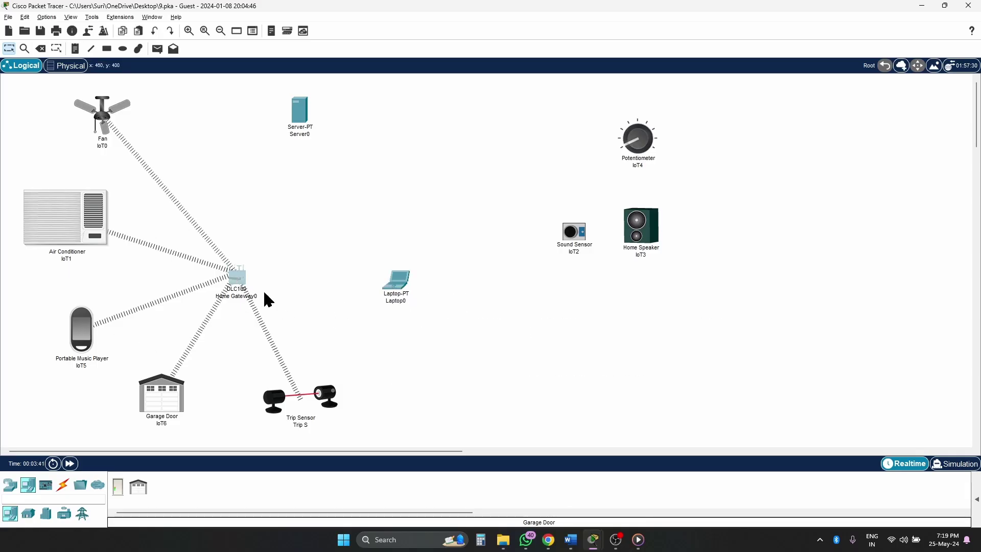
click(399, 136)
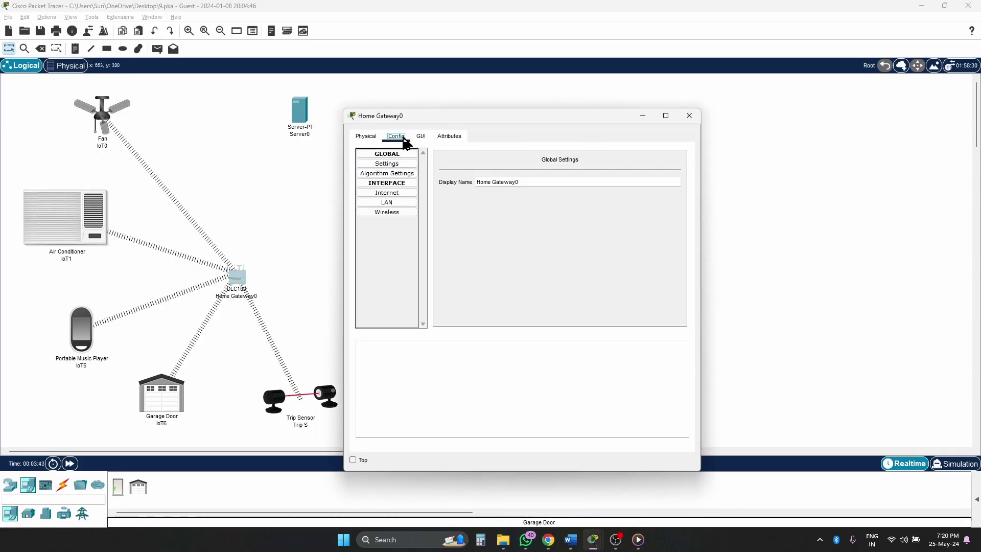
click(387, 212)
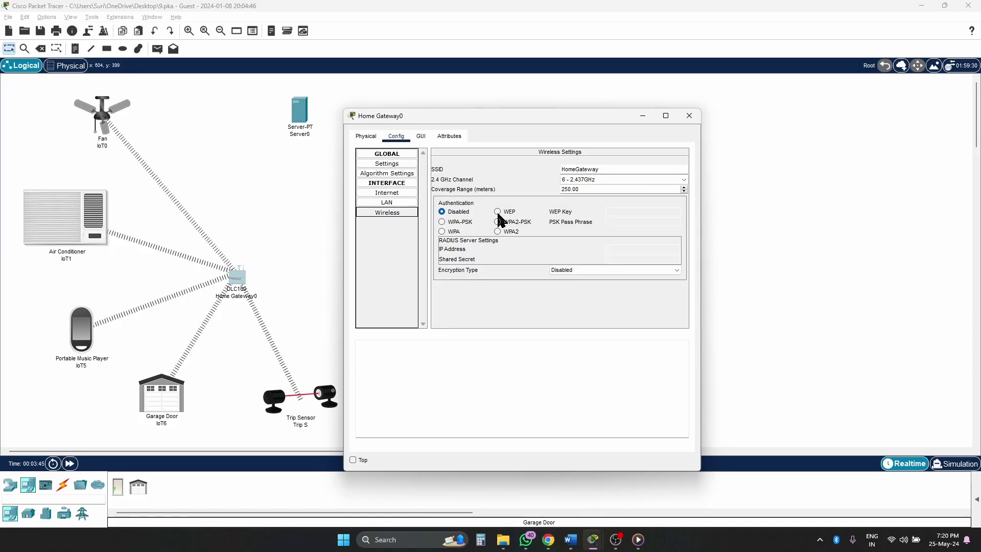
click(578, 172)
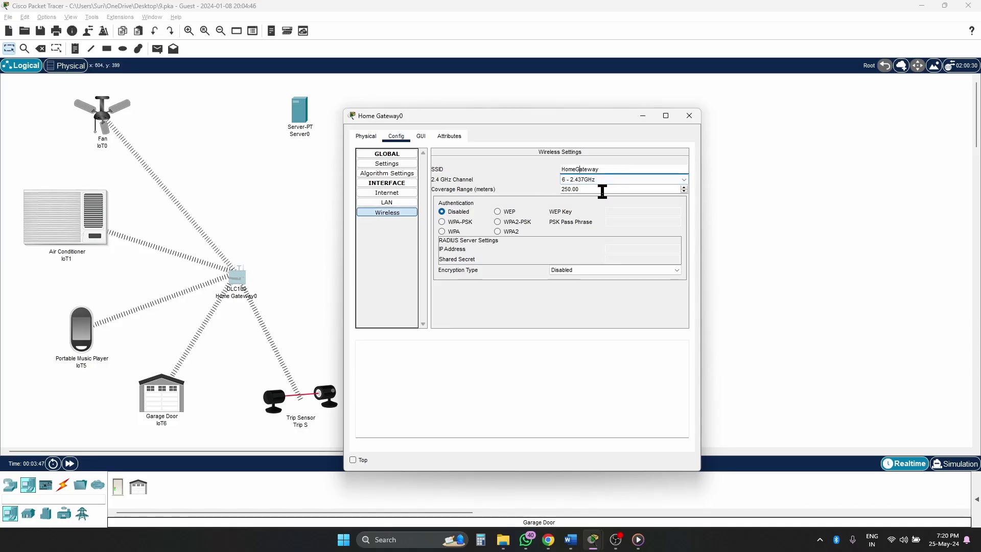
click(498, 222)
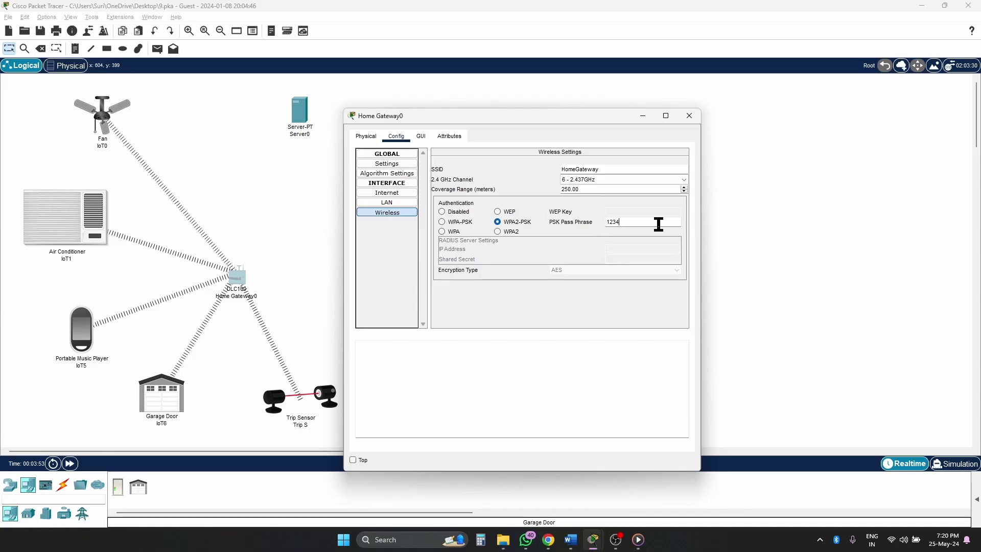
text(123456789)
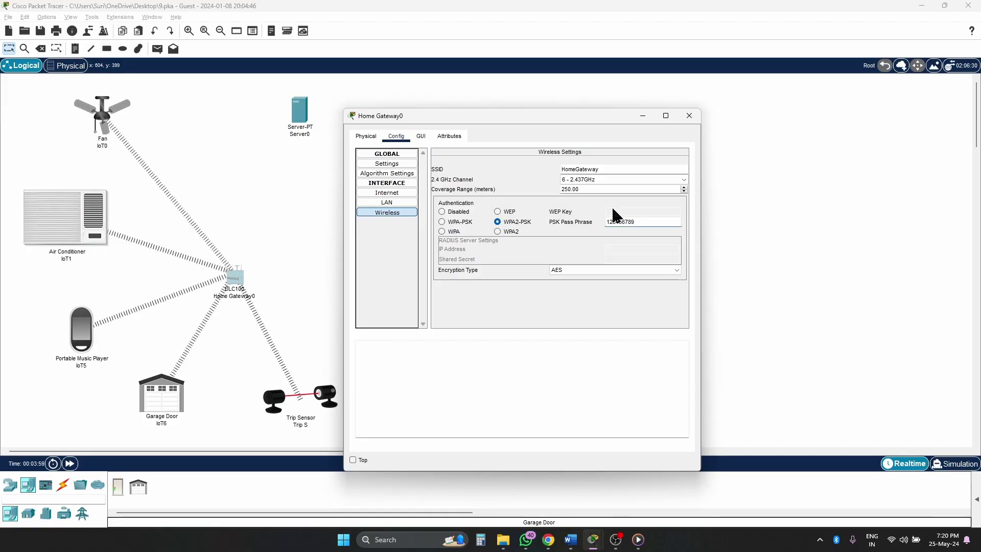
drag(648, 221, 593, 222)
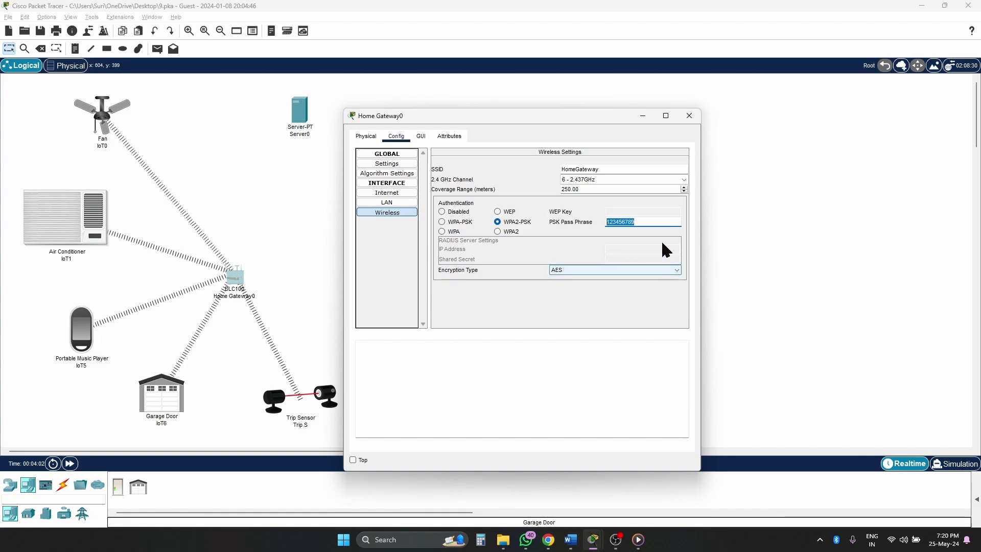
click(690, 116)
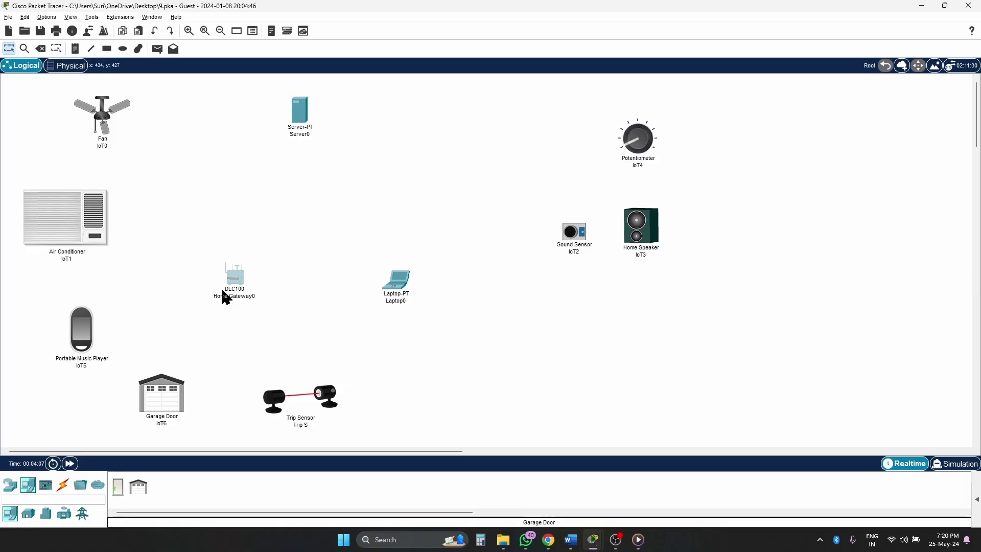
- Nudge the Home Gateway upward and open the Fan's IoT0 device window
drag(231, 280, 229, 259)
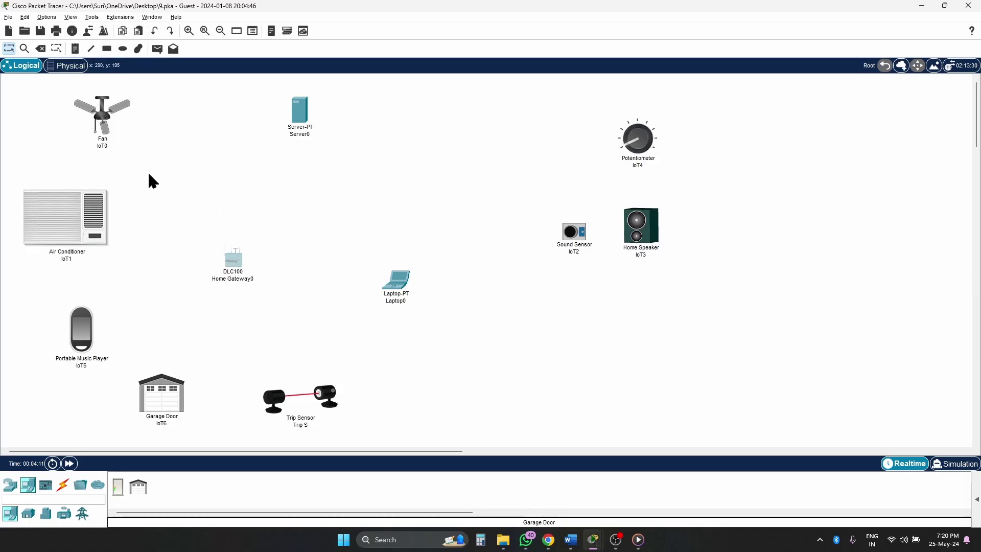
click(105, 123)
click(105, 128)
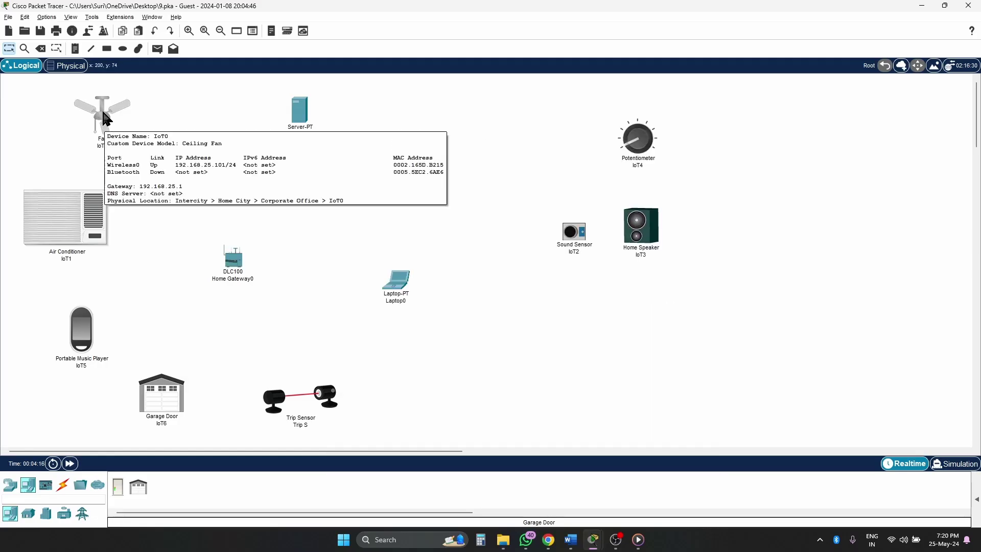
click(106, 119)
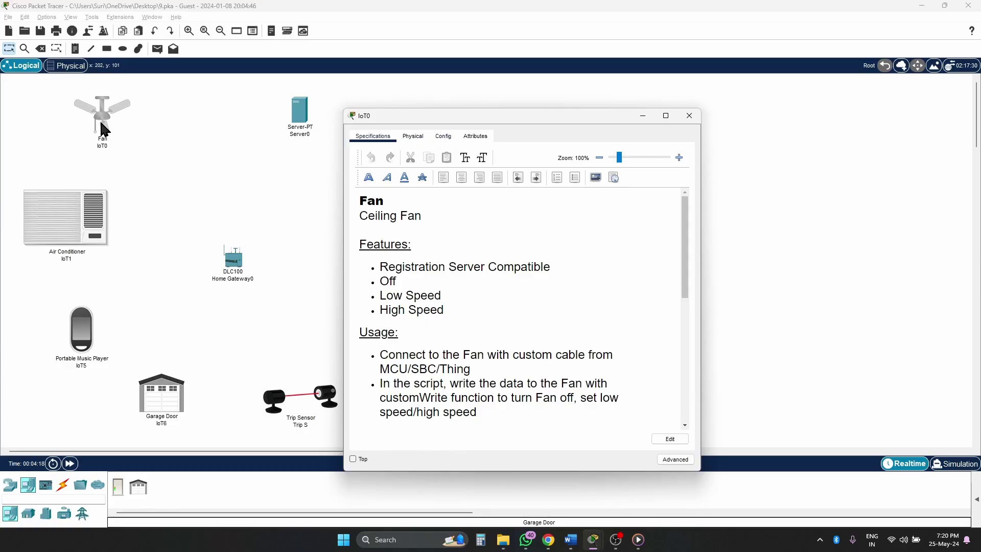
click(581, 539)
- Highlight the note about labelling all devices in Word, then return to Packet Tracer
click(625, 490)
scroll(302, 234, up, 5)
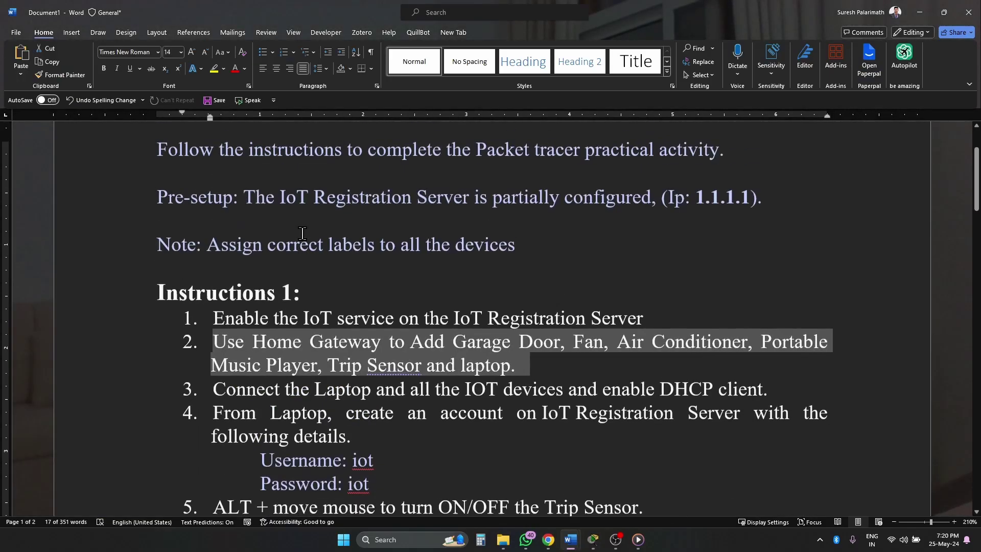
scroll(300, 288, down, 1)
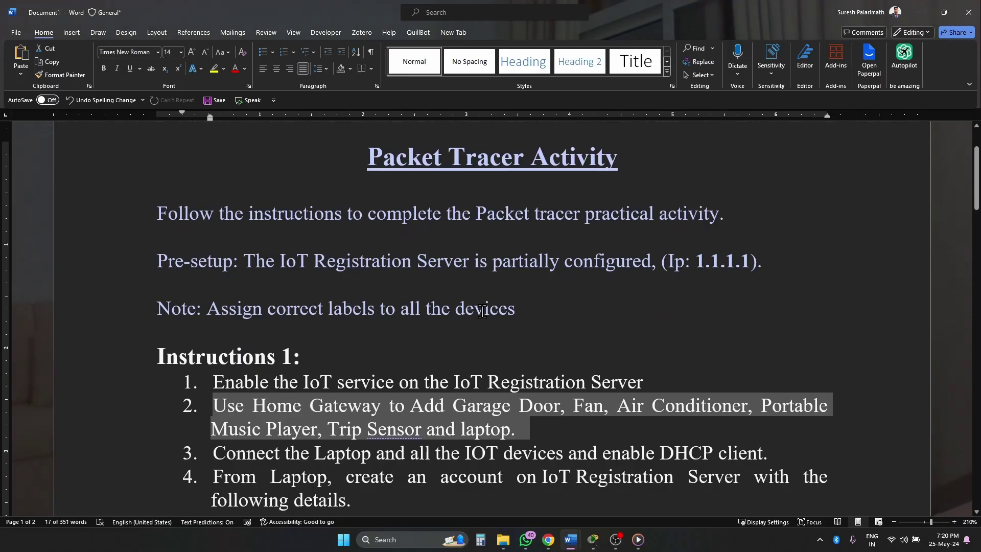
drag(515, 310, 207, 310)
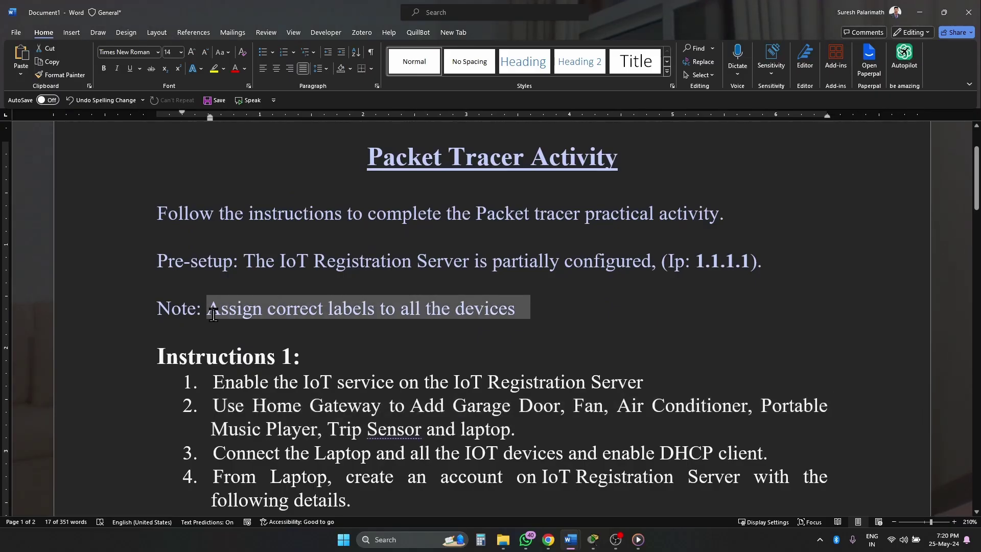
click(593, 538)
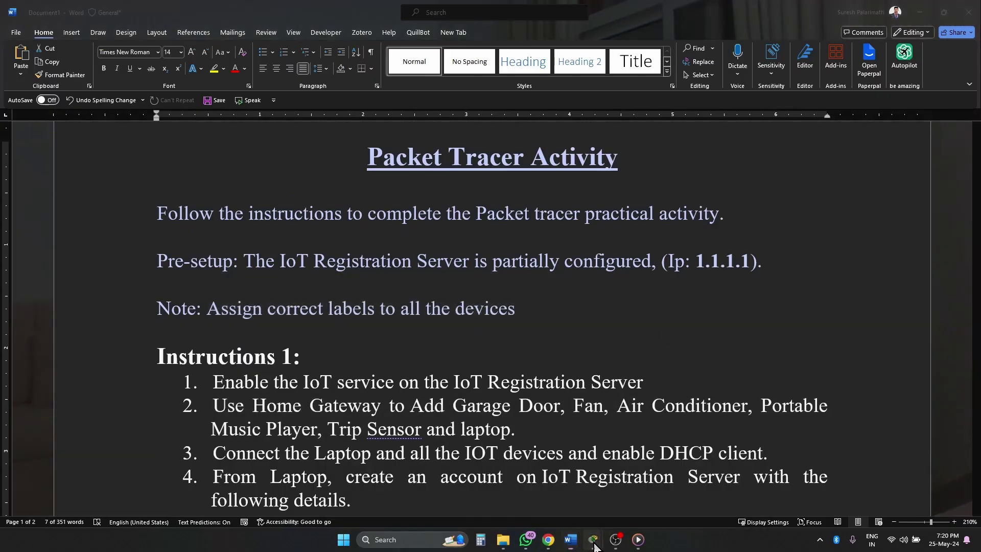
click(542, 491)
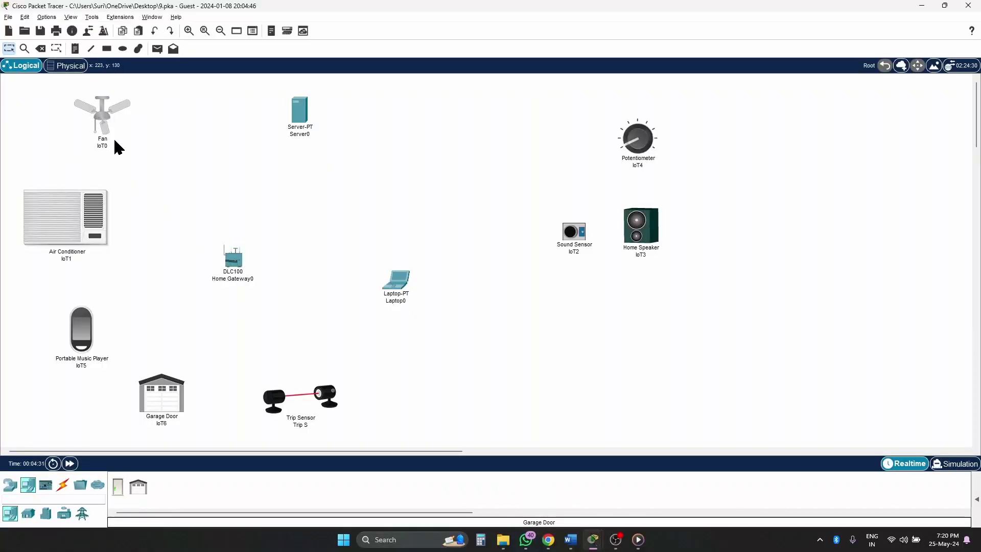
- Name the Fan 'FAN' and set its Wireless0 to WPA2-PSK with the gateway's pass phrase
mouse_move(114, 142)
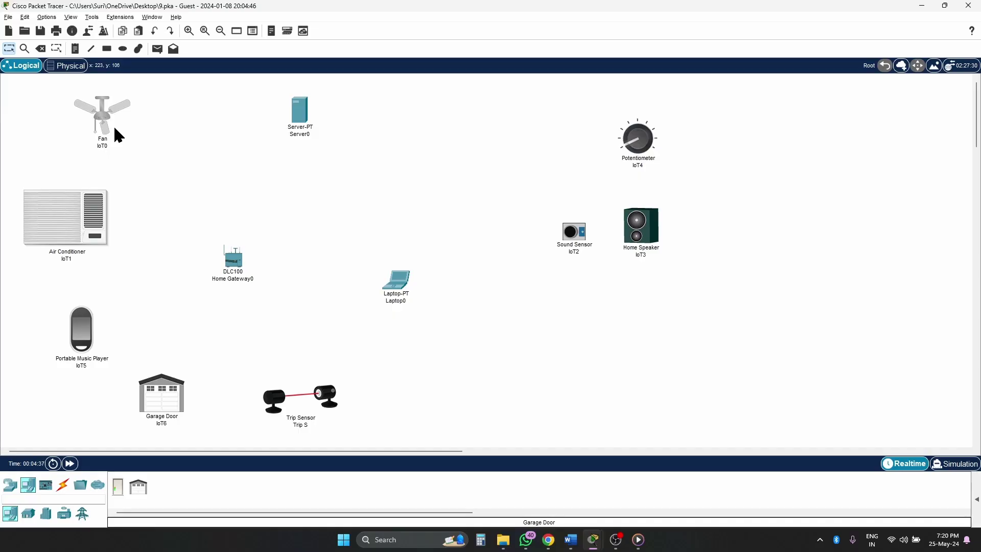
click(114, 128)
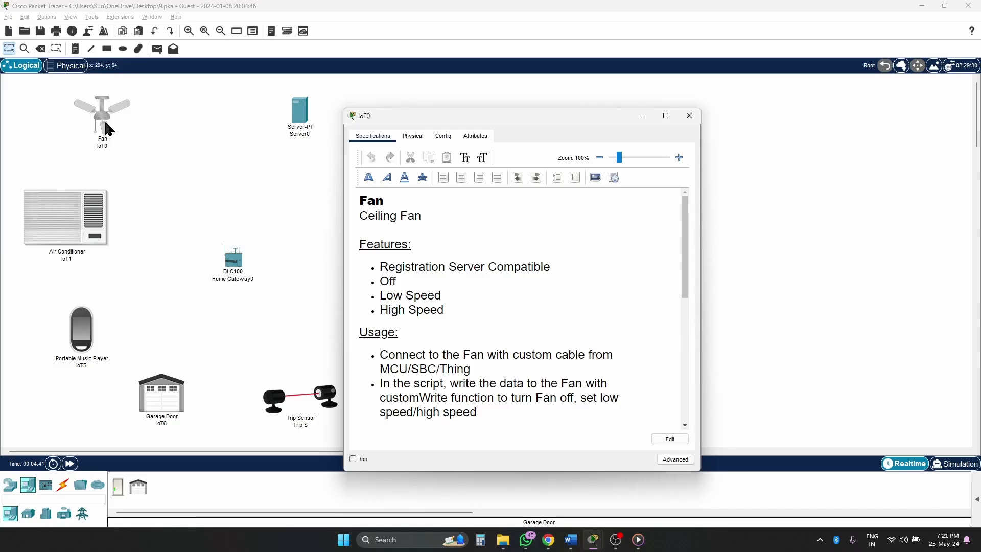
click(437, 141)
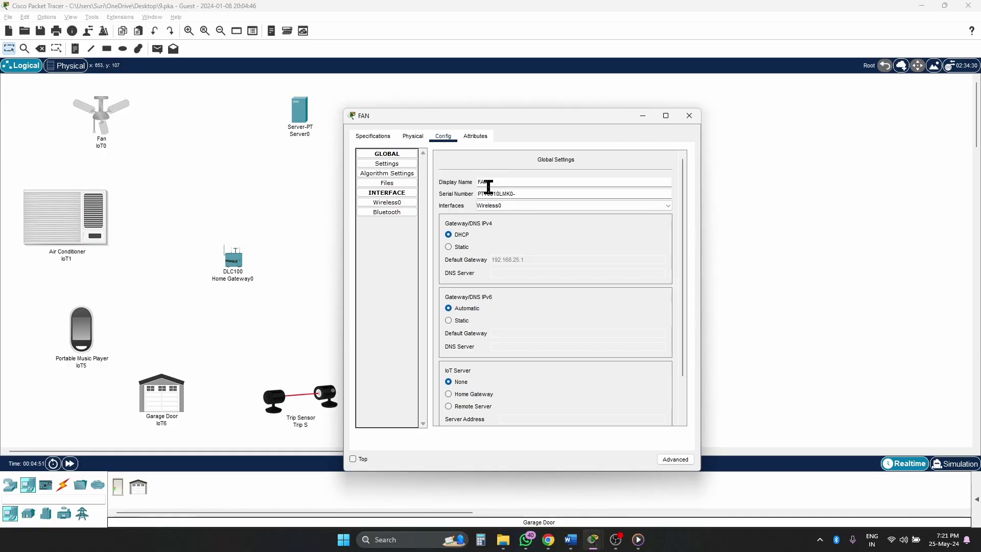
click(388, 203)
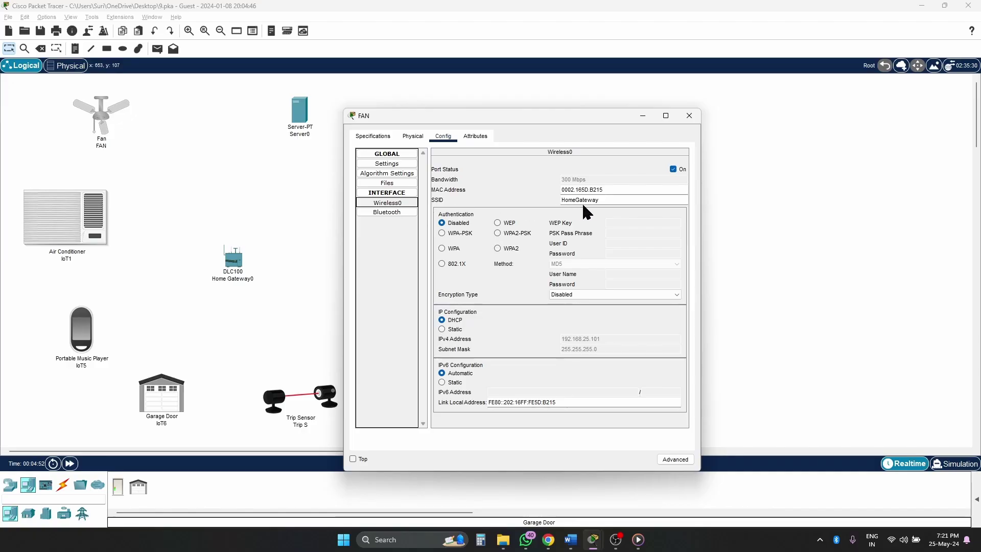
click(497, 233)
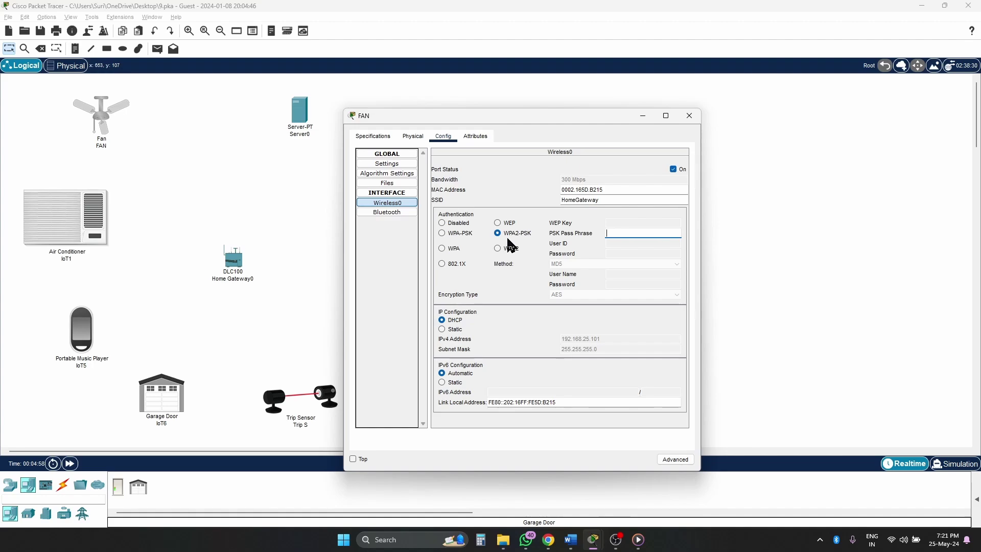
text(123456789)
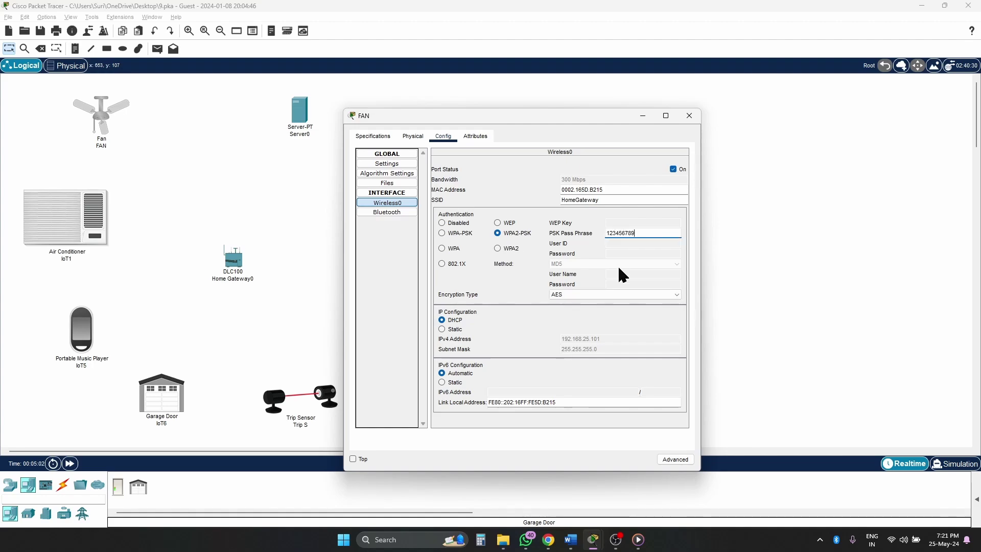
click(689, 116)
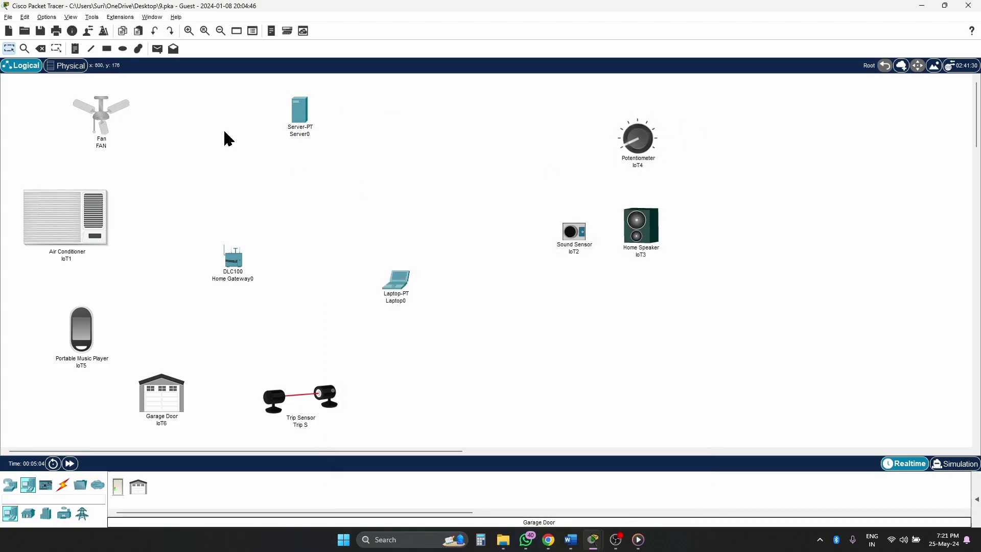
- Name the Air Conditioner 'AC' and set its Wireless0 to WPA2-PSK with a pass phrase
click(77, 219)
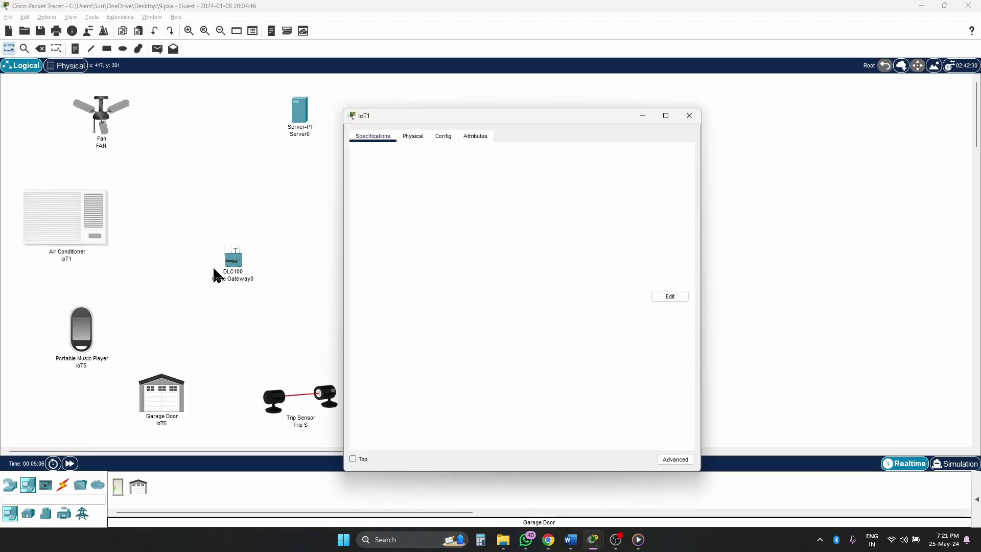
click(445, 137)
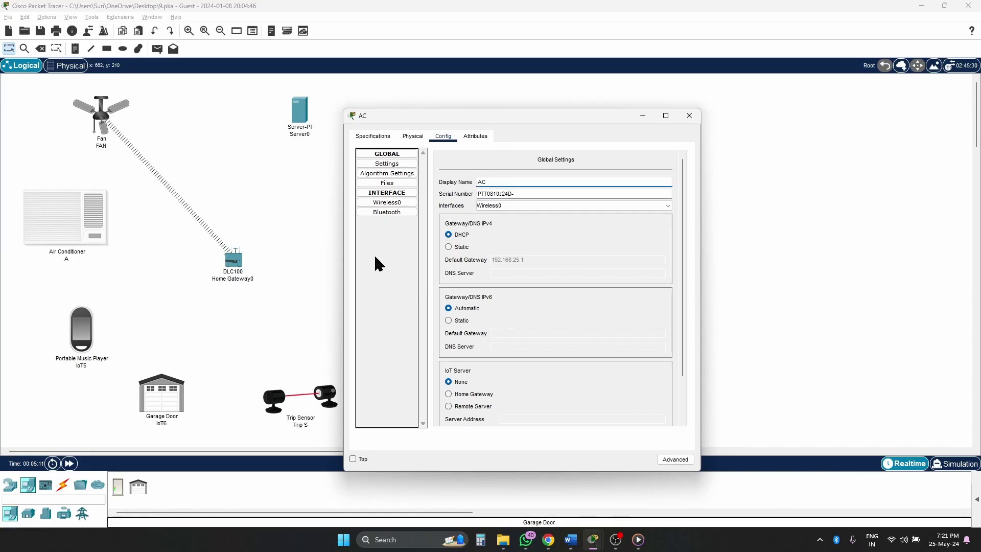
click(381, 202)
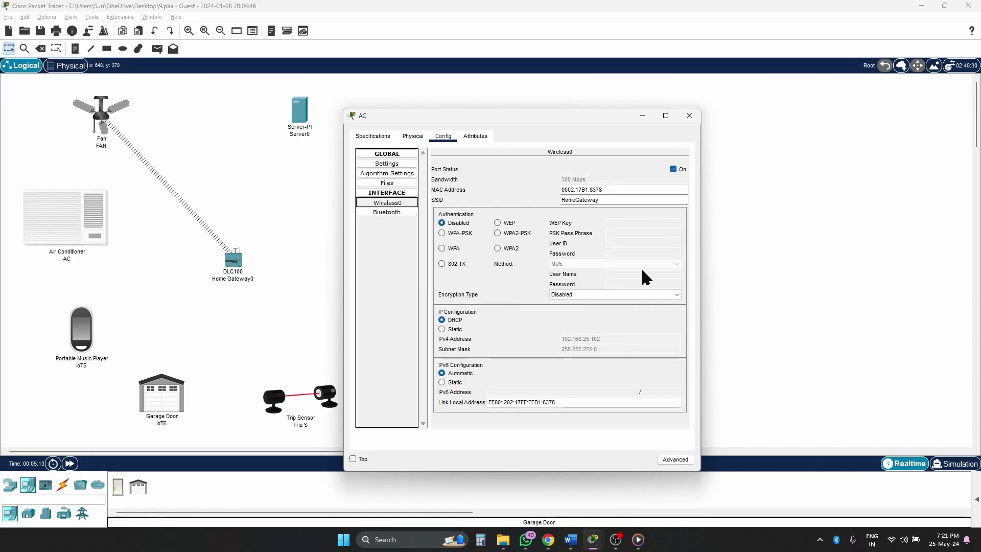
click(525, 233)
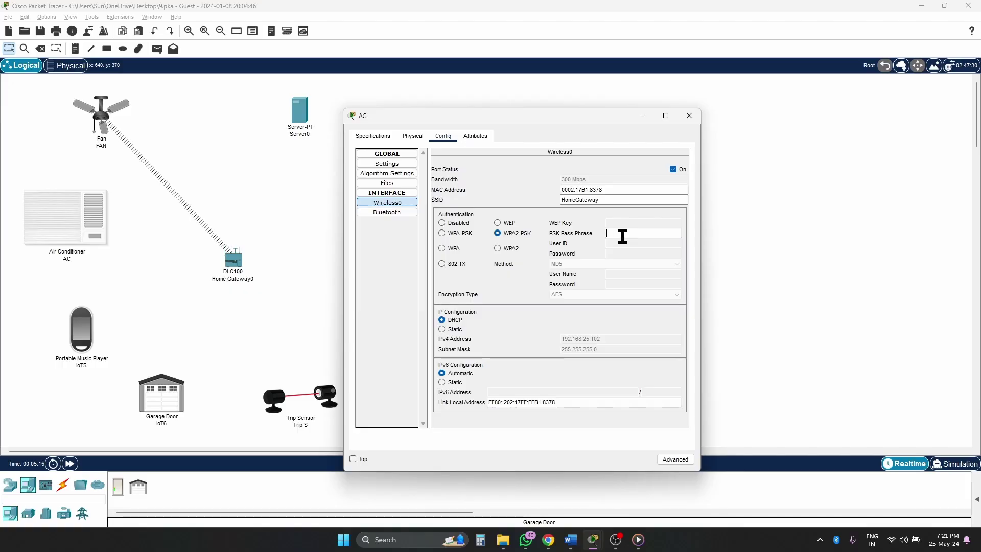
text(1234567890)
click(689, 115)
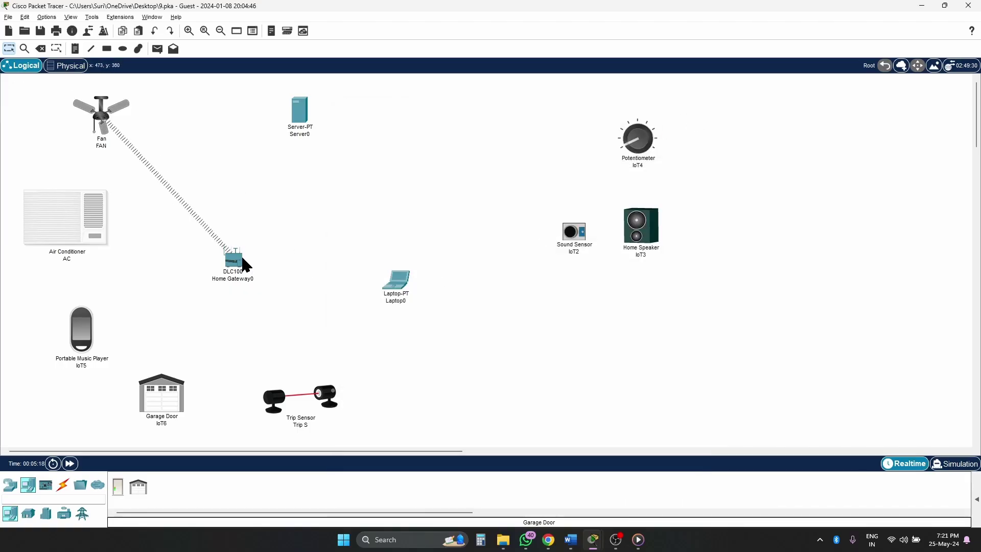
drag(234, 260, 246, 242)
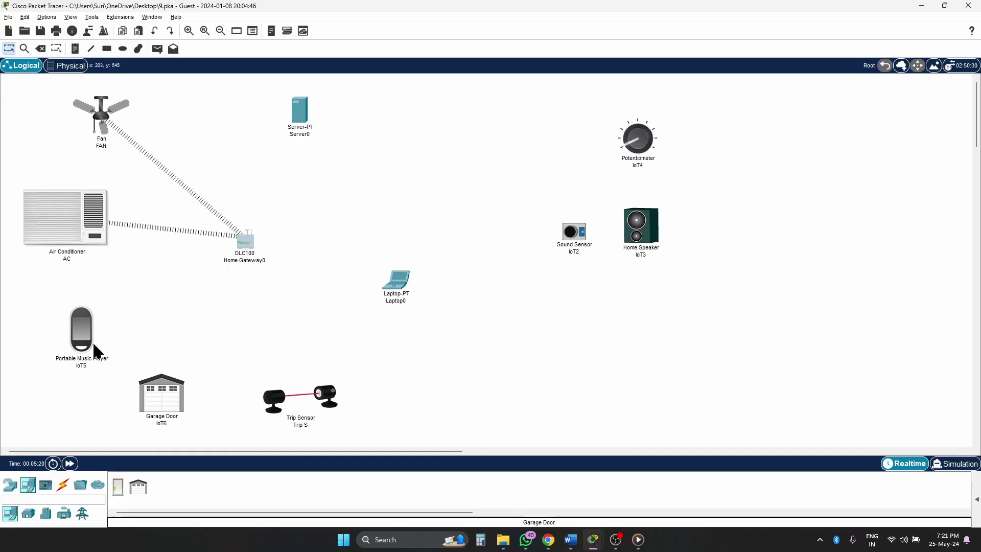
- Rename the Portable Music Player to 'Music Player' and set its Wireless0 to WPA2-PSK with a pass phrase
click(84, 340)
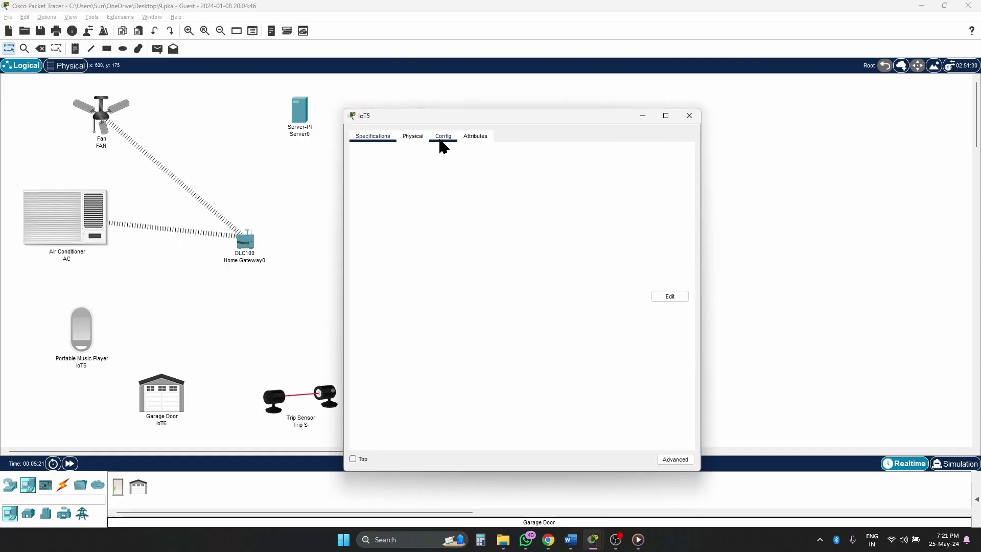
click(443, 146)
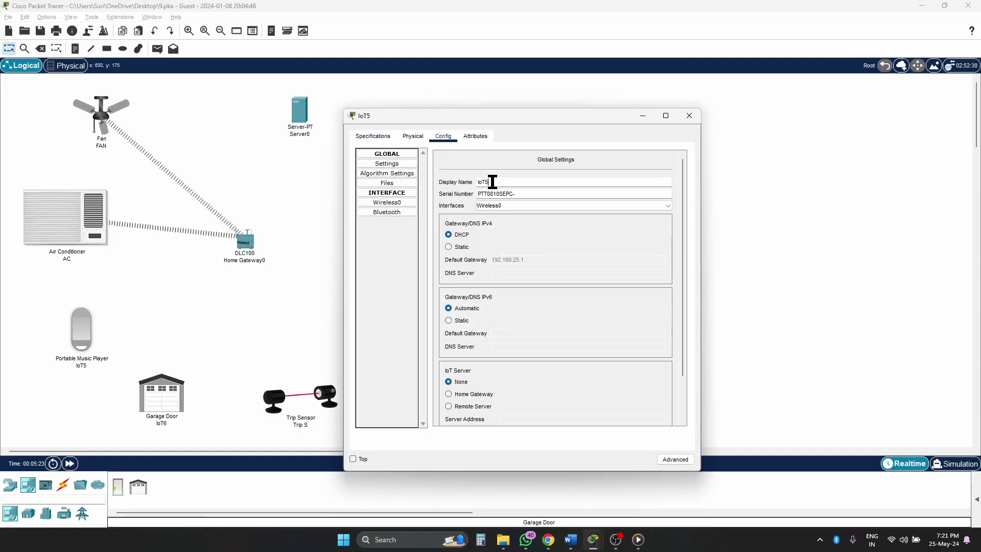
key(BackSpace)
key(BackSpace)
key(BackSpace)
text(Music Player)
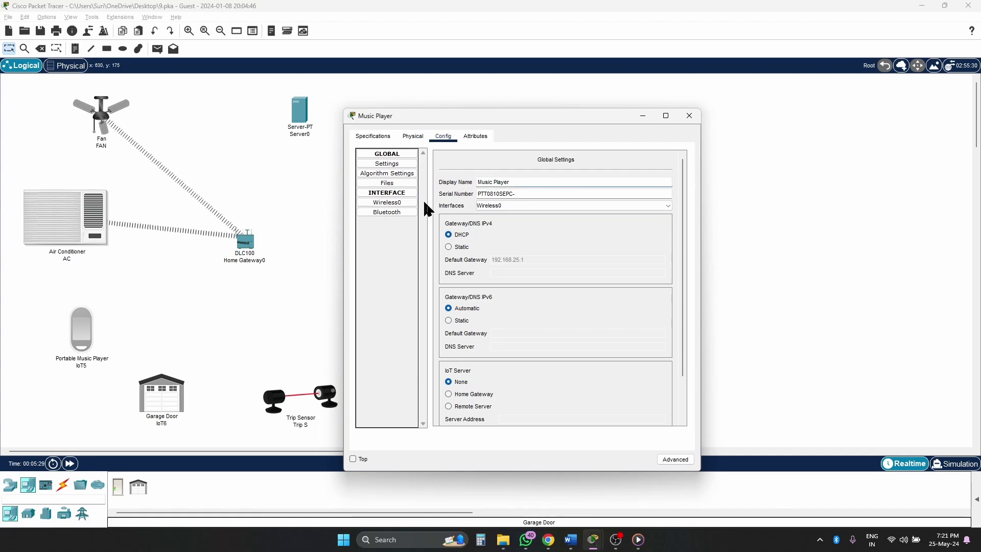
click(396, 202)
click(497, 233)
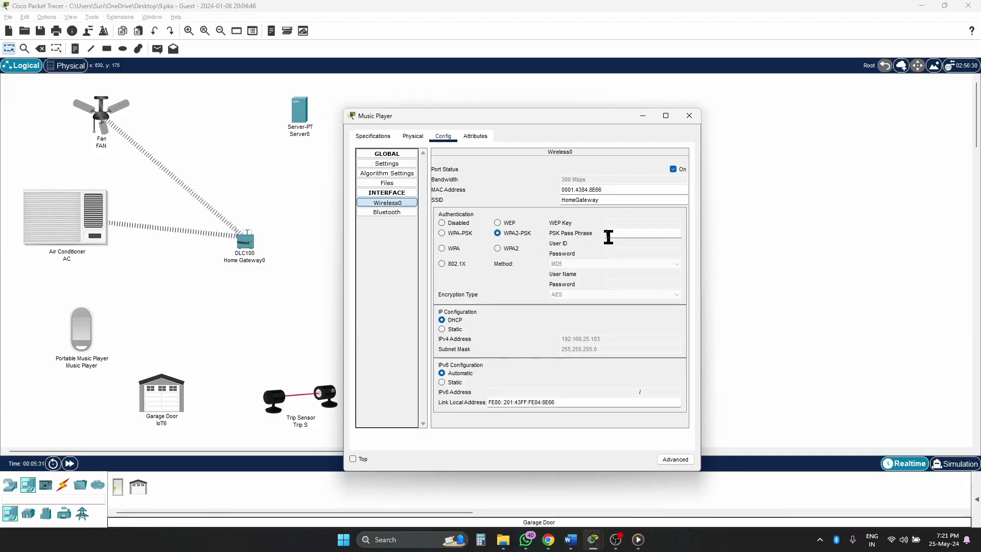
click(621, 233)
text(123456789)
click(689, 117)
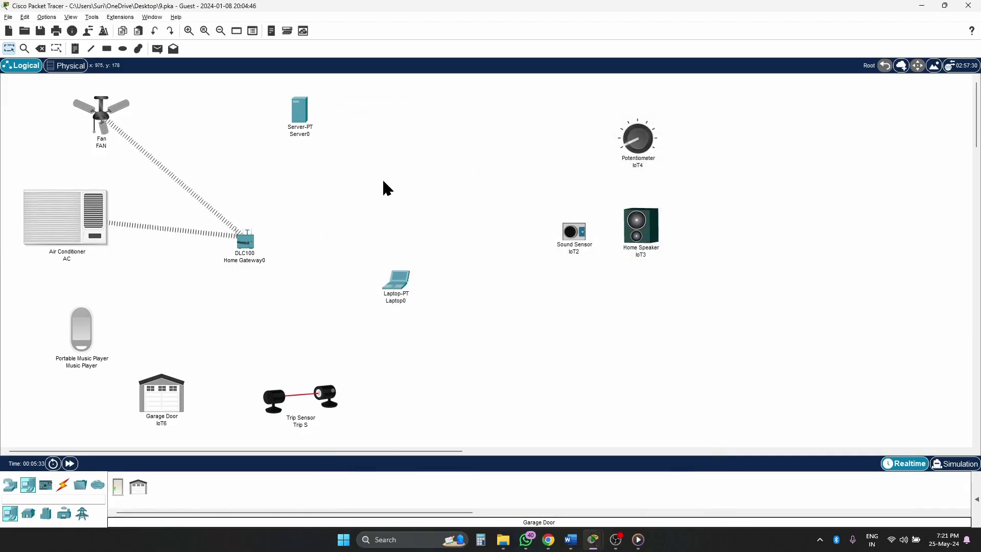
- Rename the IoT6 garage door's display name to 'Garage Door'
click(170, 389)
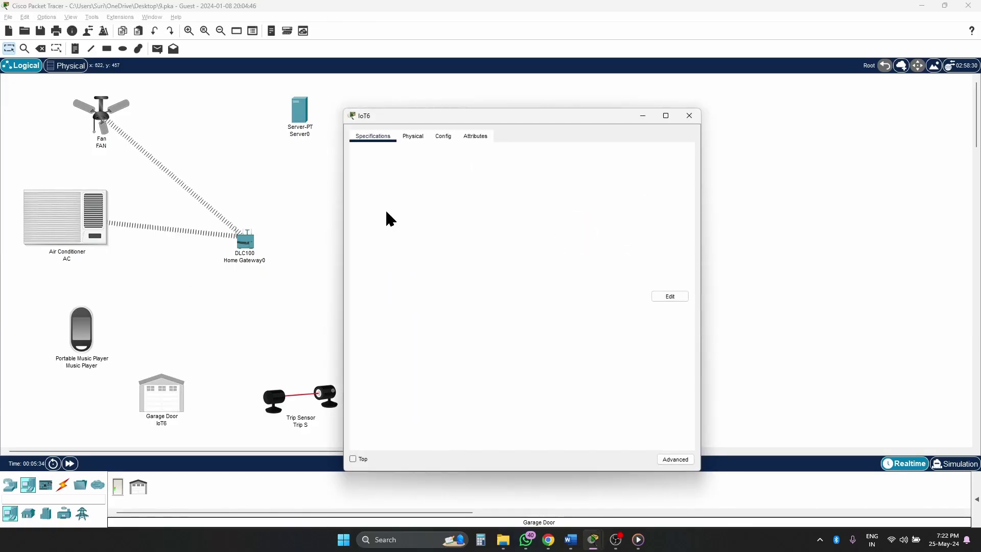
click(434, 137)
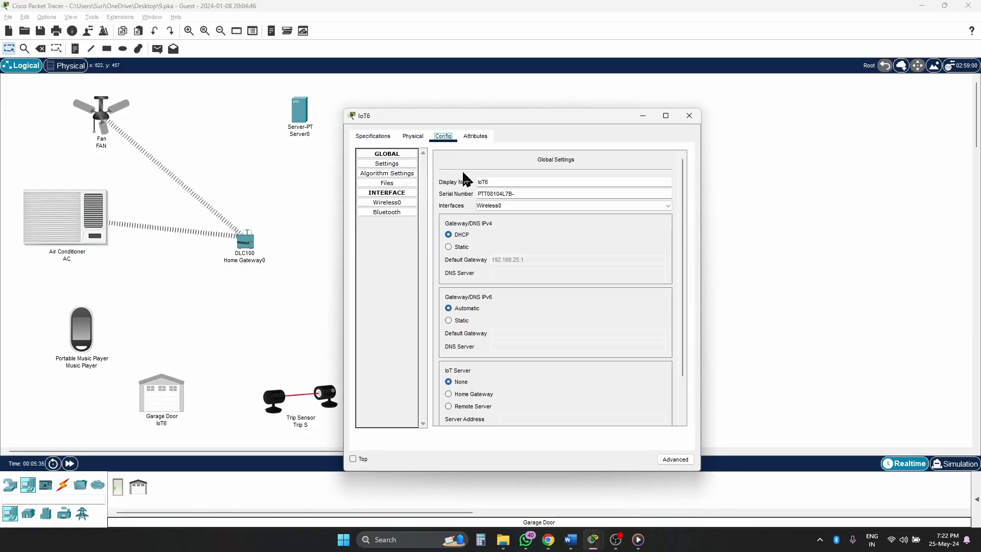
click(548, 172)
key(BackSpace)
key(BackSpace)
key(BackSpace)
text(Gara)
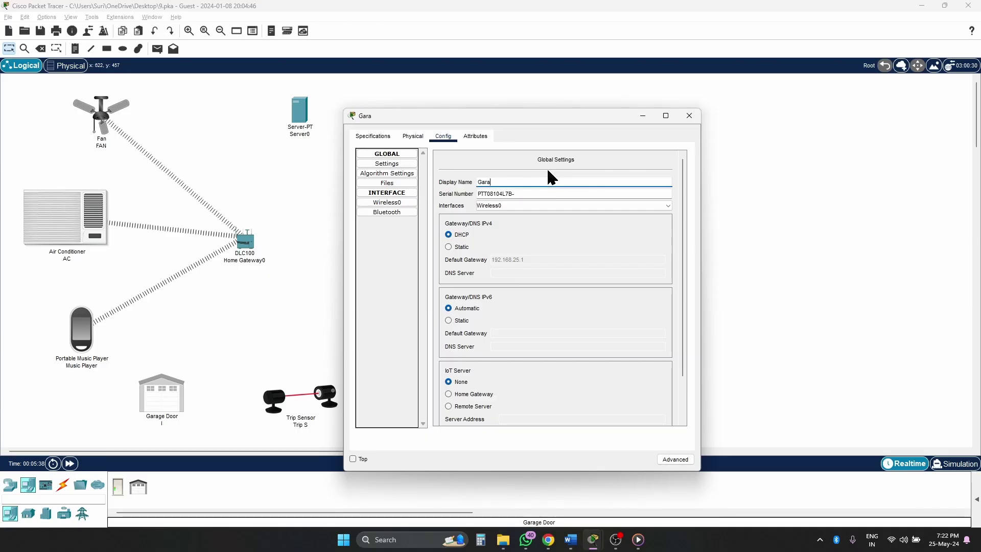
text(ge Door)
click(401, 203)
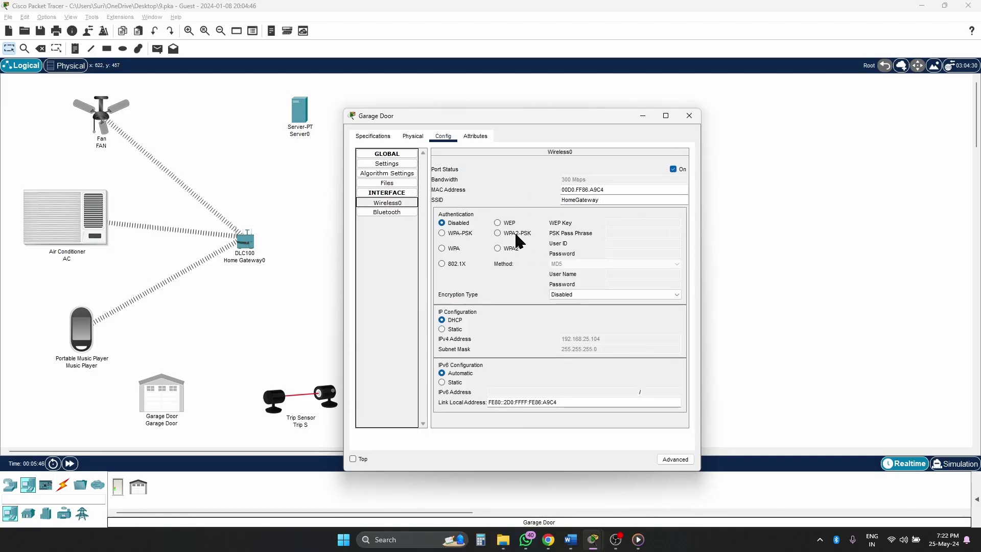
click(631, 233)
text(123456789)
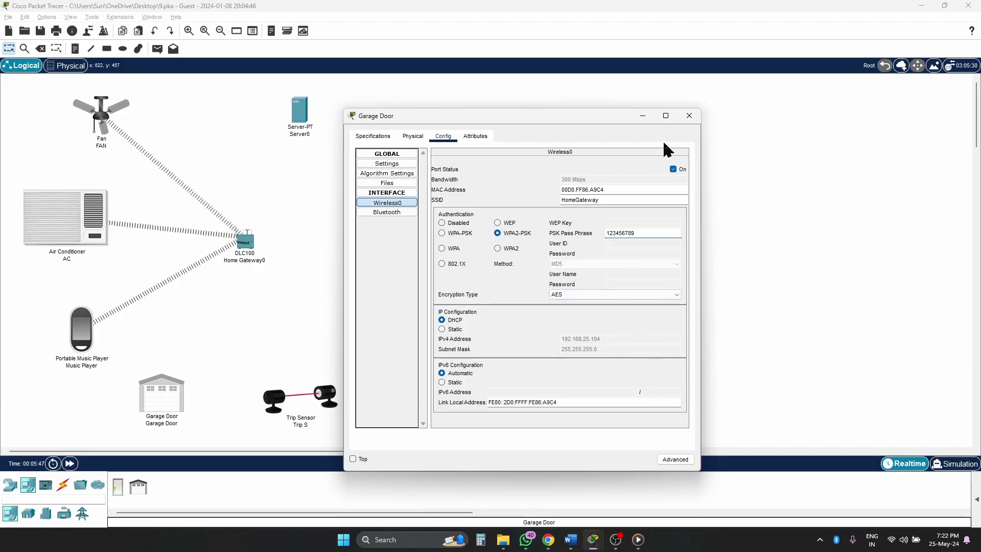
click(697, 121)
click(314, 397)
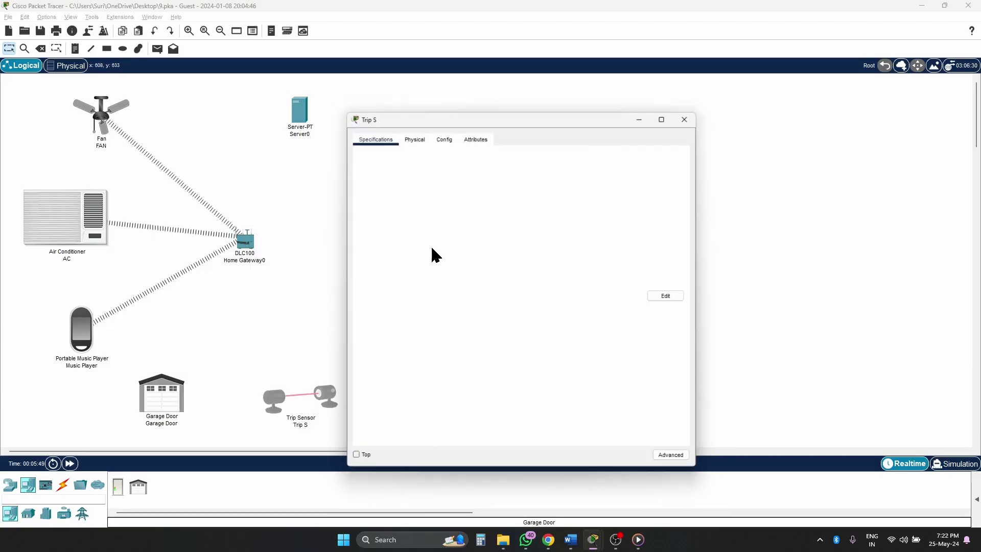
click(443, 137)
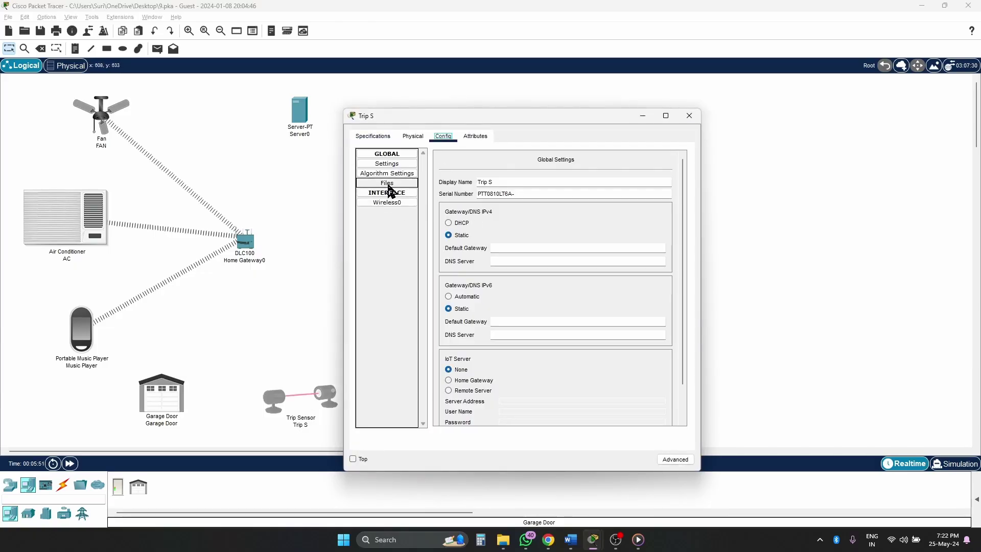
click(388, 203)
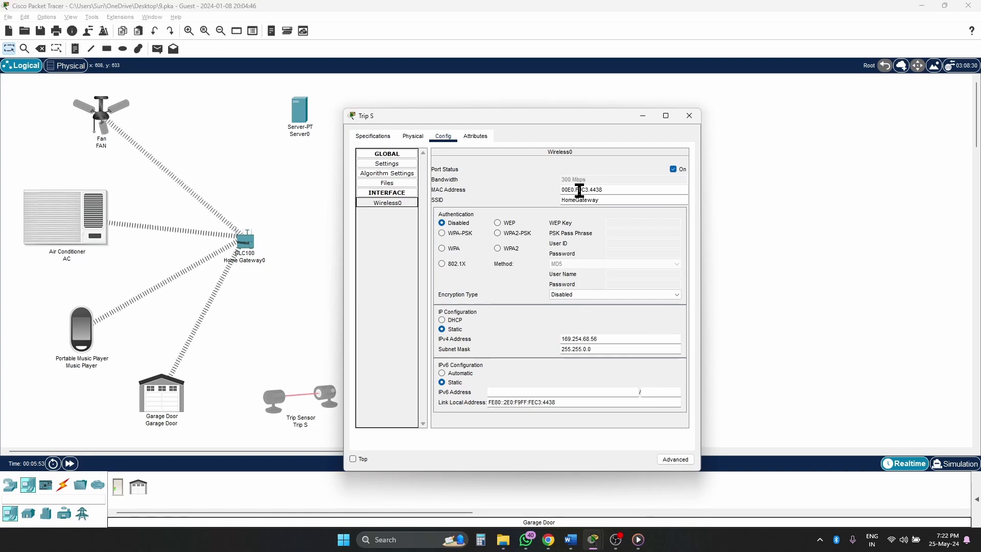
click(519, 233)
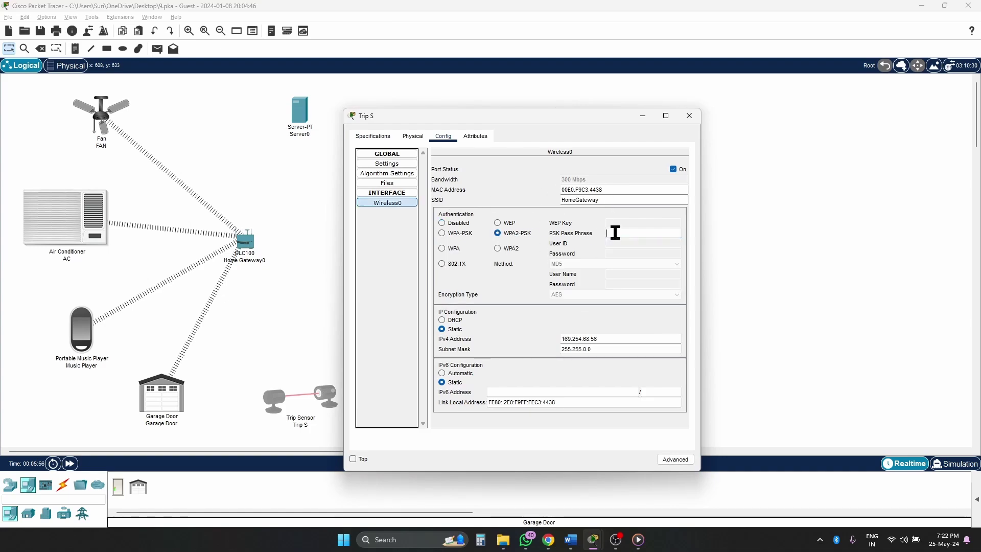
text(123456789)
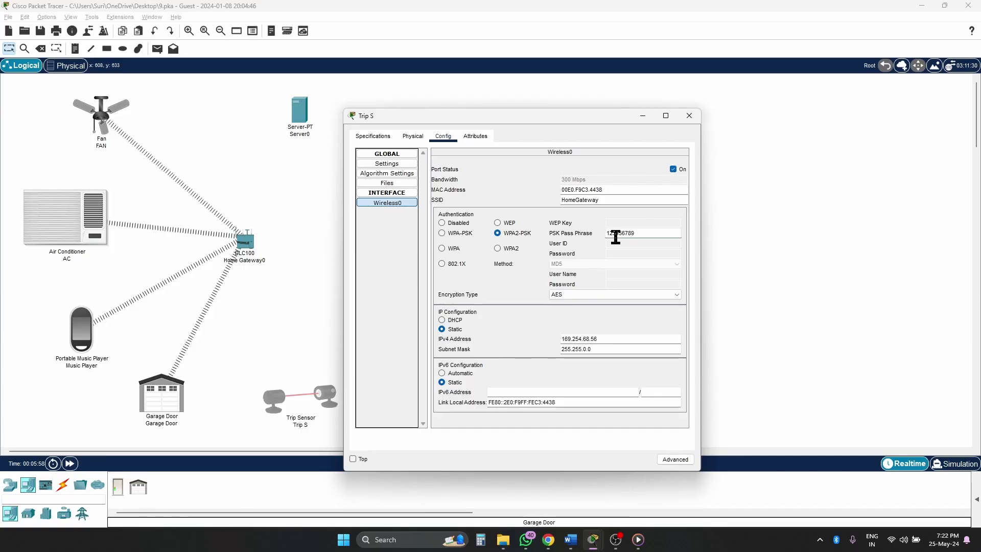
- Rename the trip sensor to 'Trip Snsor' and close its settings
click(387, 164)
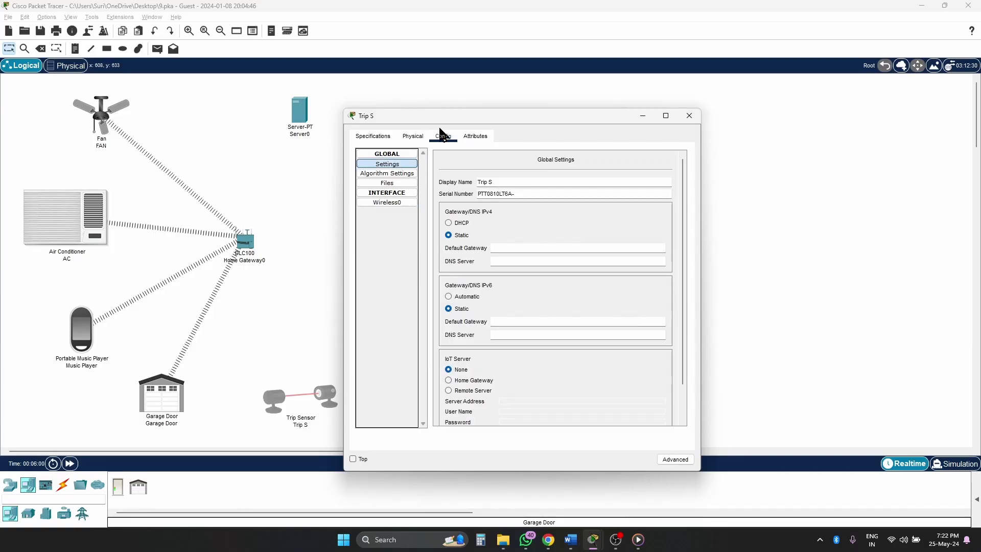
click(508, 180)
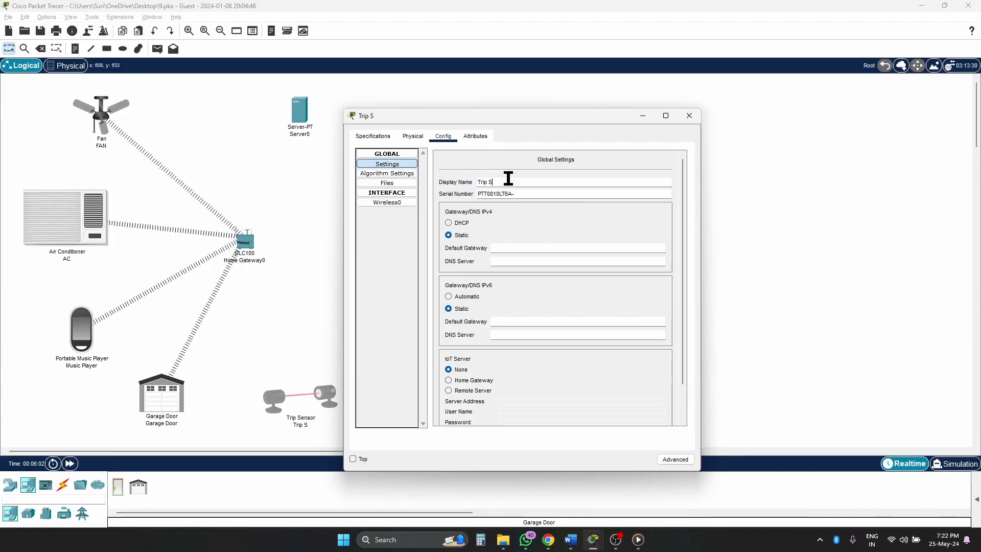
text(nsor)
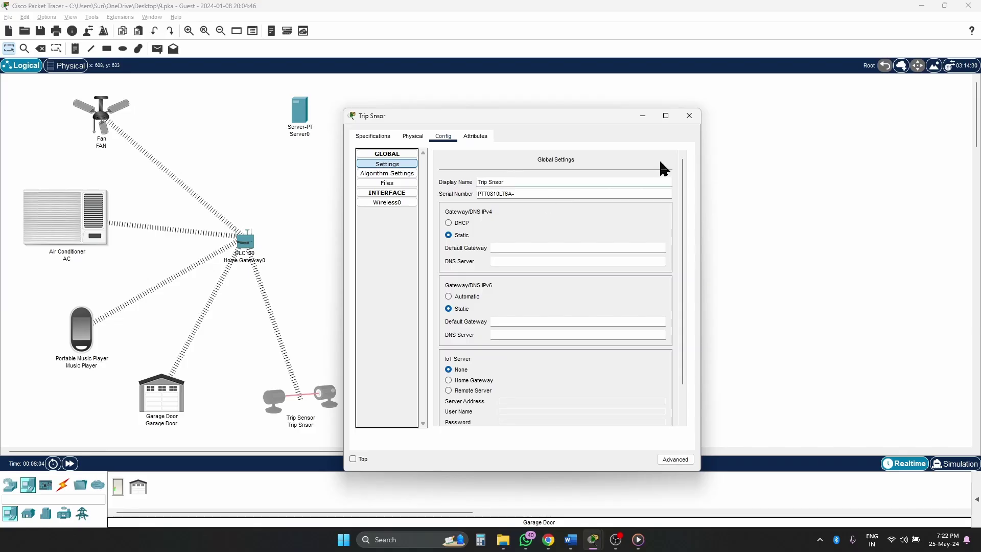
click(691, 117)
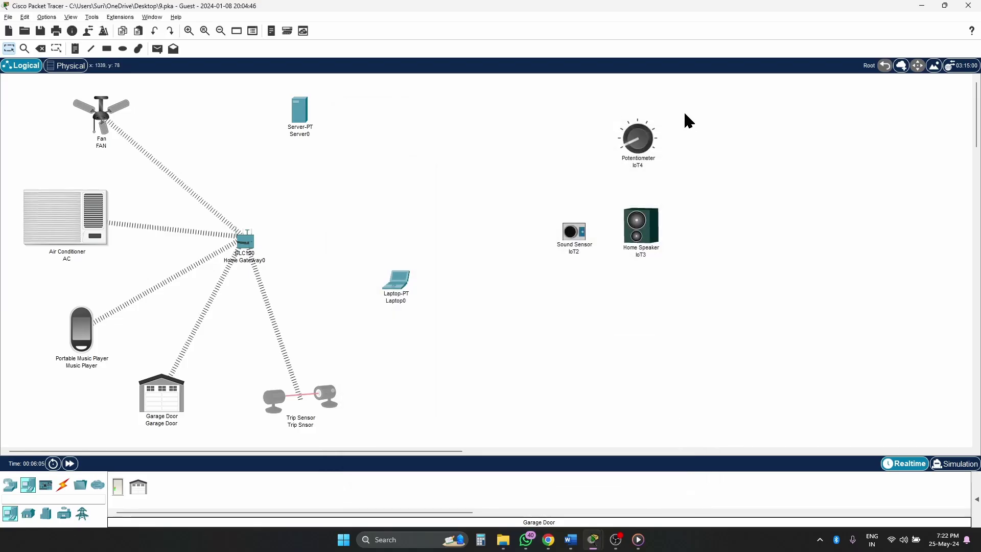
click(401, 284)
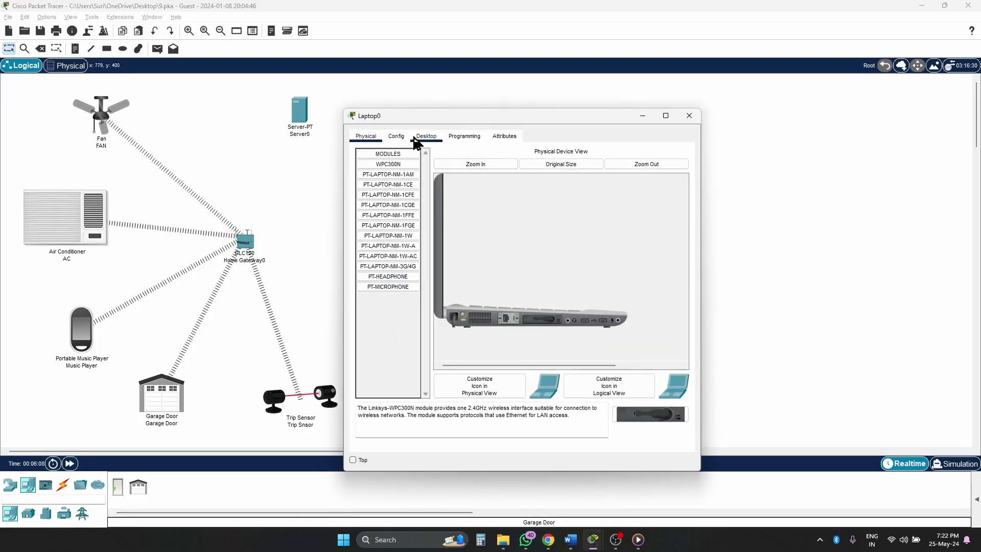
click(398, 136)
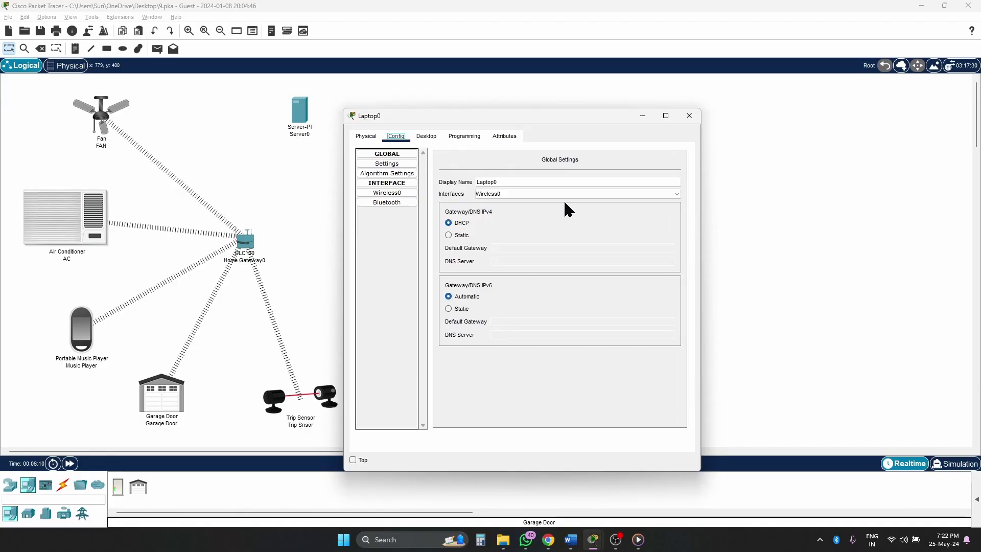
click(387, 193)
click(616, 201)
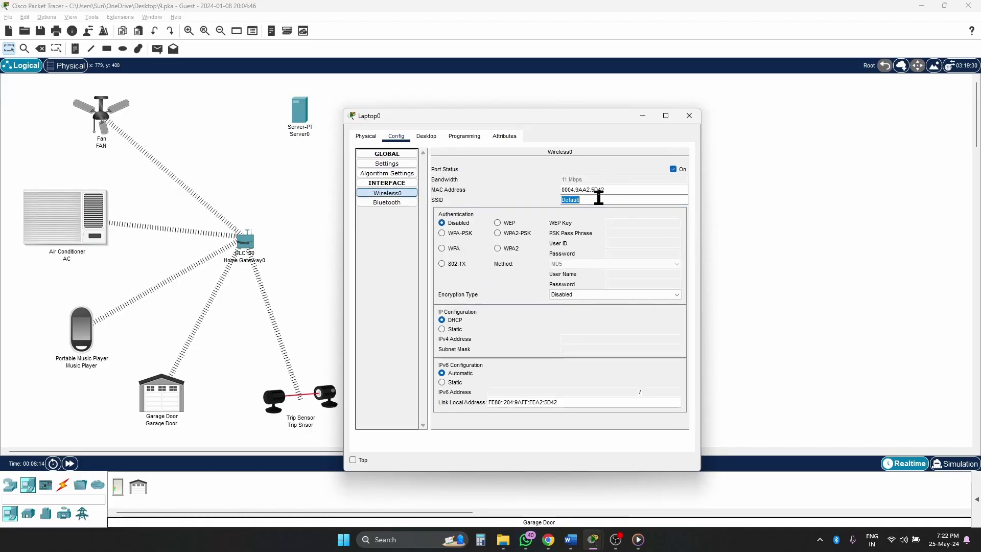
text(HomeGateway)
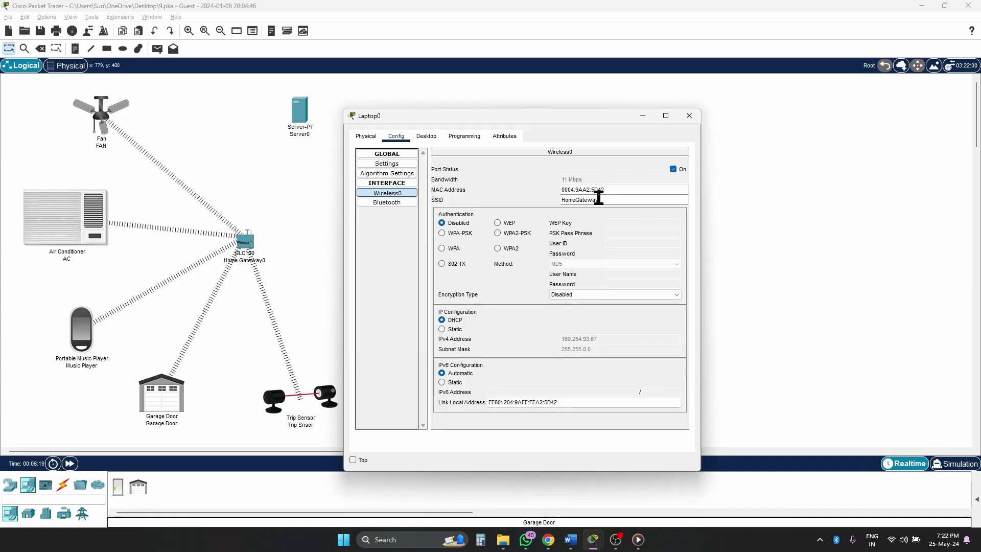
click(498, 233)
text(123456789)
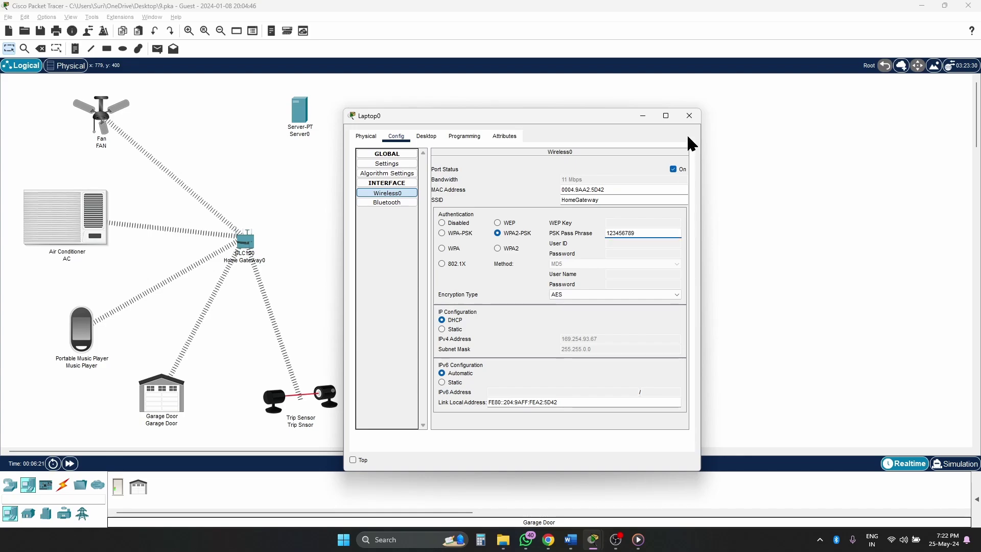
click(690, 116)
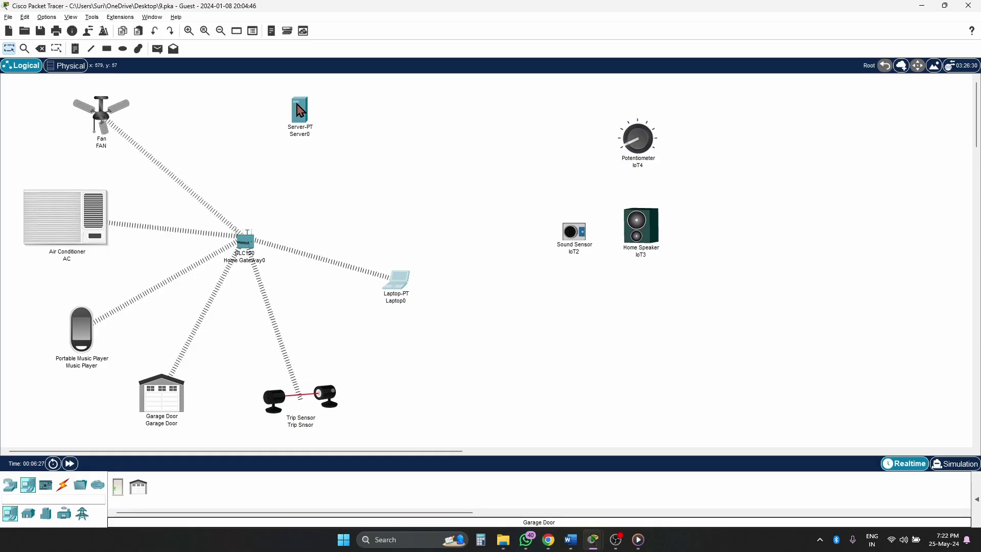
- Nudge Server0 right and Home Gateway0 down-left, and show the switch models
drag(298, 105, 329, 101)
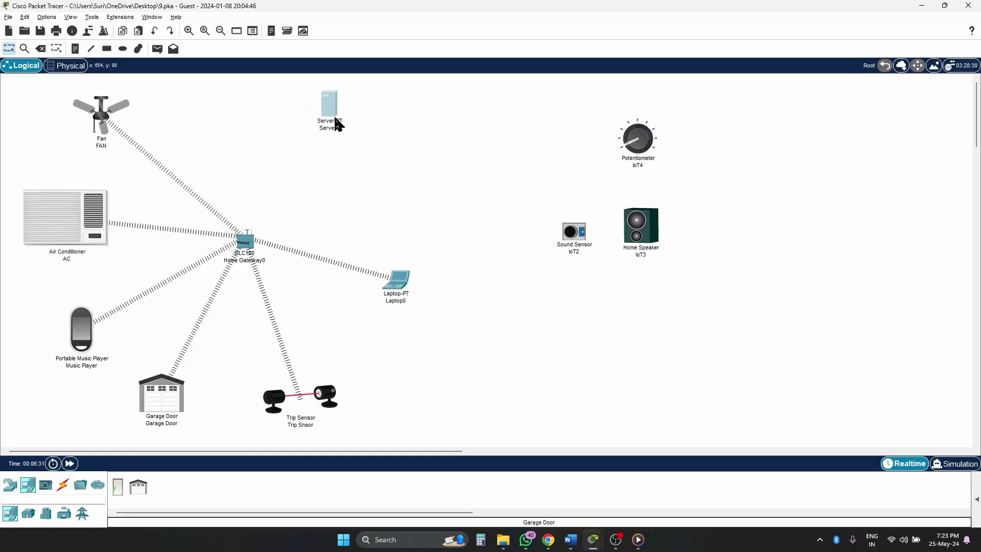
drag(255, 254, 215, 263)
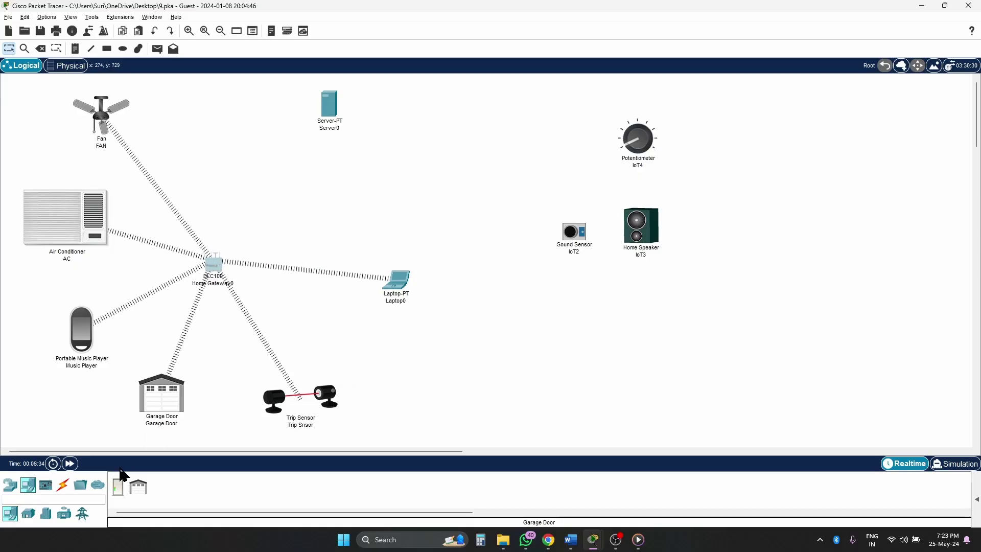
mouse_move(579, 541)
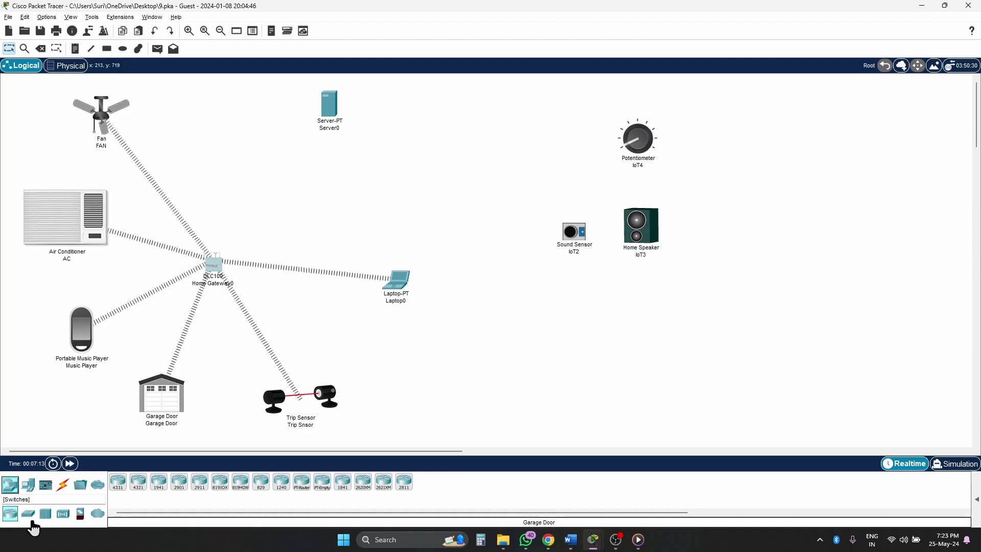
click(29, 514)
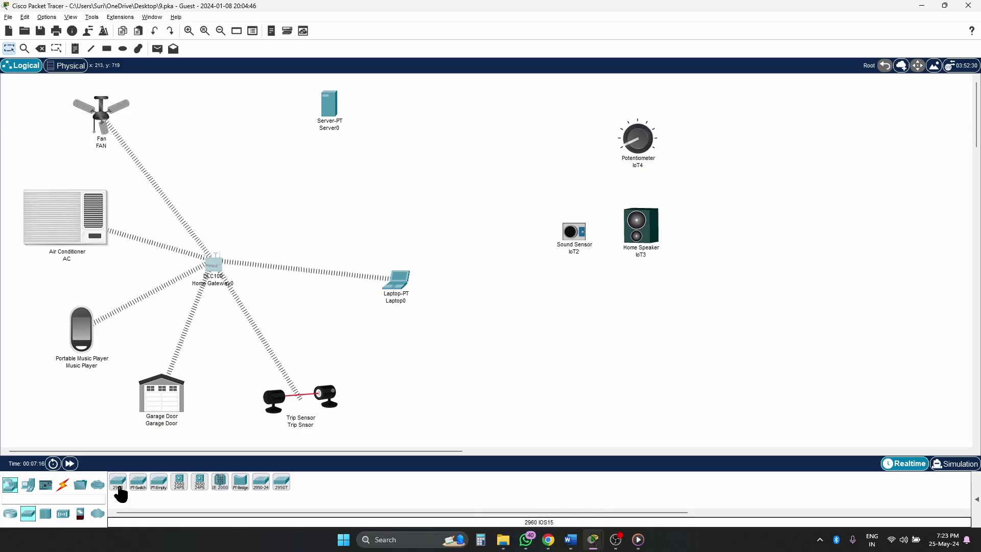
- Place a 2960 switch above the gateway and cable Home Gateway0 to it automatically
click(119, 490)
click(282, 176)
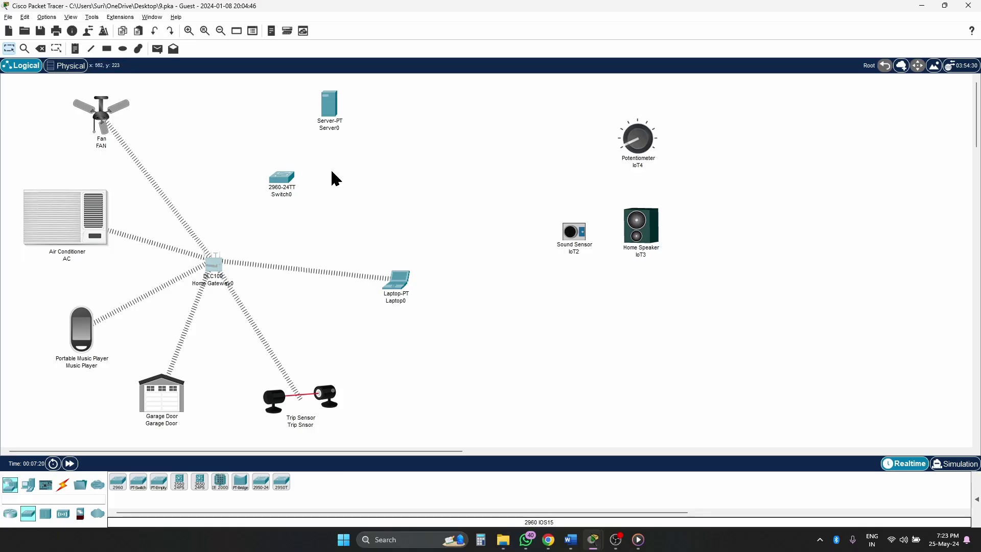
click(63, 484)
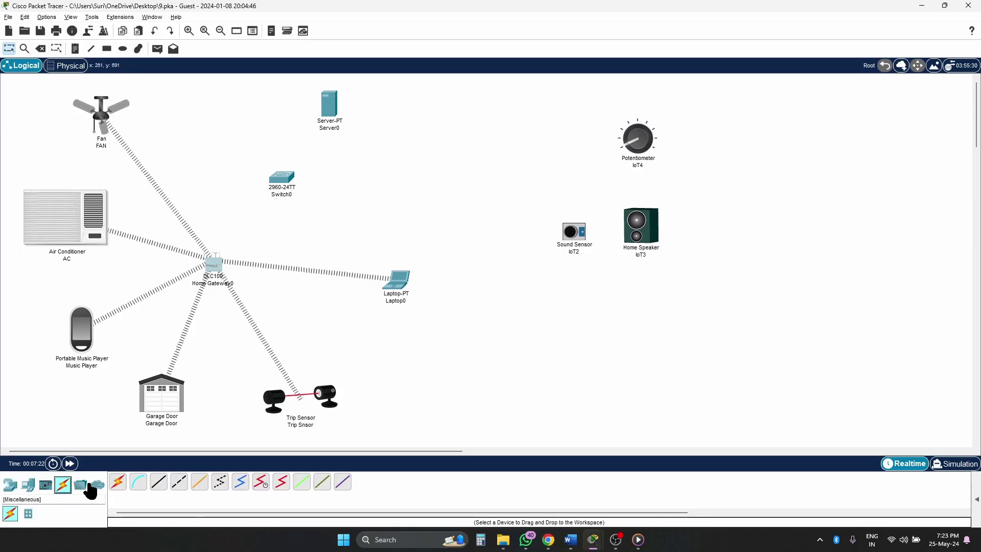
click(118, 483)
click(216, 269)
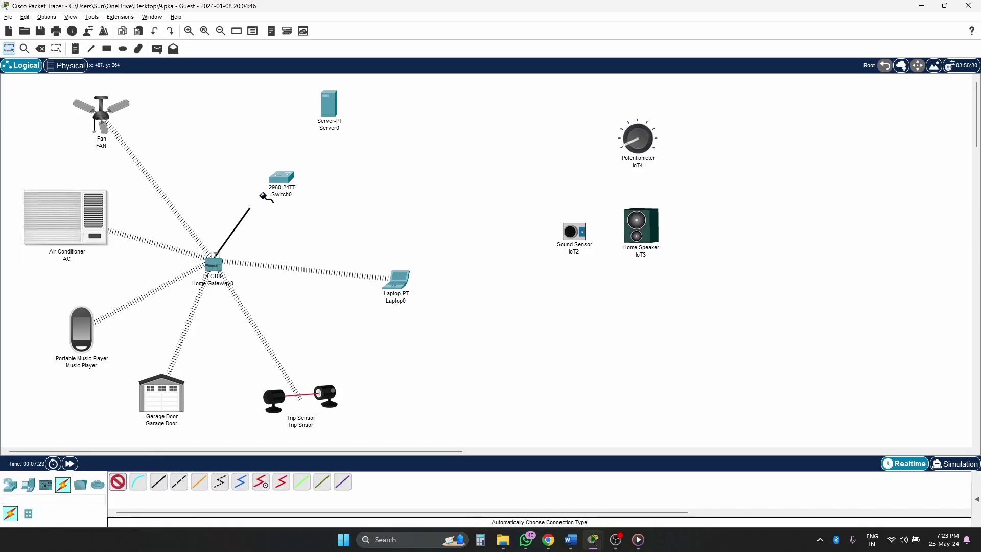
click(281, 178)
- Cable Switch0 to Server0 and shift the switch slightly left
click(116, 488)
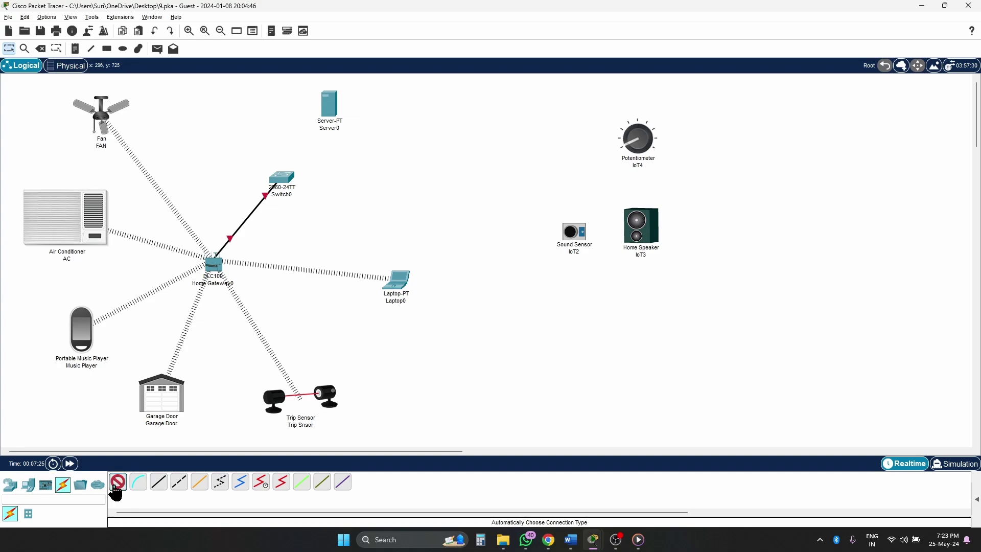
click(278, 179)
click(330, 104)
drag(299, 167, 273, 167)
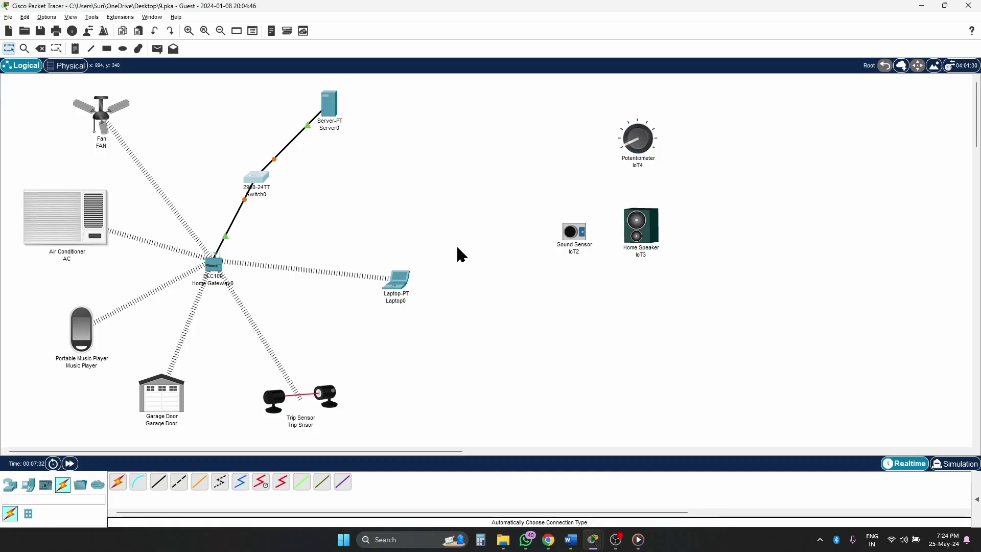
- Review the Word instructions' setup steps, highlighting the IoT Registration Server step
mouse_move(571, 540)
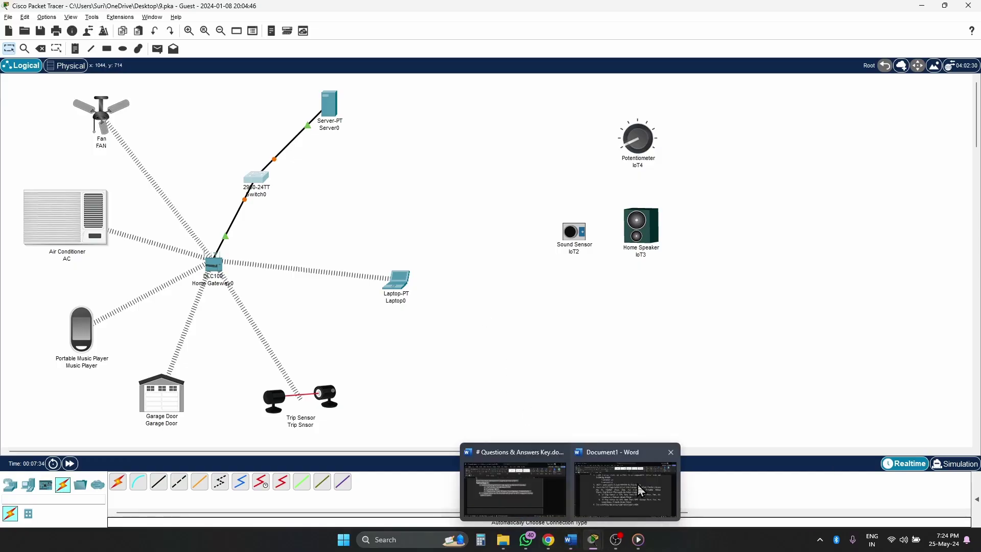
click(617, 492)
scroll(433, 266, up, 4)
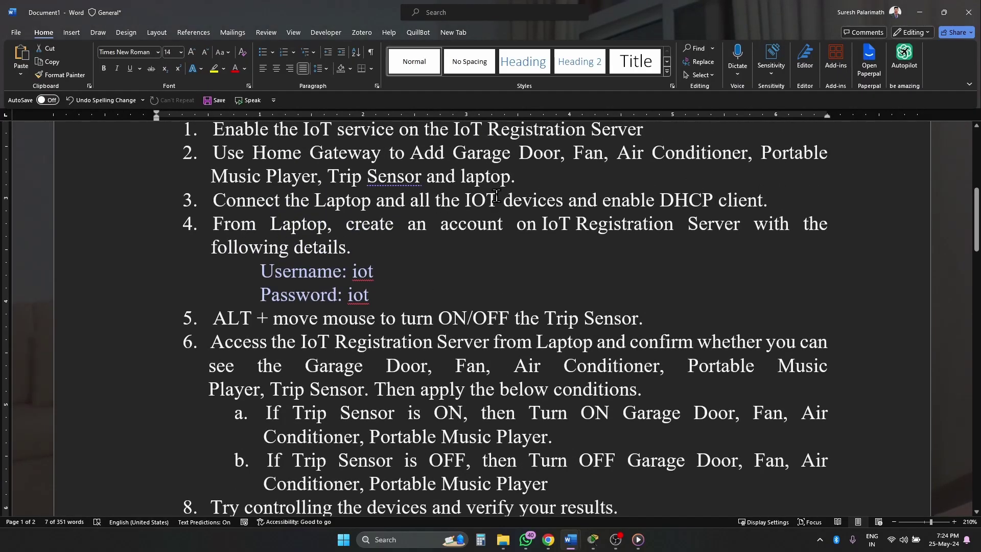
drag(252, 198, 763, 201)
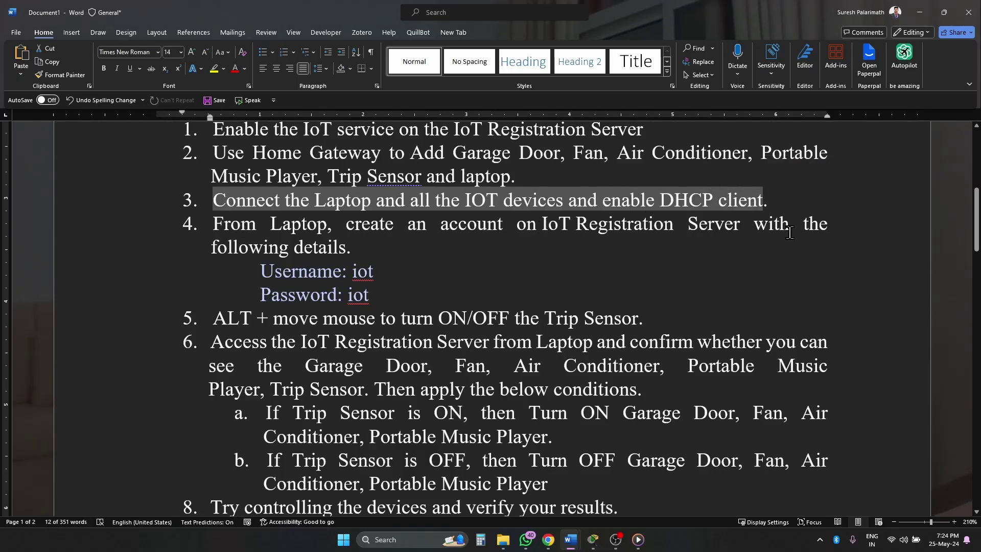
click(324, 279)
scroll(396, 280, up, 2)
drag(248, 233, 644, 252)
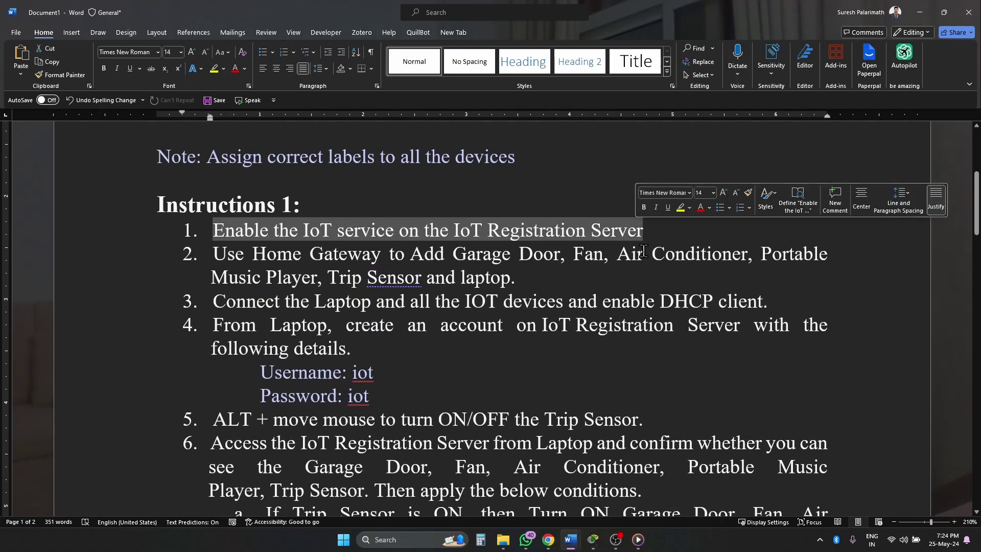
click(396, 238)
drag(453, 231, 613, 233)
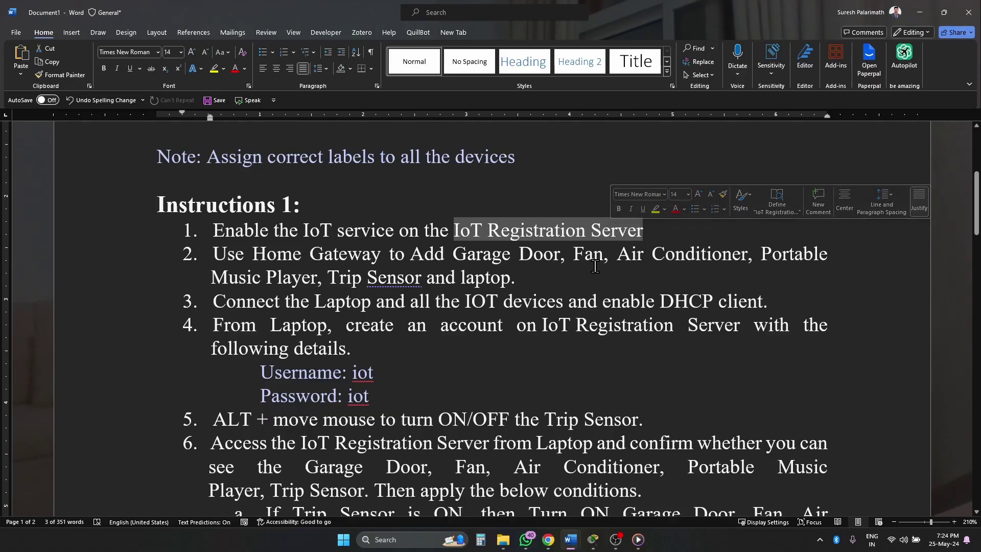
- Copy the server address 1.1.1.1 and return to Packet Tracer
scroll(619, 256, up, 4)
drag(695, 315, 751, 313)
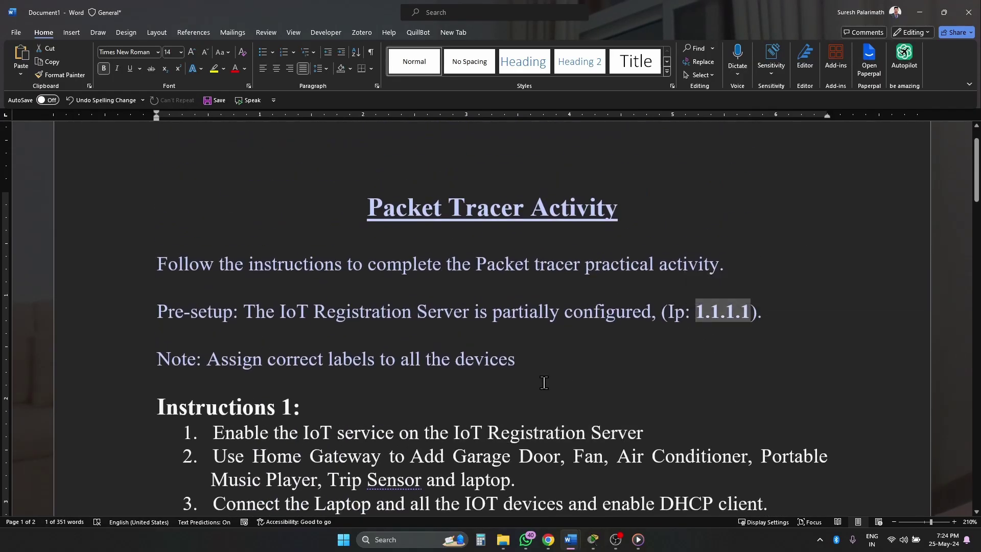
key(ctrl+c)
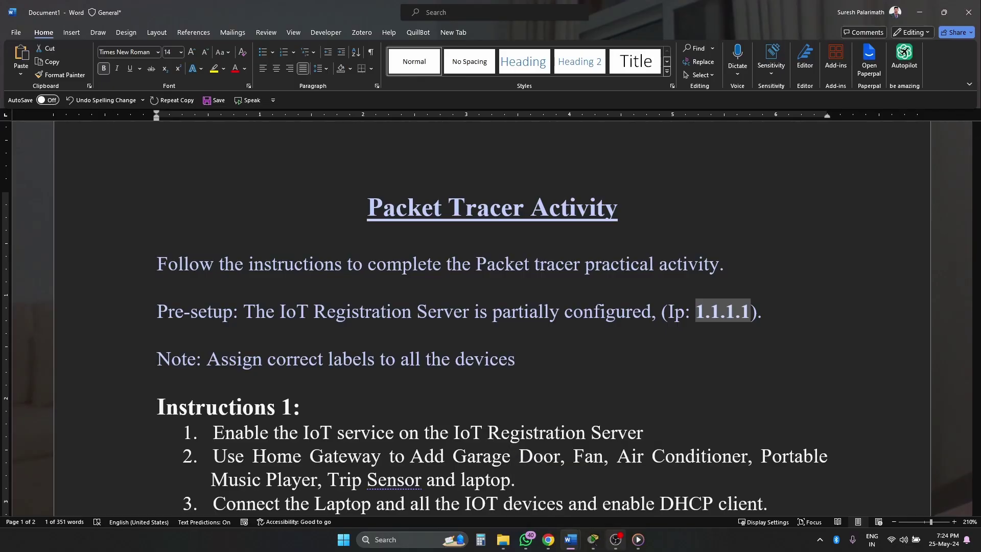
click(593, 540)
- Give Server0 the IP address 1.1.1.1 with the default 255.0.0.0 subnet mask
click(577, 493)
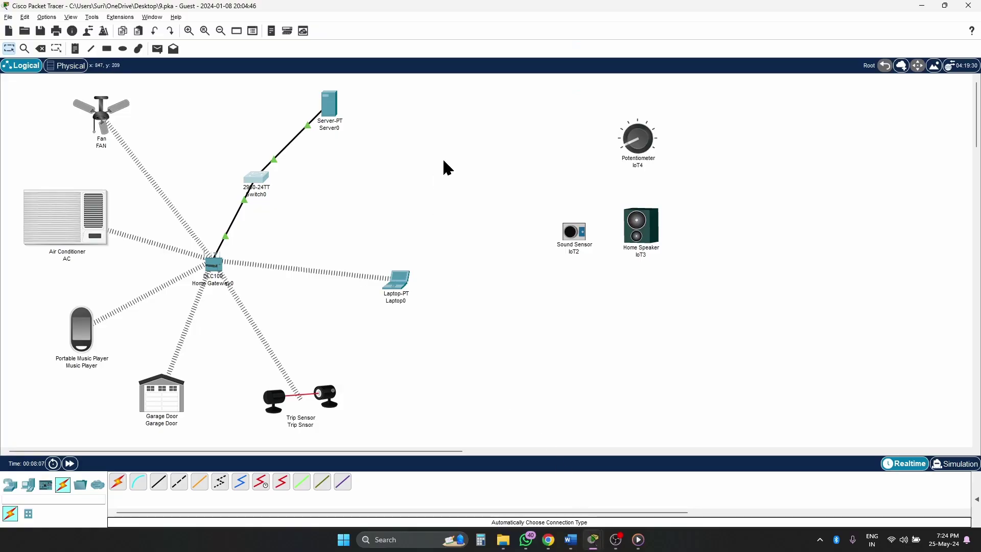
click(329, 109)
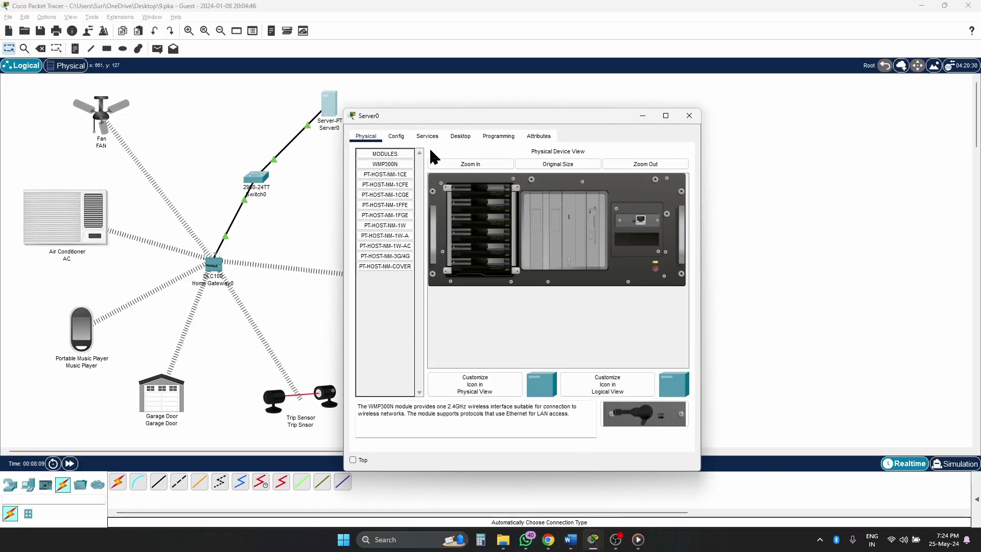
click(460, 137)
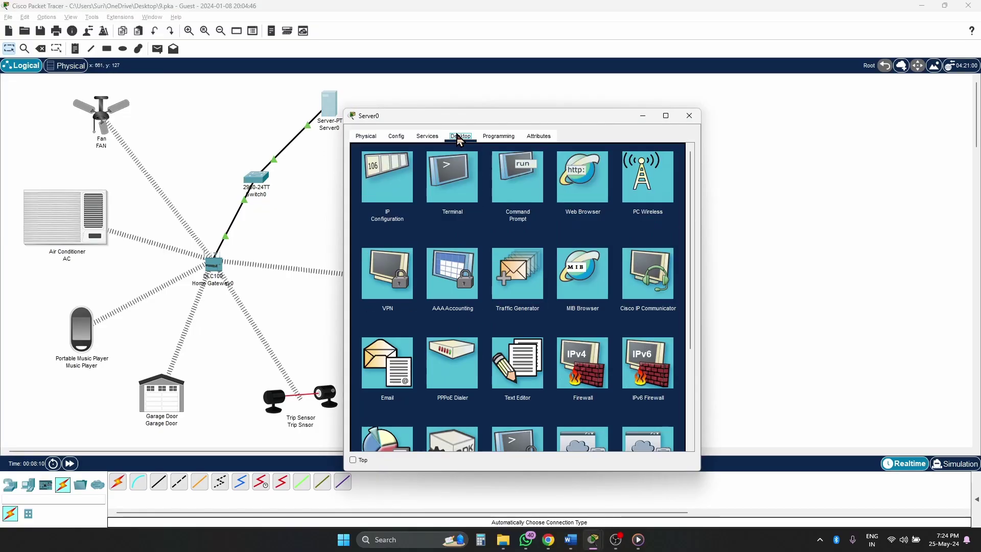
click(386, 187)
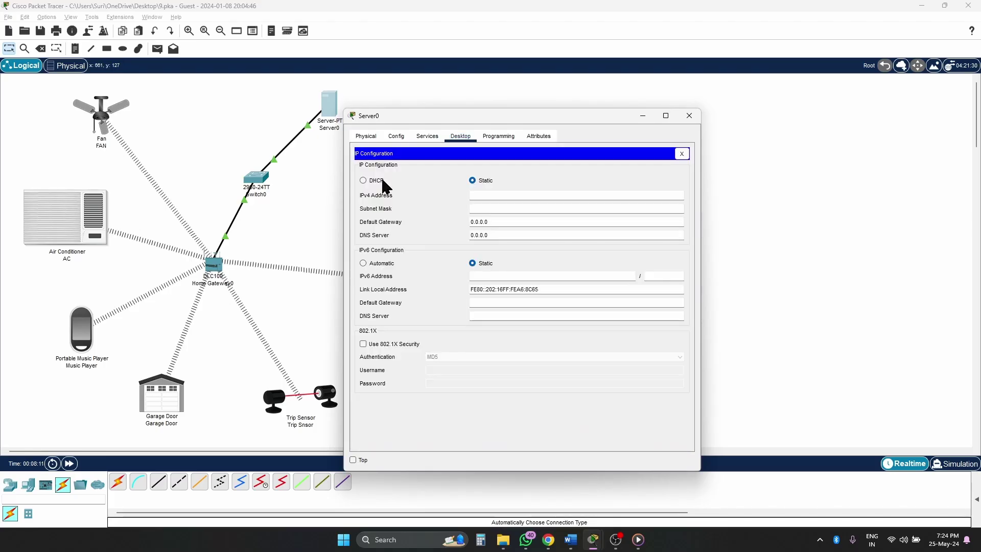
click(496, 211)
- Turn on Server0's IoT registration service and close the server window
click(453, 139)
click(432, 138)
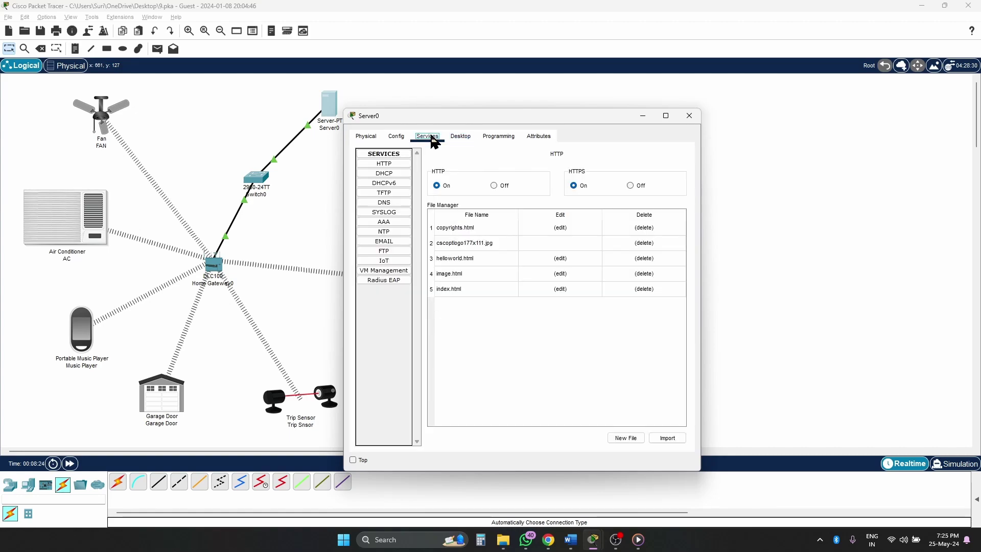
click(386, 174)
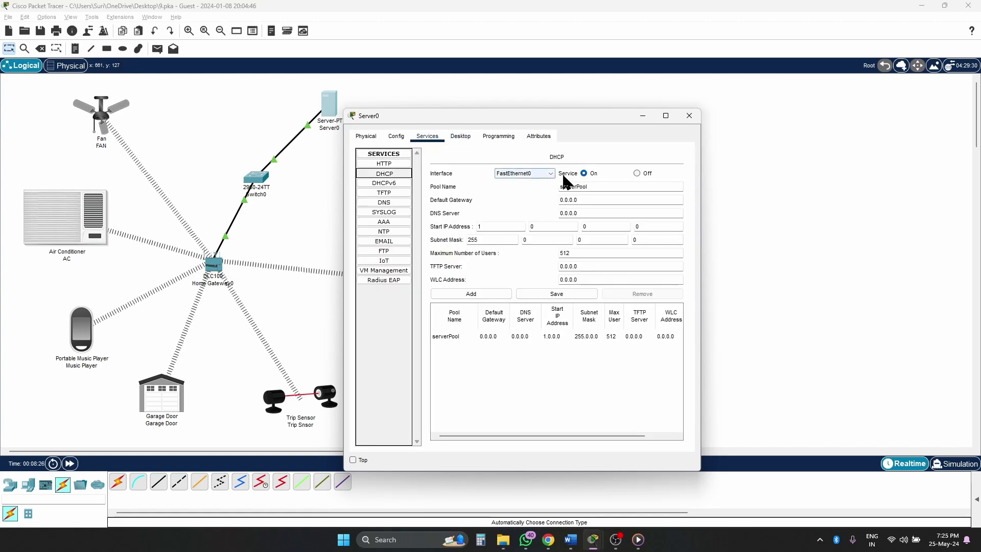
click(584, 173)
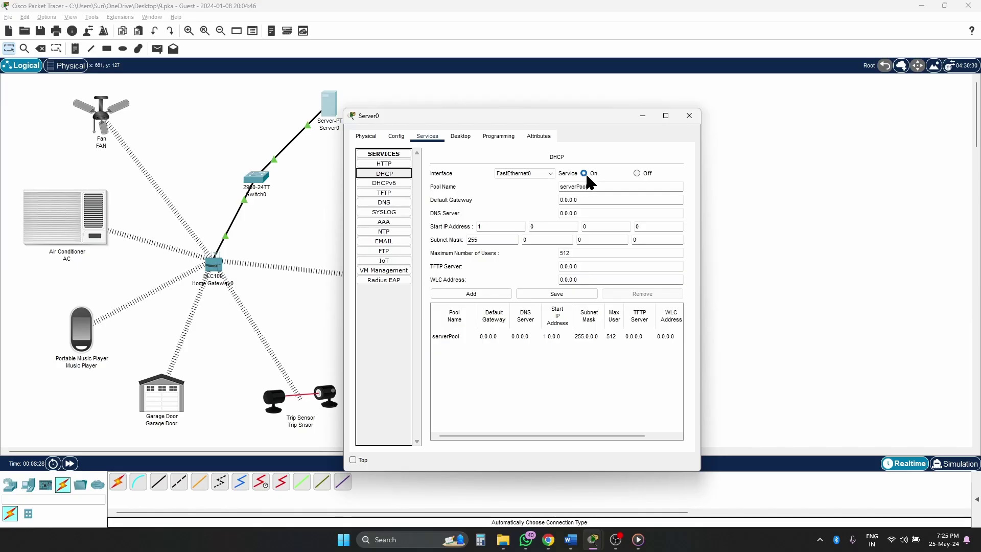
click(393, 262)
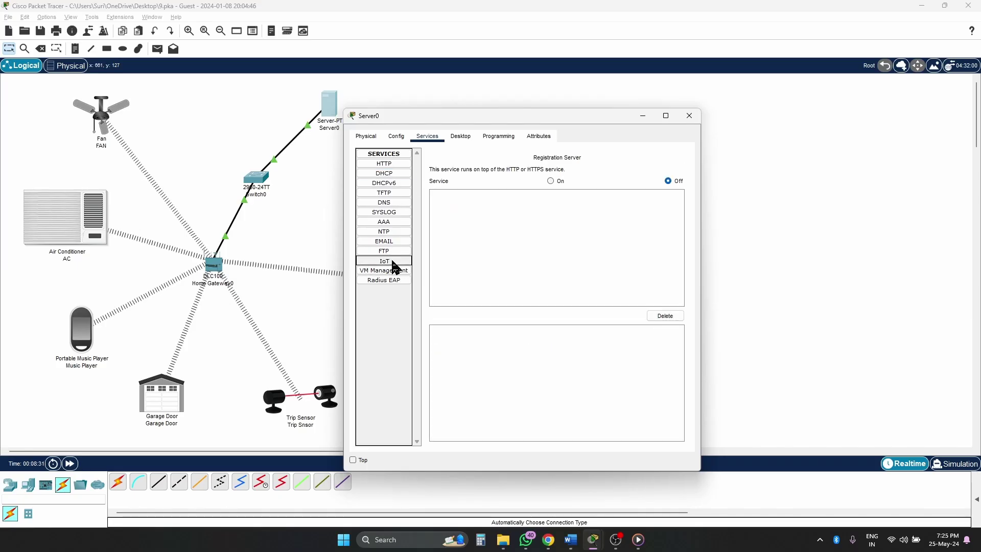
click(551, 181)
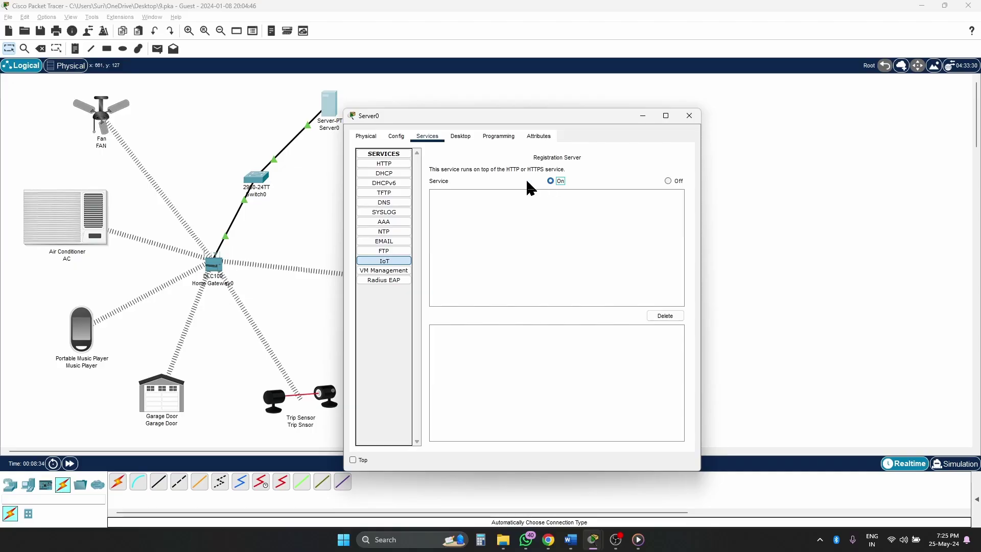
click(384, 266)
click(553, 182)
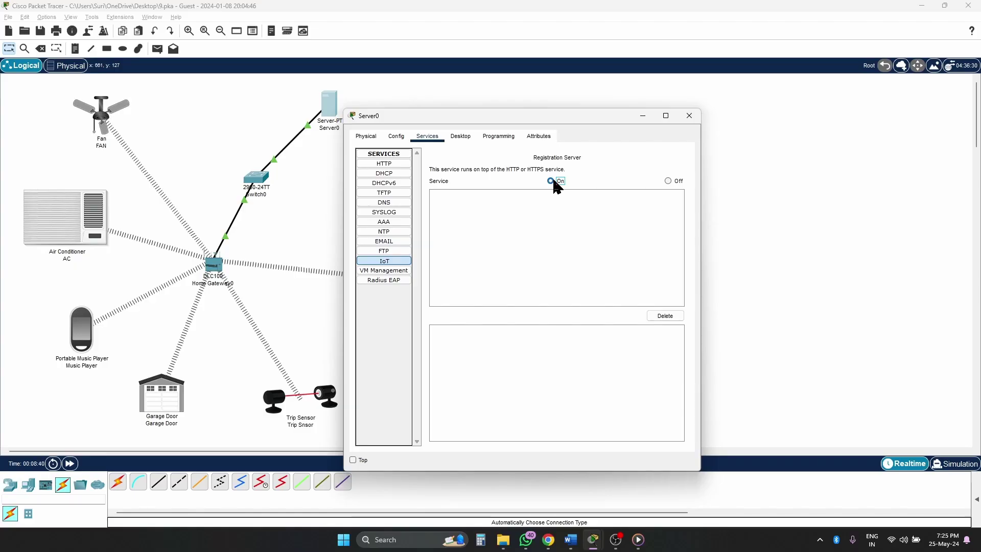
click(689, 116)
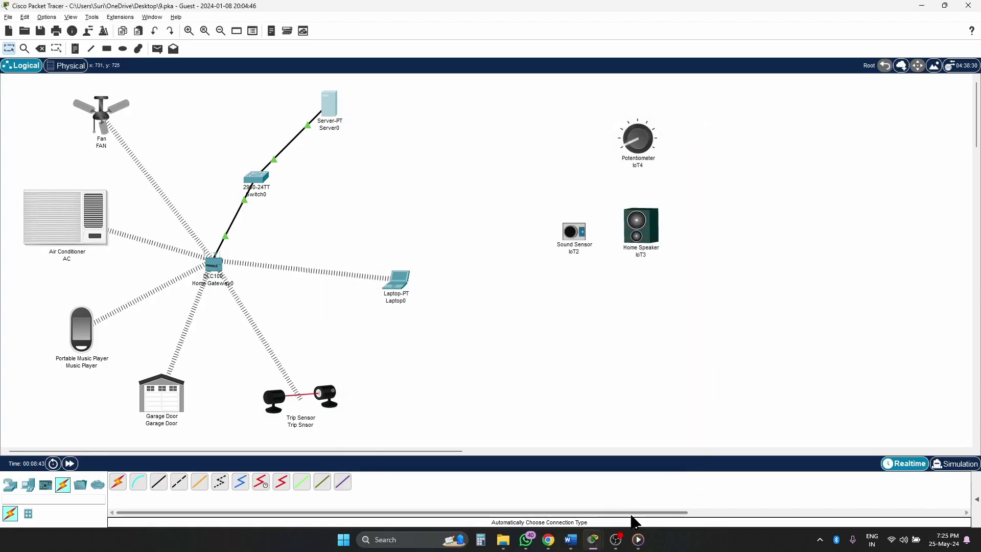
mouse_move(575, 542)
click(625, 486)
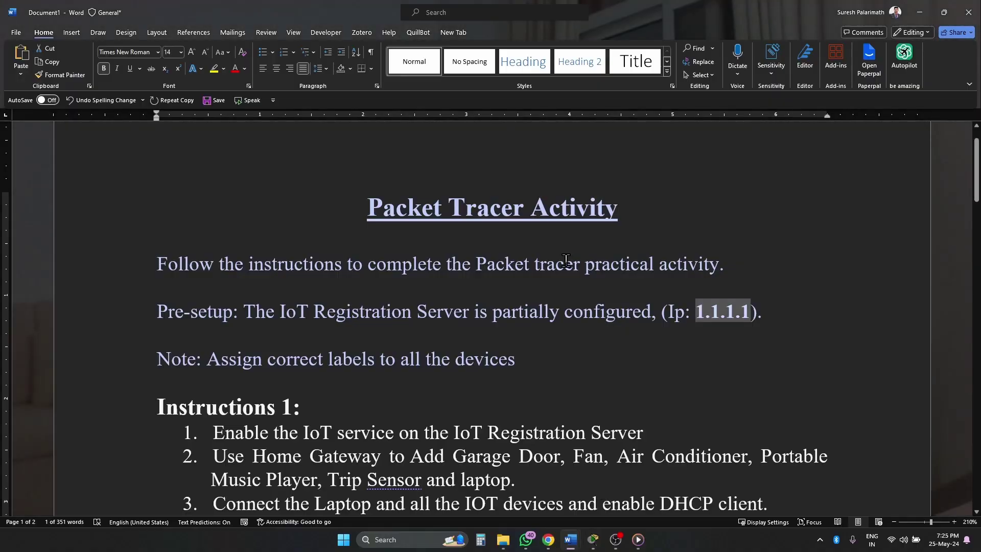
scroll(658, 347, down, 3)
scroll(659, 347, down, 1)
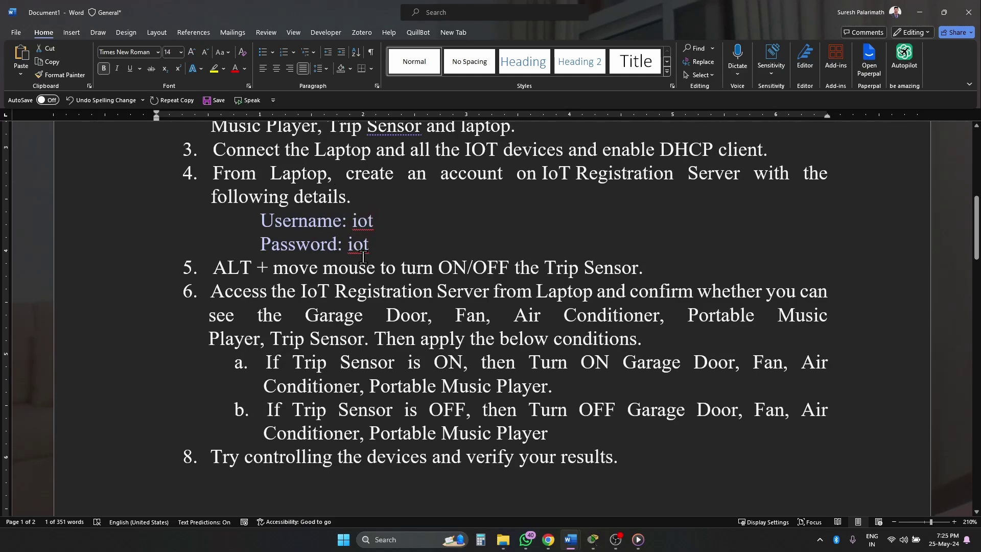
mouse_move(593, 540)
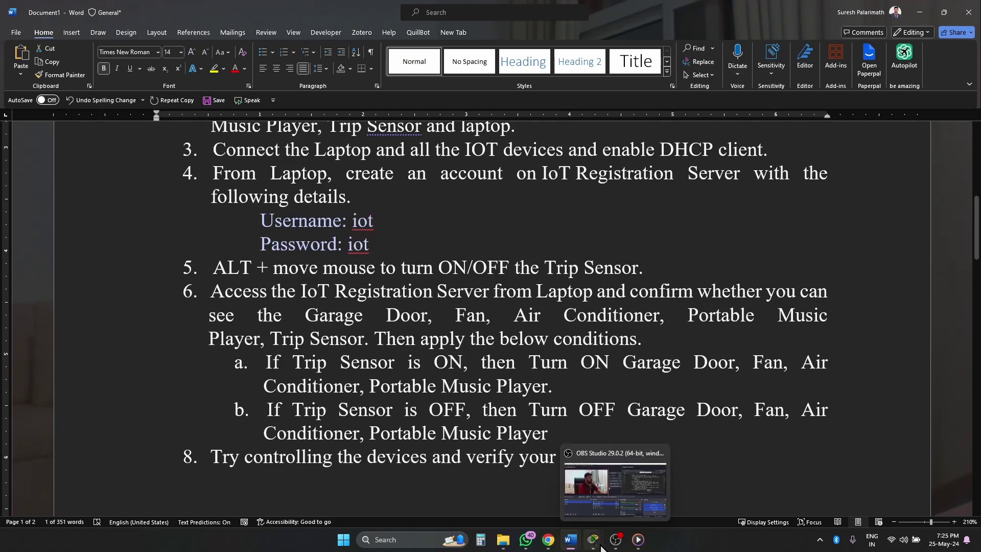
click(576, 477)
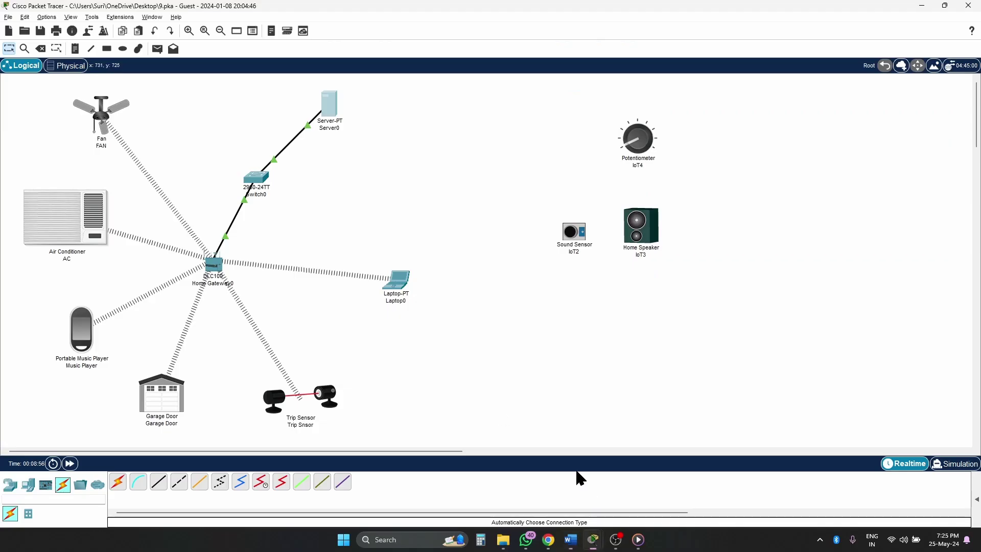
- Launch Laptop0's web browser and load the registration server page at 1.1.1.1
click(403, 279)
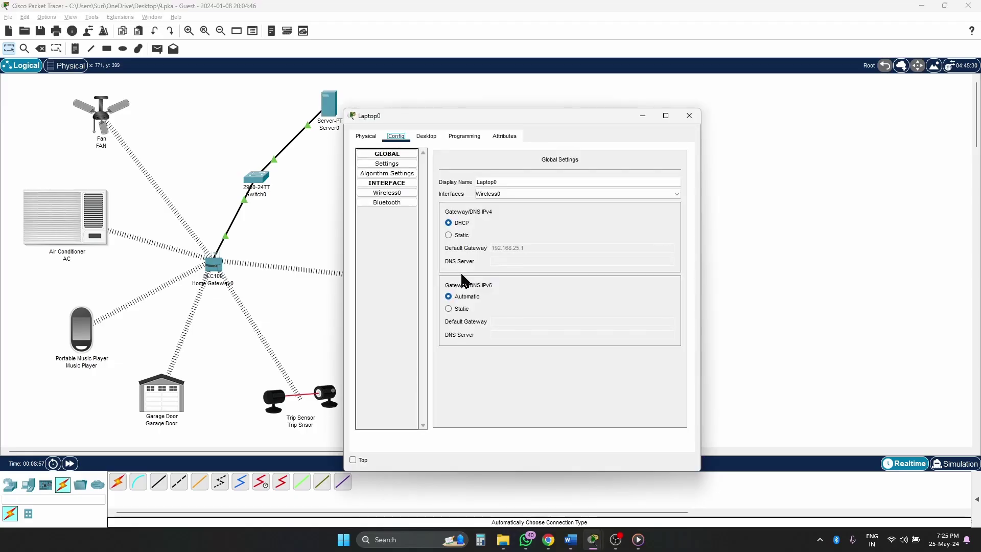
click(427, 136)
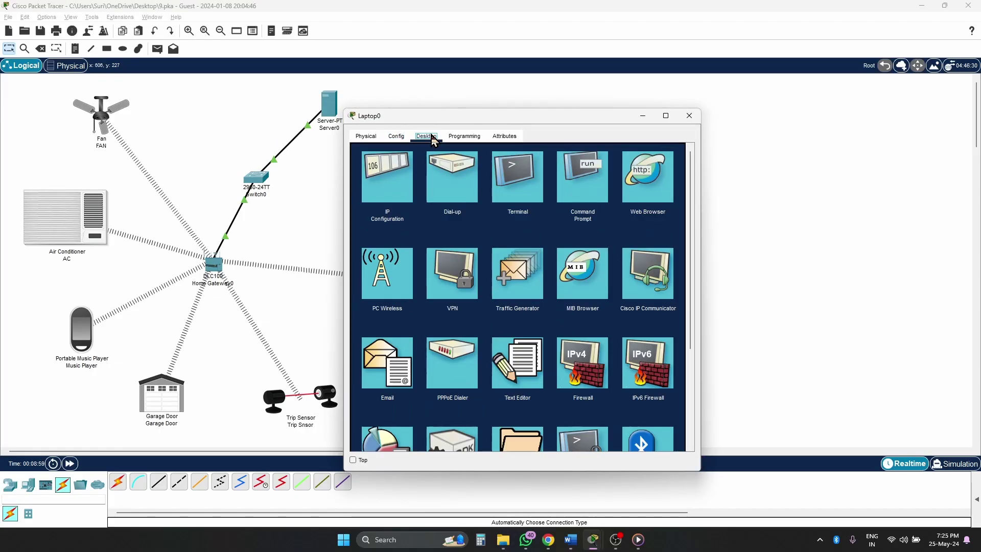
click(648, 174)
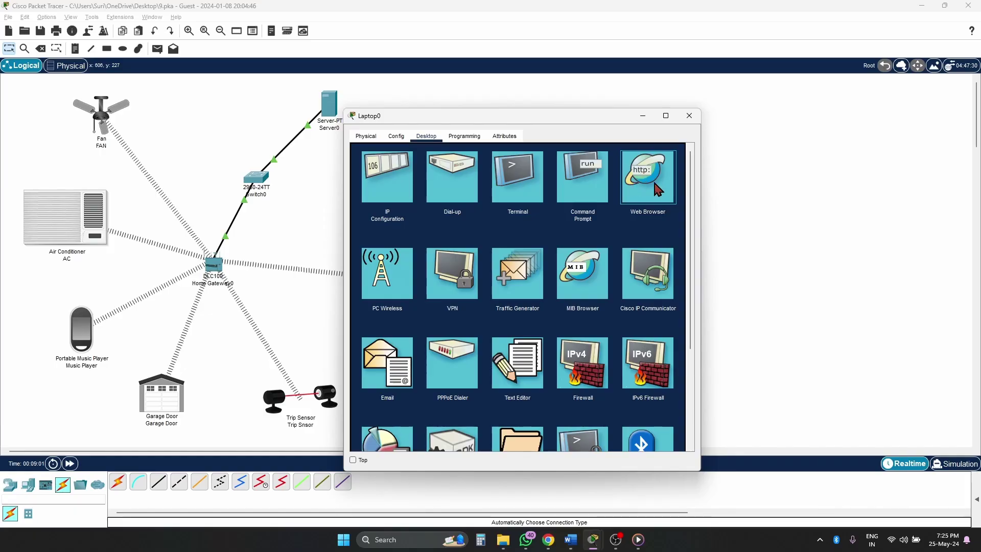
click(655, 183)
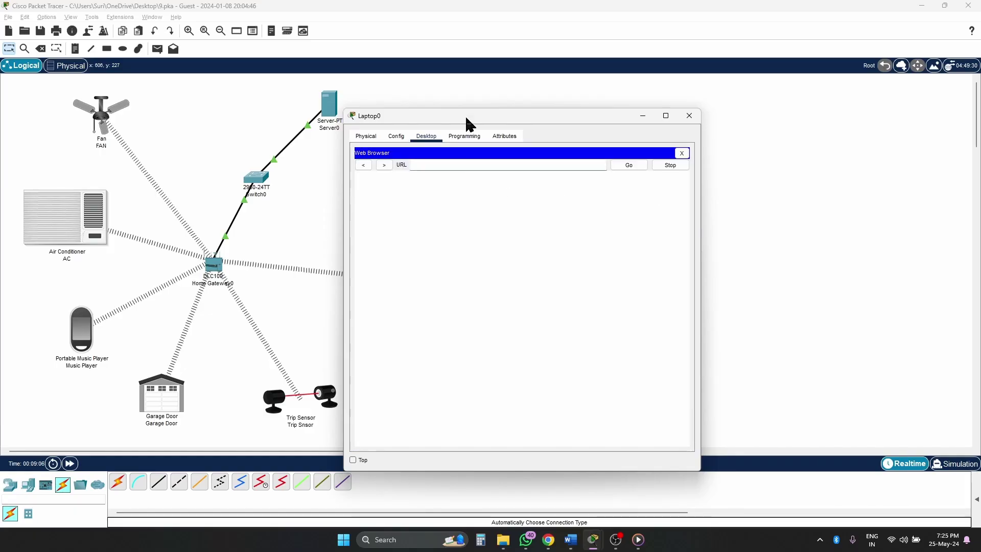
drag(474, 118, 520, 93)
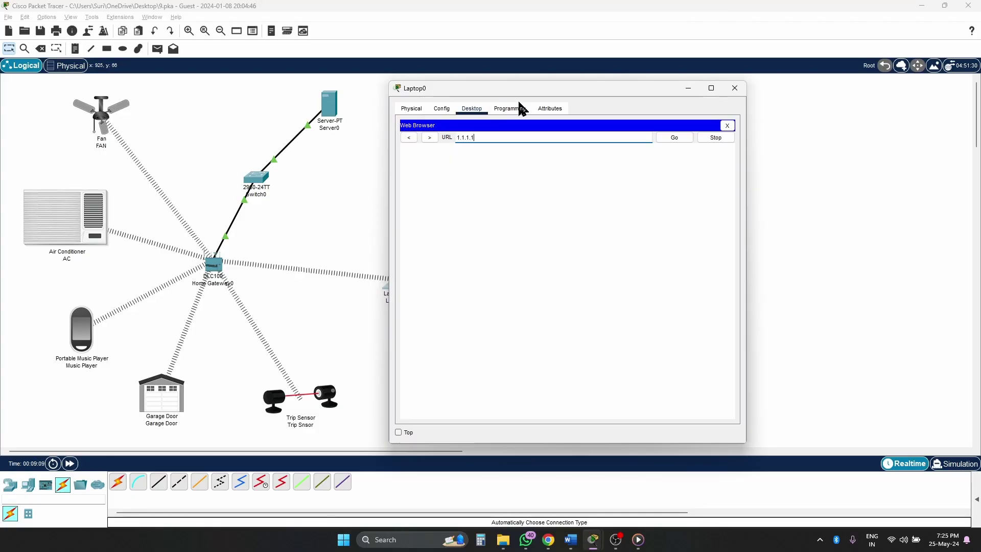
key(Return)
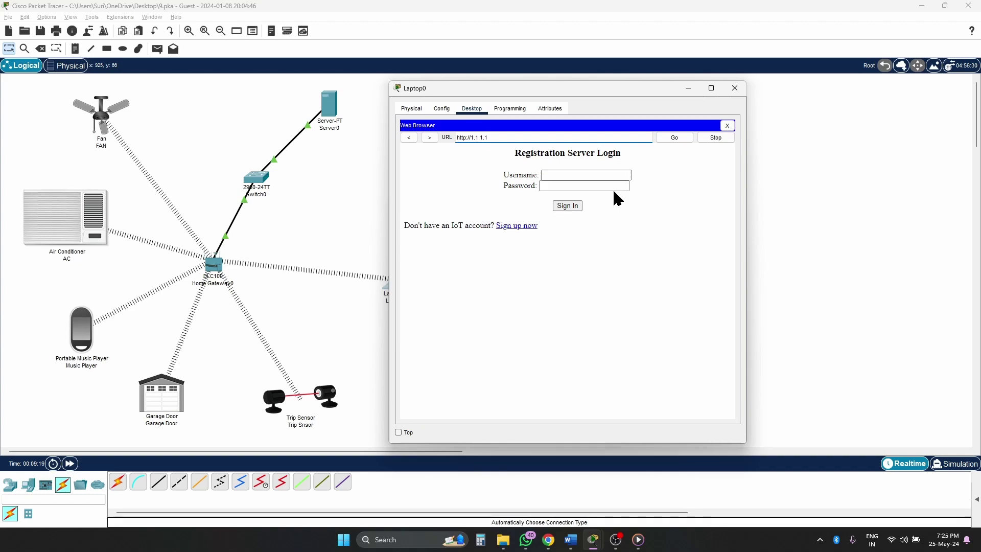
- Sign up a new IoT server account with a username and password
click(517, 228)
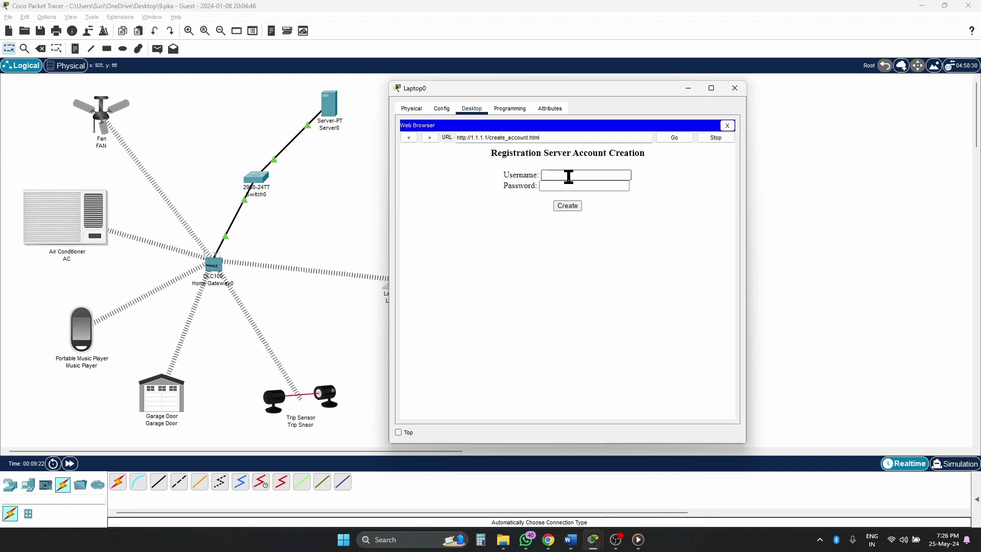
click(569, 176)
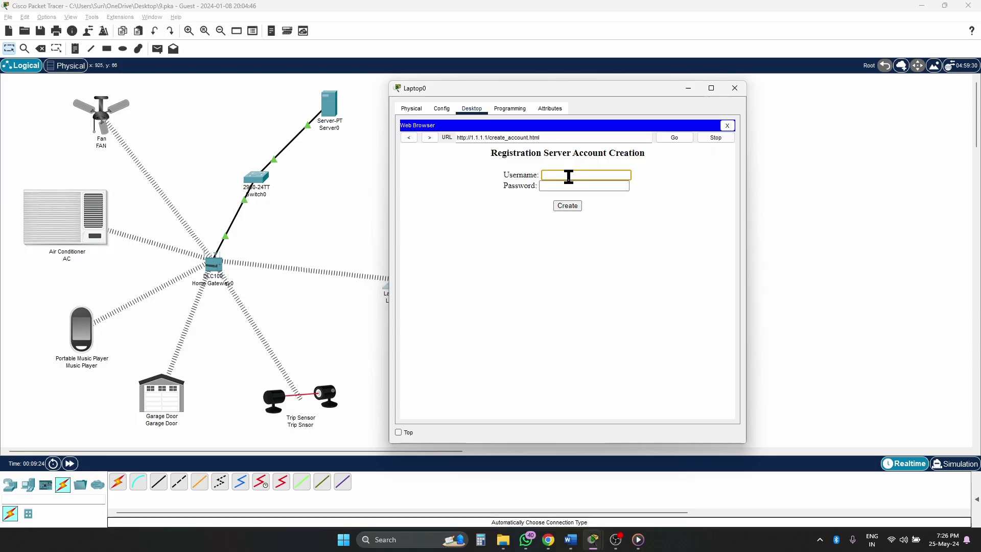
text(iot)
key(Tab)
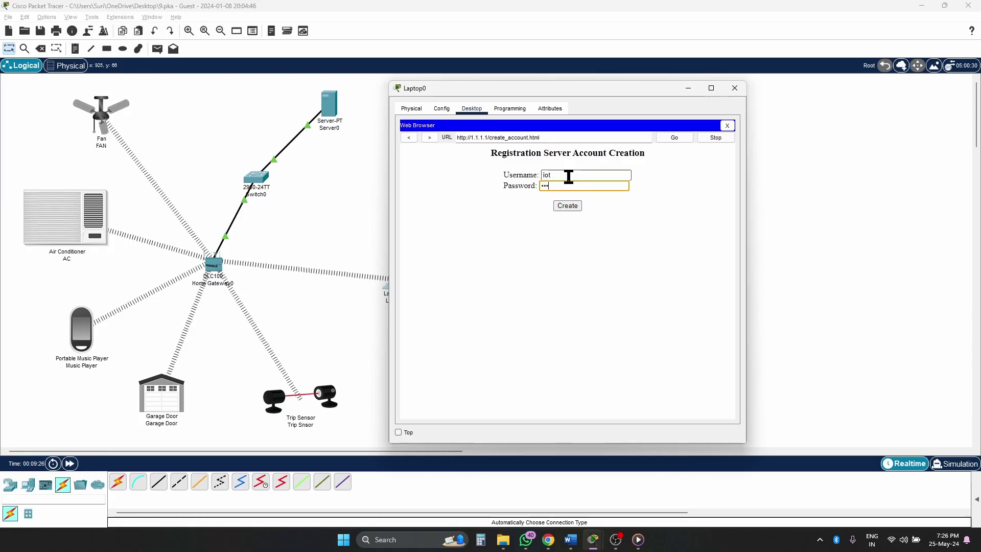
text(iot)
click(561, 207)
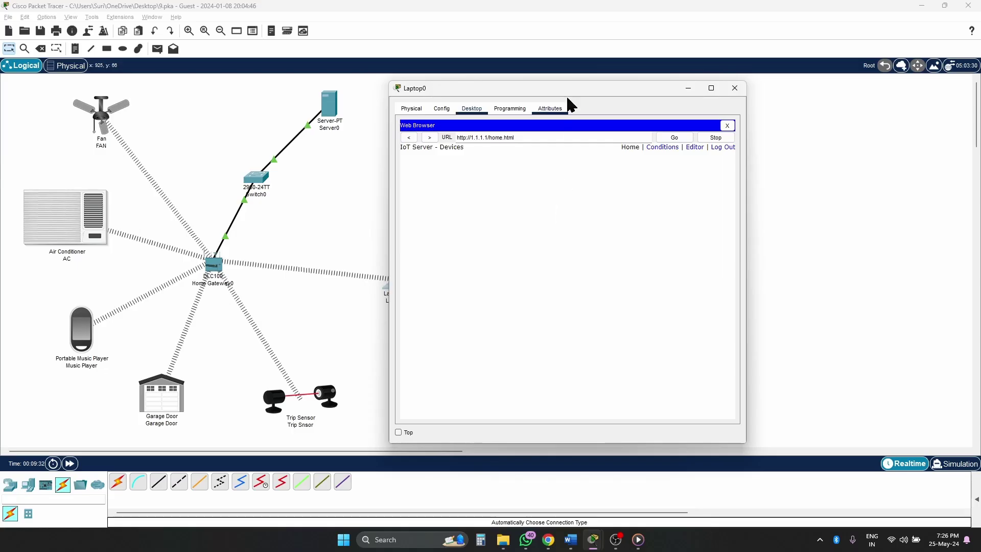
- Confirm the new account appears in Server0's IoT service, then close both device windows
click(734, 88)
click(328, 109)
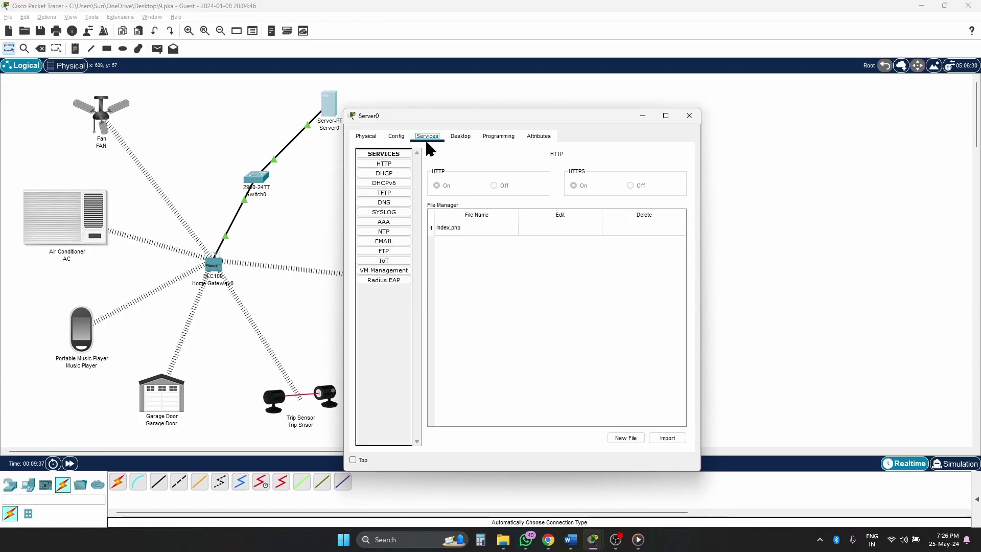
click(391, 261)
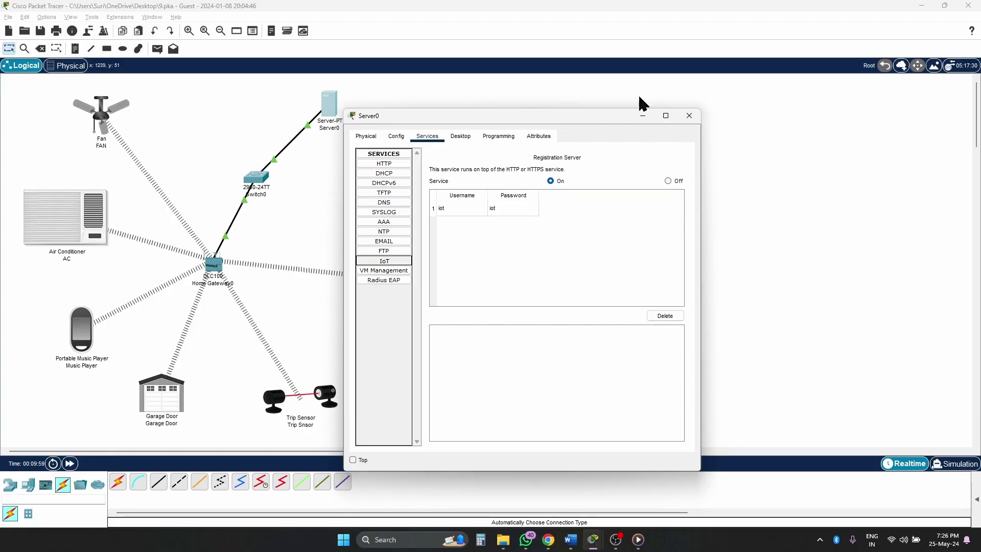
click(689, 115)
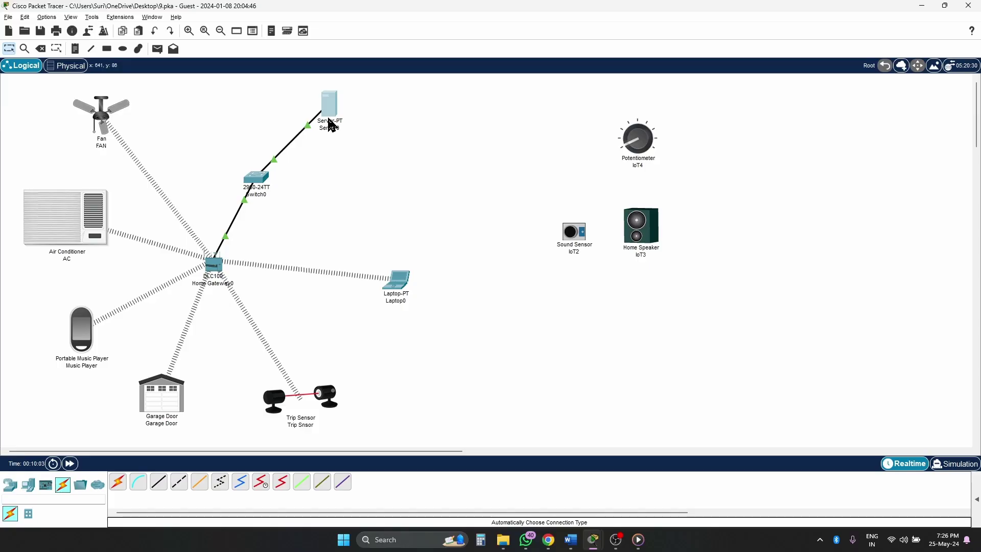
- Open the Fan's global settings, leaving IPv4 addressing on DHCP
mouse_move(331, 124)
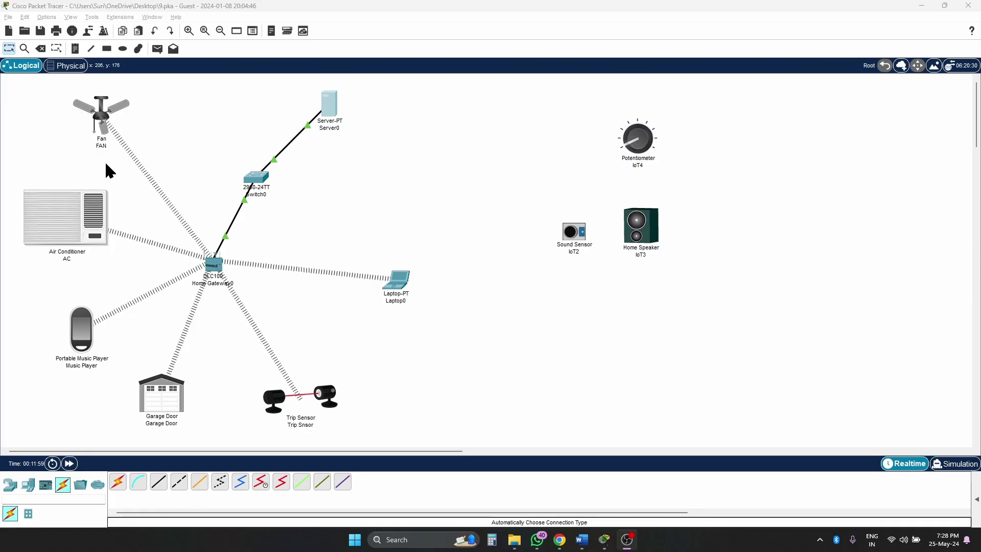
click(105, 117)
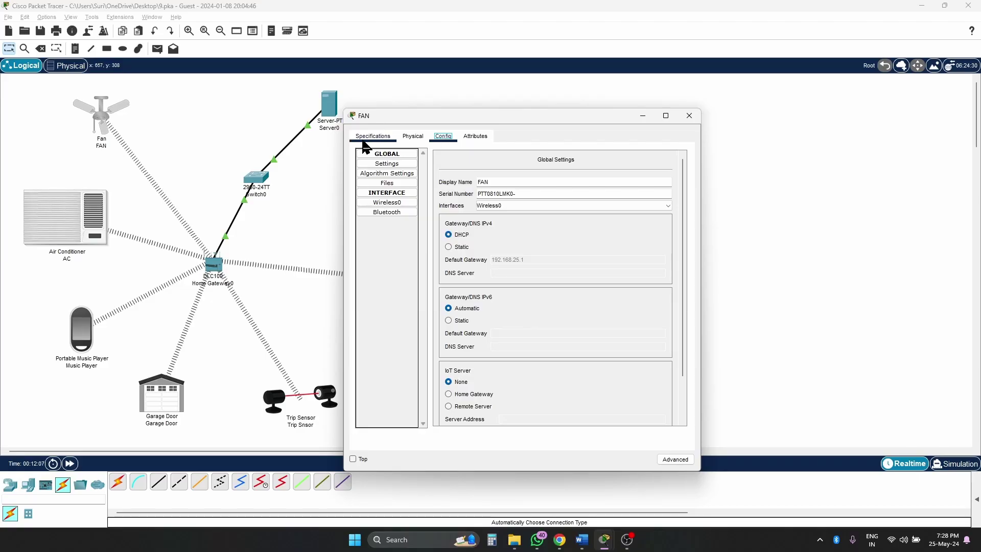
click(389, 163)
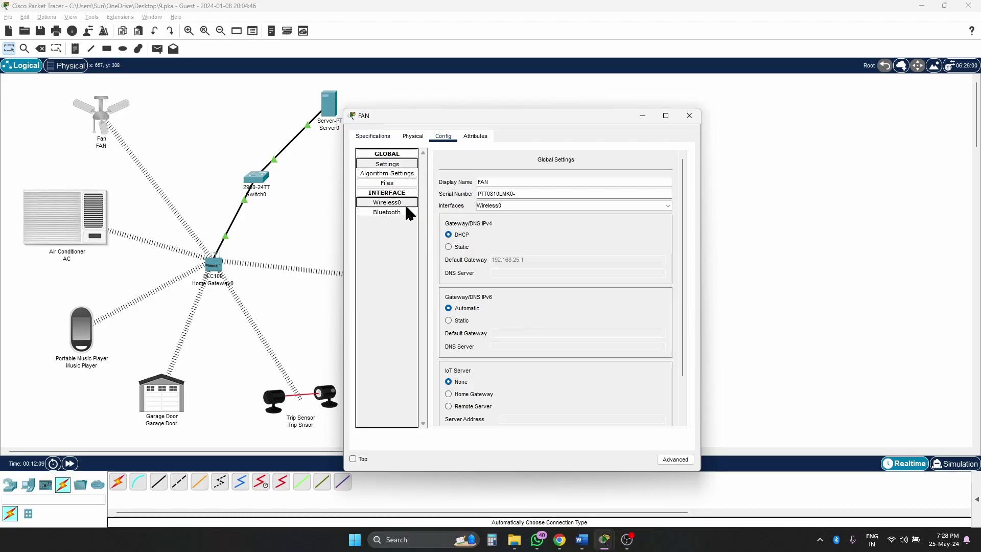
click(448, 246)
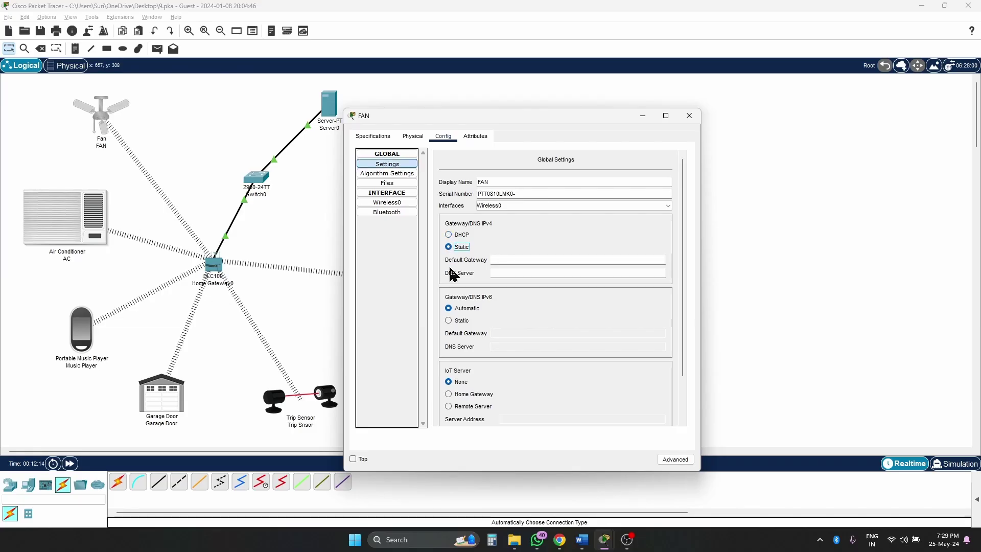
click(450, 236)
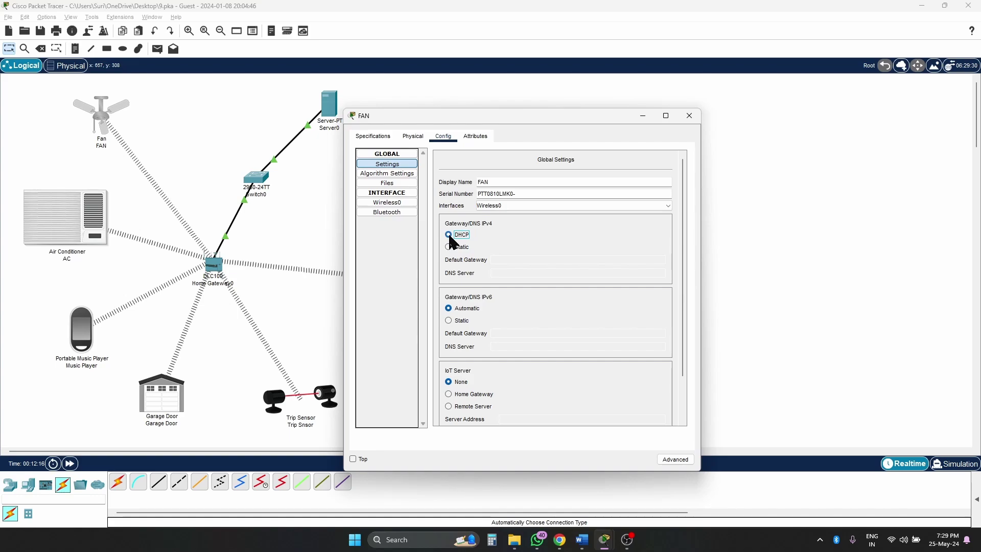
- Connect the Fan to remote IoT server 1.1.1.1 using the registered account
scroll(520, 247, down, 1)
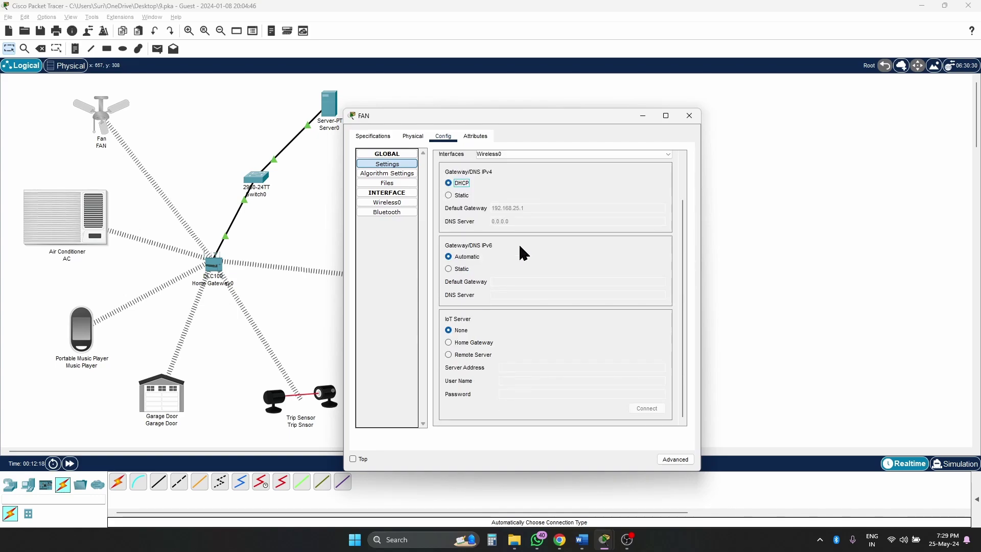
click(449, 354)
click(534, 367)
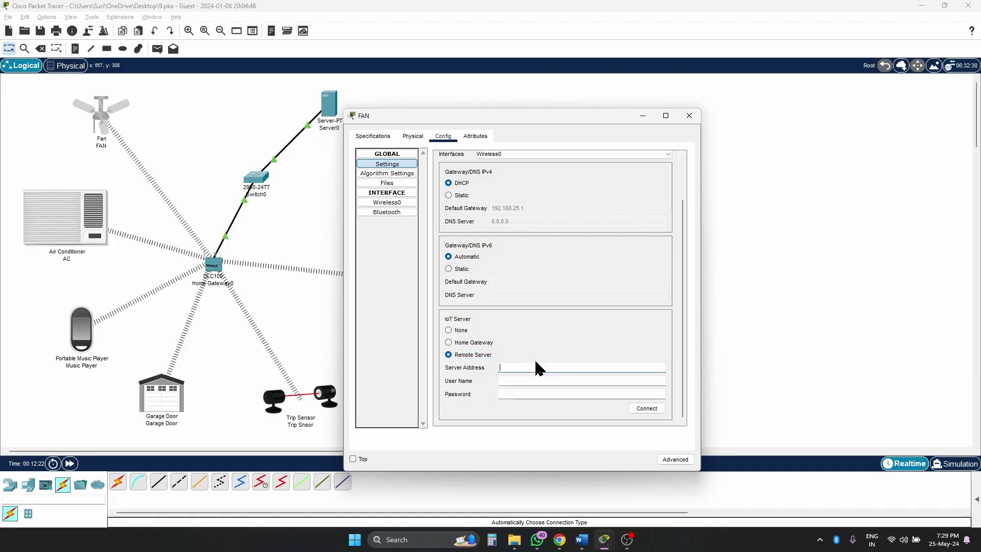
text(1.1.1.1)
double_click(521, 368)
triple_click(522, 366)
click(603, 378)
key(Tab)
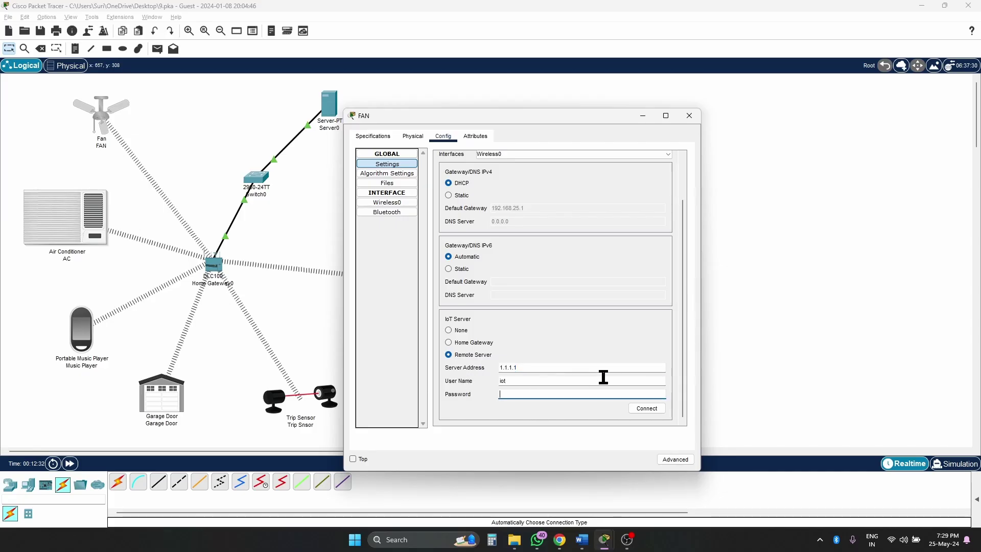
click(653, 409)
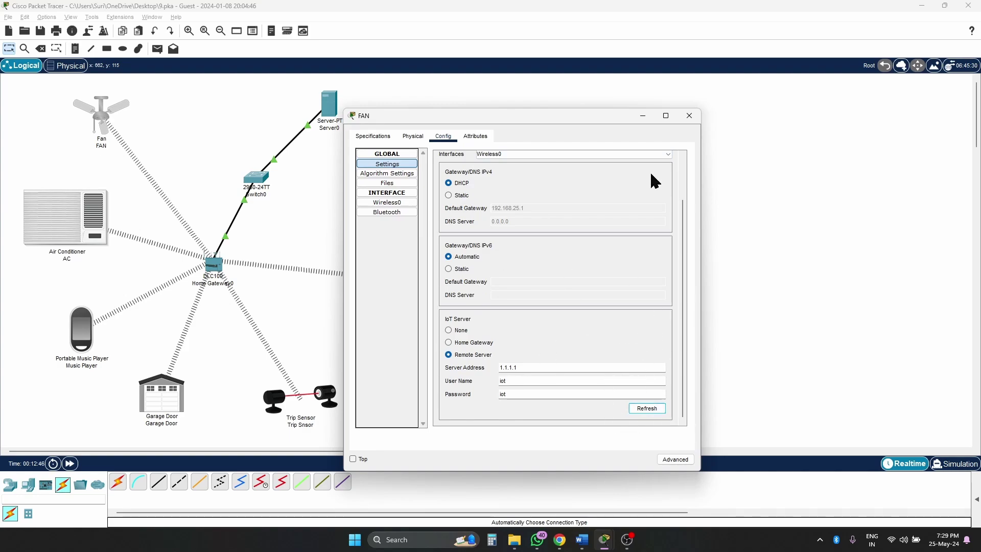
- Connect the Air Conditioner to remote IoT server 1.1.1.1 using the lab account's user name and password
click(690, 117)
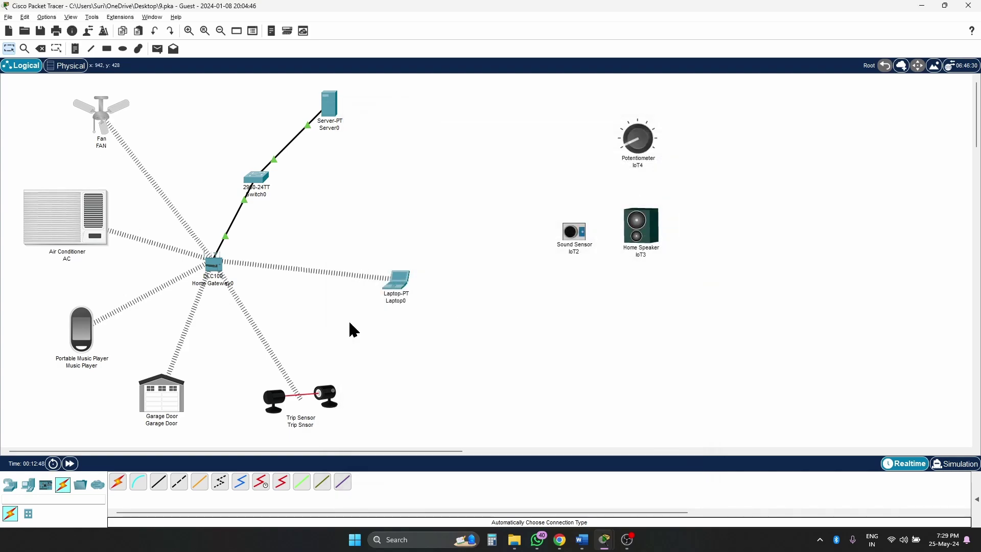
click(91, 217)
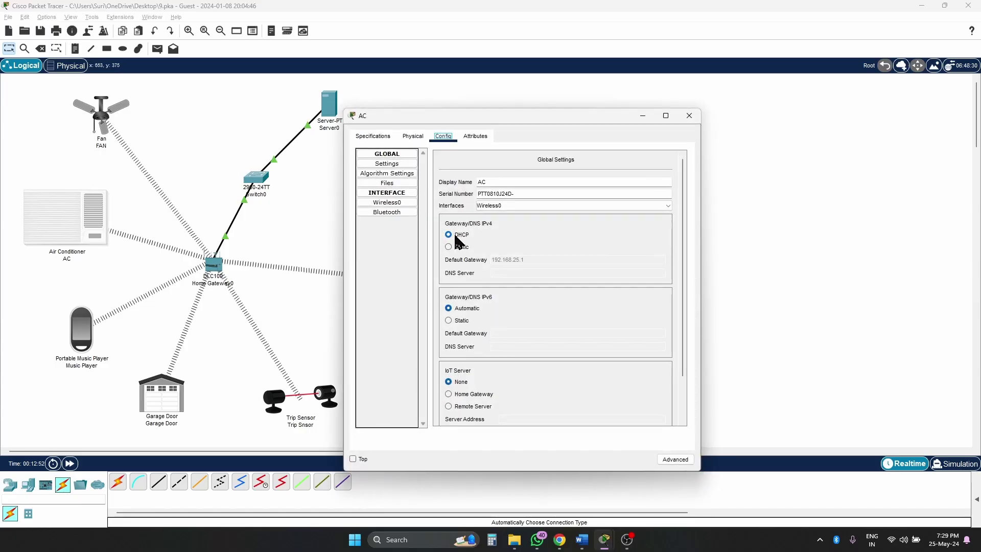
scroll(491, 379, down, 1)
click(479, 355)
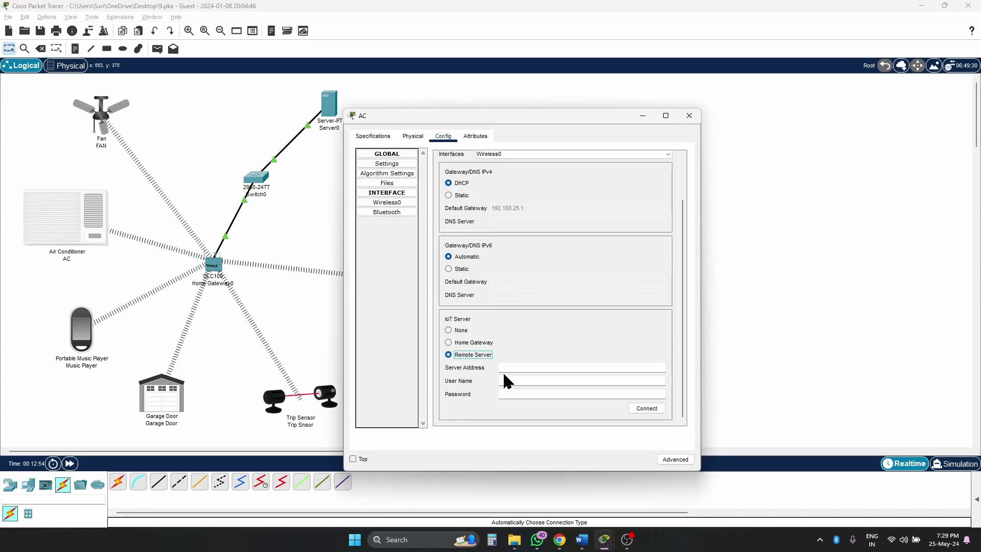
click(511, 367)
text(1.1.1.1)
click(540, 381)
text(iot)
key(Tab)
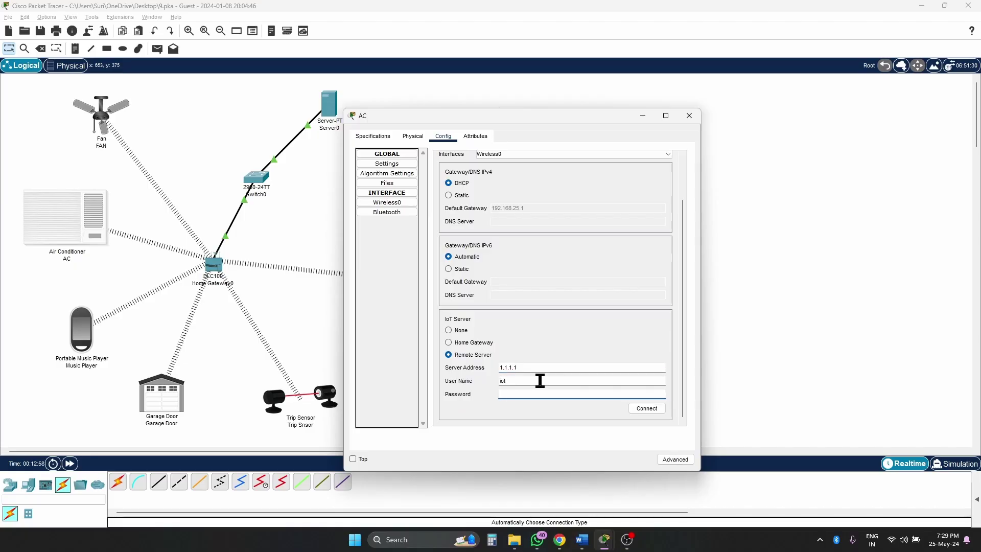
text(iot)
click(643, 411)
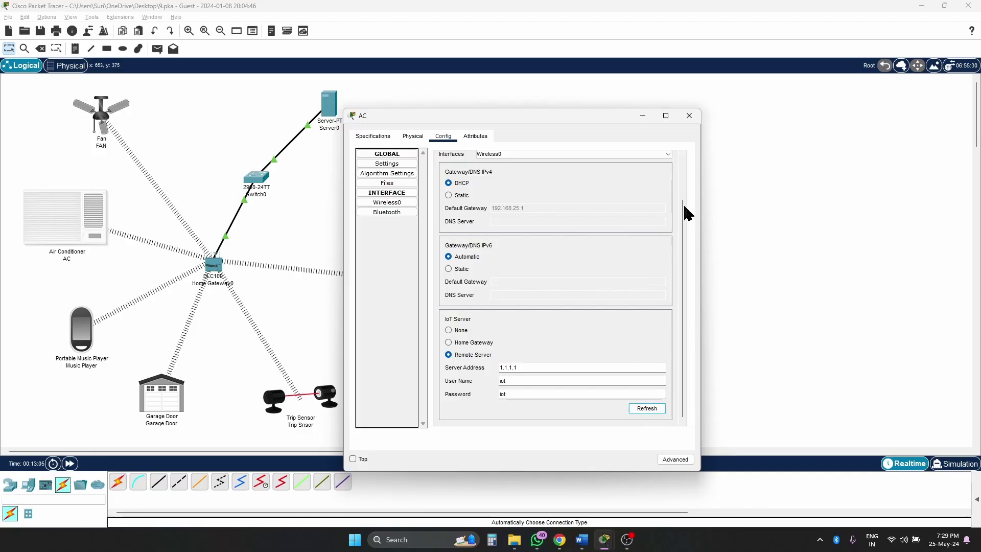
click(689, 115)
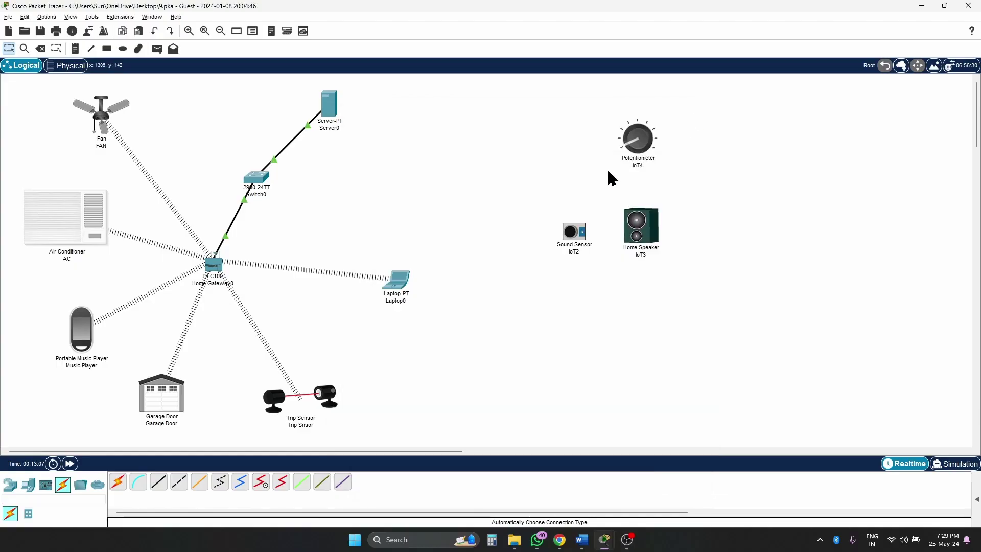
- Load the IoT server login page at 1.1.1.1 in Laptop0's web browser
click(397, 281)
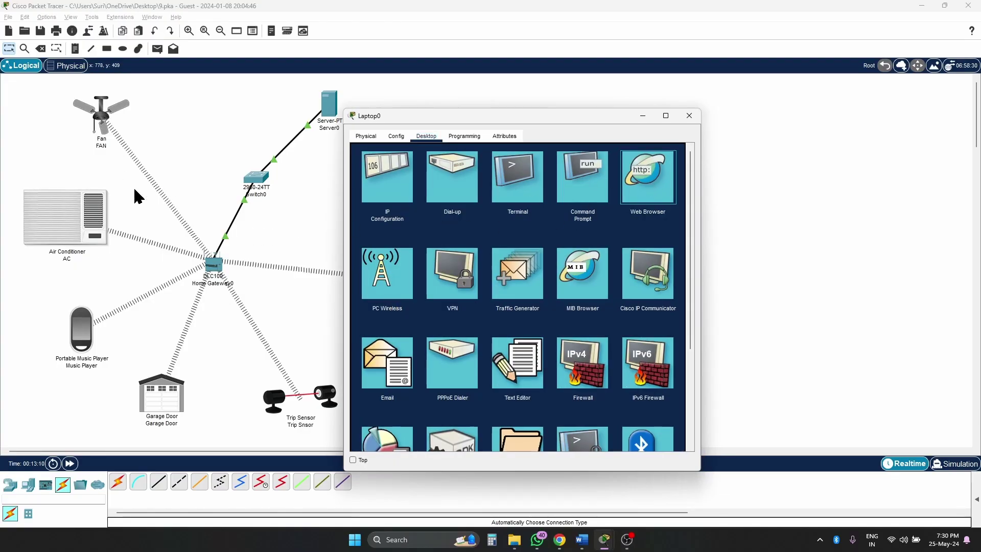
click(640, 192)
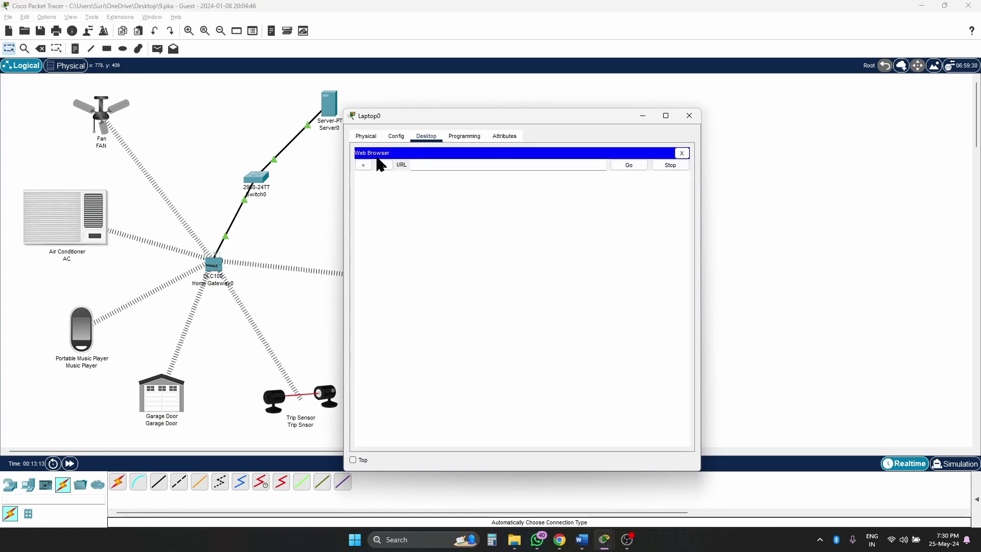
click(420, 164)
text(1.1.1.1)
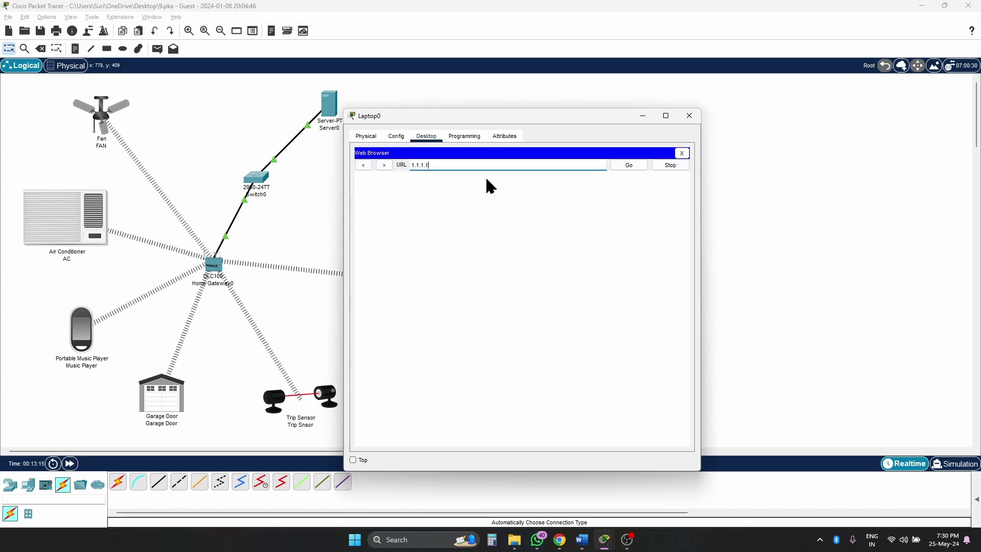
key(Return)
- Sign in with the lab account to list FAN and AC, then move the laptop window aside
click(516, 203)
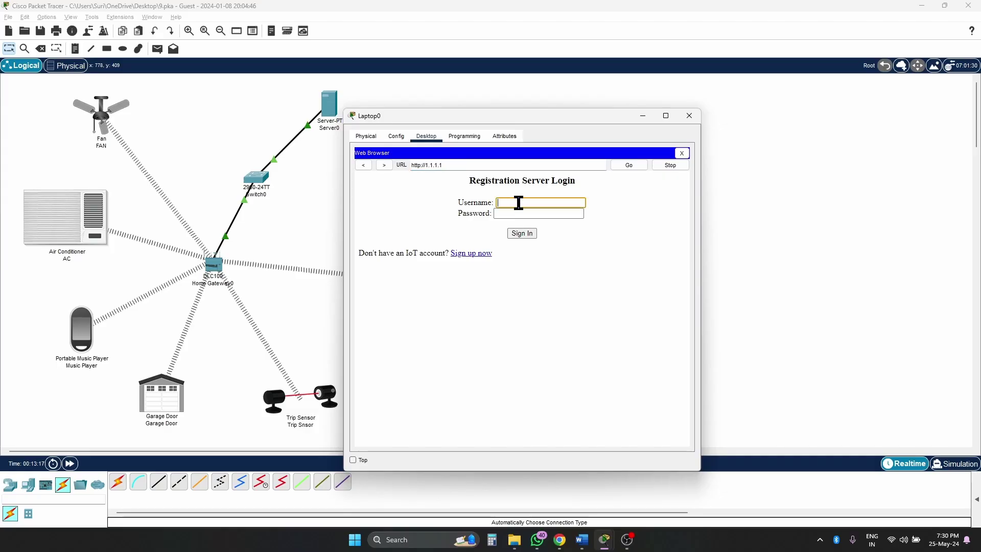
text(iot)
key(Tab)
text(iot)
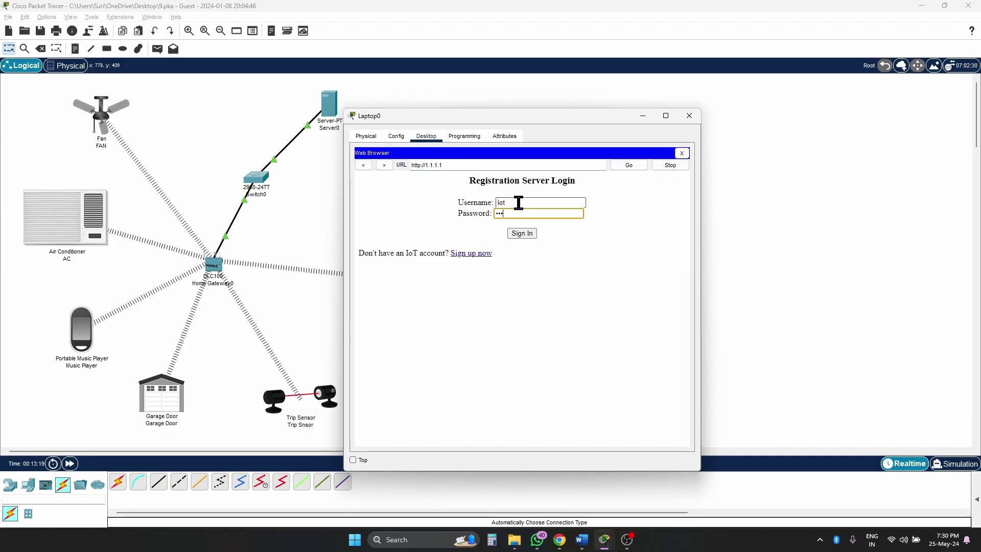
key(Return)
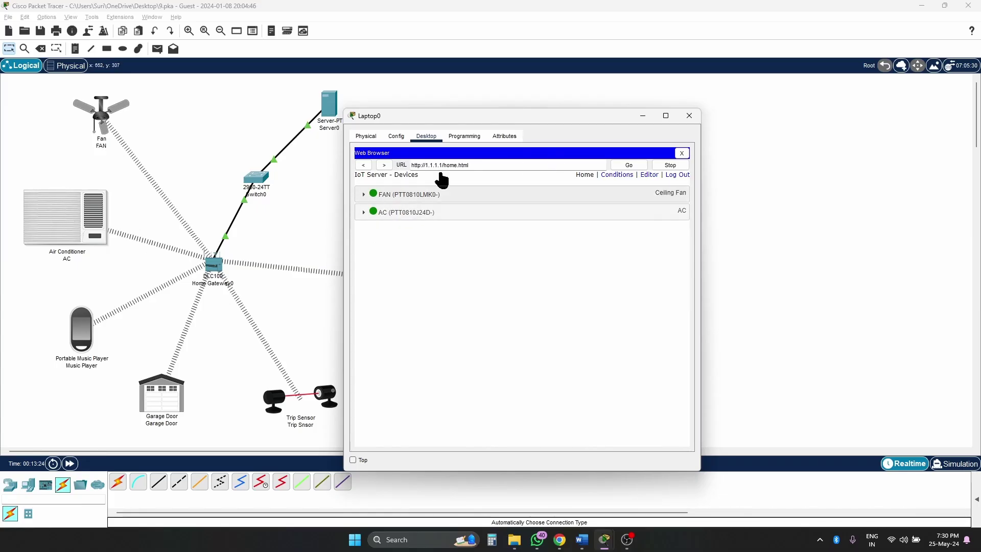
drag(477, 114, 693, 94)
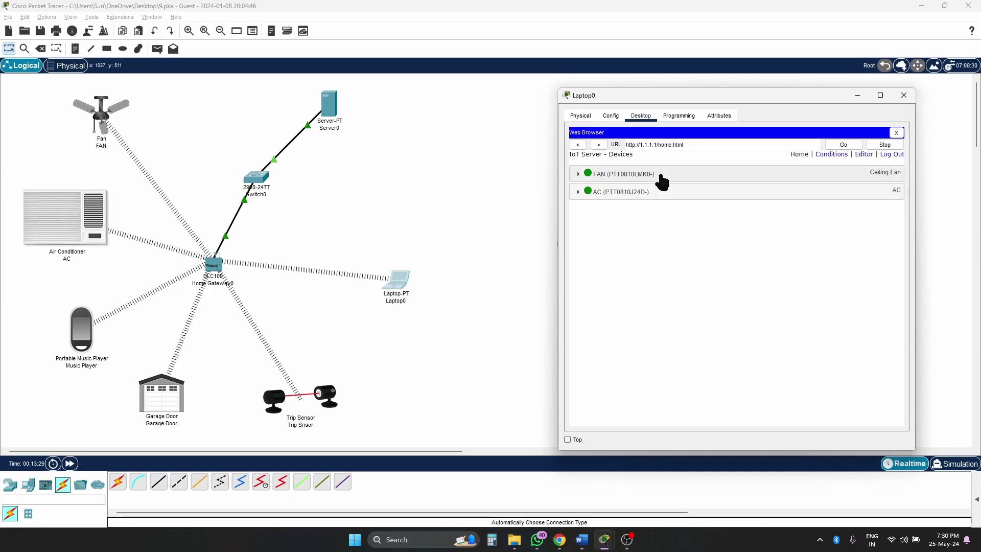
click(858, 96)
alt+click(87, 335)
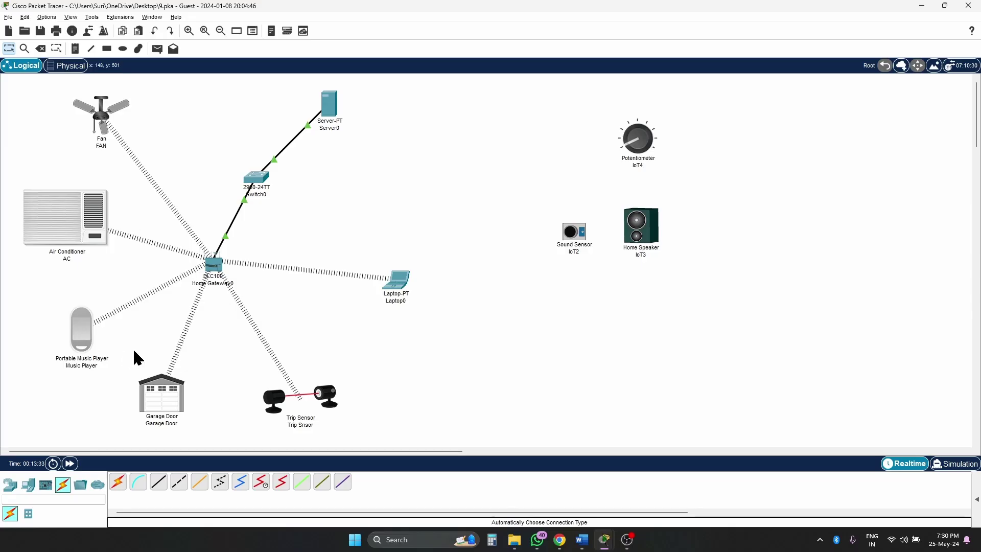
- Point the Music Player at remote server 1.1.1.1 with the lab user name and password
click(82, 329)
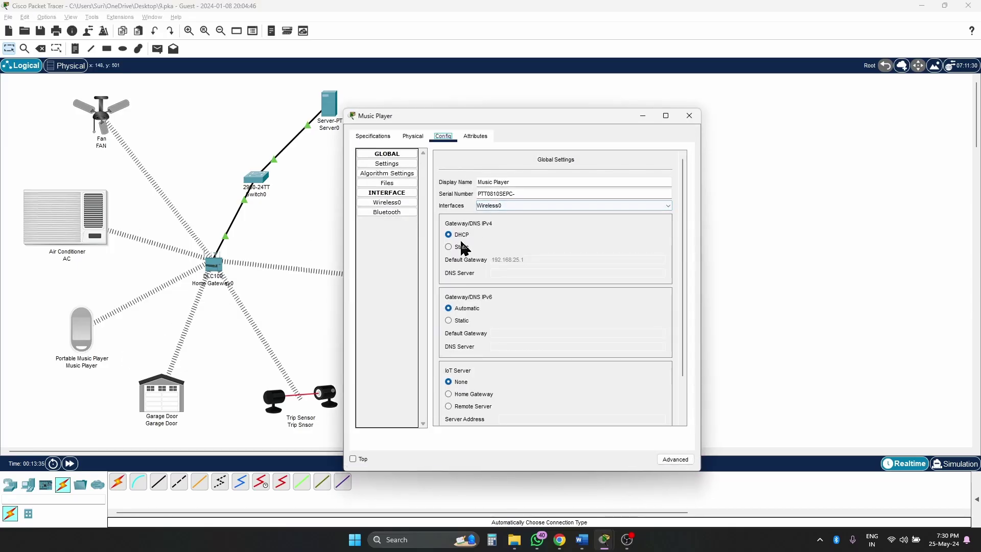
click(461, 406)
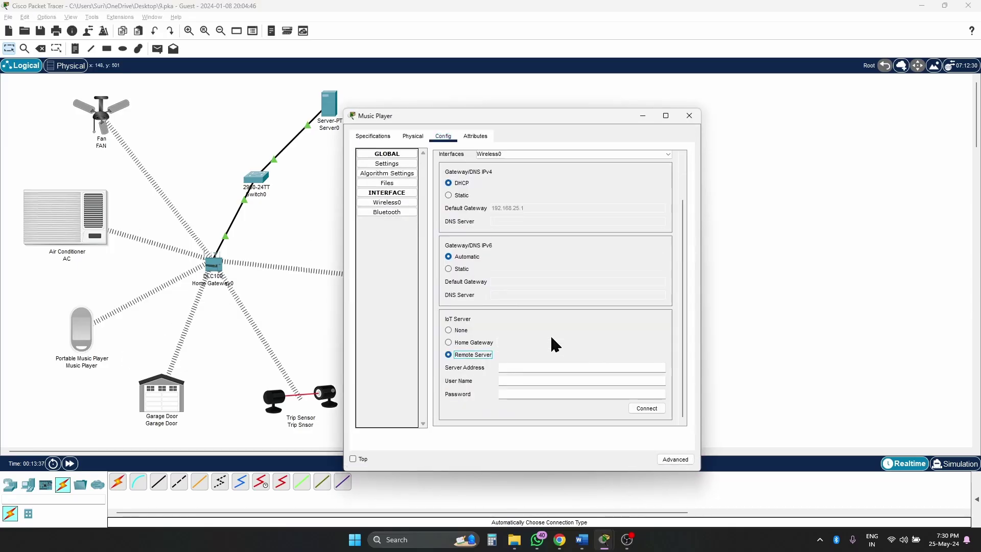
click(517, 369)
text(1.1.1.1)
key(Tab)
text(iot)
key(Tab)
text(iot)
click(650, 407)
click(689, 115)
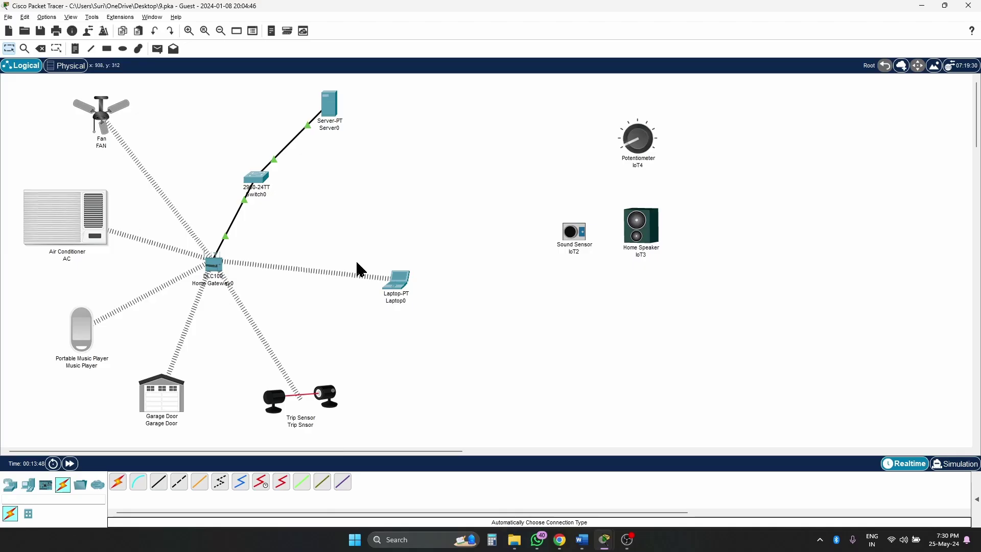
- Keep the Garage Door on DHCP and connect it to remote server 1.1.1.1 with the lab account
click(174, 404)
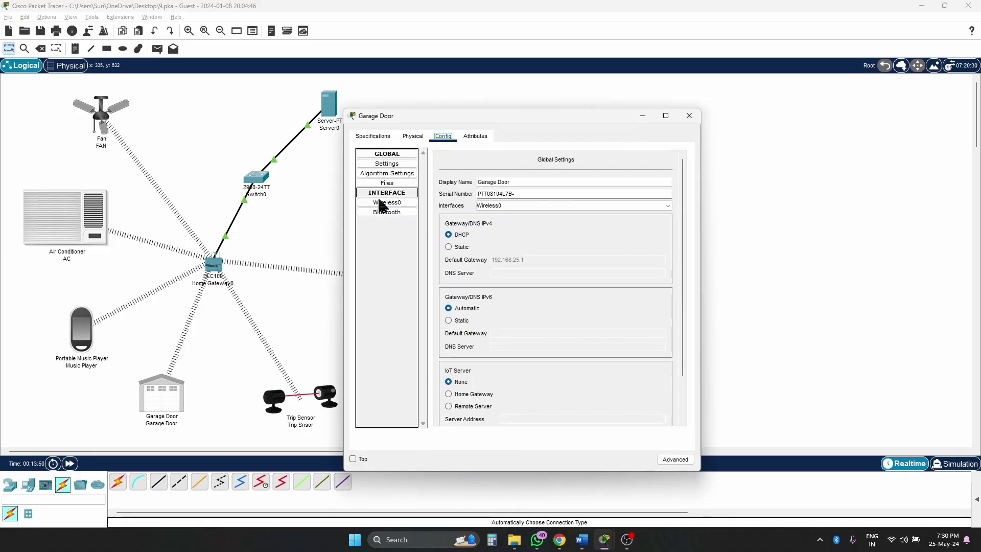
click(462, 237)
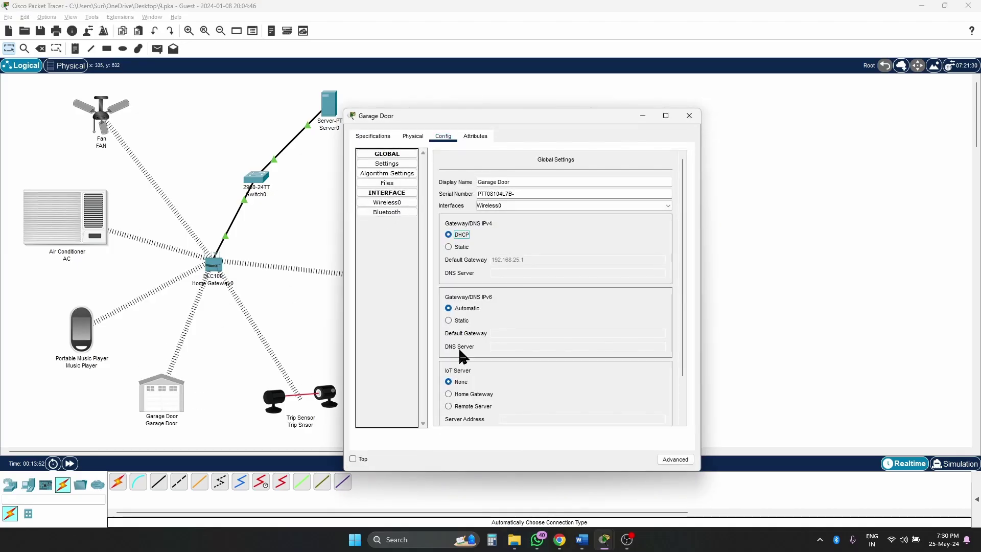
click(466, 406)
click(521, 418)
scroll(590, 319, down, 2)
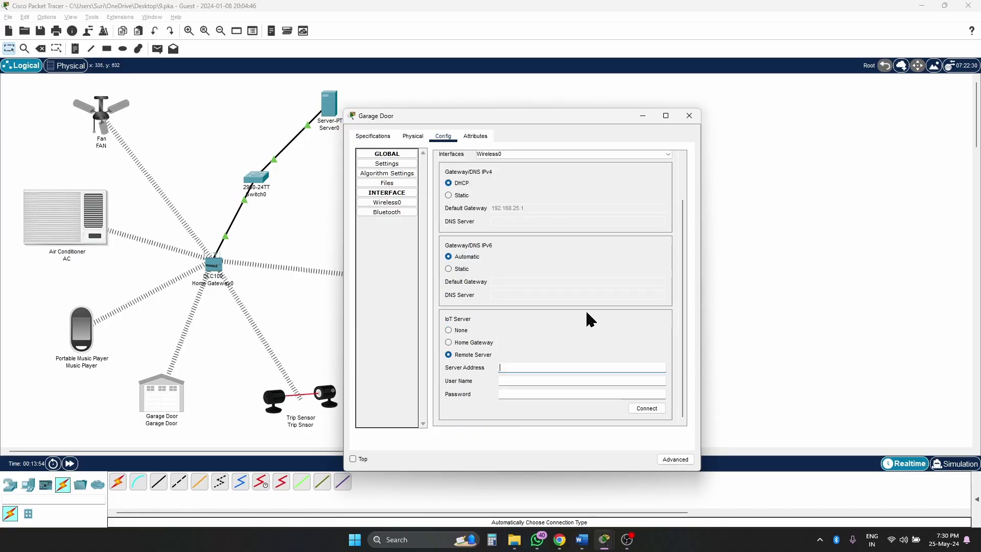
text(1.1.1.1)
key(Tab)
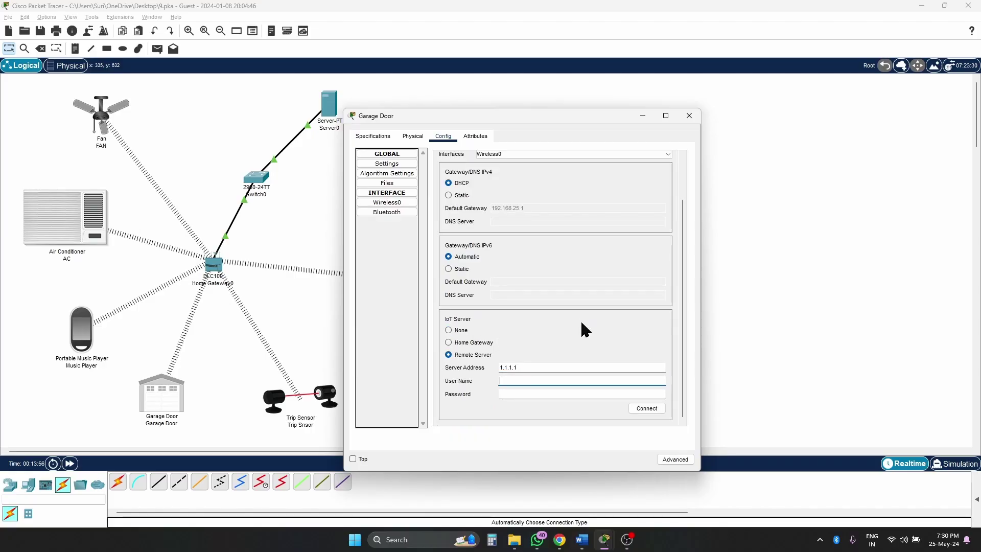
text(iot)
key(Tab)
text(iot)
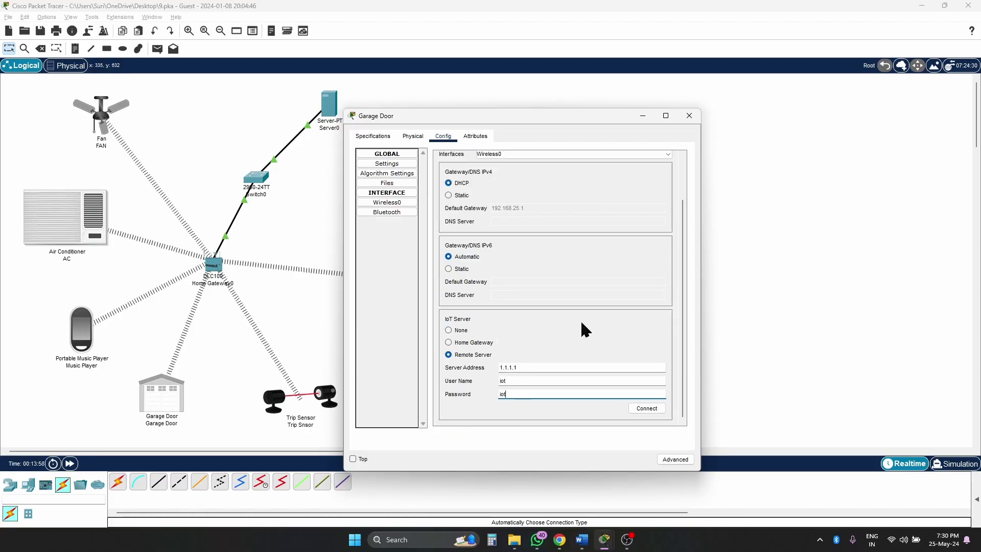
click(648, 408)
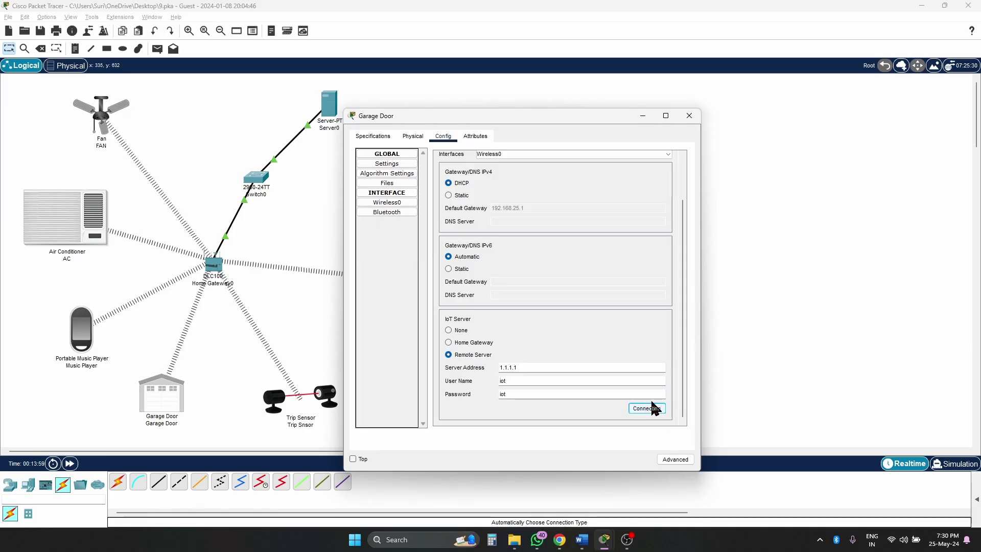
click(690, 117)
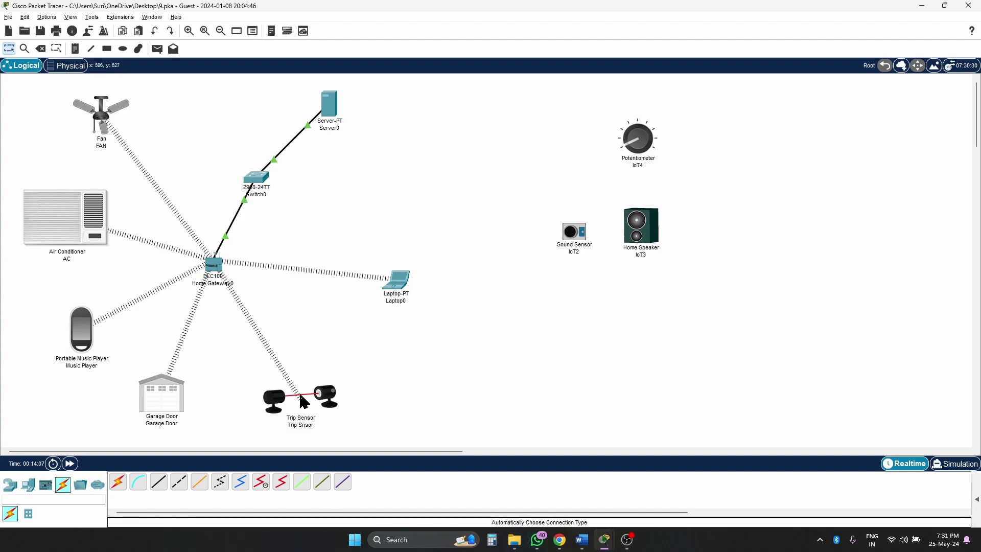
- Set the Trip Sensor's IPv4 addressing to DHCP
click(327, 400)
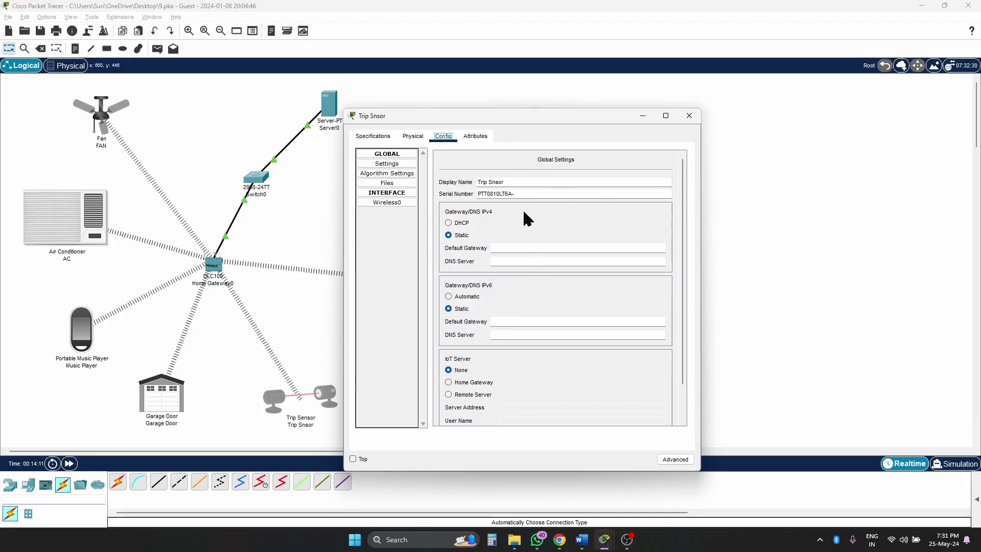
click(450, 223)
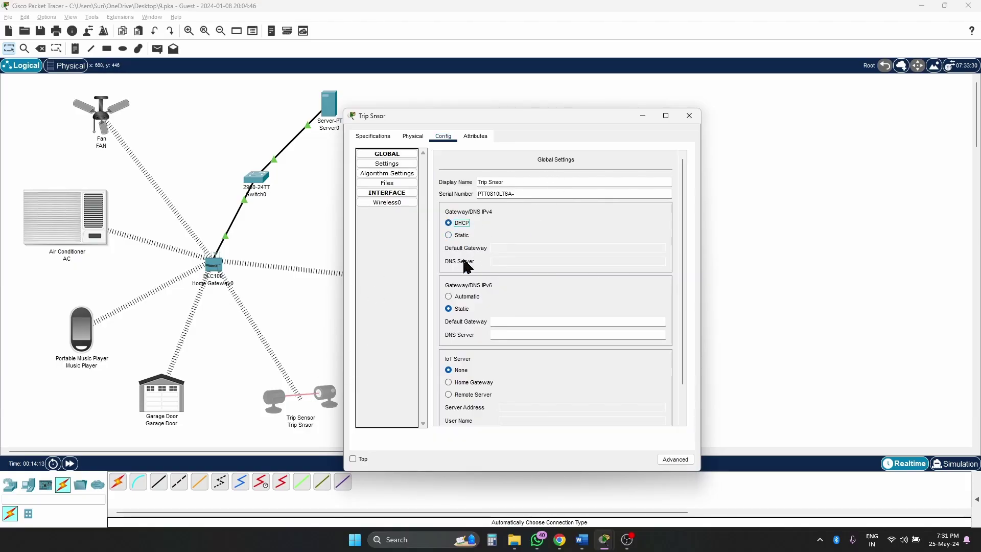
scroll(520, 333, down, 1)
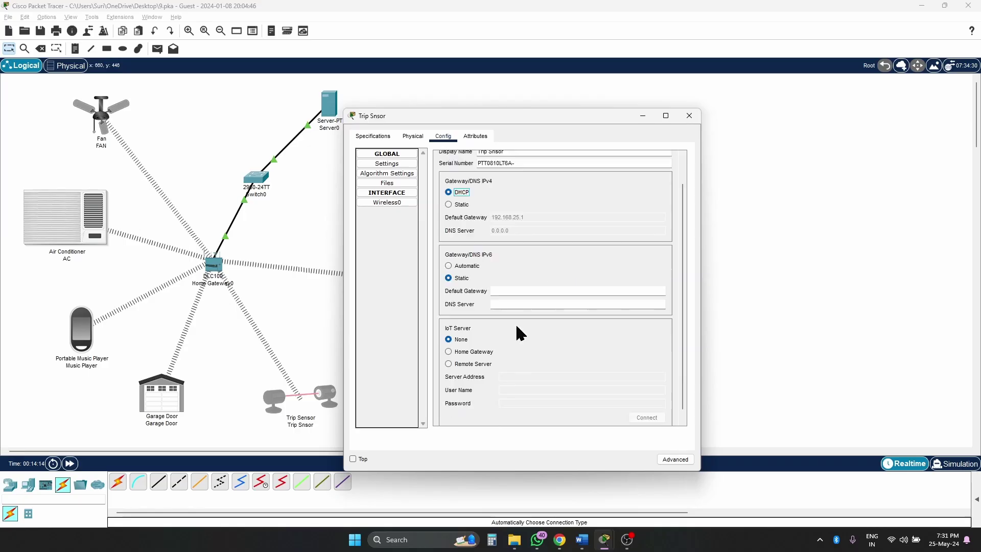
scroll(518, 328, down, 1)
- Connect the Trip Sensor to remote IoT server 1.1.1.1 with the lab account credentials
click(466, 356)
click(506, 368)
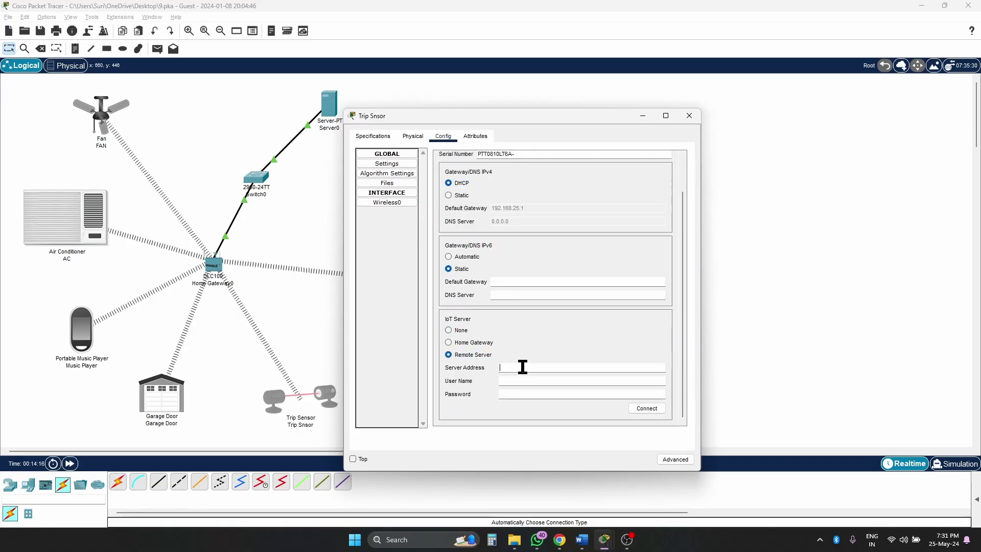
text(1.1.1.1)
click(563, 381)
text(iot)
key(Tab)
text(iot)
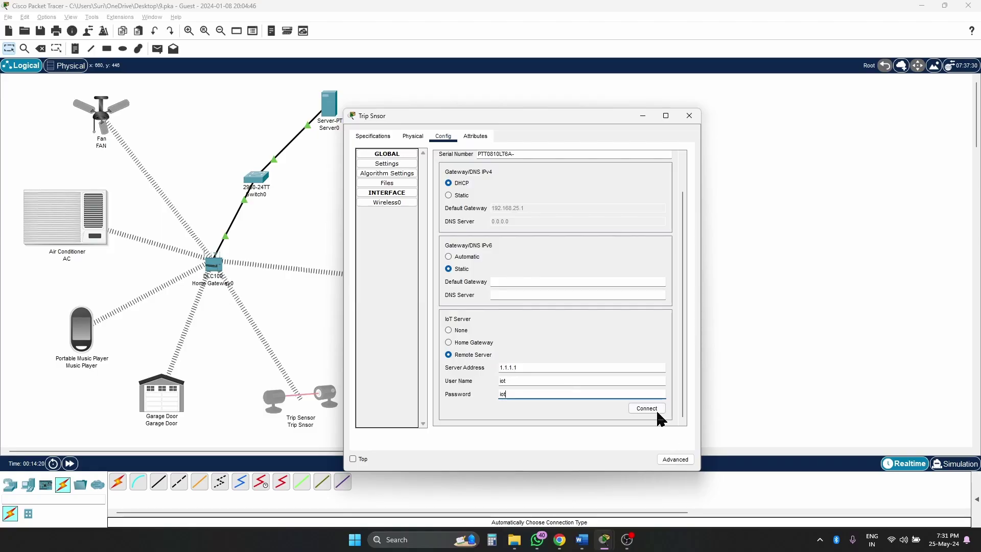
click(660, 408)
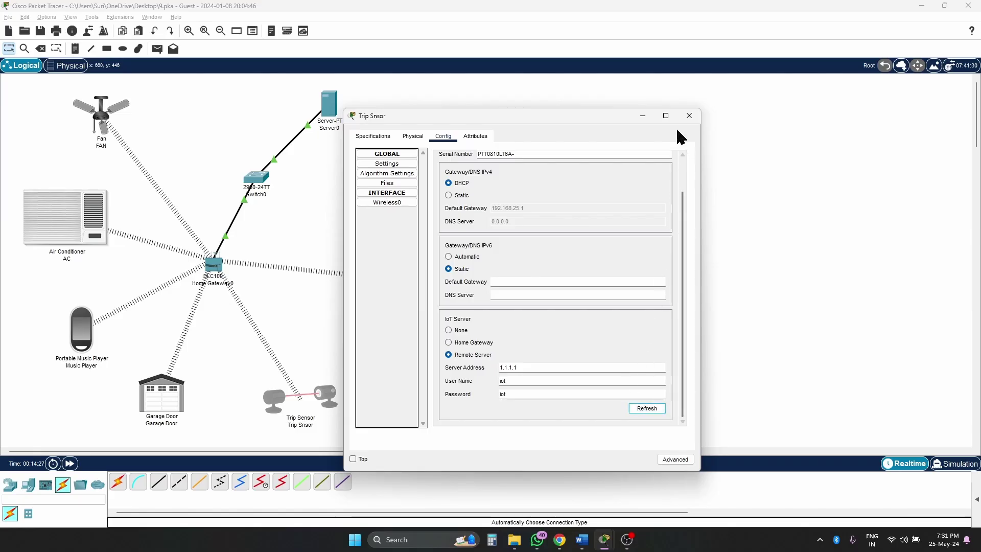
click(689, 115)
- Confirm all five devices on Laptop0's IoT server list, then bring up the Word Document1 instructions
click(402, 278)
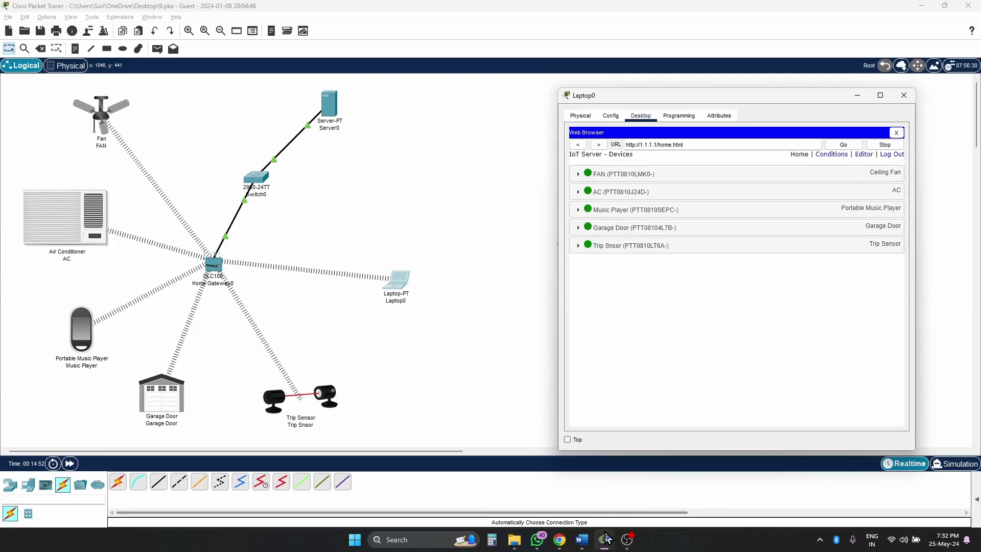
click(582, 540)
click(638, 494)
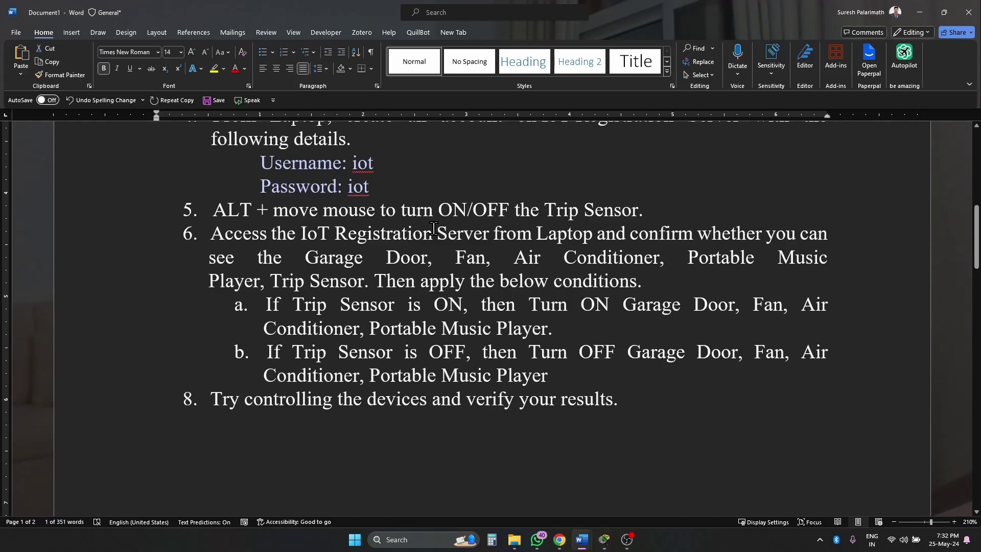
- Highlight step 6's device check and the 'If Trip Sensor is ON' condition in the instructions
drag(434, 232, 365, 282)
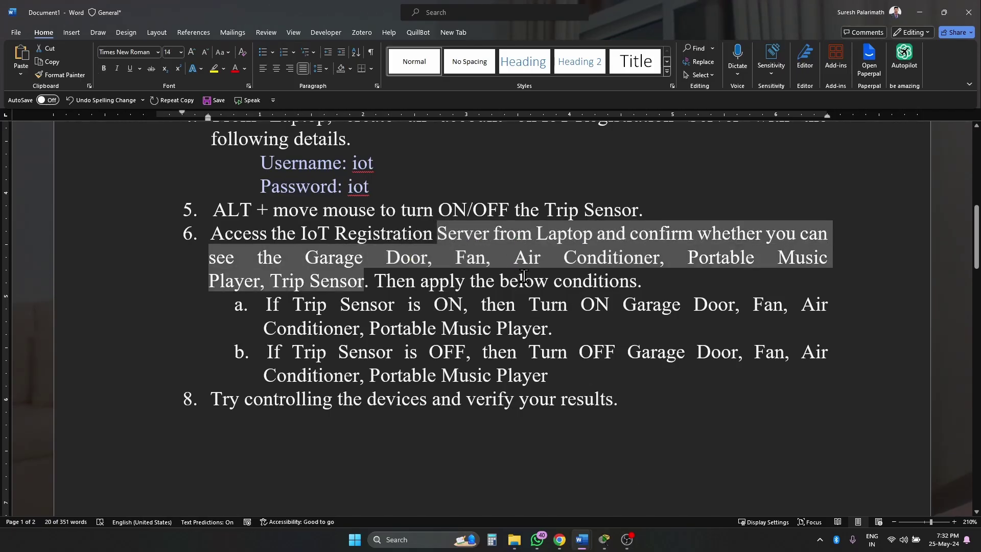
drag(376, 281, 630, 290)
click(417, 352)
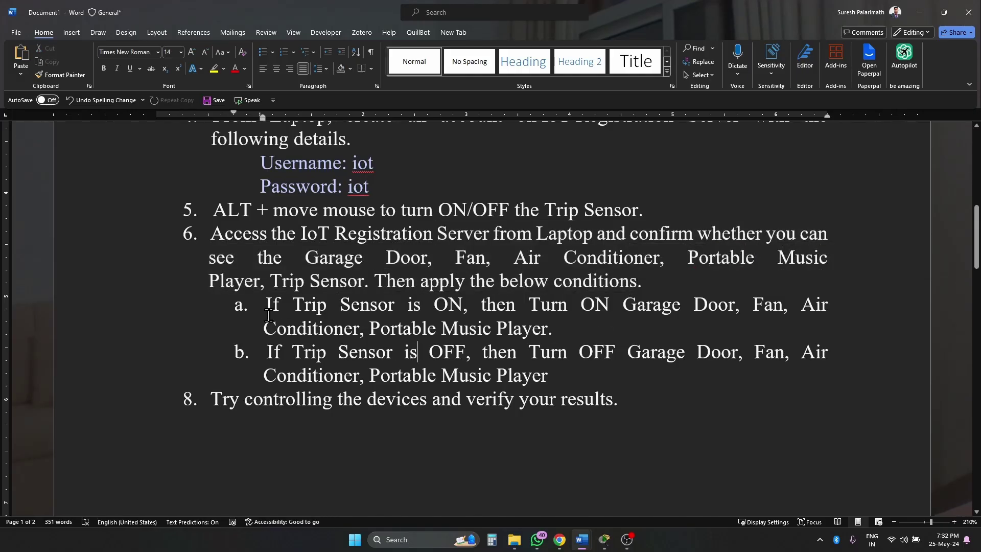
drag(272, 303, 456, 305)
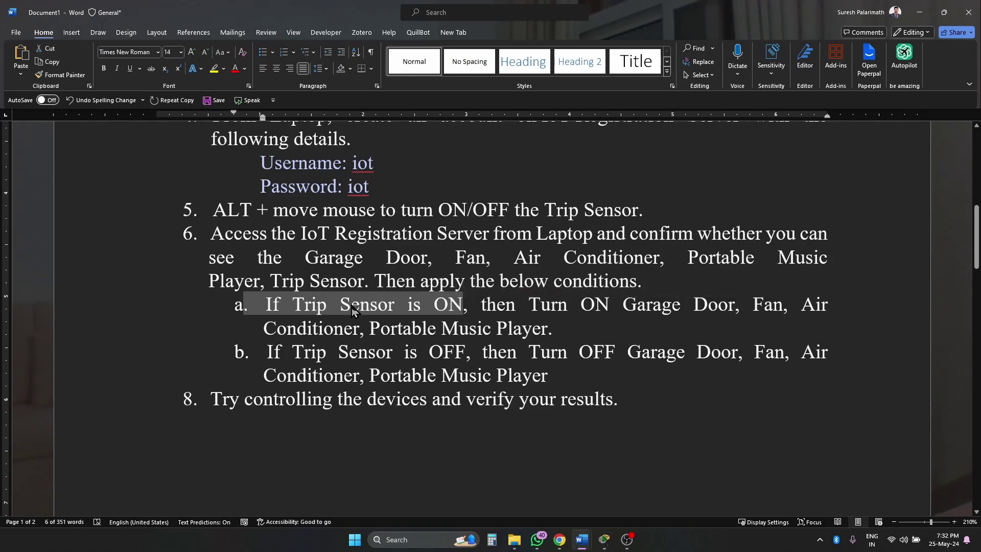
drag(293, 304, 392, 306)
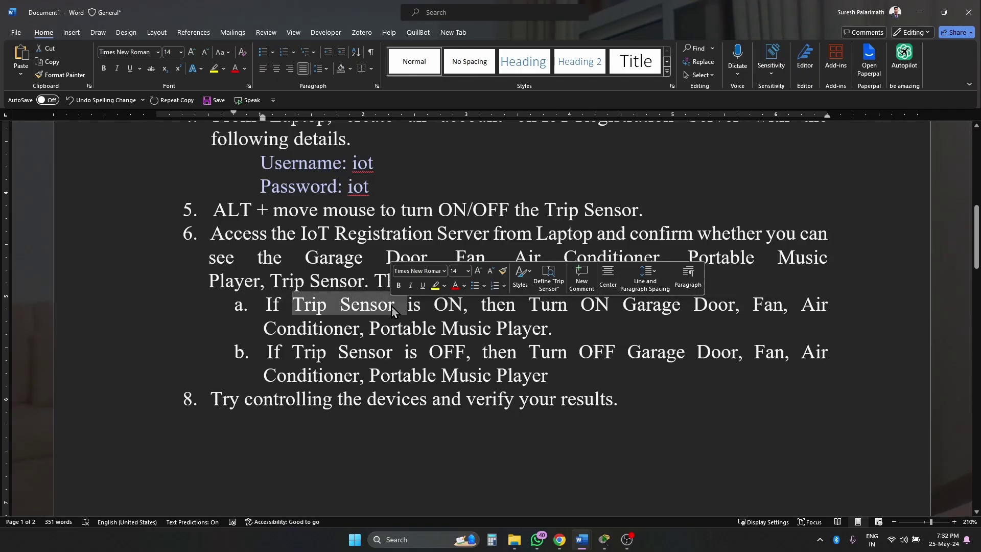
click(264, 305)
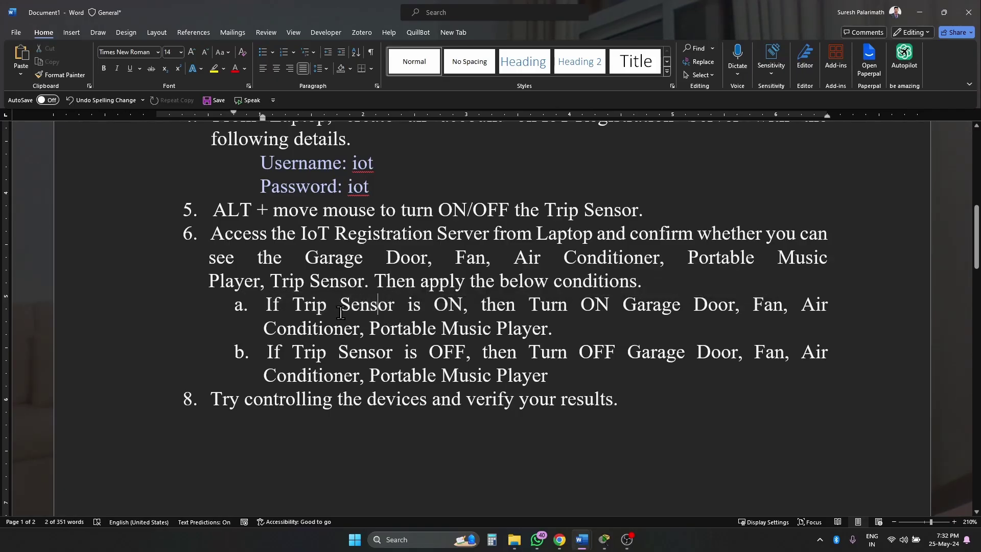
- Highlight the devices to switch on and both ON/OFF conditions, then return to Packet Tracer
drag(264, 305, 461, 305)
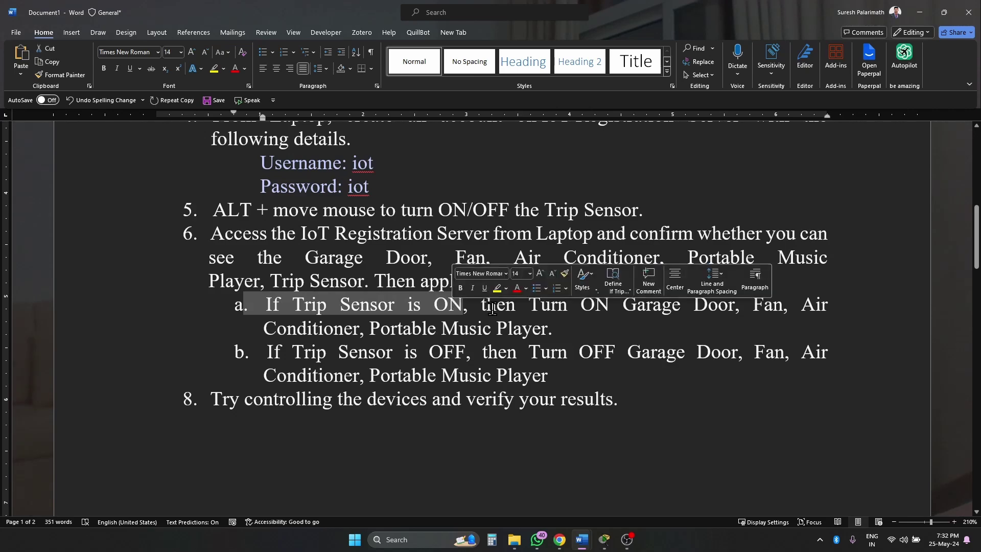
click(700, 305)
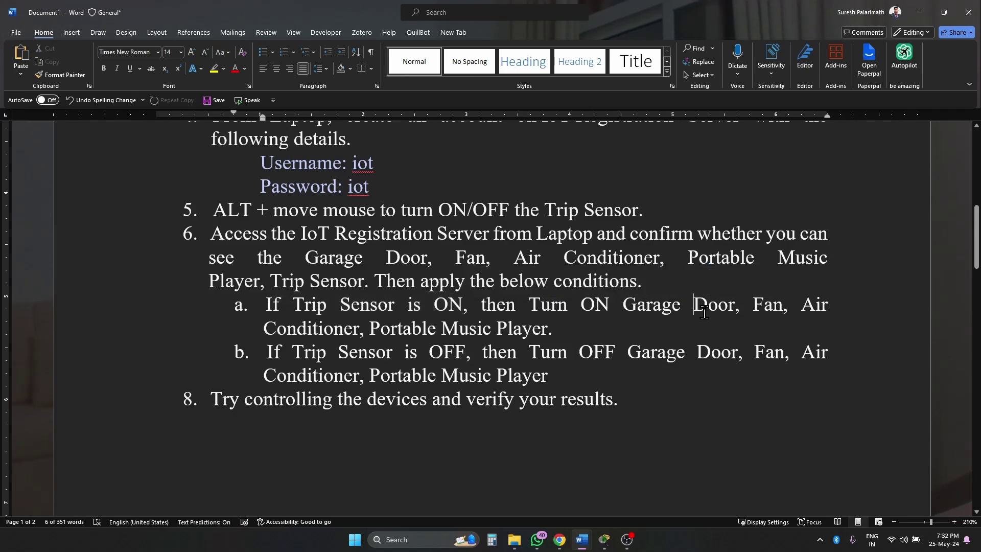
click(773, 305)
click(312, 327)
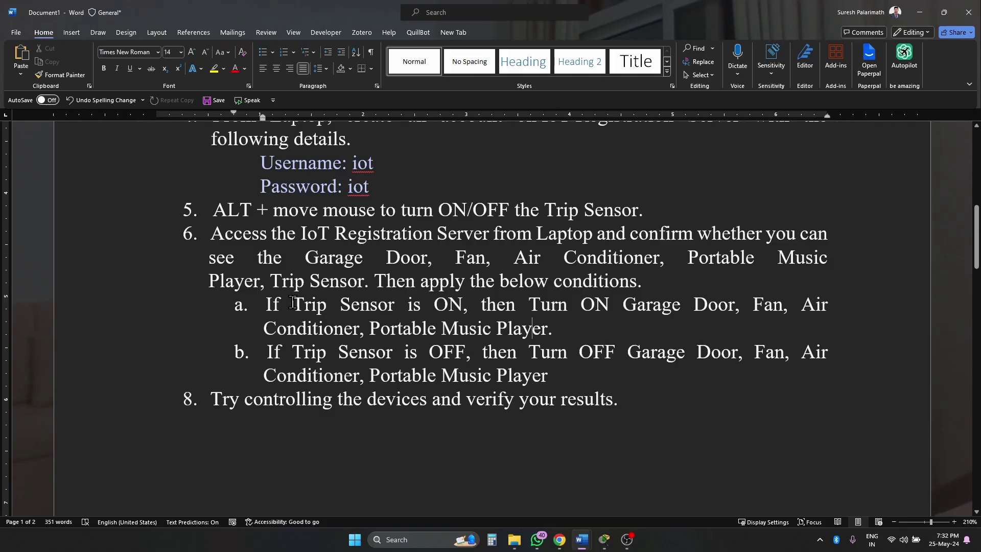
drag(527, 305, 572, 328)
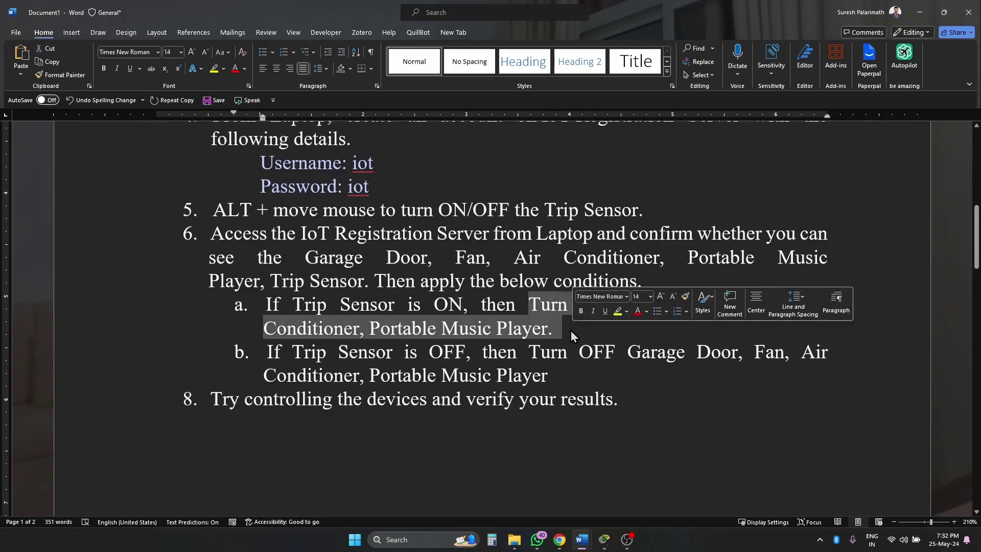
click(454, 353)
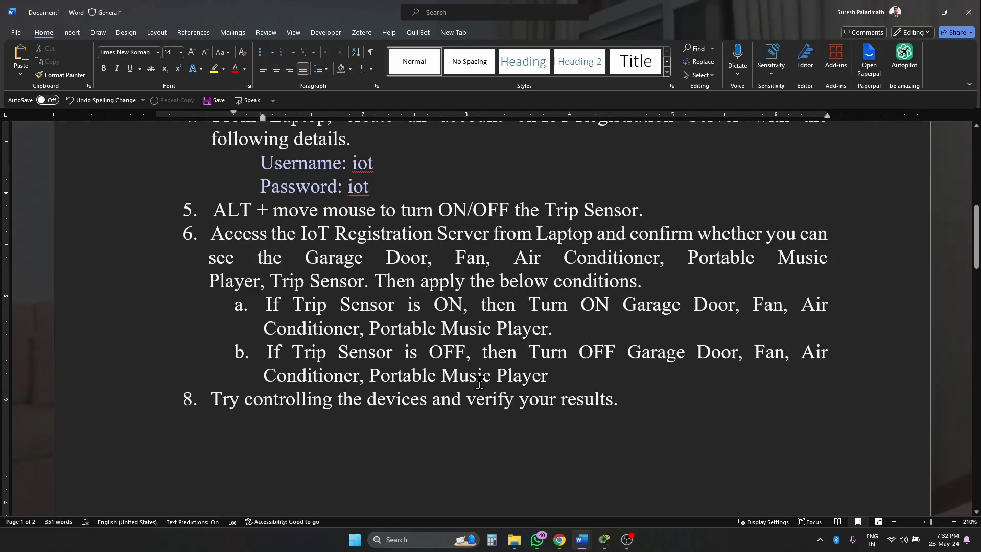
drag(573, 376, 262, 316)
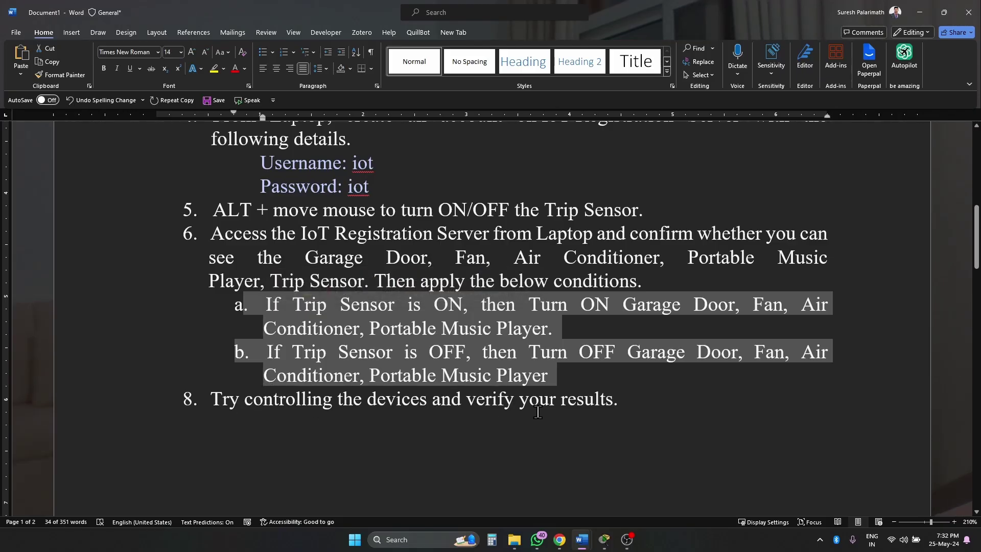
click(604, 539)
- Open the IoT Server's Device Conditions page from Laptop0's browser device list
click(579, 488)
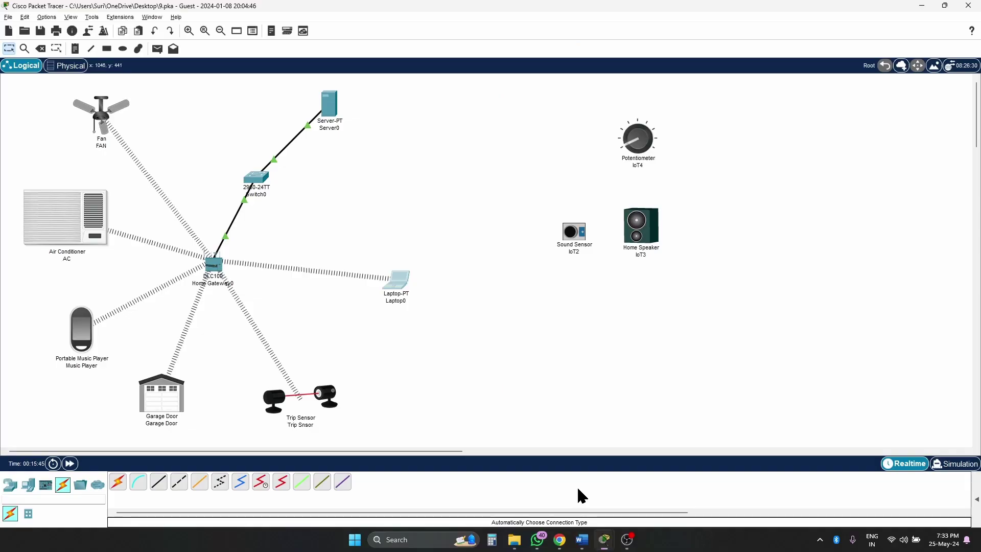
click(401, 282)
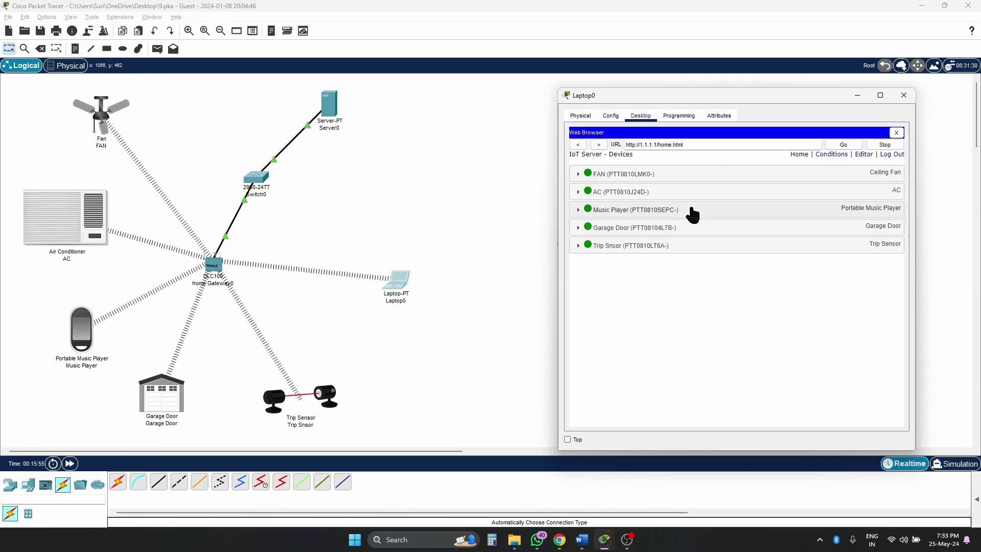
click(833, 155)
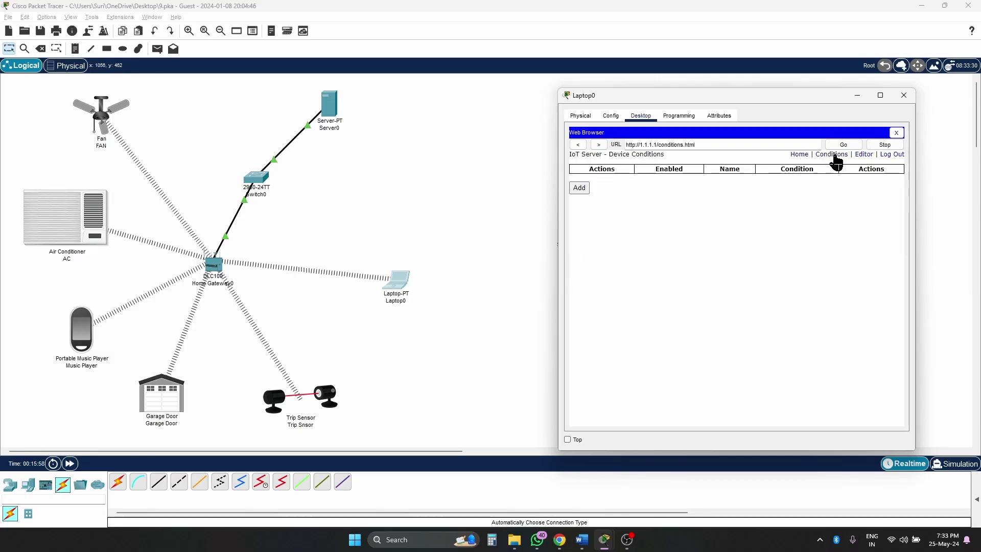
- Start a new rule named ON with the condition Trip Snsor On is true
click(580, 188)
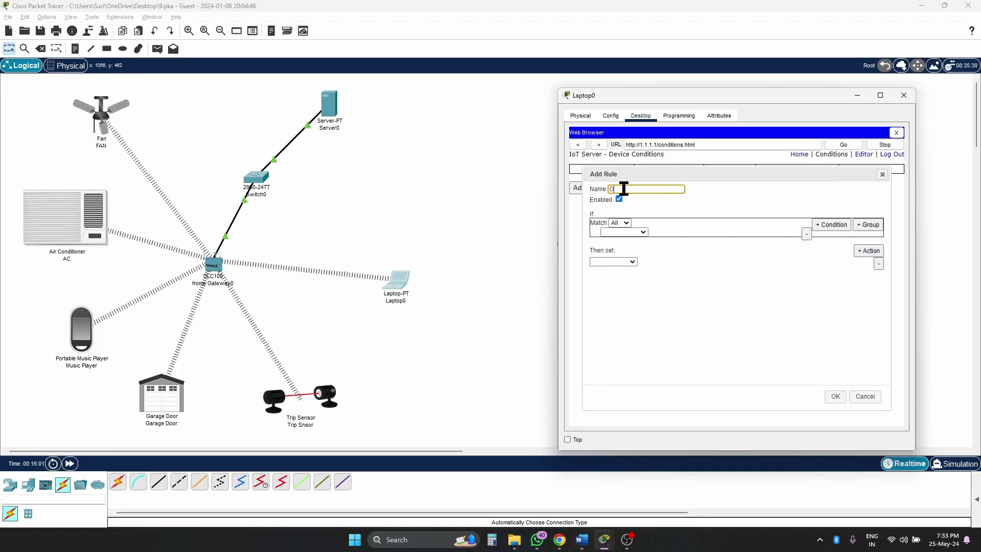
click(644, 234)
click(634, 272)
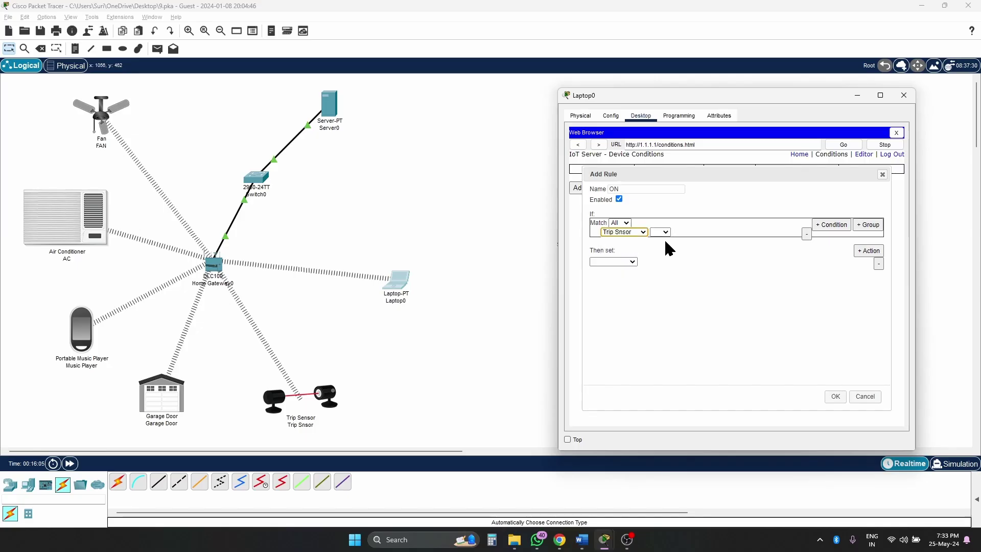
click(663, 240)
click(698, 233)
click(691, 246)
click(696, 234)
click(696, 239)
- Add the first action setting FAN Status to High
click(632, 263)
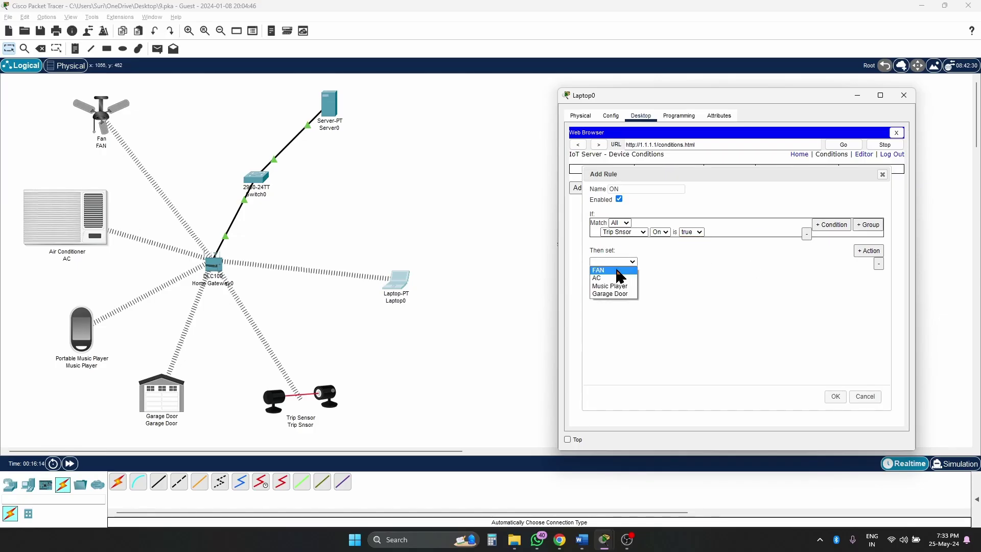
click(617, 271)
click(662, 261)
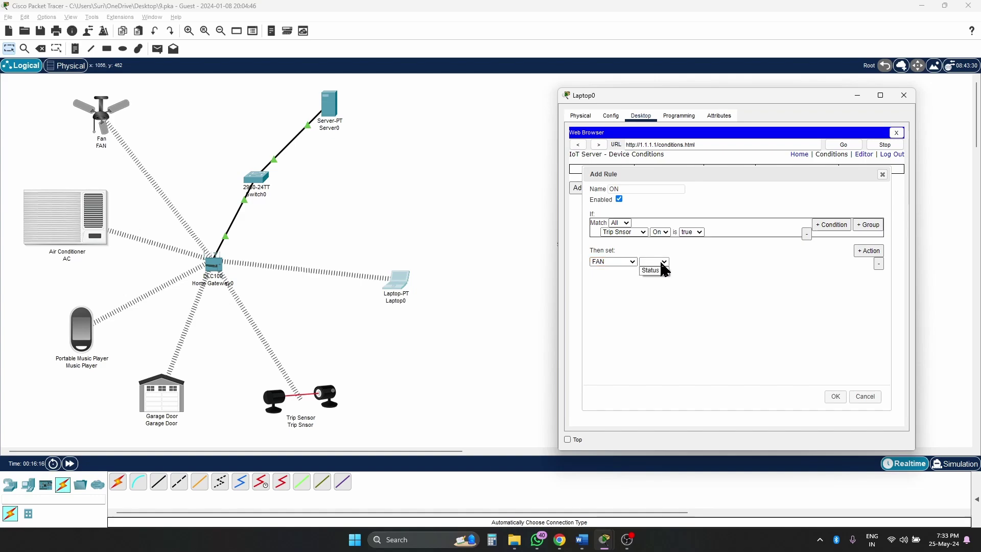
click(660, 271)
click(690, 261)
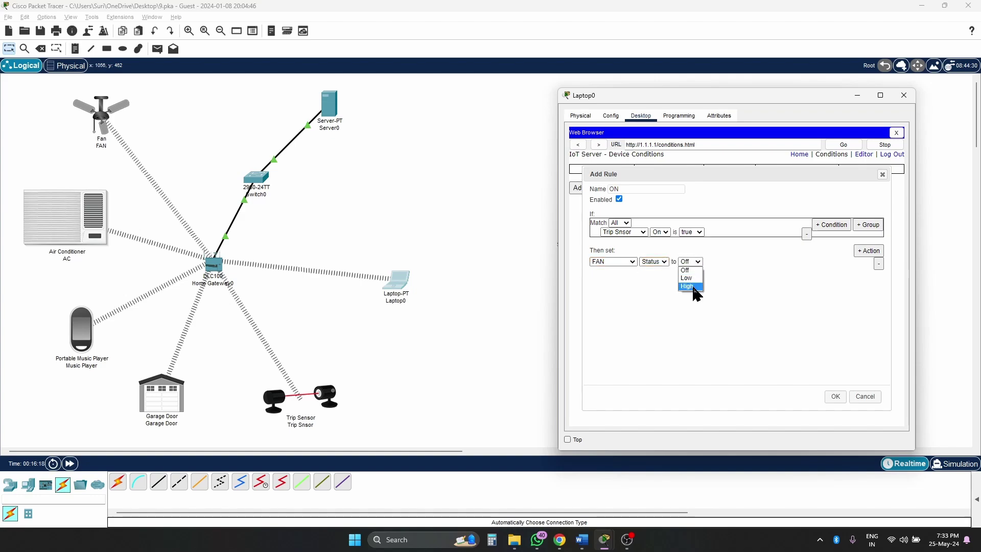
click(697, 262)
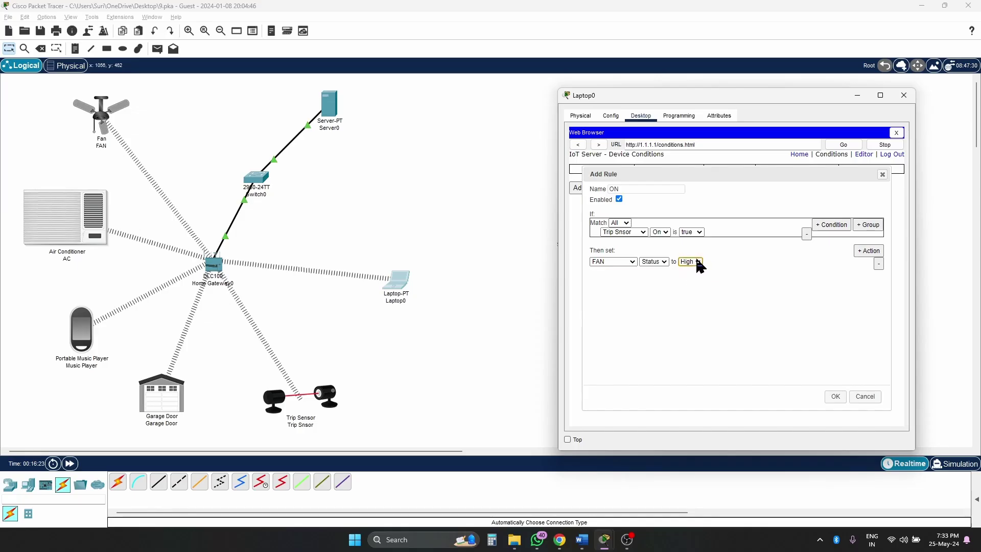
- Add actions turning the AC and Music Player On to true
click(867, 252)
click(632, 271)
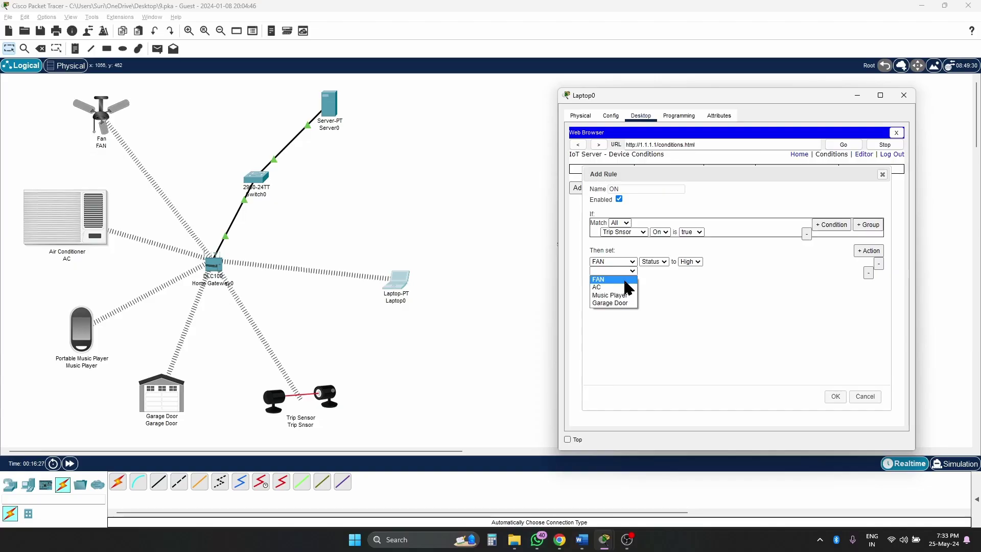
click(650, 272)
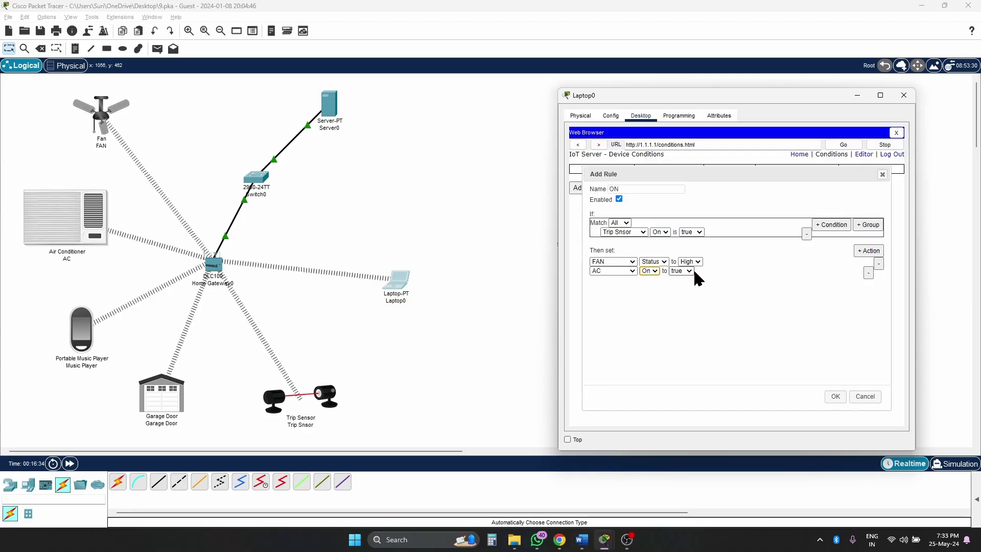
click(868, 251)
click(619, 283)
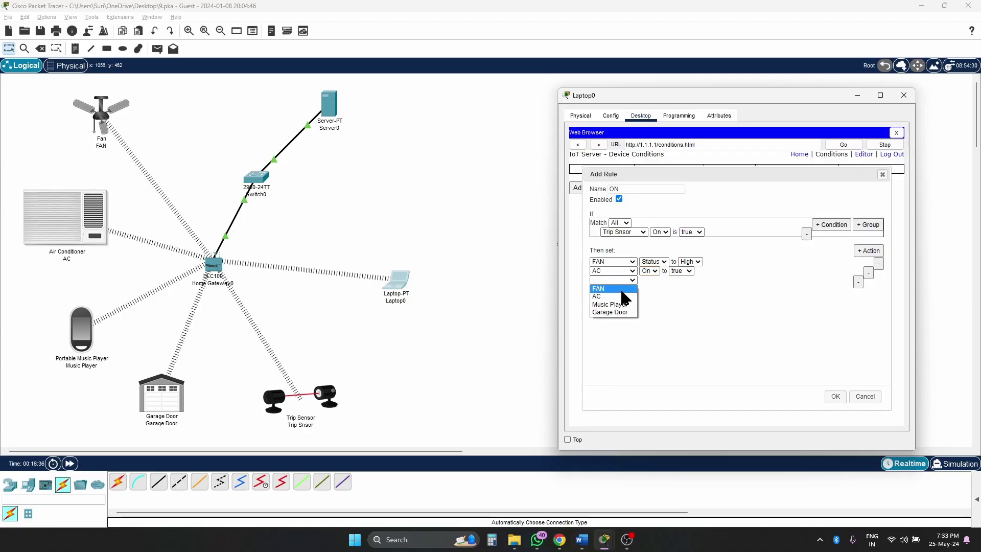
click(620, 309)
click(649, 281)
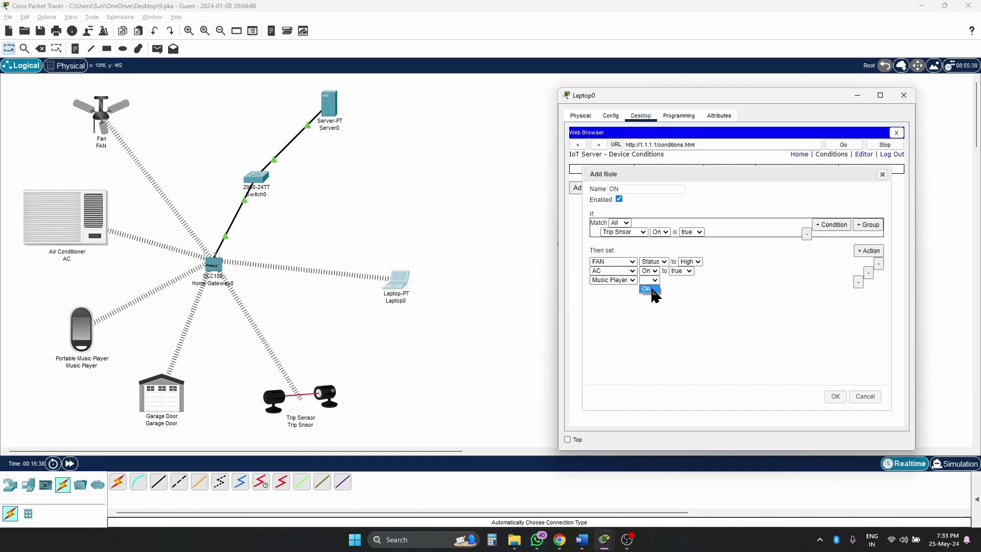
click(650, 289)
click(680, 280)
click(683, 289)
- Add Garage Door On true as the fourth action and save the ON rule
click(875, 251)
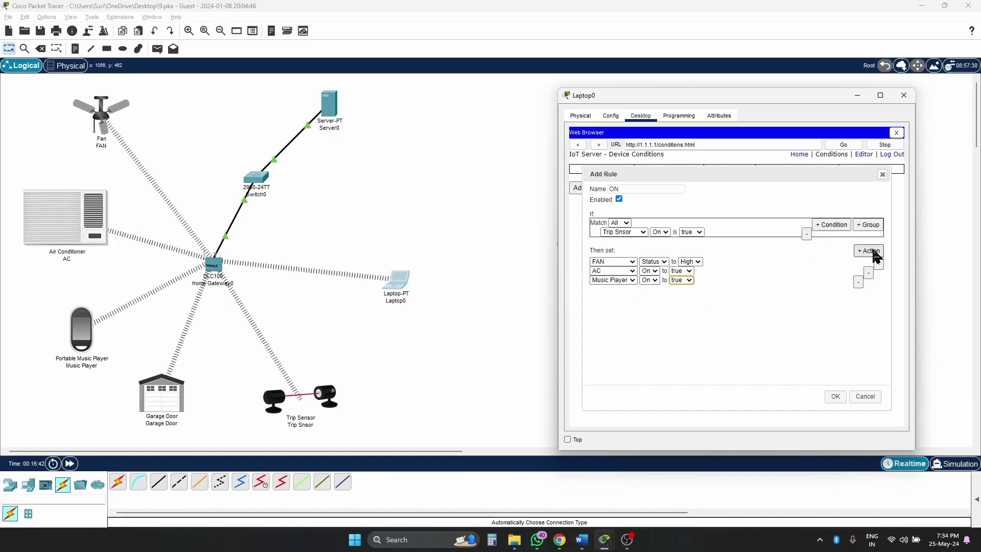
click(633, 289)
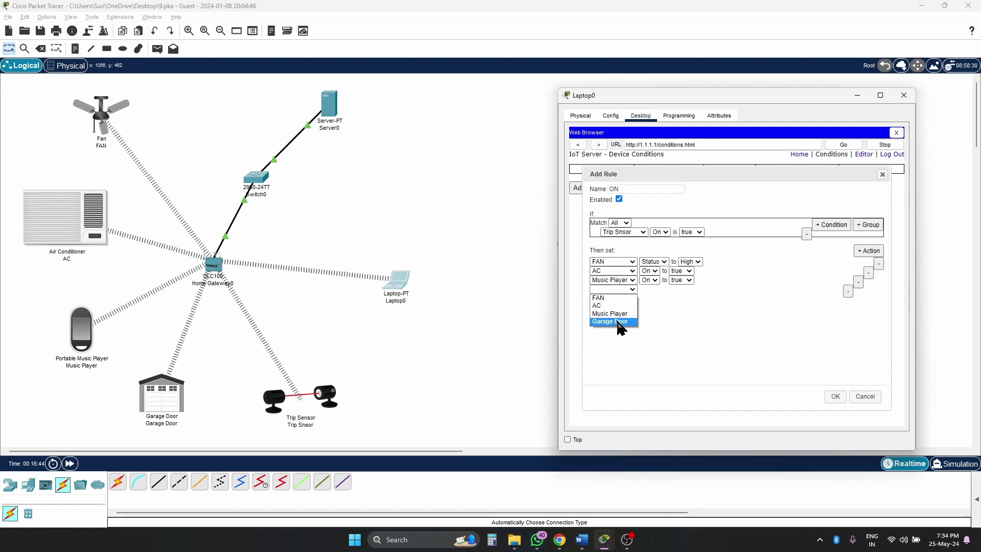
click(616, 322)
click(650, 289)
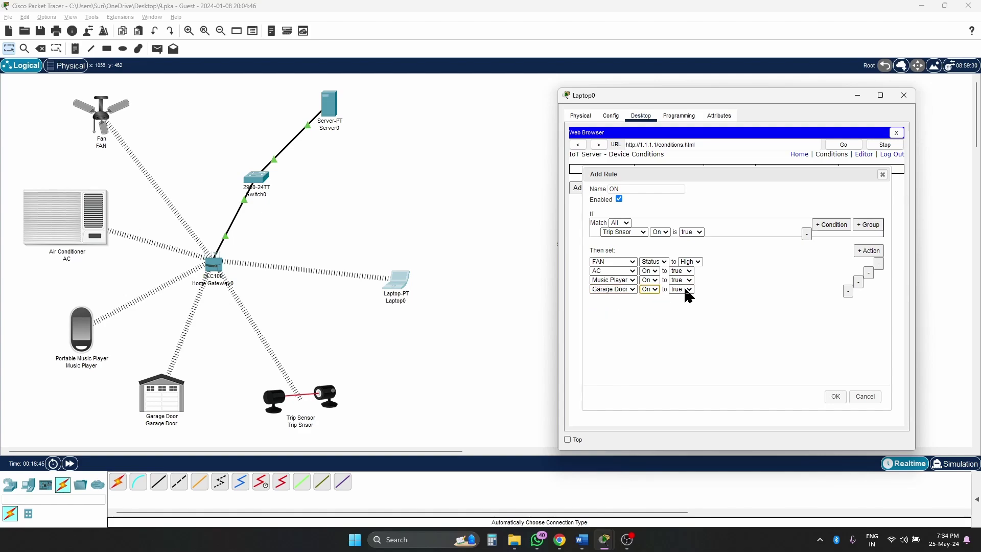
click(701, 289)
click(835, 397)
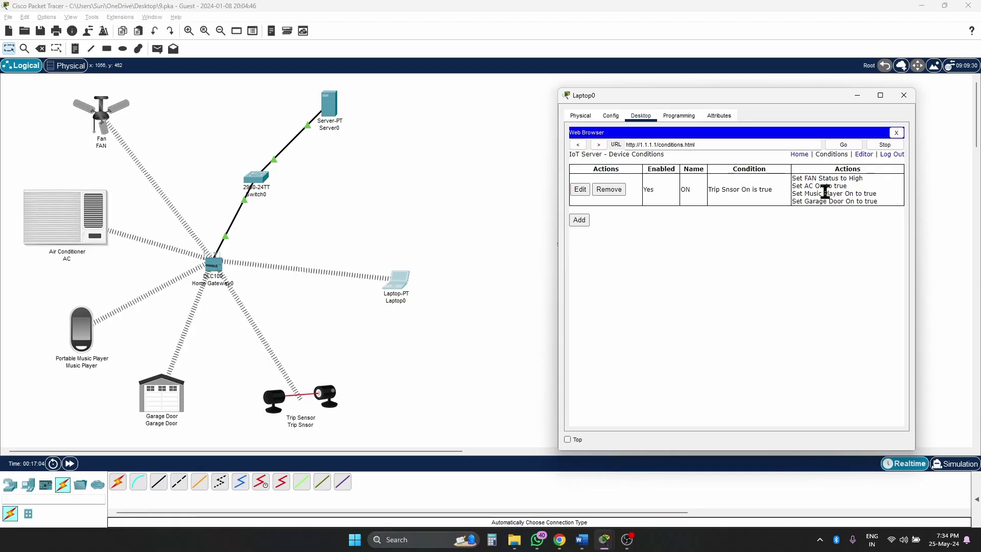
- Start a new rule named OFF with the condition Trip Snsor On is false
click(579, 220)
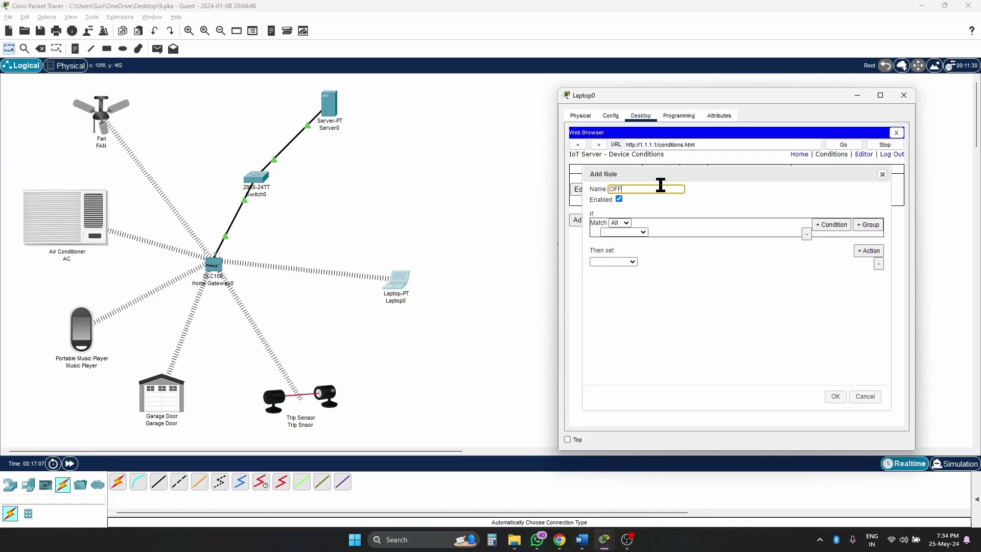
click(642, 232)
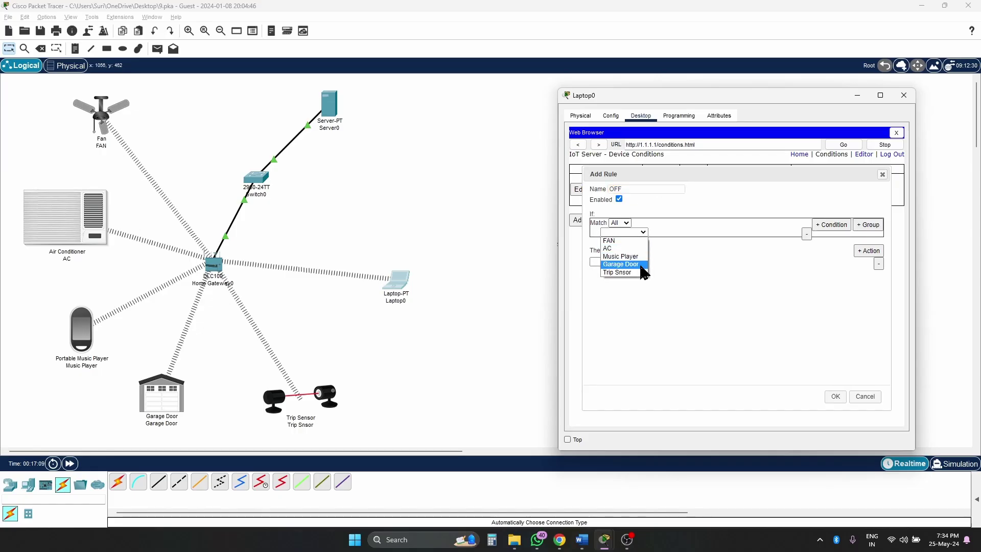
click(645, 270)
click(662, 233)
click(664, 240)
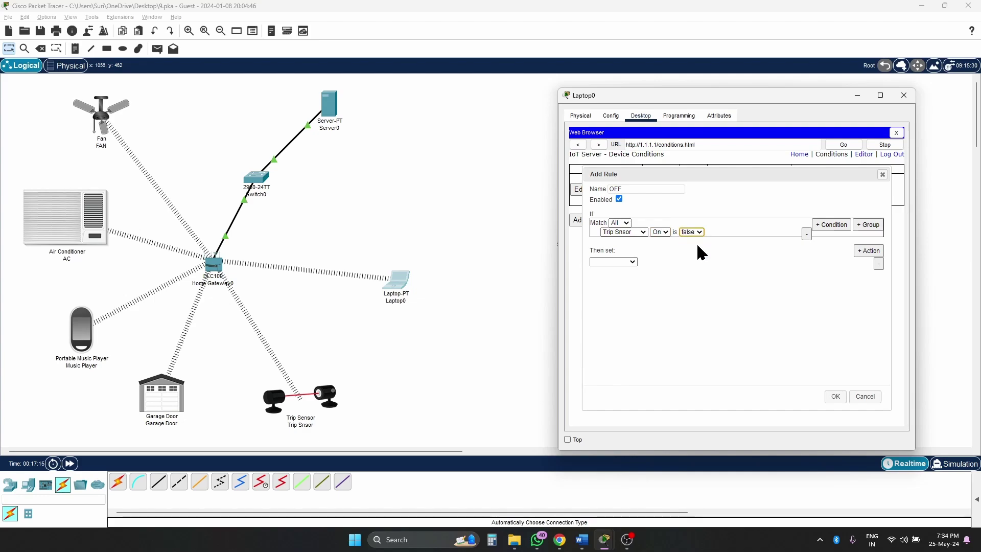
- Add the first action setting FAN Status to Off
click(633, 261)
click(633, 271)
click(657, 264)
click(653, 272)
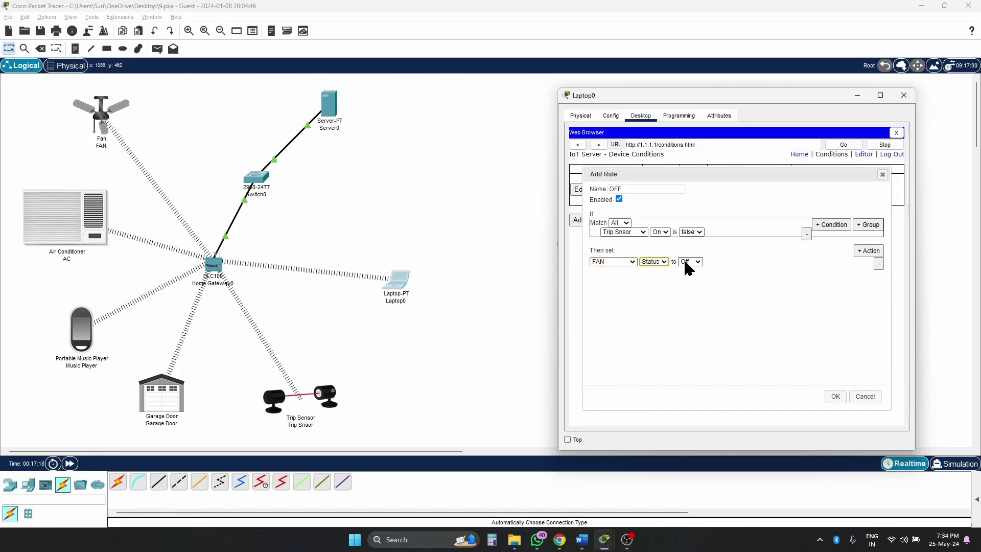
- Add a second action setting AC On to false
click(865, 251)
click(632, 271)
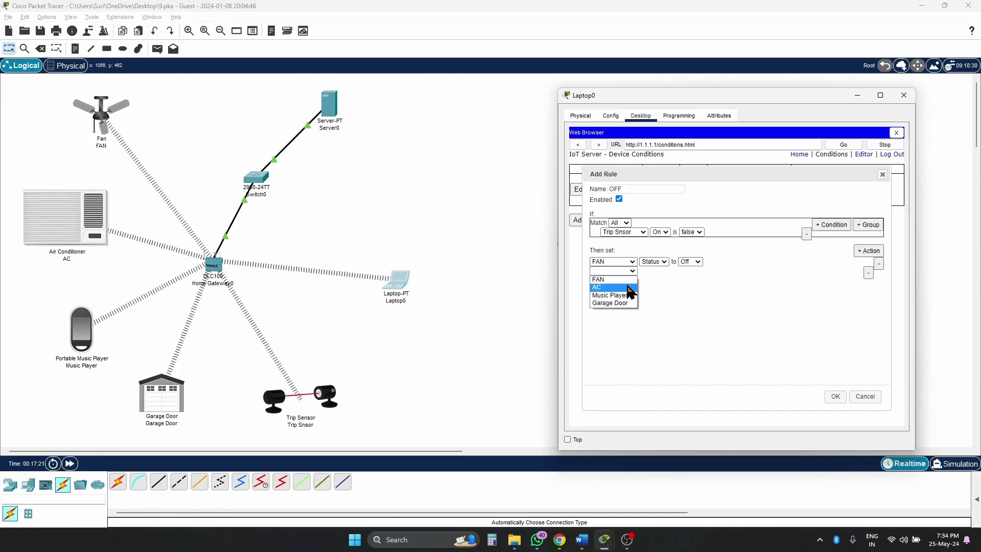
click(628, 287)
click(649, 270)
click(656, 280)
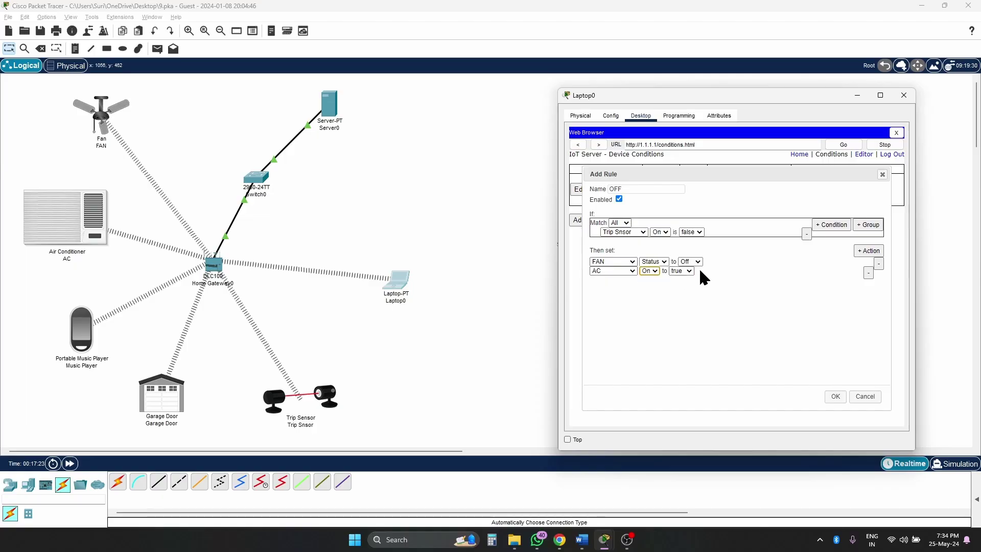
click(682, 271)
click(690, 290)
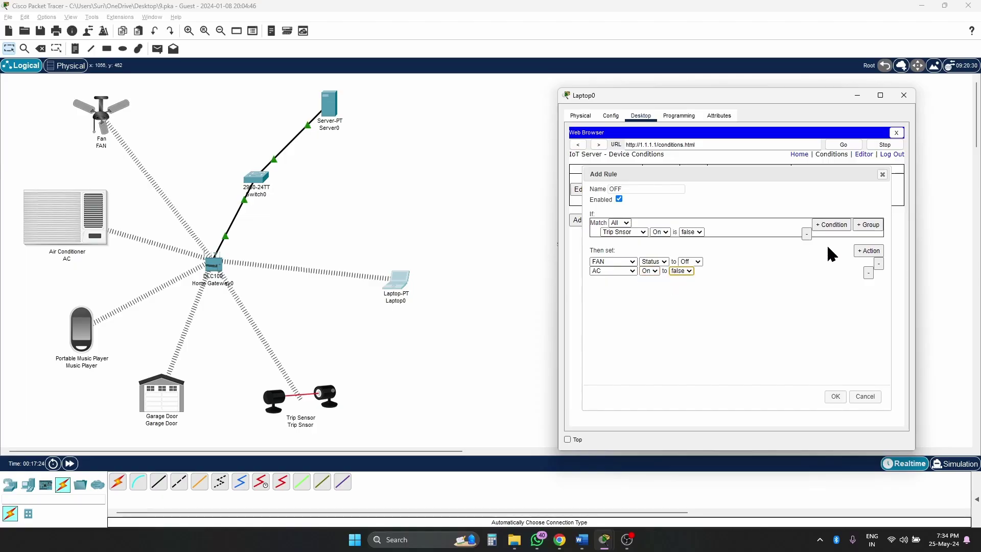
- Add a third action setting Music Player On to false
click(867, 253)
click(618, 280)
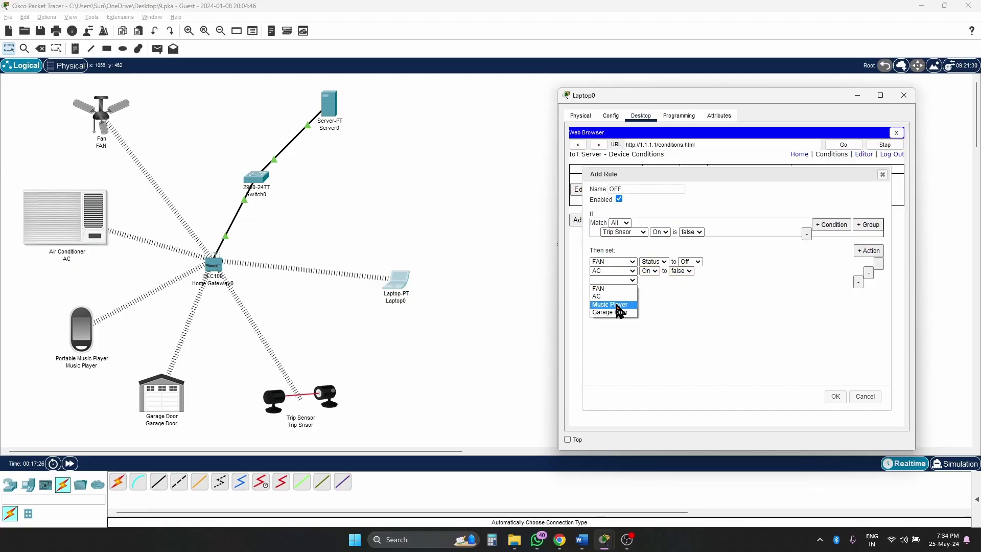
click(616, 303)
click(649, 281)
click(656, 289)
click(682, 280)
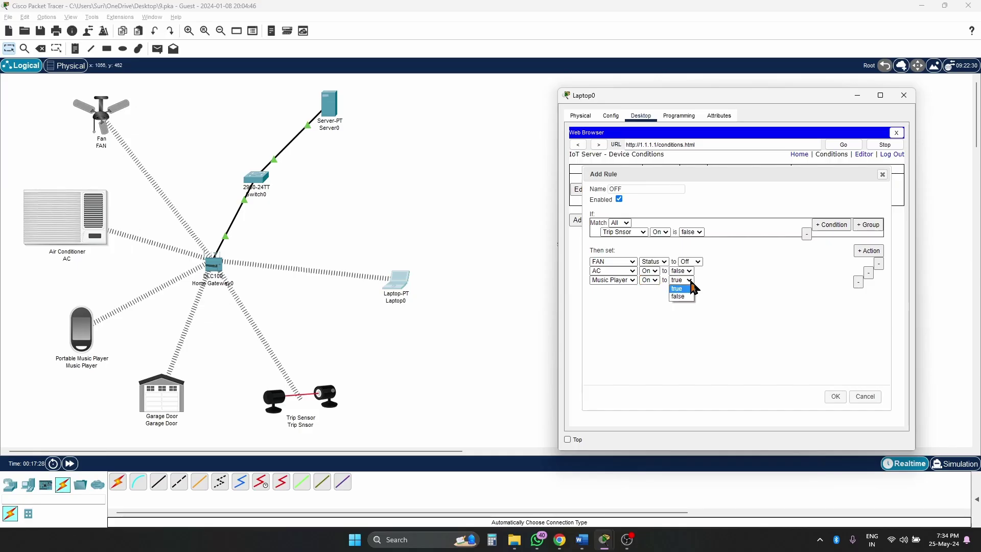
click(691, 300)
- Add Garage Door On false as the fourth action and save the OFF rule
click(867, 254)
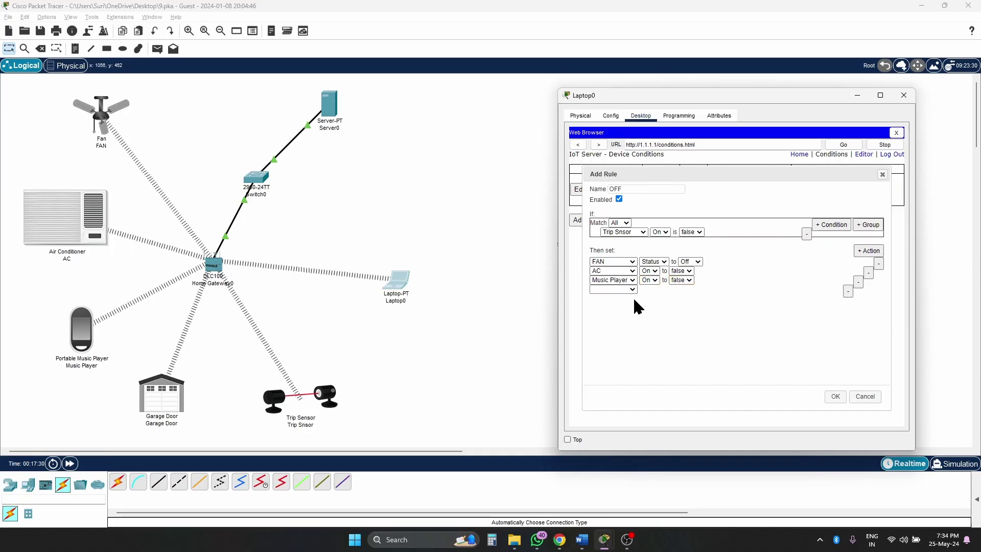
click(627, 289)
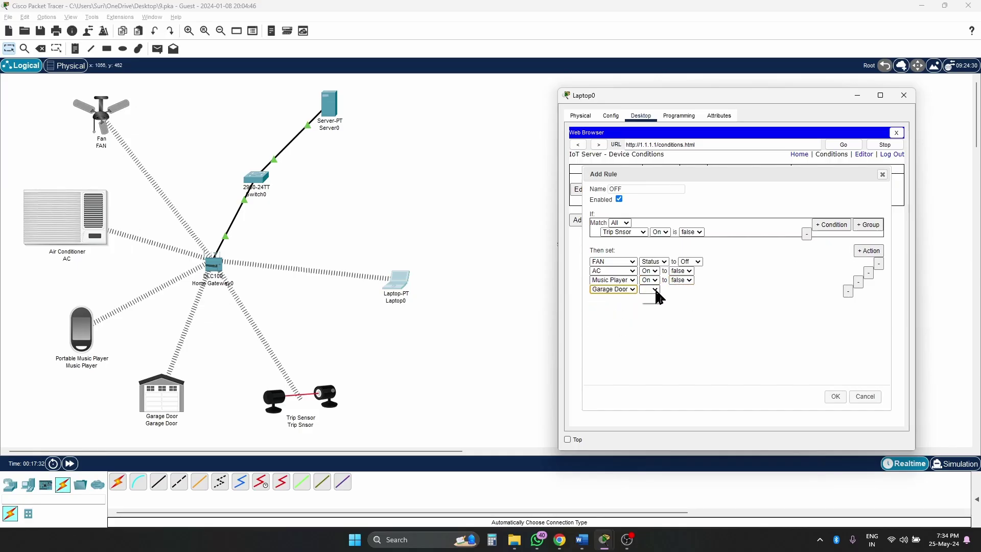
click(651, 289)
click(650, 298)
click(686, 289)
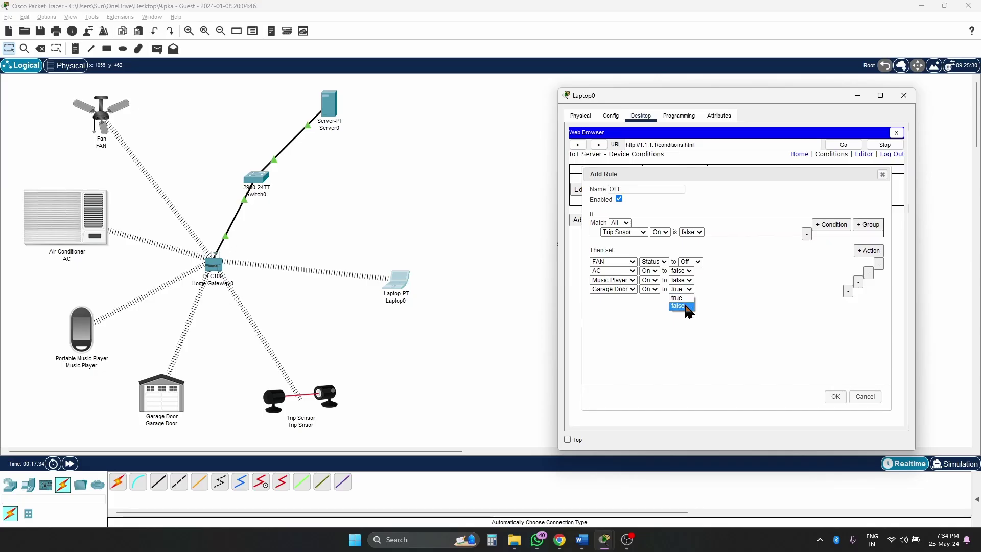
click(684, 305)
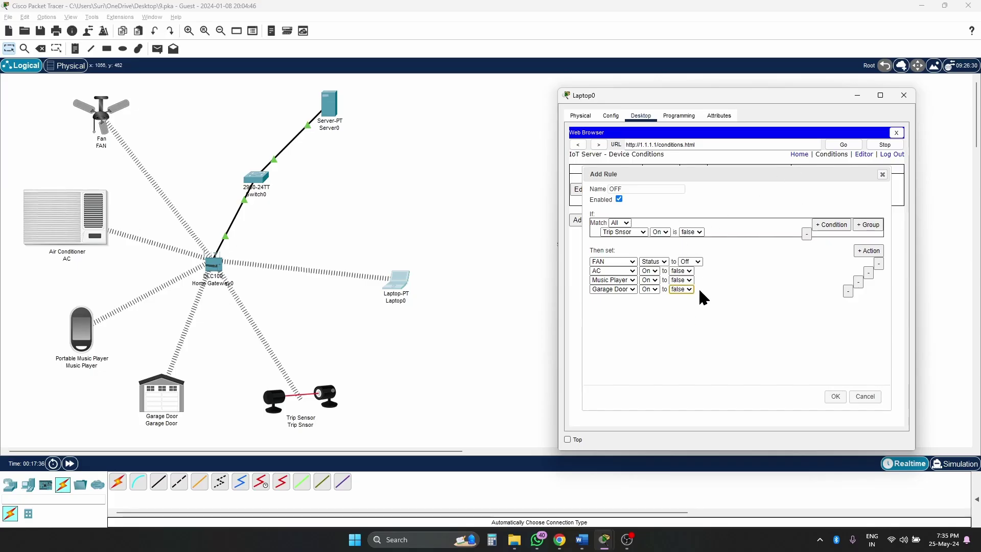
click(835, 396)
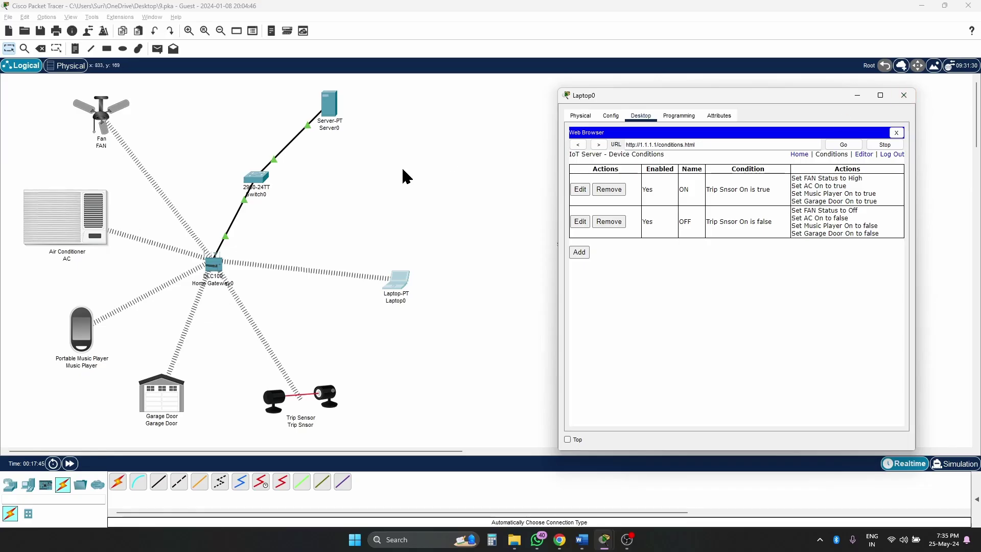
- Close Laptop0 and trip the Trip Snsor so the garage door, music player and fan switch on
click(905, 96)
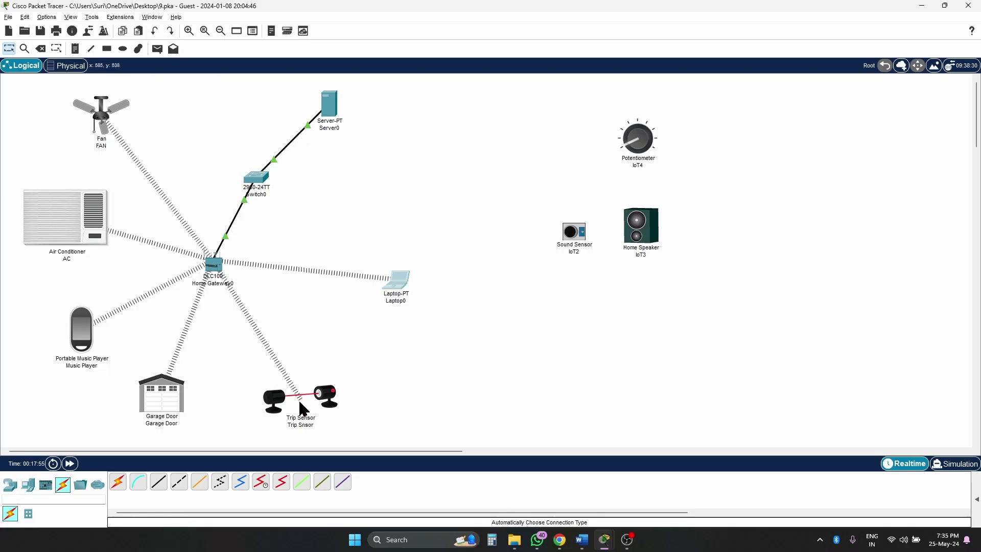
mouse_move(300, 397)
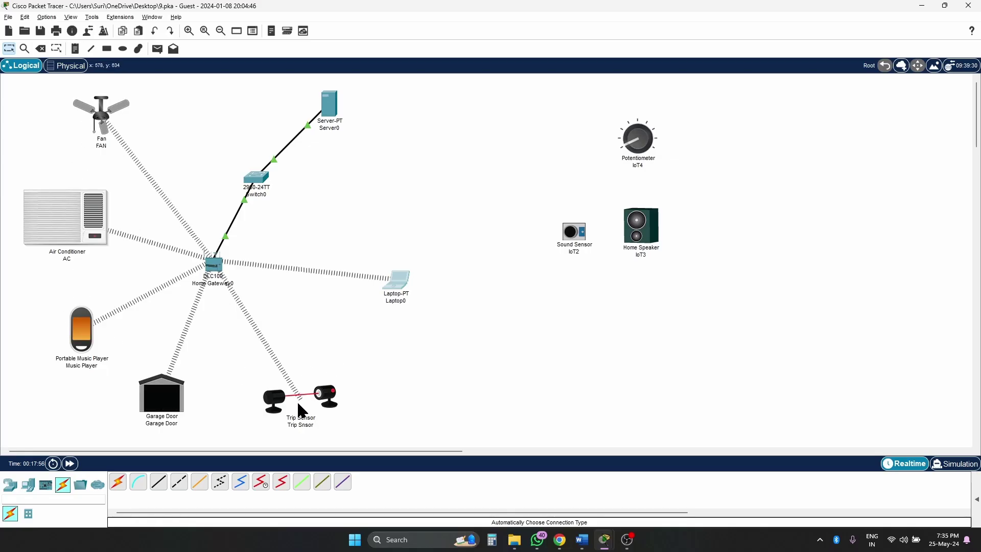
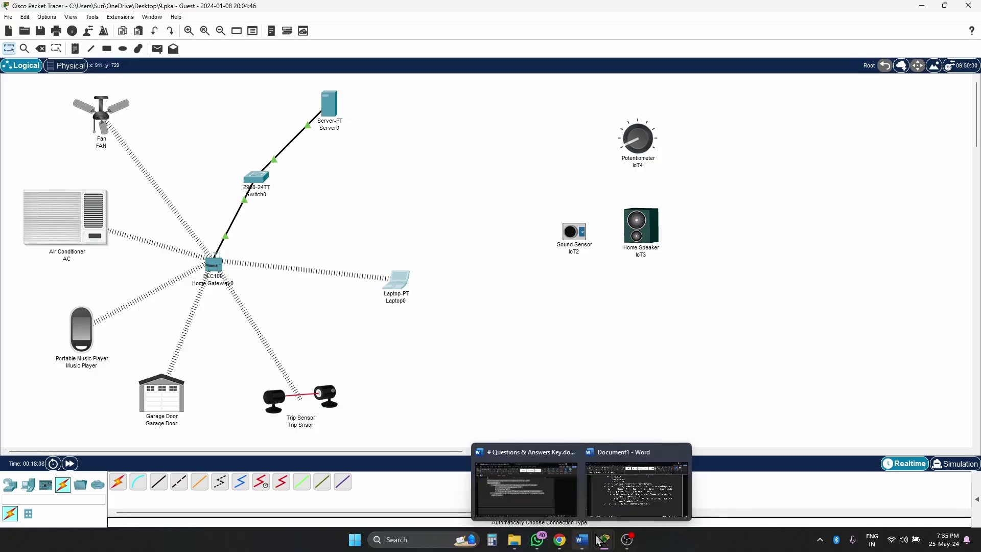
- Read the Word instructions, highlighting MCU in the Controller line
click(639, 491)
scroll(594, 291, down, 12)
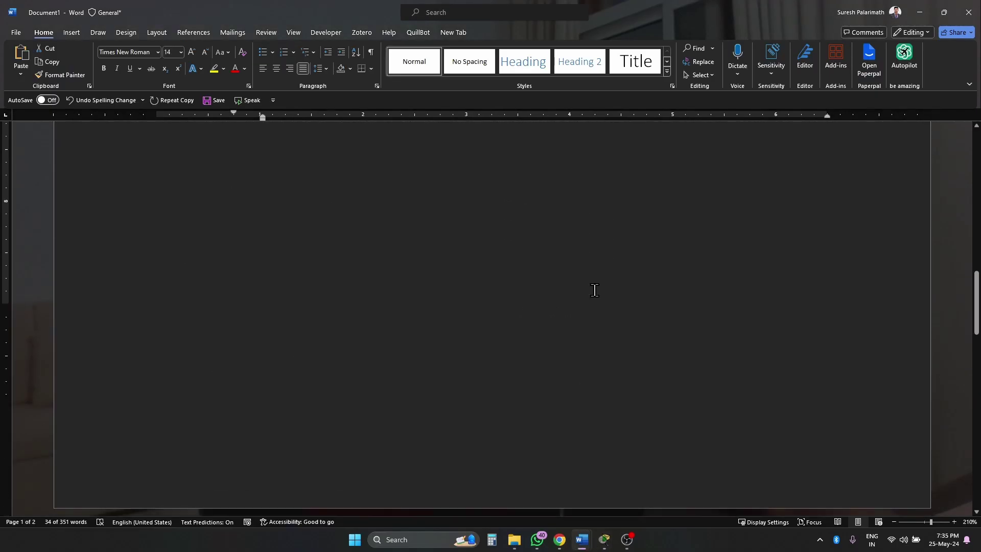
scroll(595, 291, down, 3)
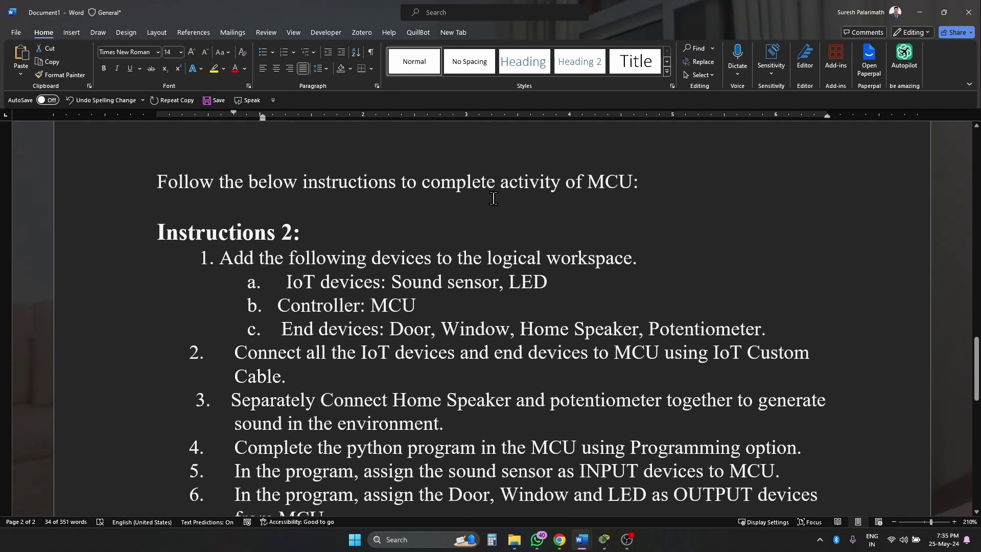
double_click(600, 183)
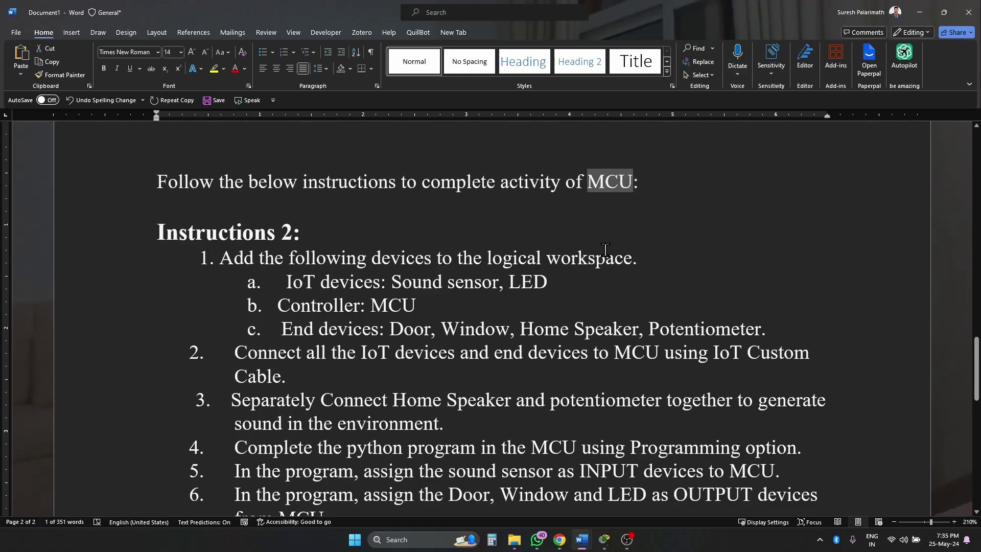
click(624, 223)
double_click(614, 181)
double_click(408, 323)
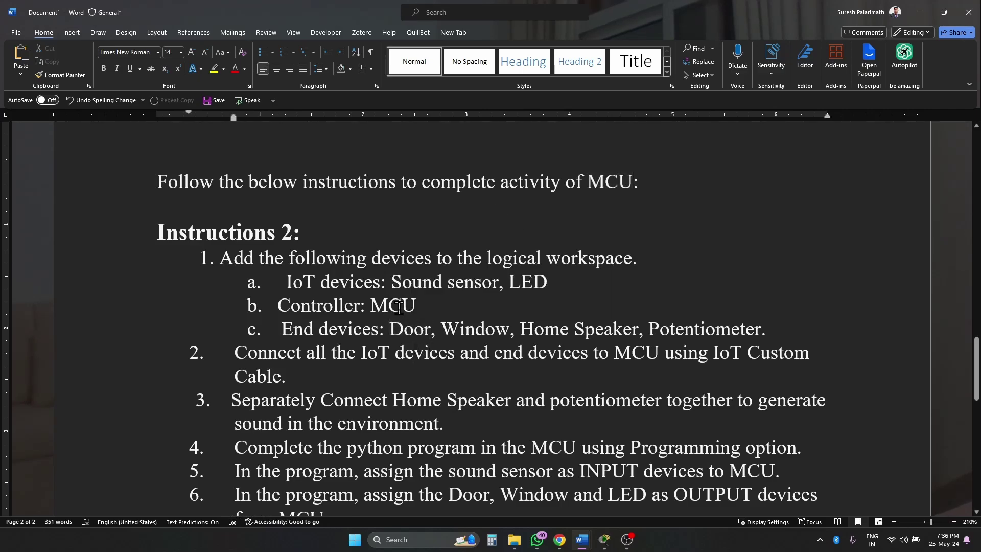
double_click(394, 302)
click(367, 298)
- Spread the Home Speaker, Potentiometer and Sound Sensor apart to the right
key(alt+Tab)
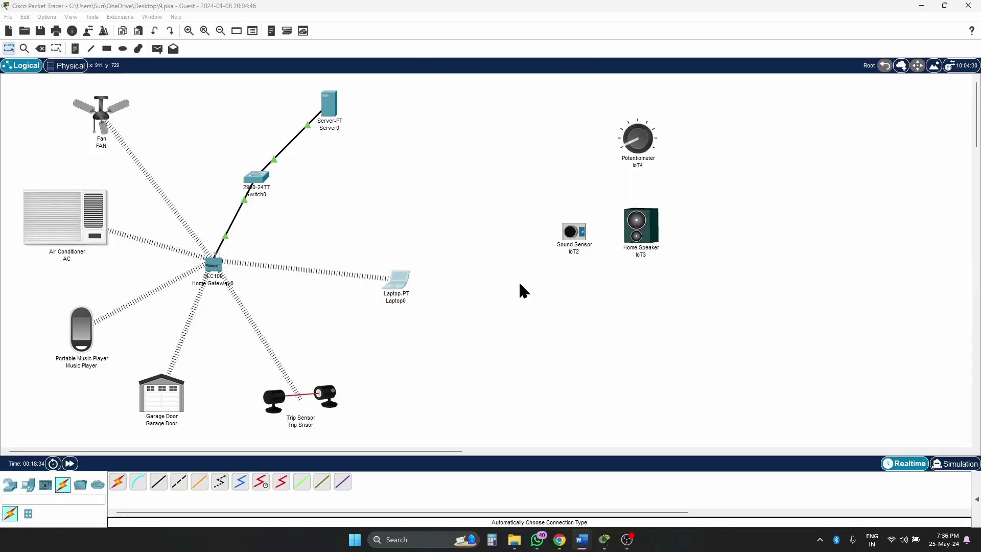
drag(620, 241, 755, 286)
drag(655, 144, 782, 186)
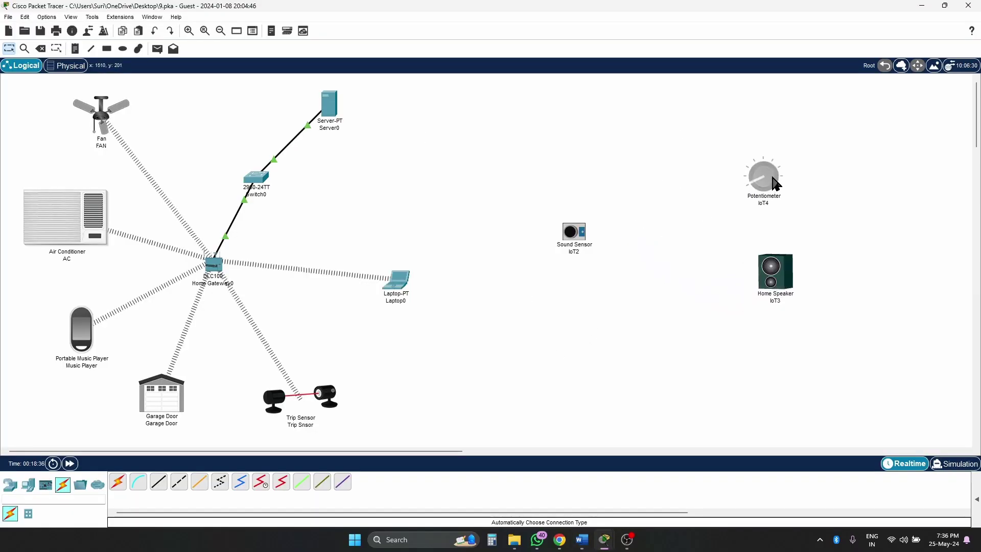
drag(575, 238, 693, 280)
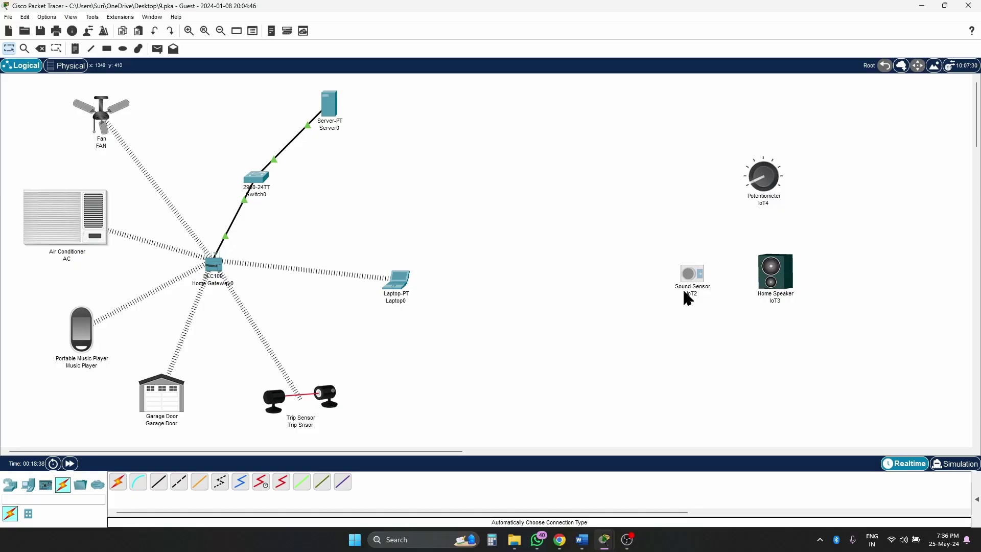
- Search 'led', place an LED on the workspace and adjust it beside the Sound Sensor
click(60, 496)
text(led)
click(138, 487)
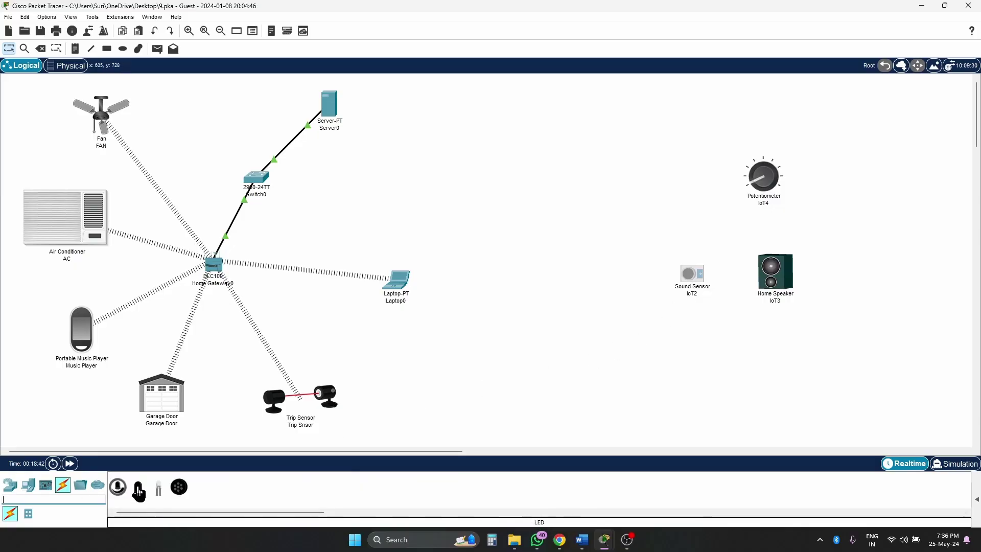
click(662, 202)
drag(656, 201, 618, 181)
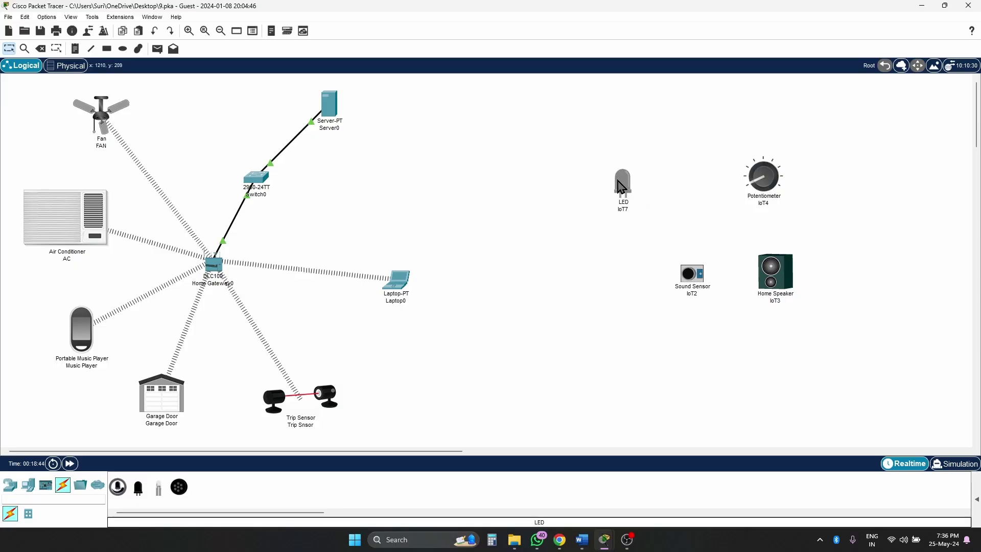
drag(691, 269, 679, 253)
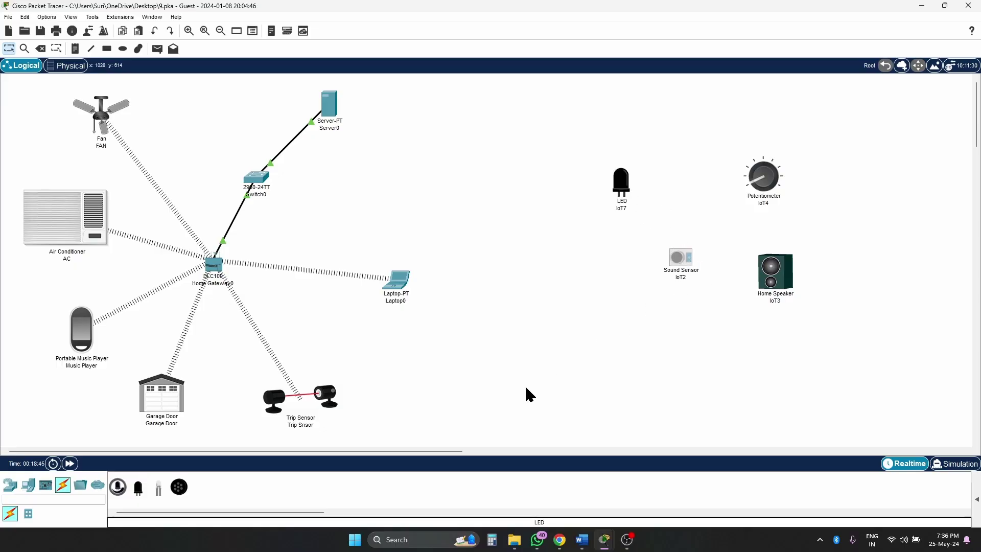
- Check the Controller line, then search 'mc' and place an MCU board
key(alt+Tab)
scroll(558, 363, down, 4)
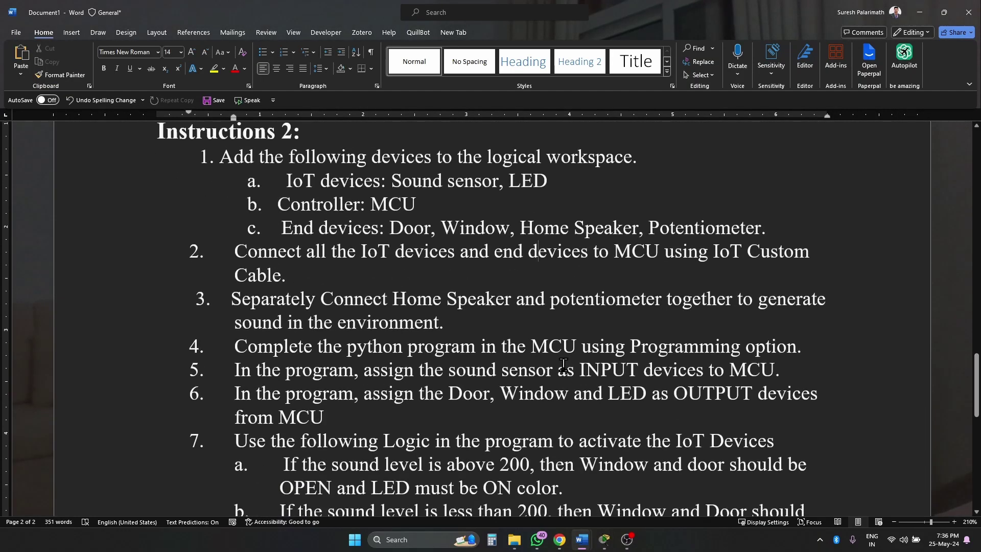
double_click(388, 201)
key(alt+Tab)
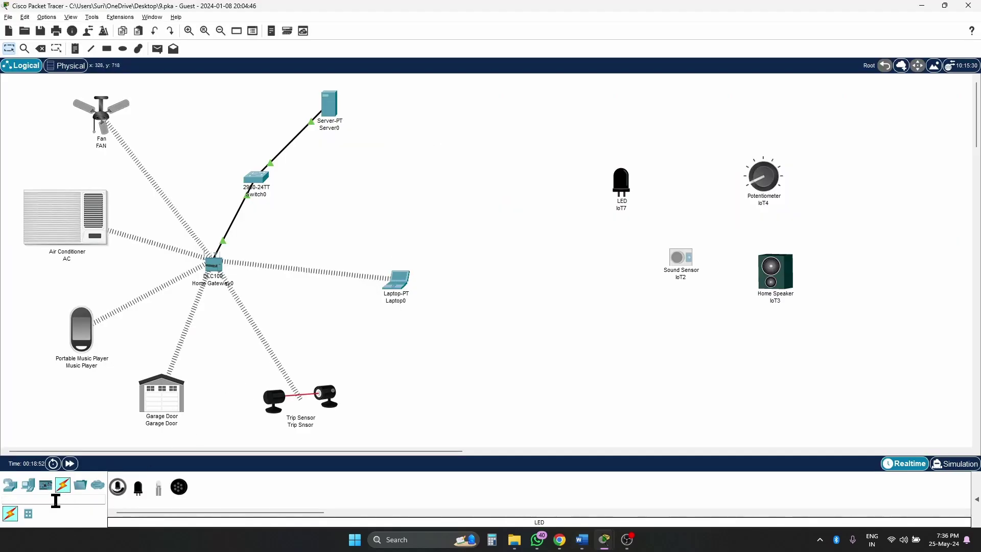
click(56, 500)
text(mcu)
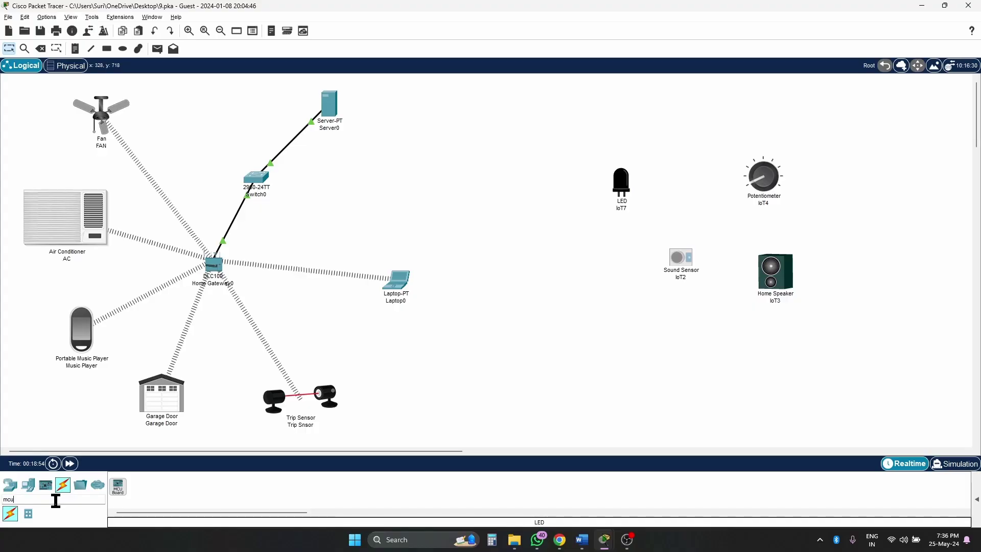
click(117, 486)
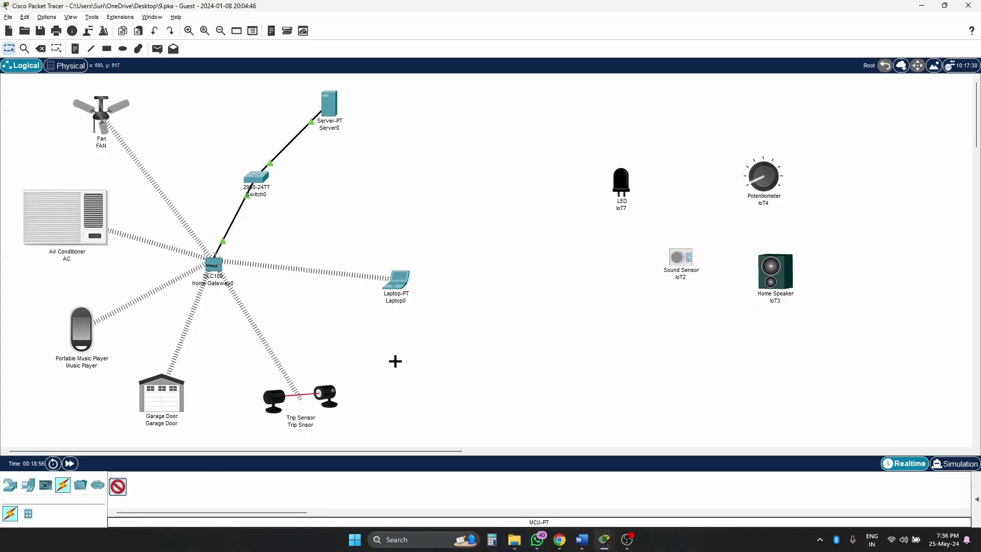
click(575, 245)
- Review the end-device list (Home Speaker, Potentiometer) in the Word instructions
key(alt+Tab)
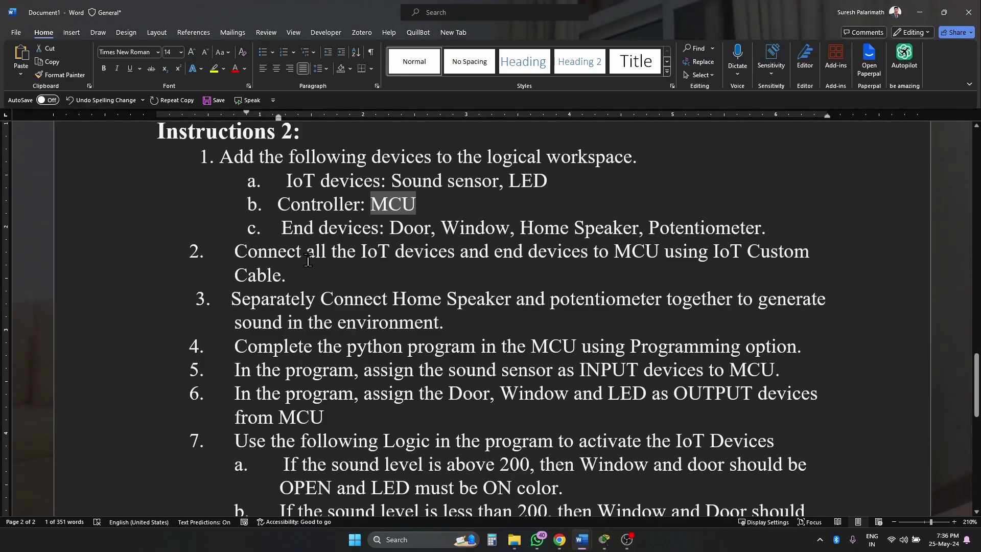
click(414, 225)
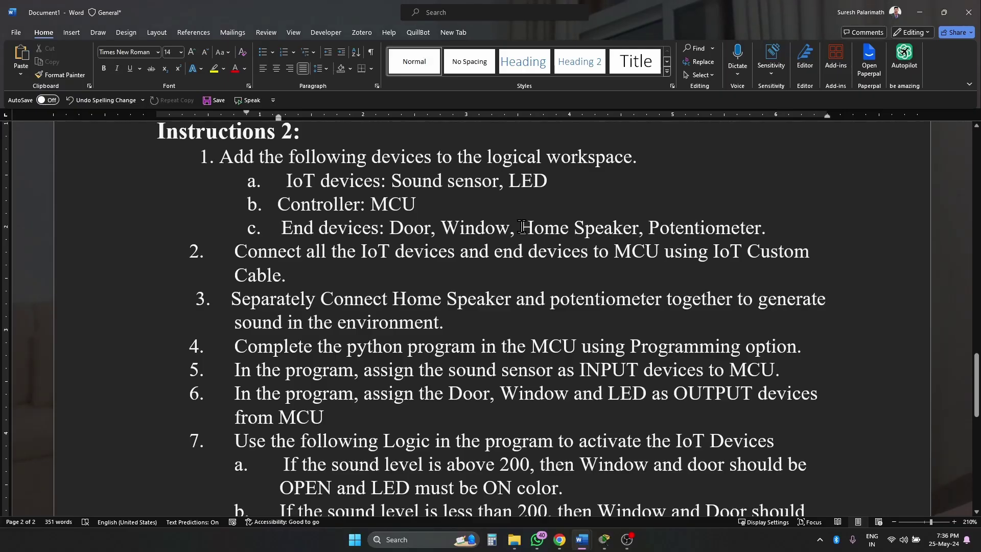
drag(520, 227, 746, 231)
key(alt+Tab)
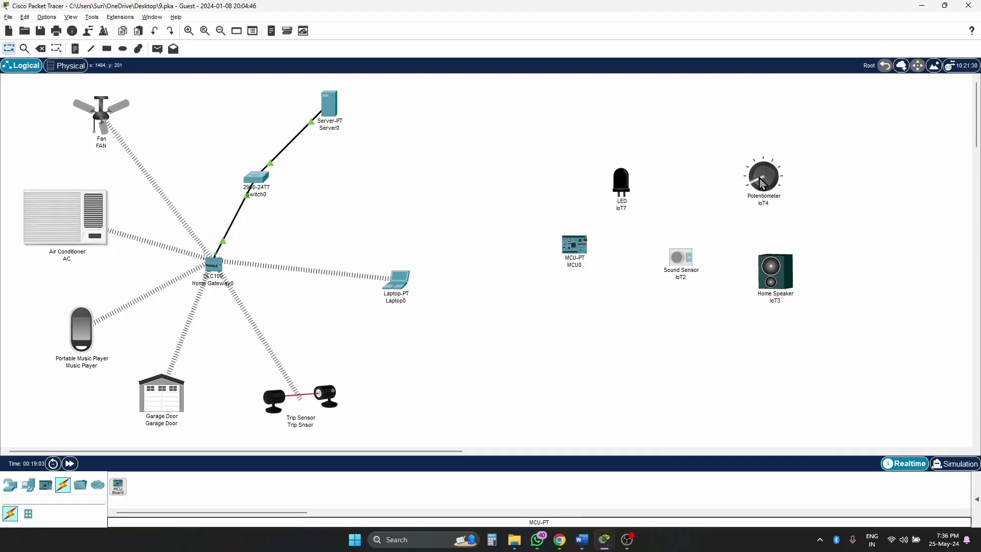
key(alt+Tab)
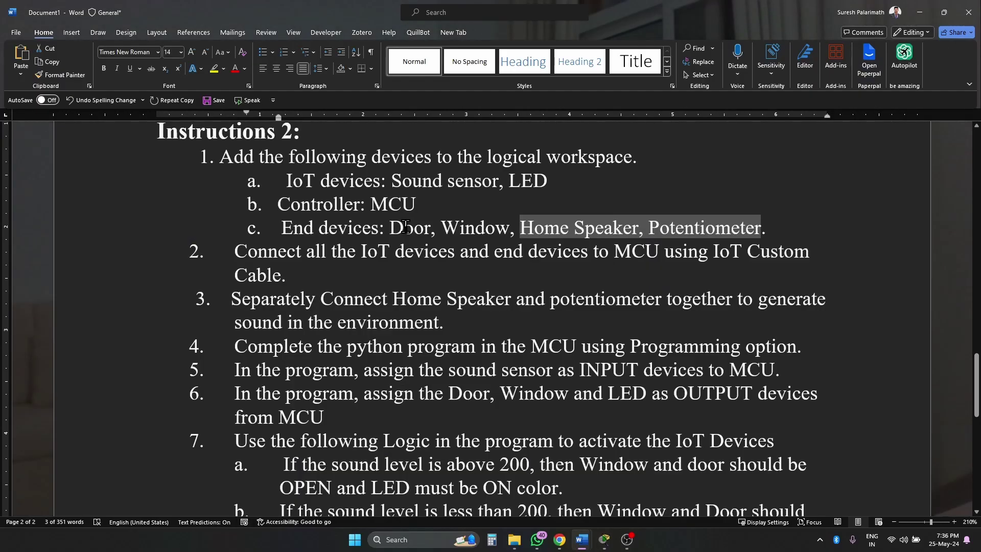
click(420, 227)
key(alt+Tab)
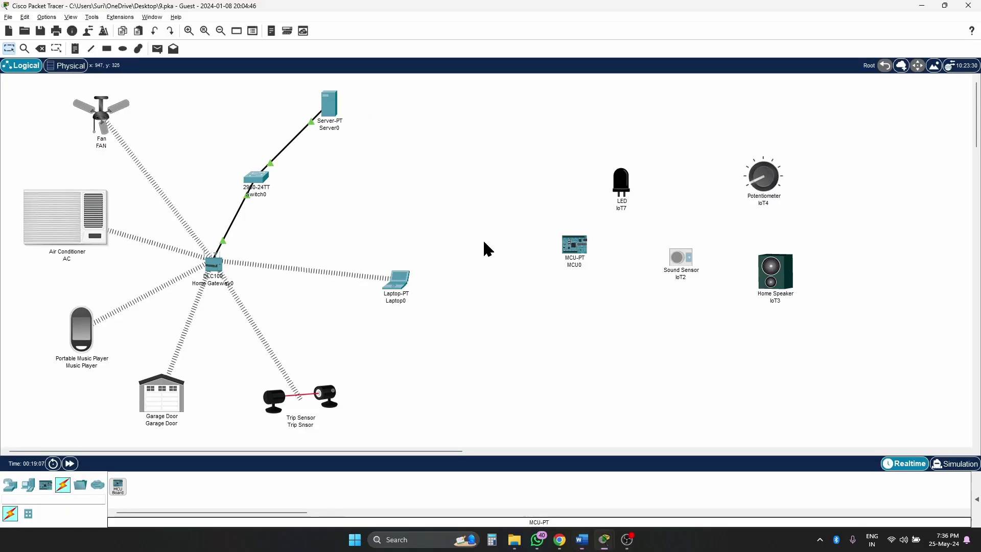
- Place a Door below the MCU board and pick the Window via search 'wind'
click(58, 498)
text(doo)
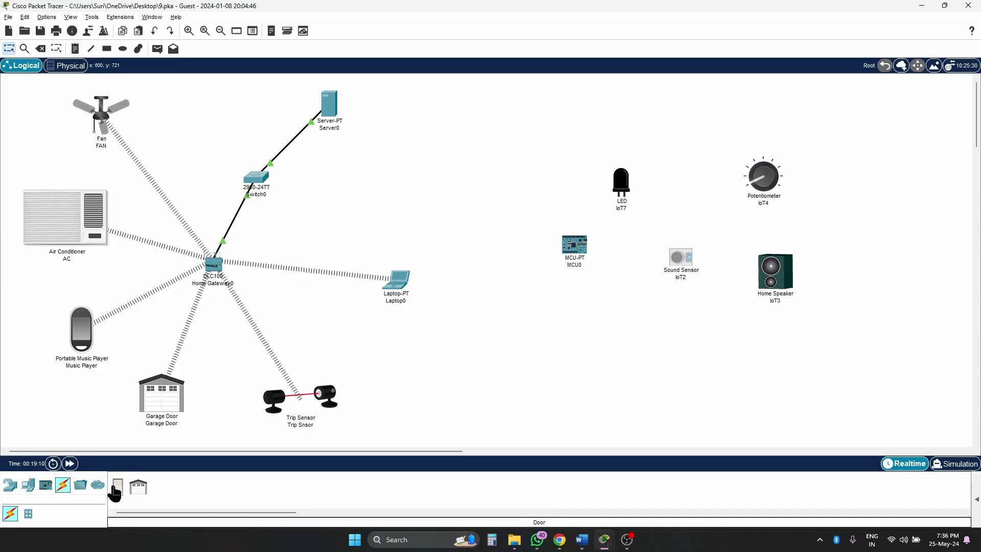
click(117, 486)
click(522, 316)
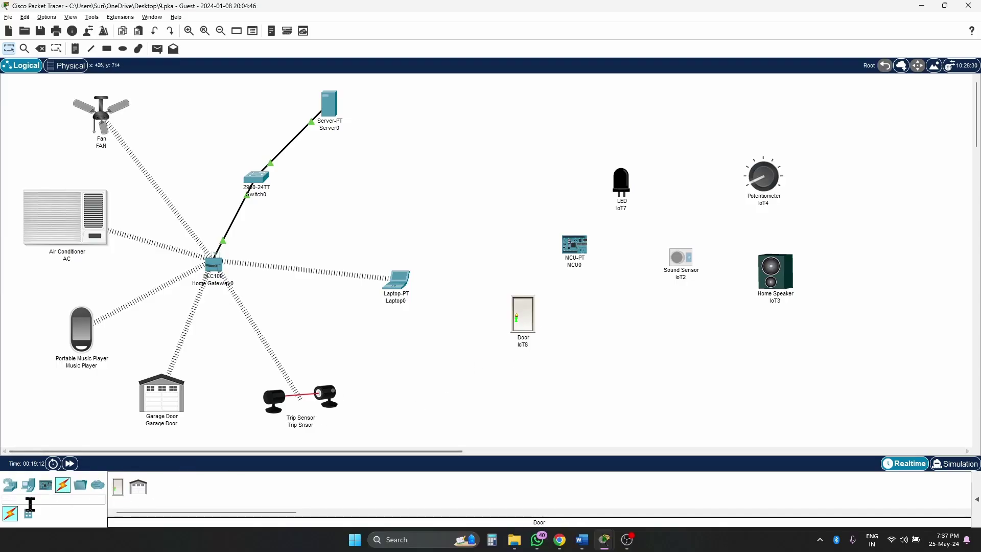
text(wind)
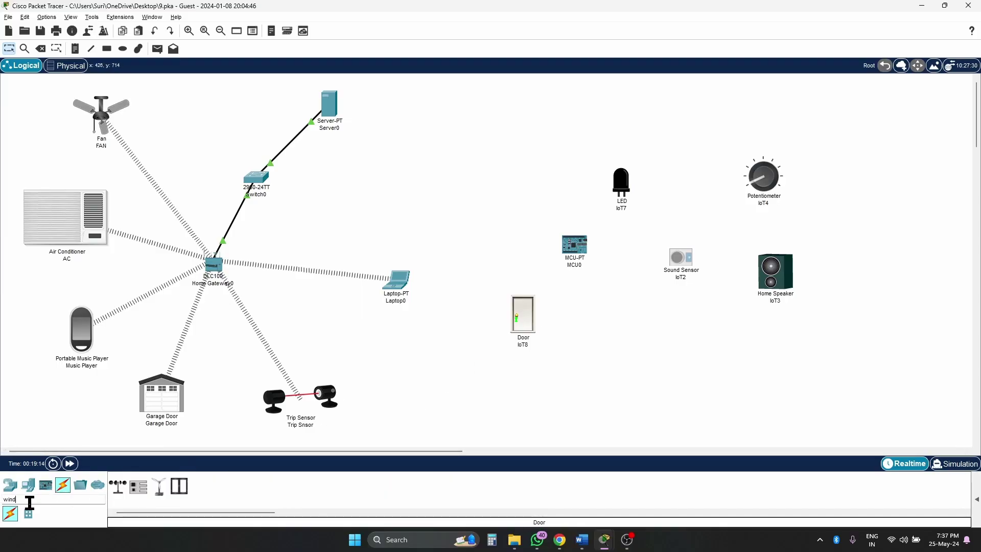
click(179, 486)
- Place the Window and rearrange the LED, MCU, Door, Sound Sensor, Potentiometer and Home Gateway
click(498, 169)
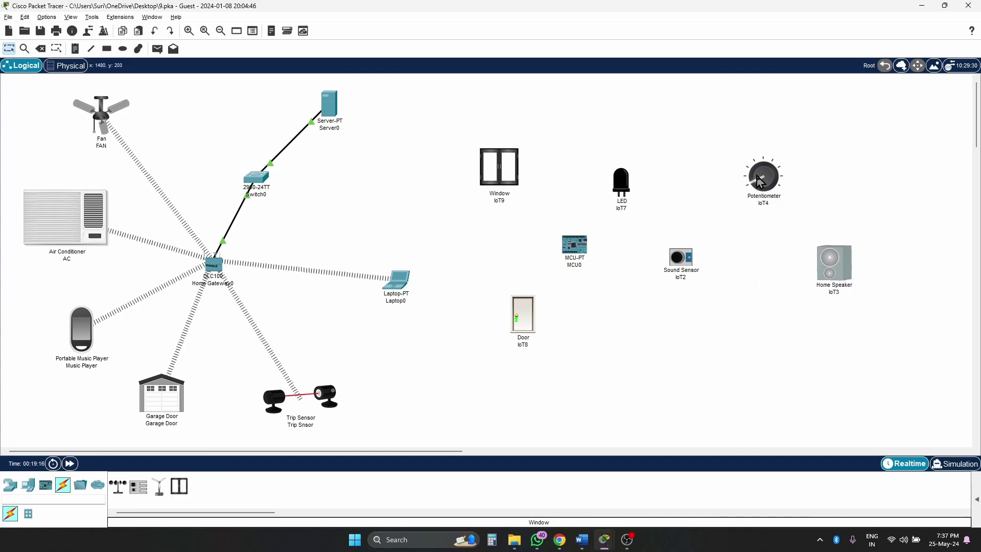
drag(771, 184, 820, 143)
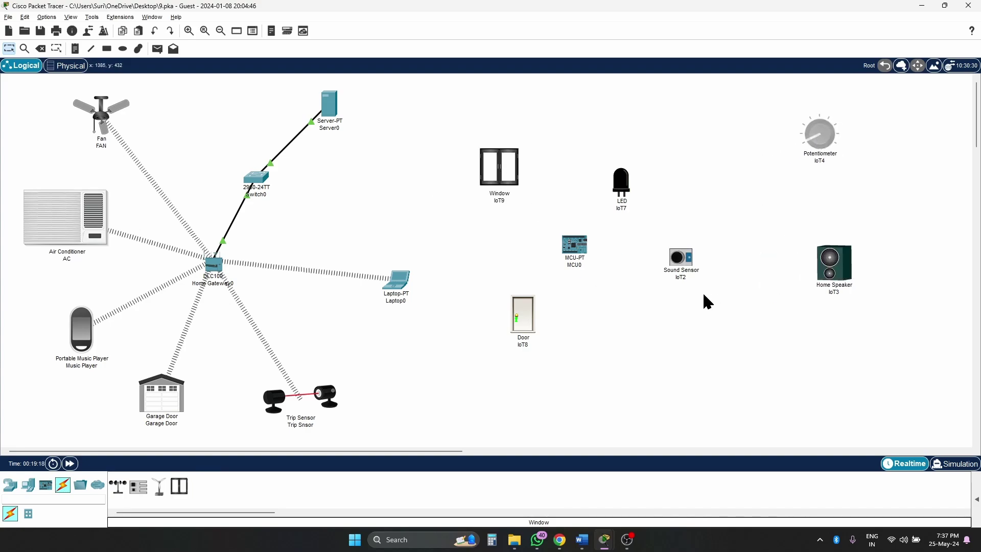
drag(682, 260, 712, 267)
drag(621, 184, 671, 178)
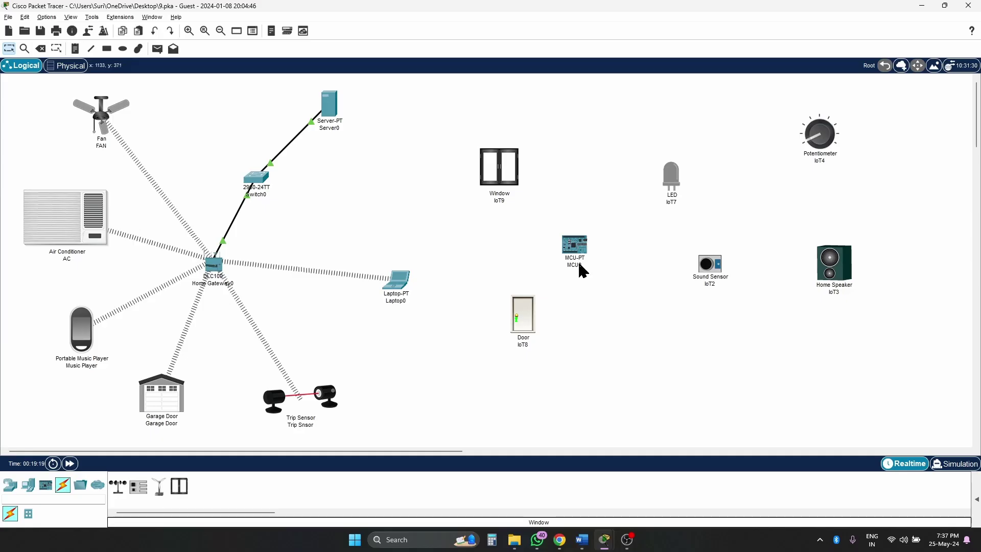
drag(579, 266, 642, 282)
drag(519, 310, 480, 339)
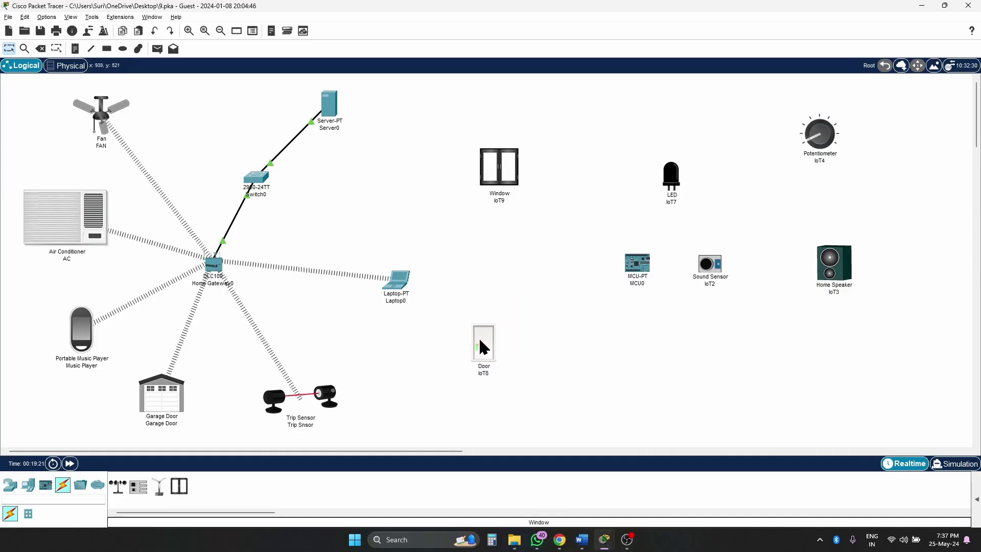
drag(504, 176, 486, 171)
drag(681, 174, 627, 151)
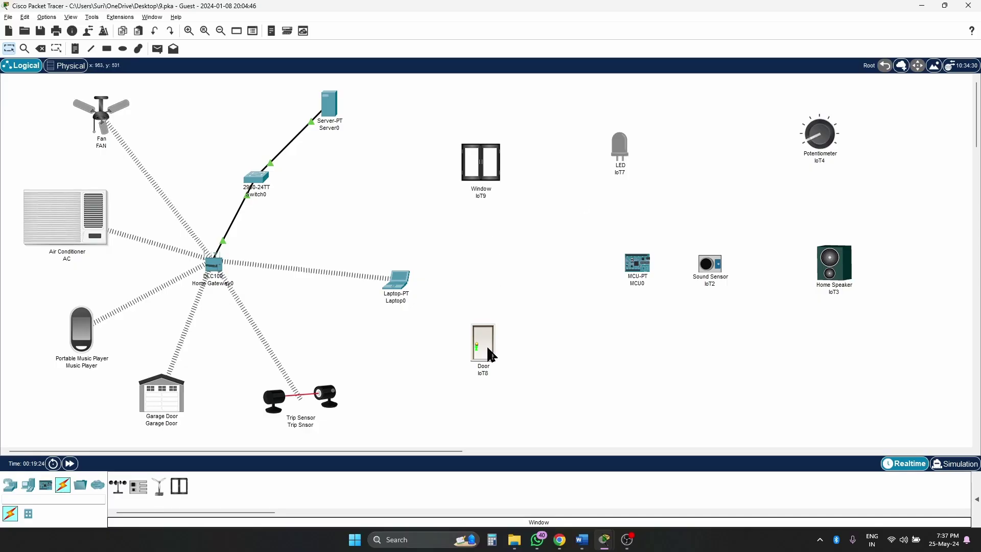
drag(491, 357, 497, 347)
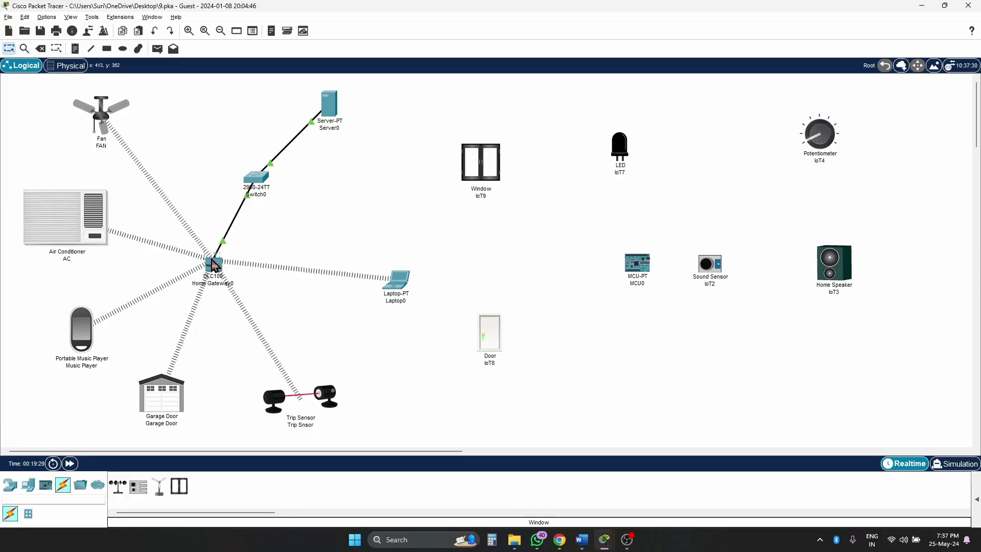
drag(217, 272, 225, 258)
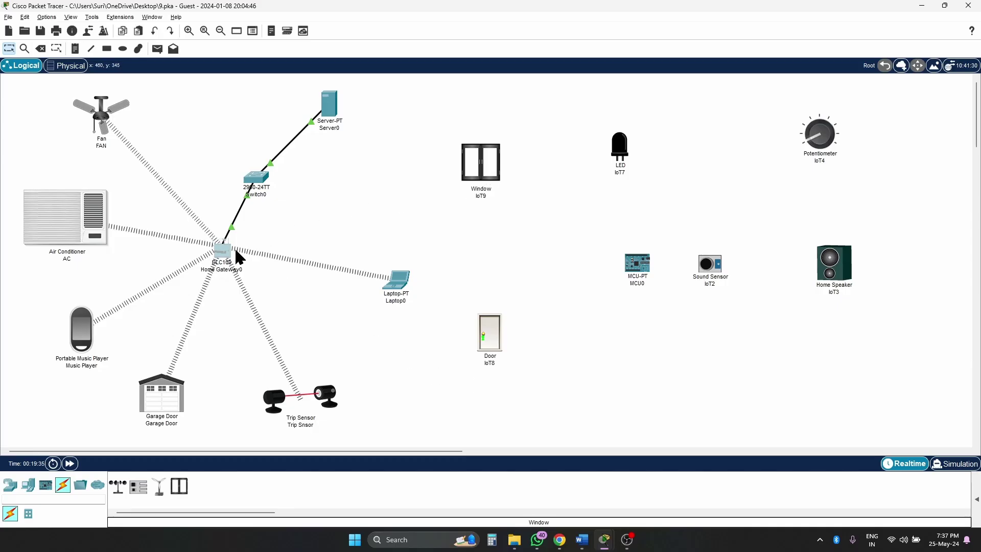
- Marquee-select the IoT devices and shift the group slightly down-right
drag(501, 180, 512, 183)
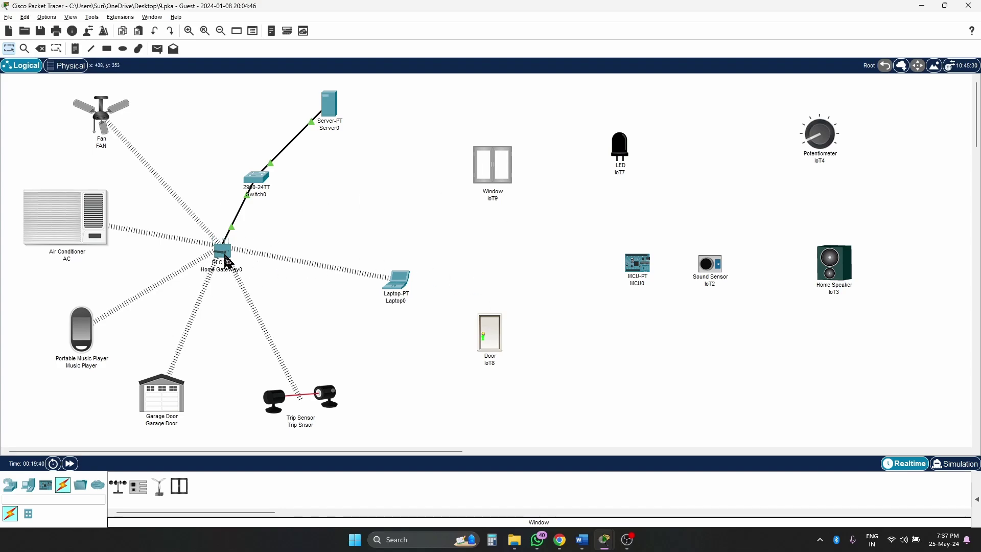
drag(452, 134, 921, 395)
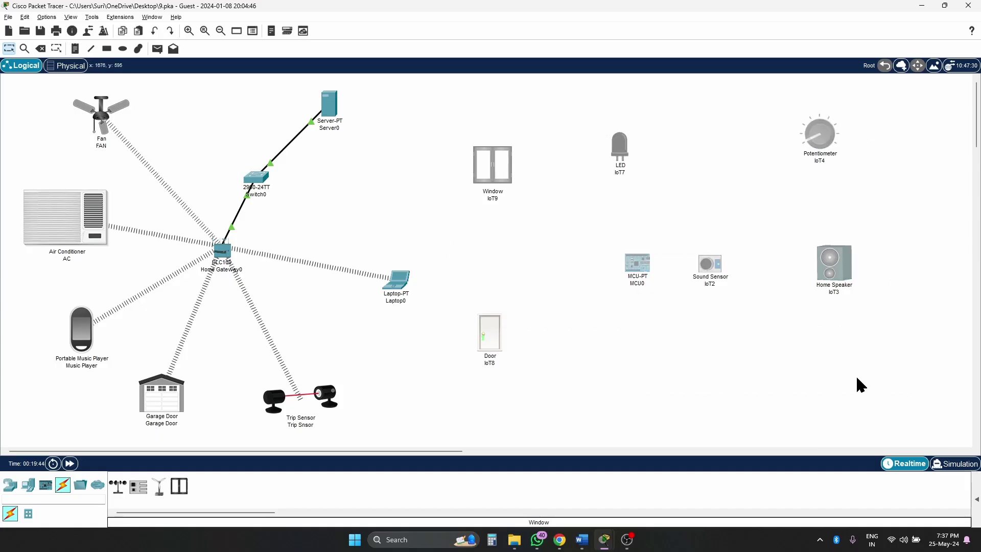
mouse_move(716, 276)
mouse_down()
mouse_move(740, 281)
mouse_move(712, 272)
mouse_move(726, 279)
mouse_up()
click(719, 272)
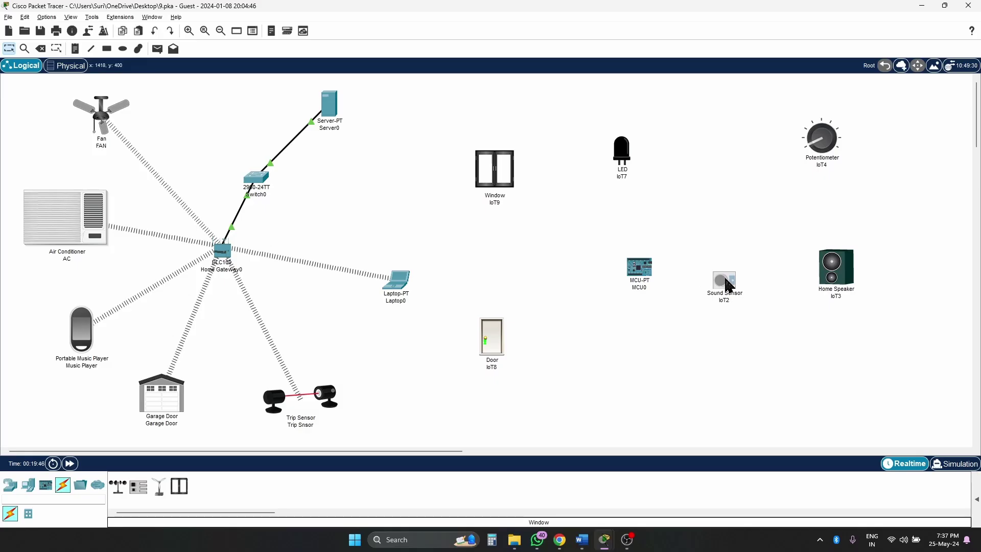
click(705, 364)
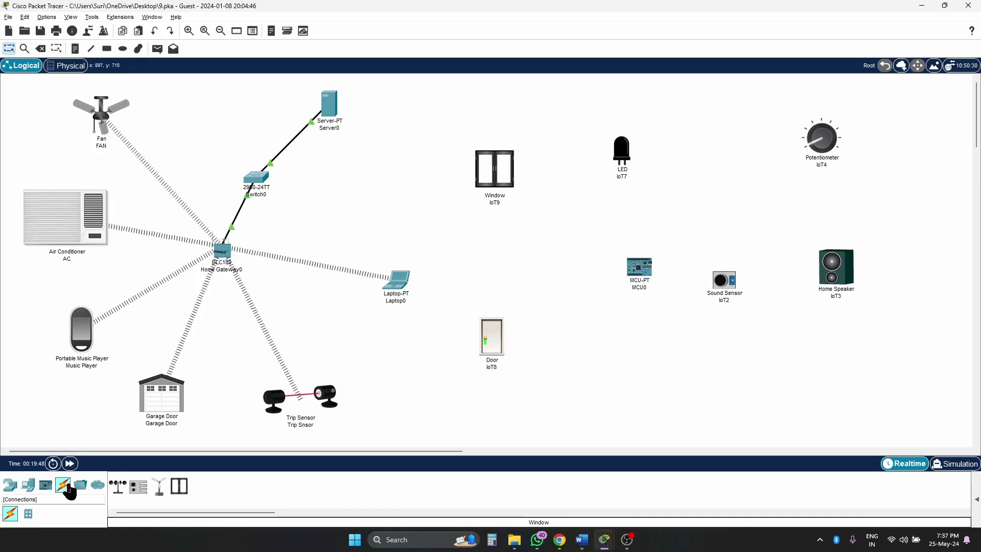
- Cable MCU0 D0 to the Sound Sensor and D1 to the LED with IoT custom cables
click(62, 484)
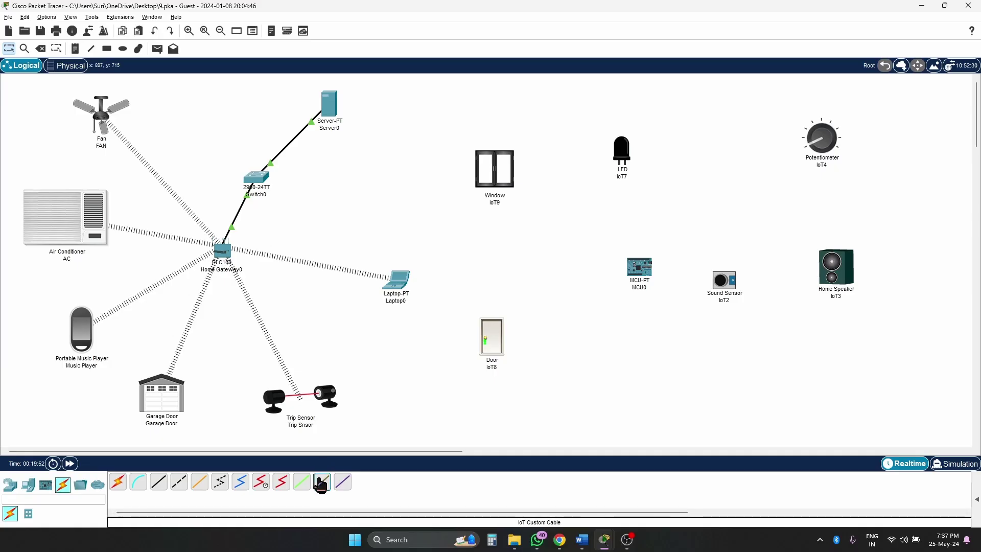
click(320, 483)
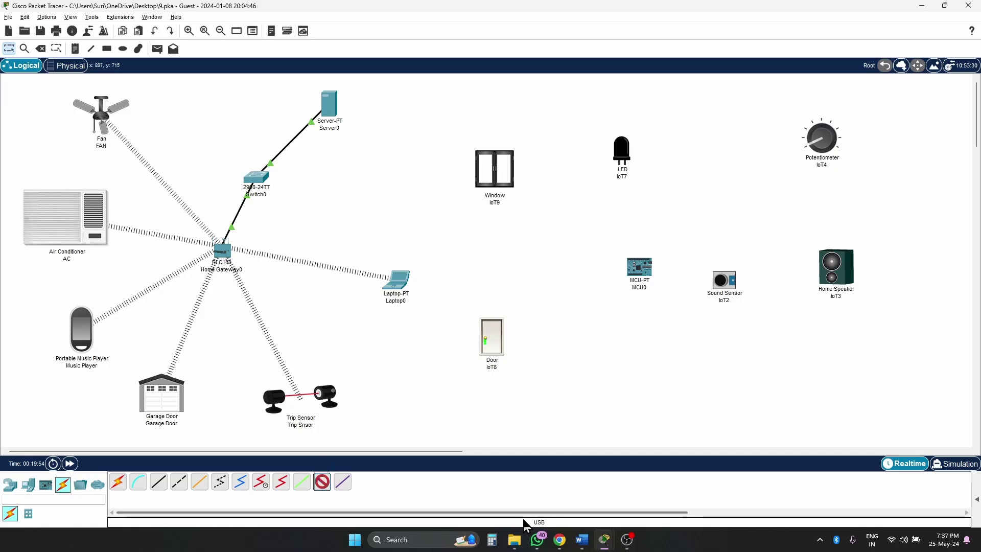
click(647, 275)
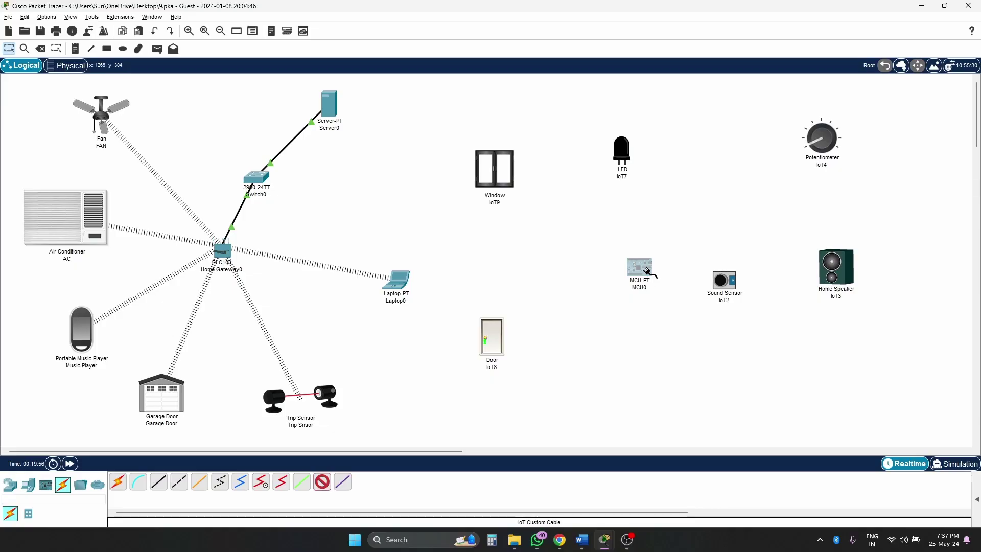
click(671, 290)
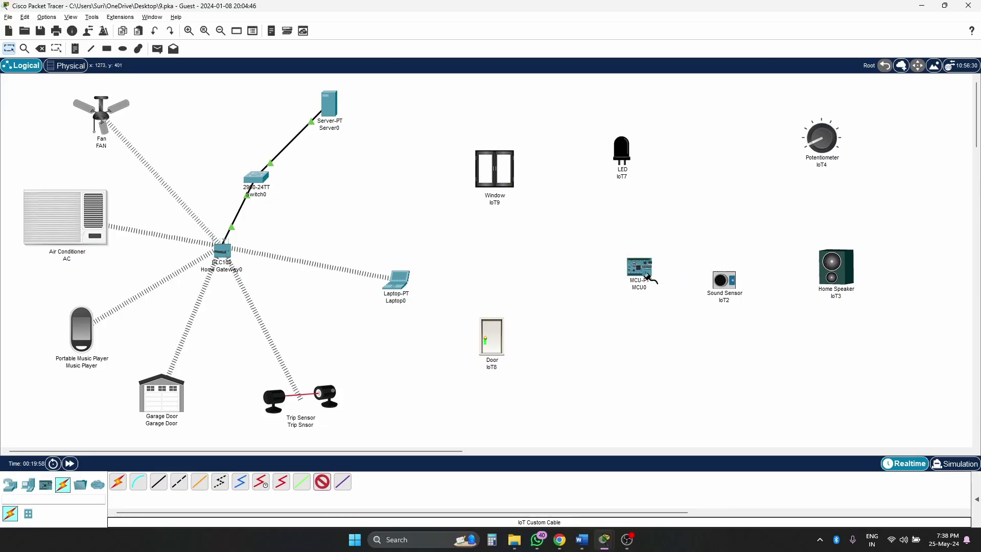
click(725, 282)
click(744, 294)
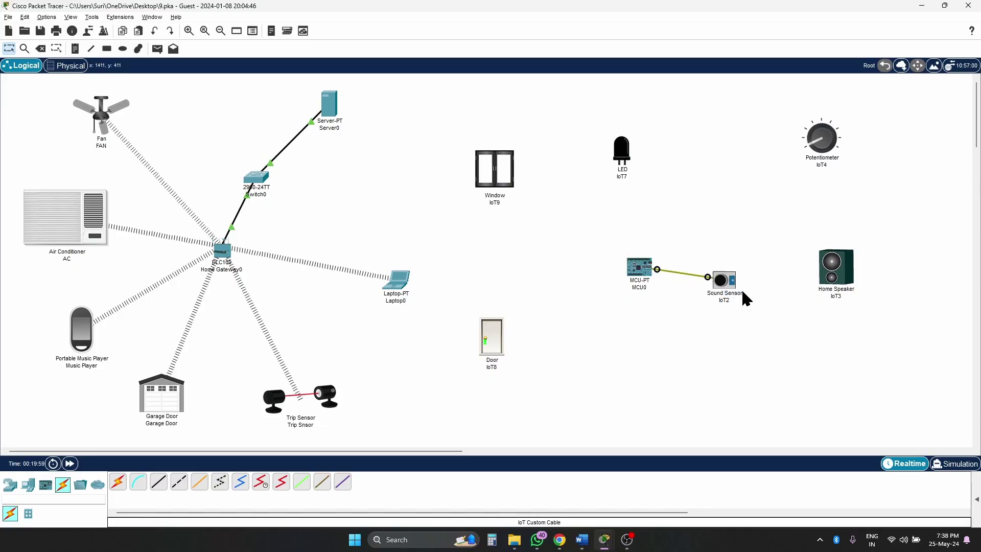
click(323, 484)
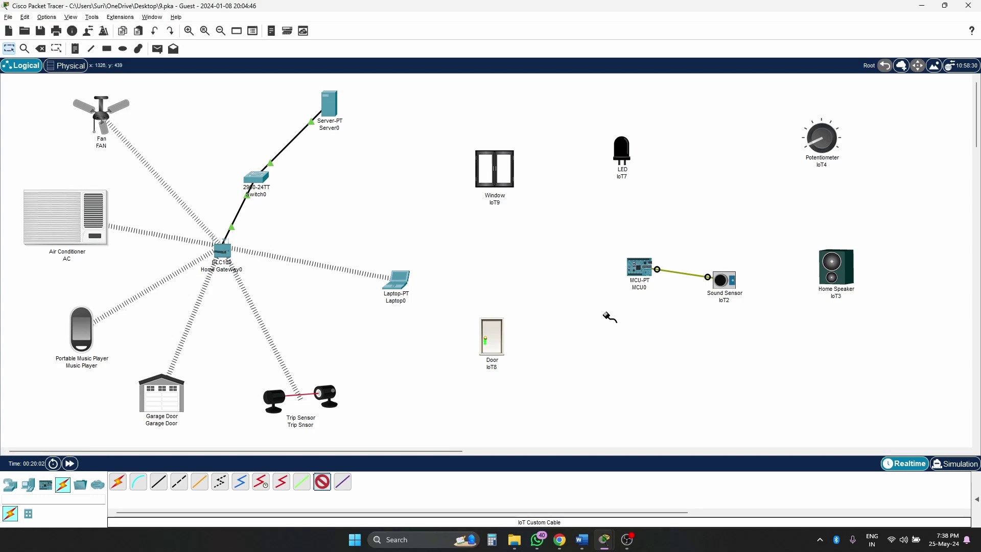
click(639, 267)
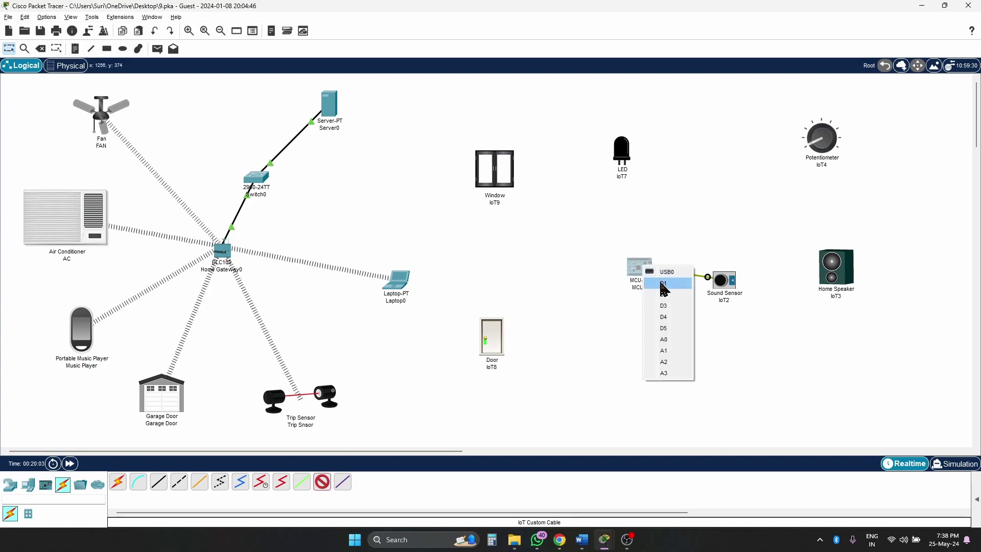
click(663, 283)
click(647, 157)
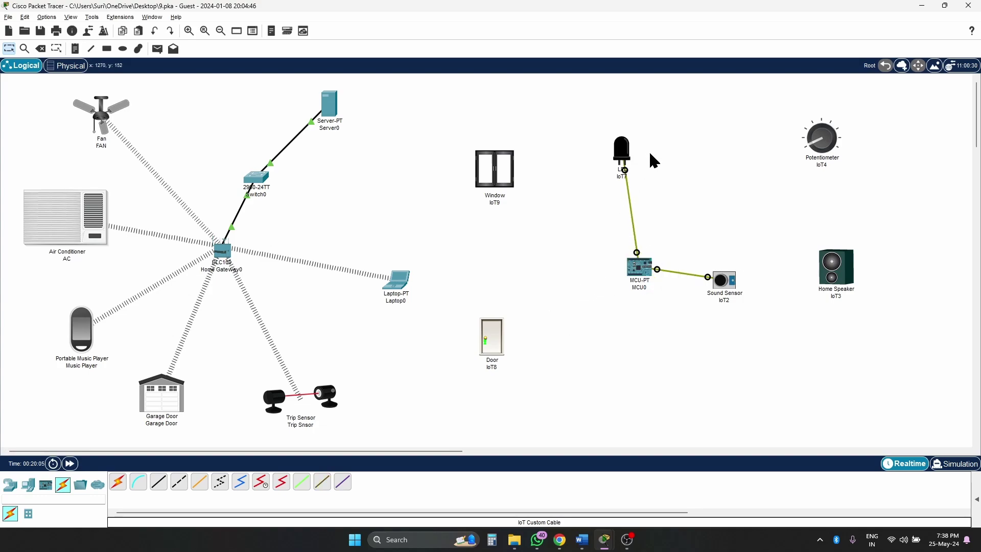
- Cable MCU0 D2 to the Window and D3 to the Door's D0 port
click(323, 482)
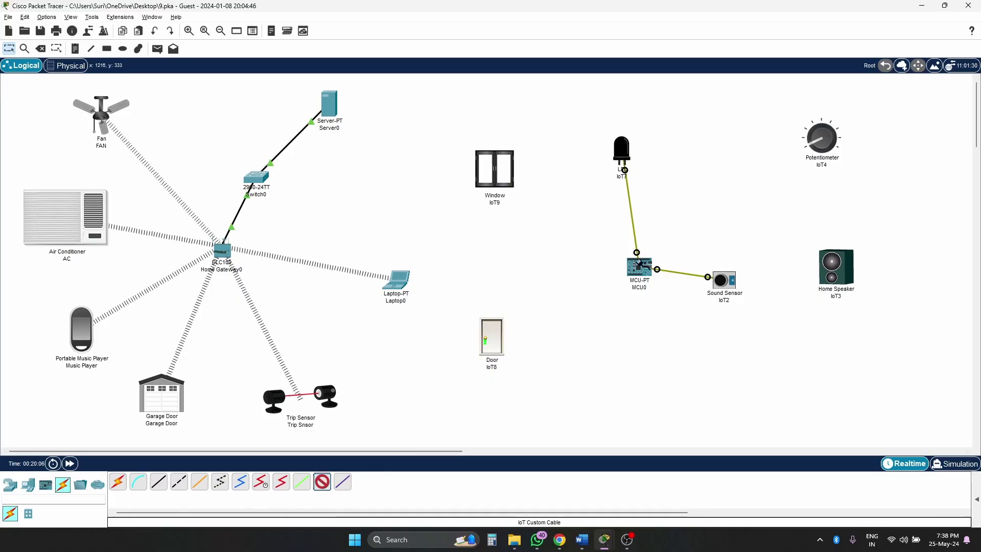
click(638, 266)
click(659, 283)
click(495, 168)
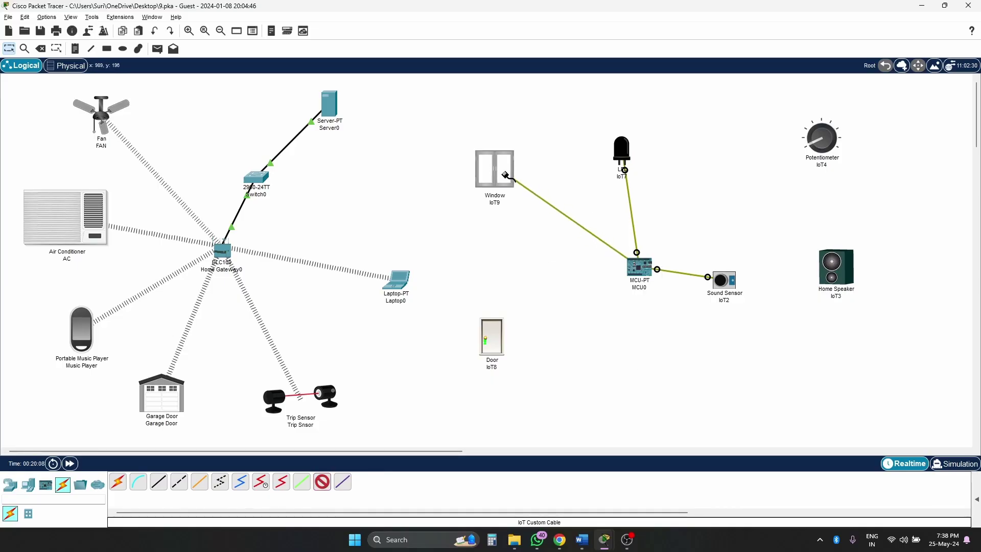
click(527, 181)
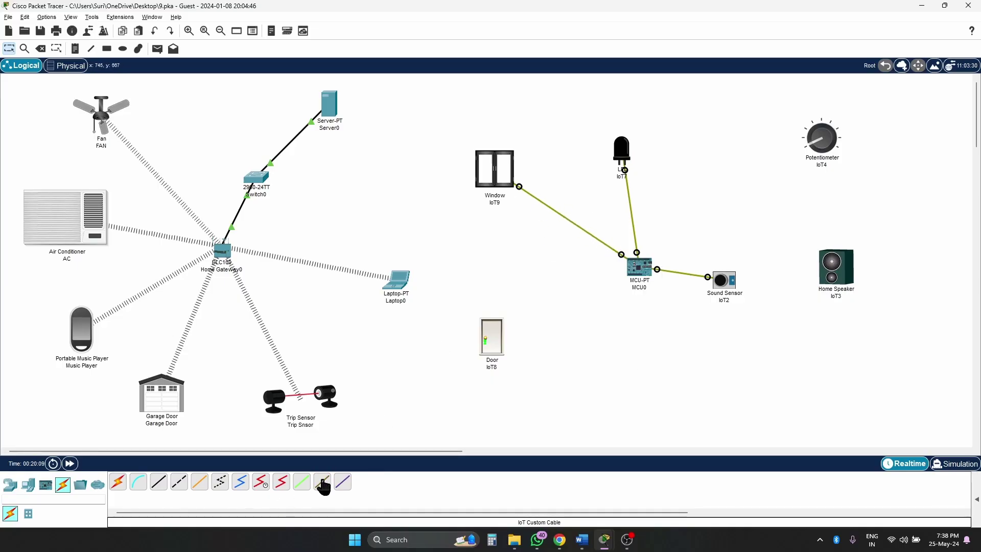
click(648, 291)
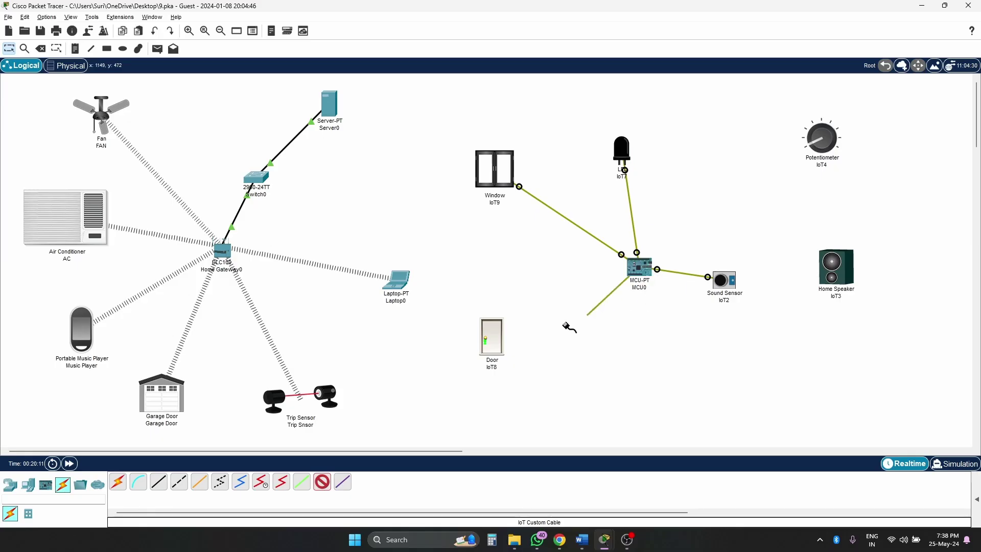
click(490, 346)
click(518, 352)
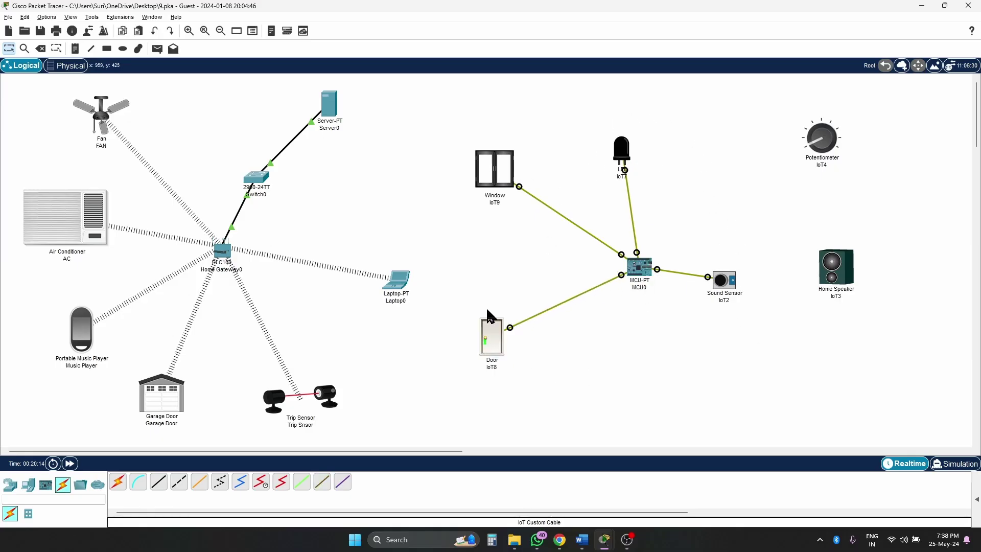
- Tidy the LED, Window, Door, Sound Sensor and Potentiometer around MCU0
drag(628, 159, 599, 170)
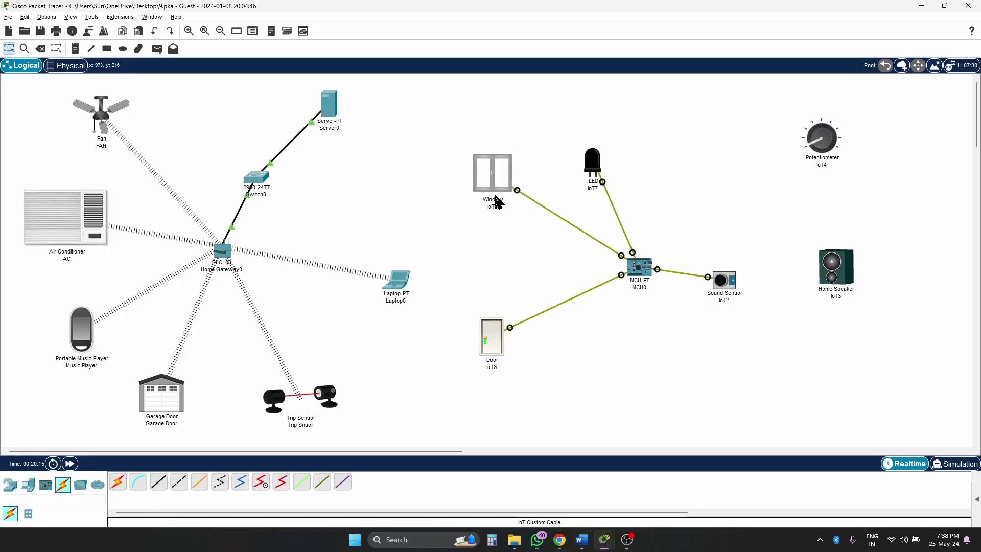
drag(495, 200, 485, 251)
drag(493, 353, 501, 339)
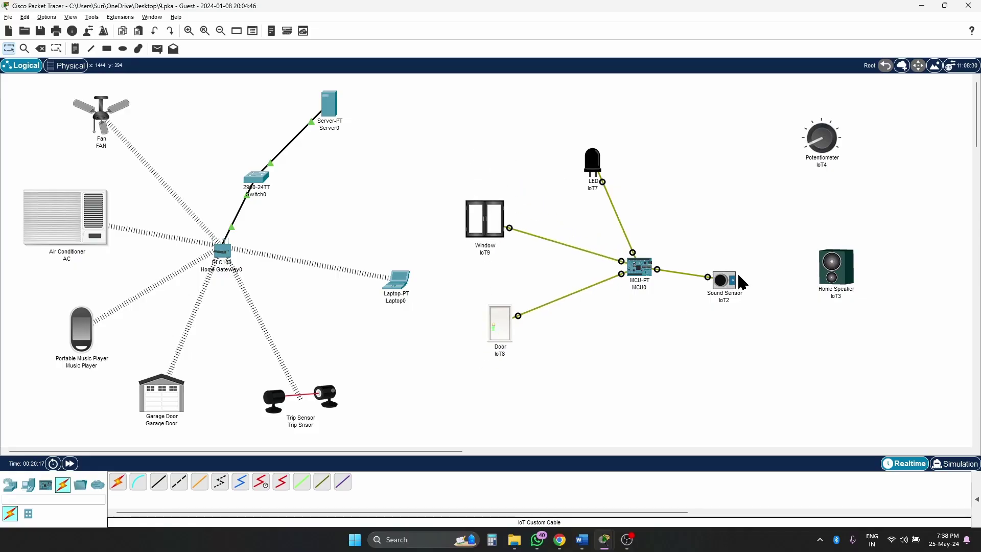
drag(741, 280, 749, 277)
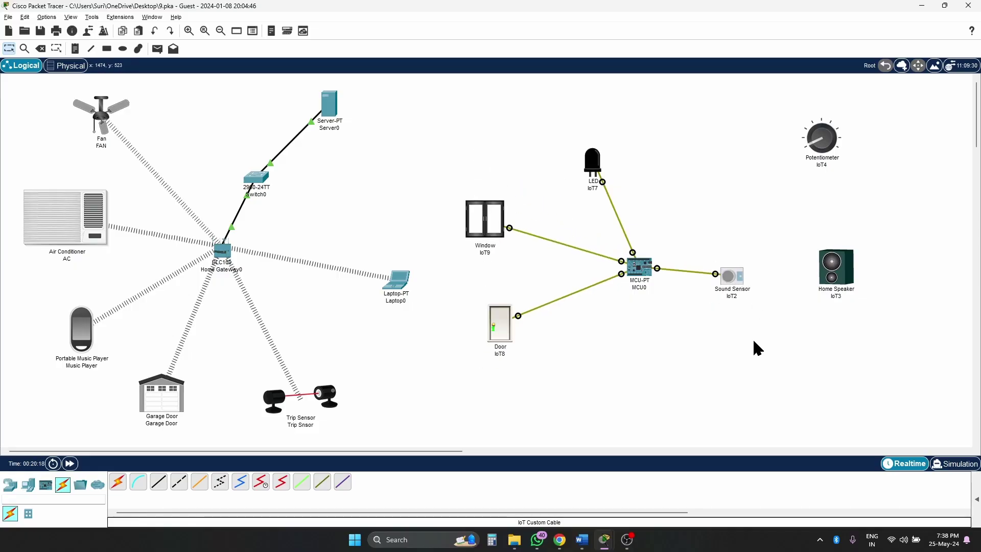
drag(829, 145, 840, 150)
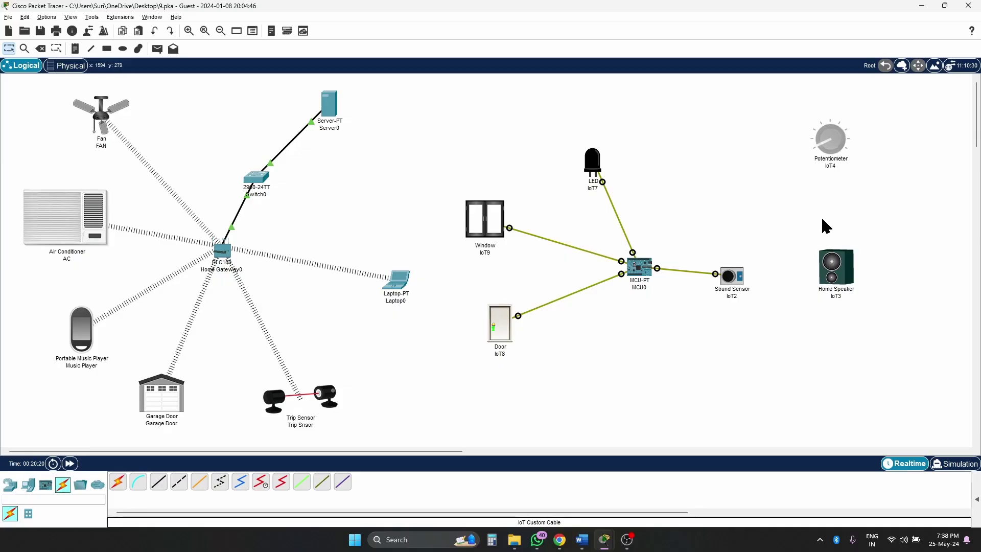
mouse_move(583, 546)
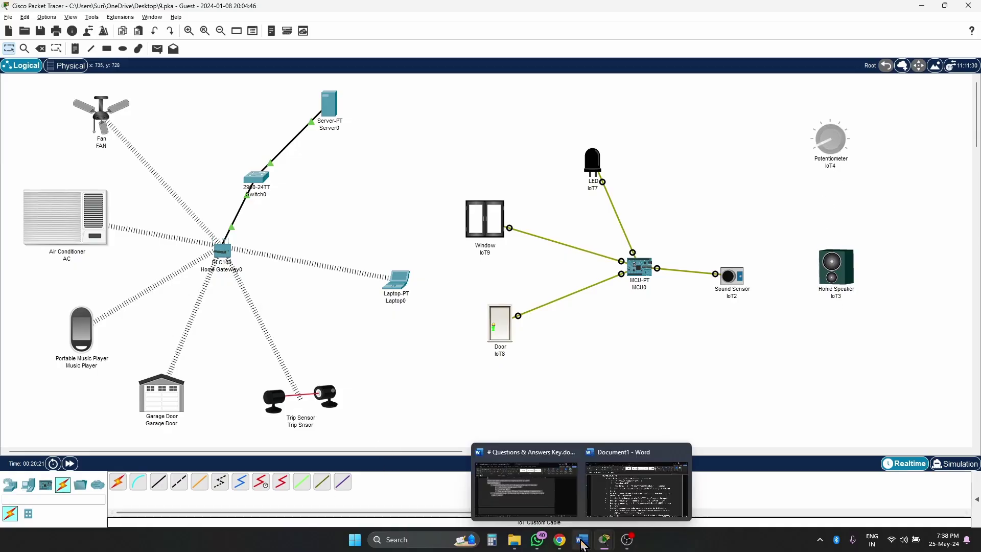
click(613, 506)
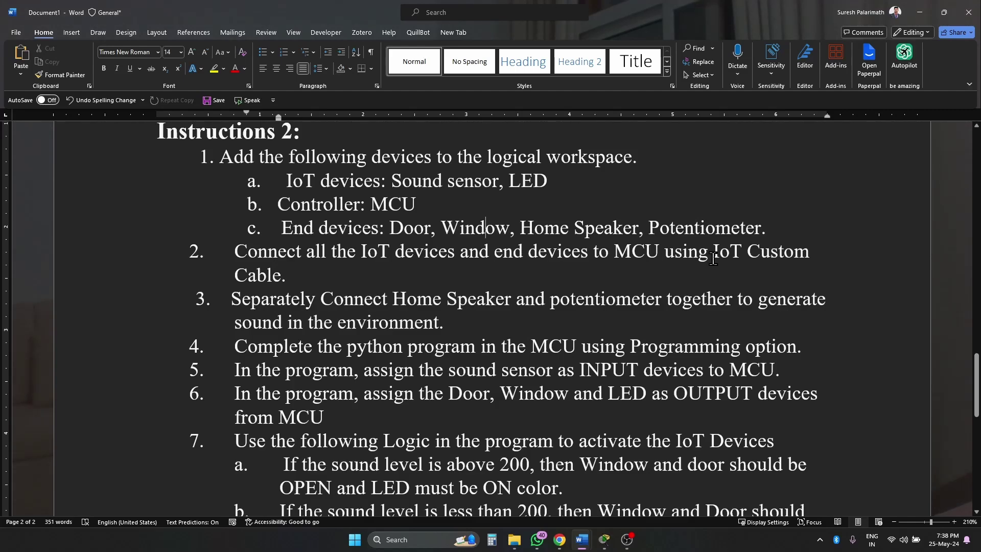
- Highlight instruction step 2 on cabling and step 3 on pairing speaker with potentiometer
drag(280, 276, 234, 251)
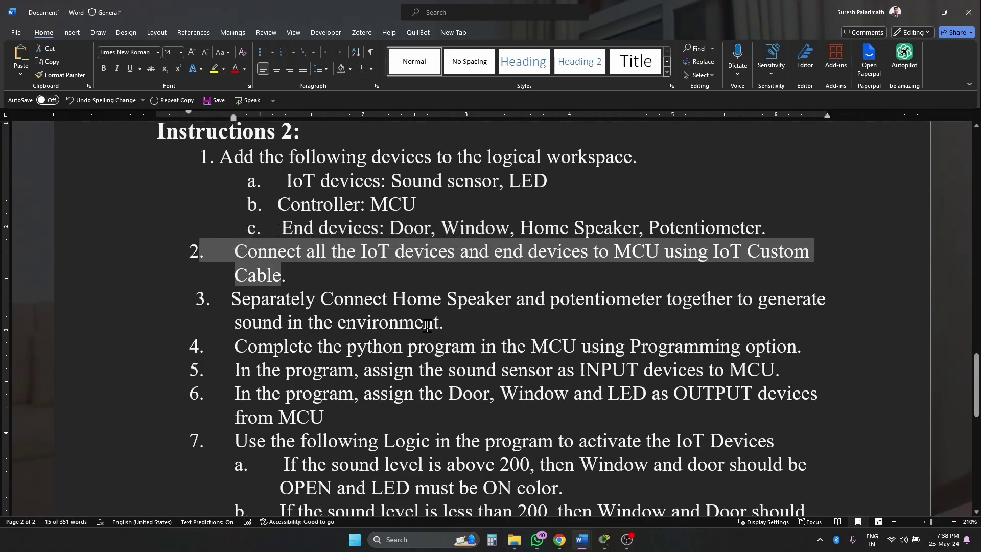
drag(445, 325, 254, 329)
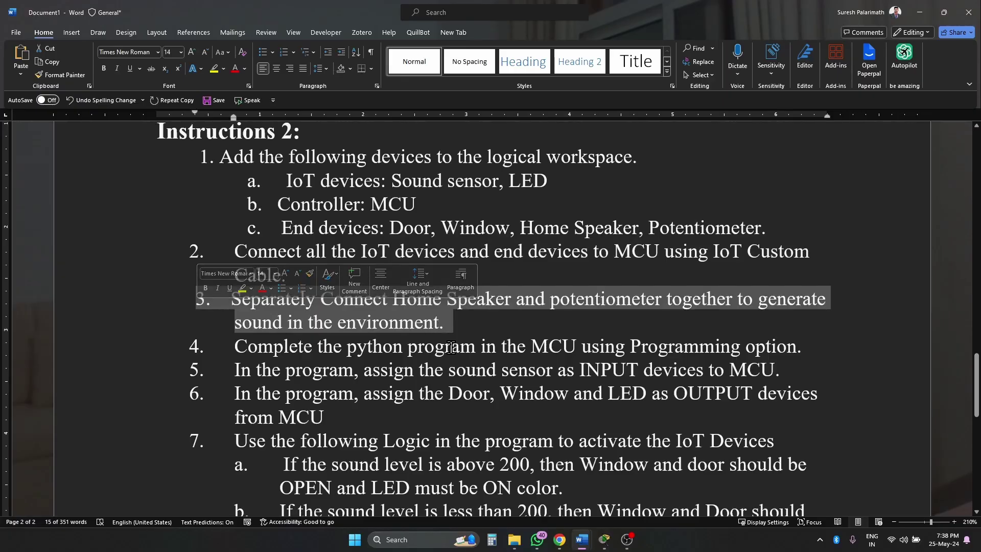
- Move the Sound Sensor farther right, clearing space near the Potentiometer and Home Speaker
mouse_move(604, 539)
click(591, 495)
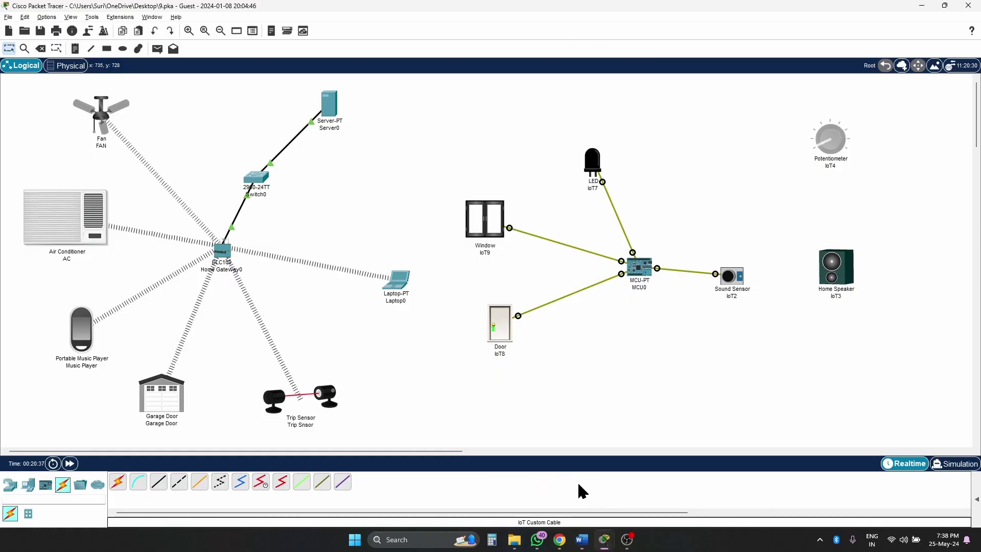
drag(750, 278, 768, 272)
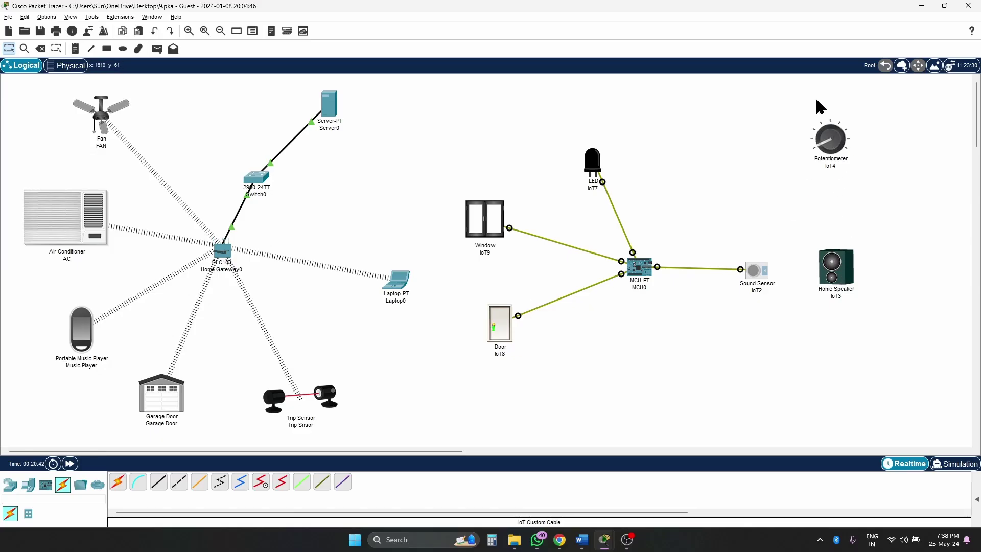
drag(803, 119, 877, 344)
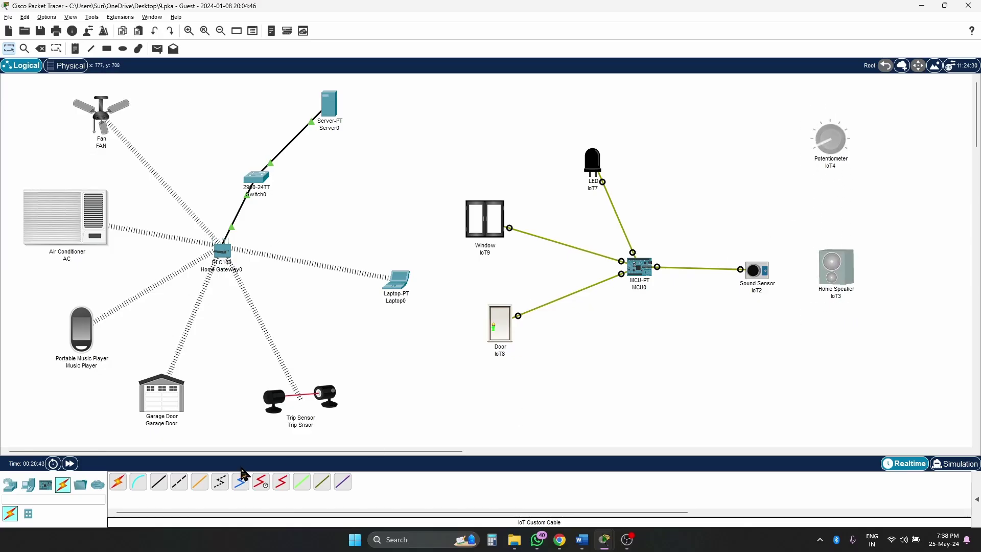
click(750, 367)
- Cable the Potentiometer to the Home Speaker with an IoT custom cable
click(322, 482)
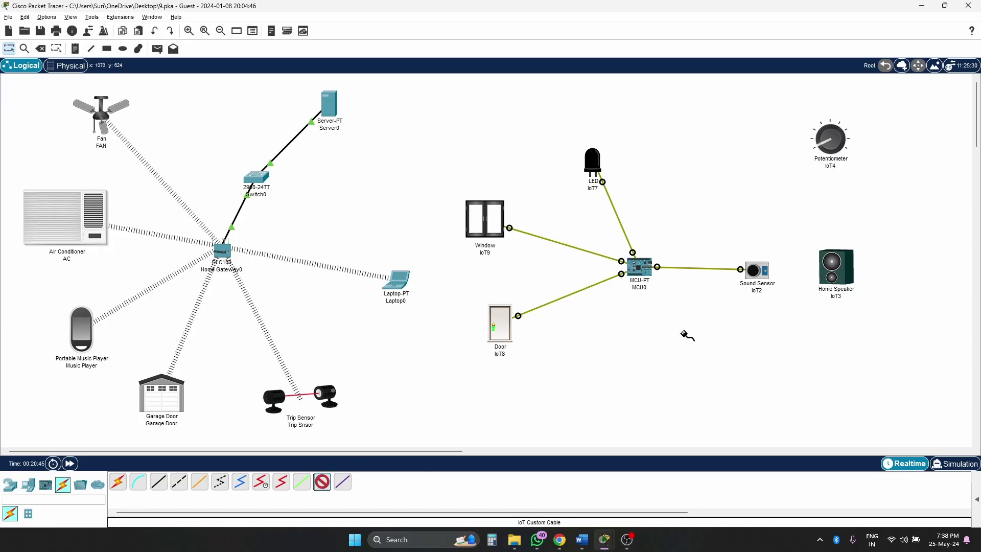
click(842, 145)
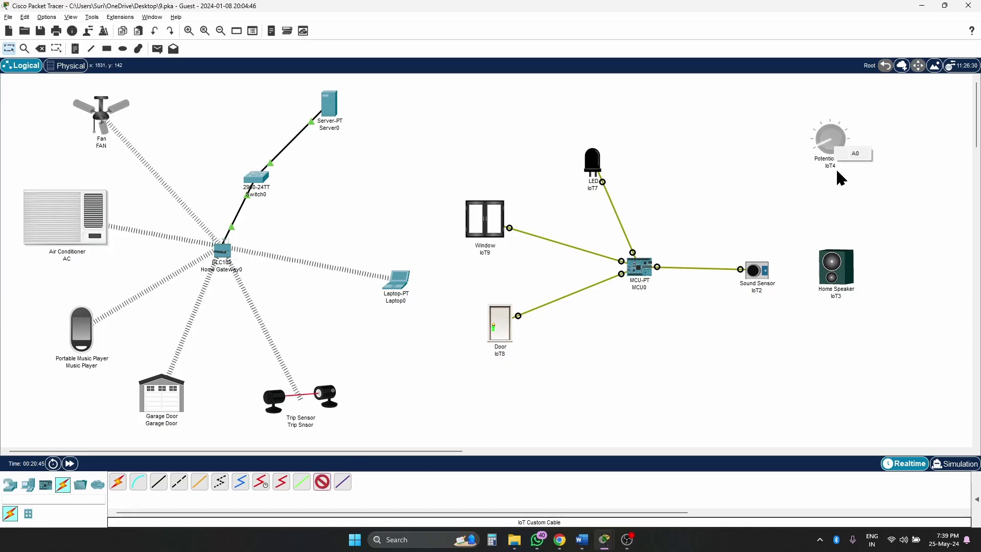
click(860, 154)
click(843, 268)
click(863, 277)
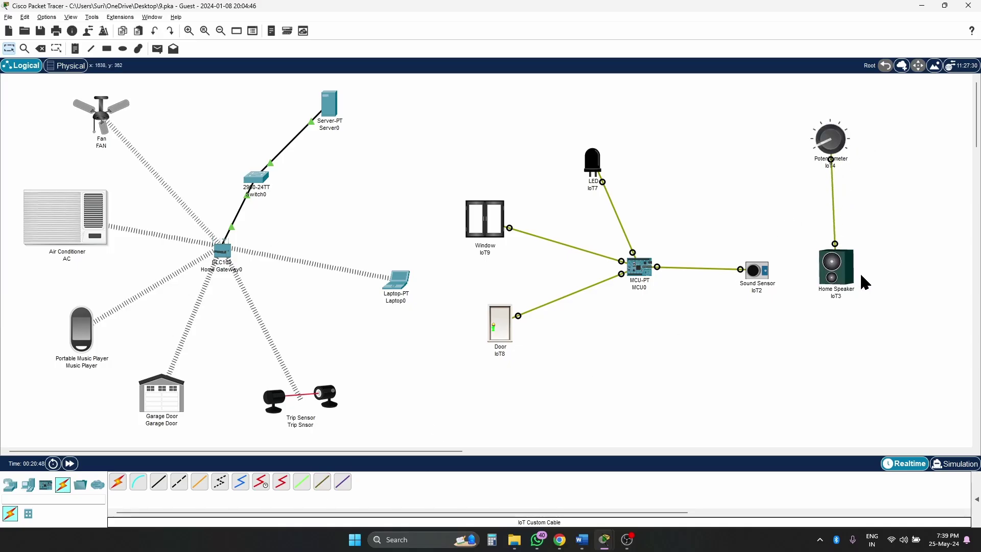
drag(823, 134, 827, 136)
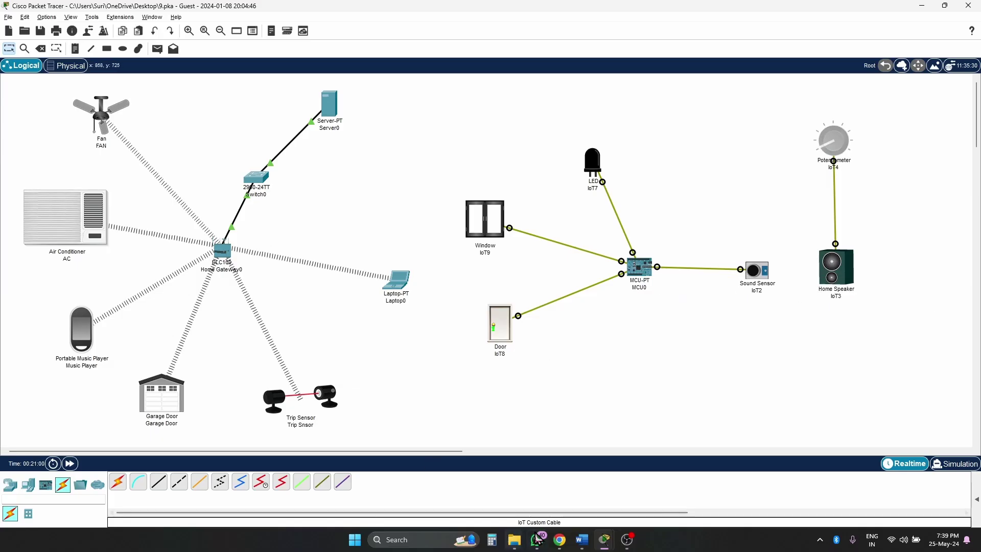
mouse_move(582, 542)
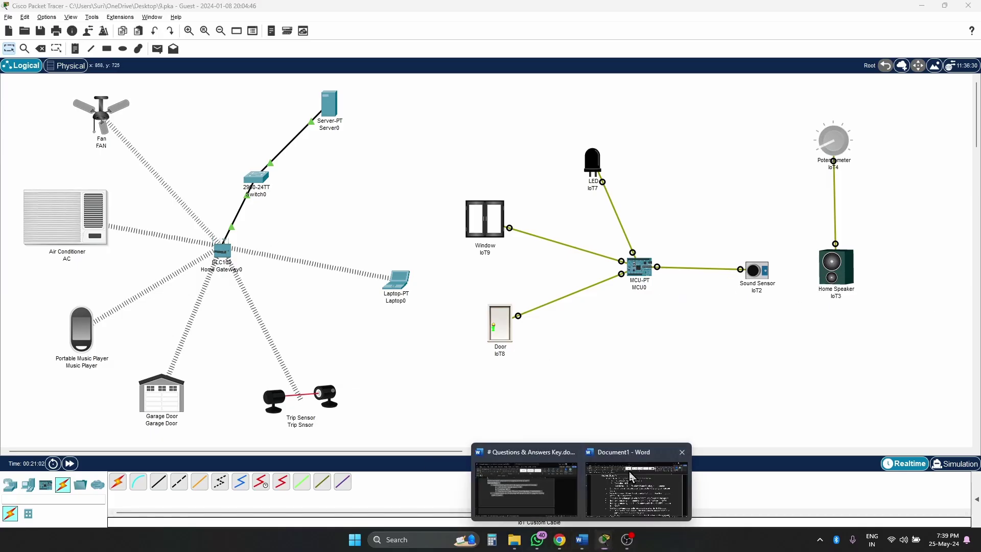
click(639, 486)
scroll(549, 323, down, 2)
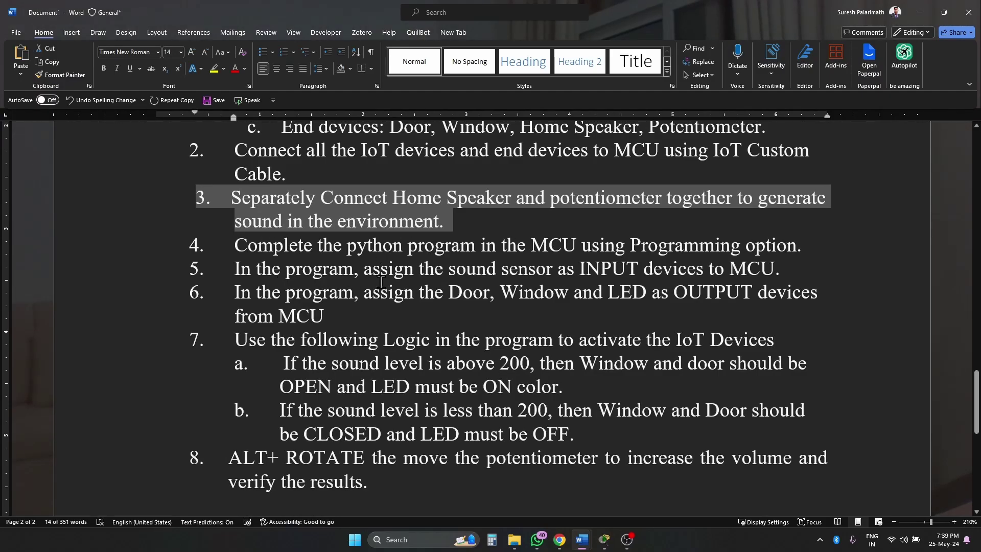
double_click(608, 271)
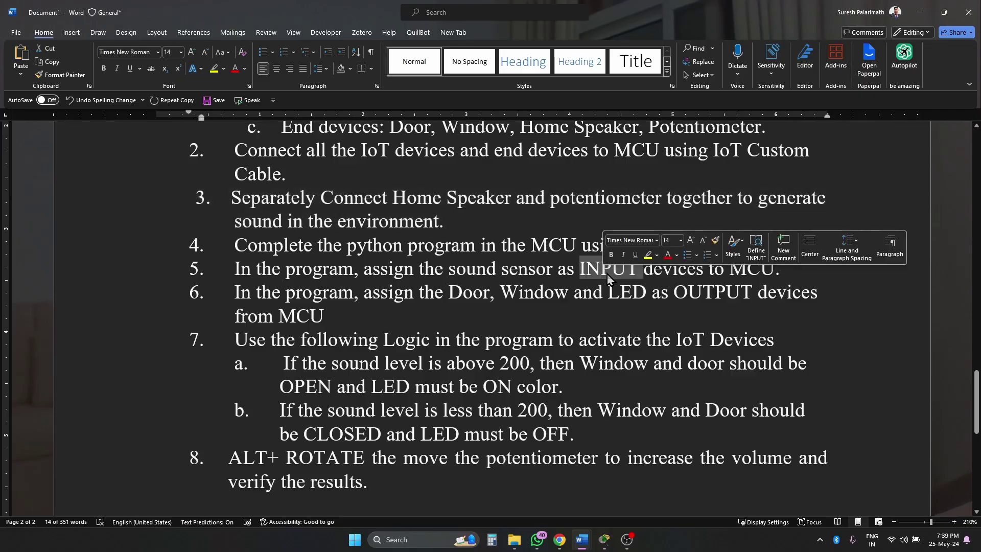
click(730, 276)
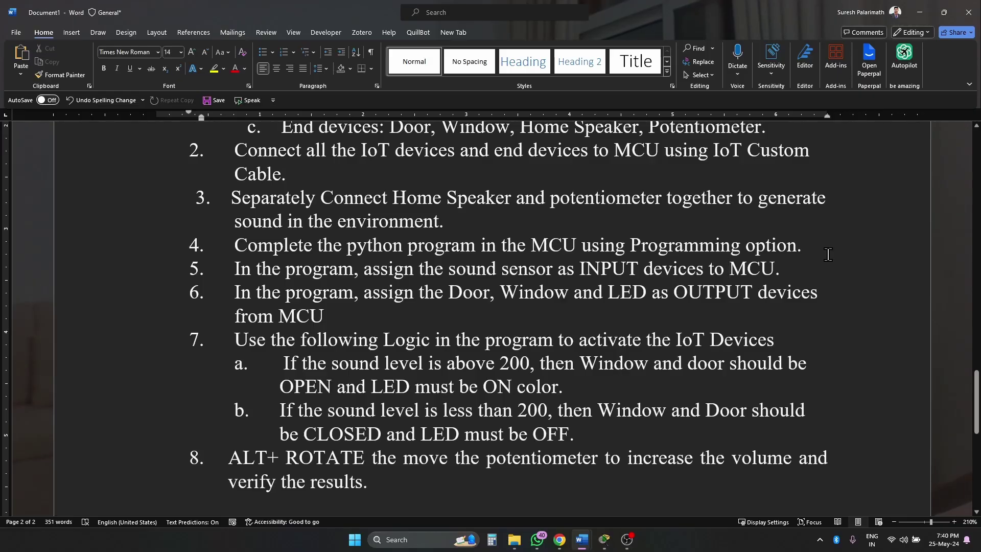
mouse_move(584, 547)
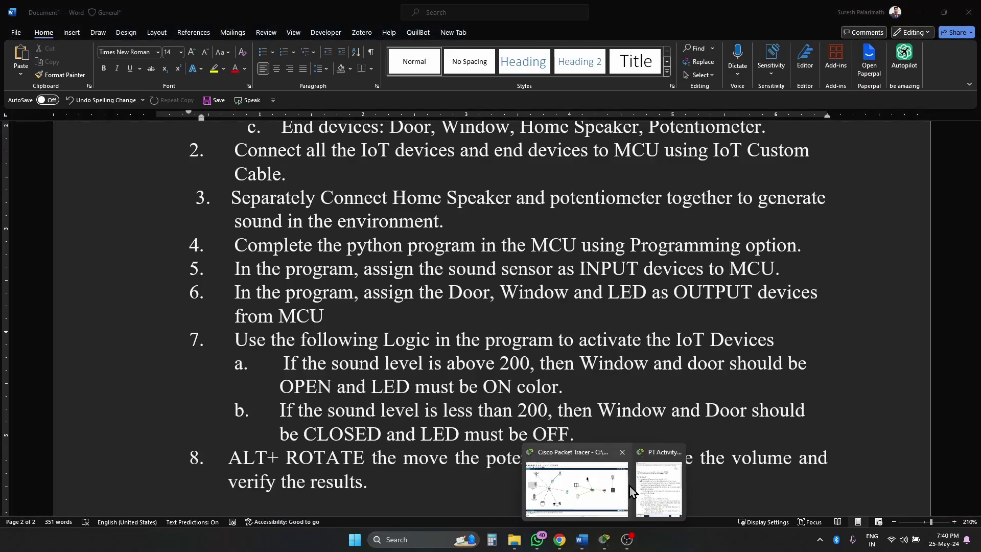
click(598, 483)
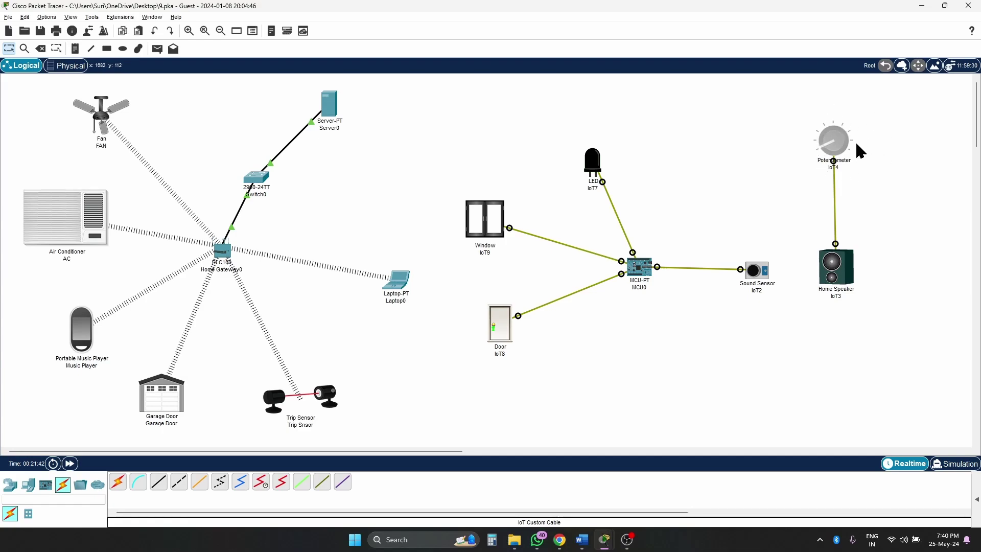
- Bring up MCU0's configuration window on the Programming tab
mouse_move(834, 152)
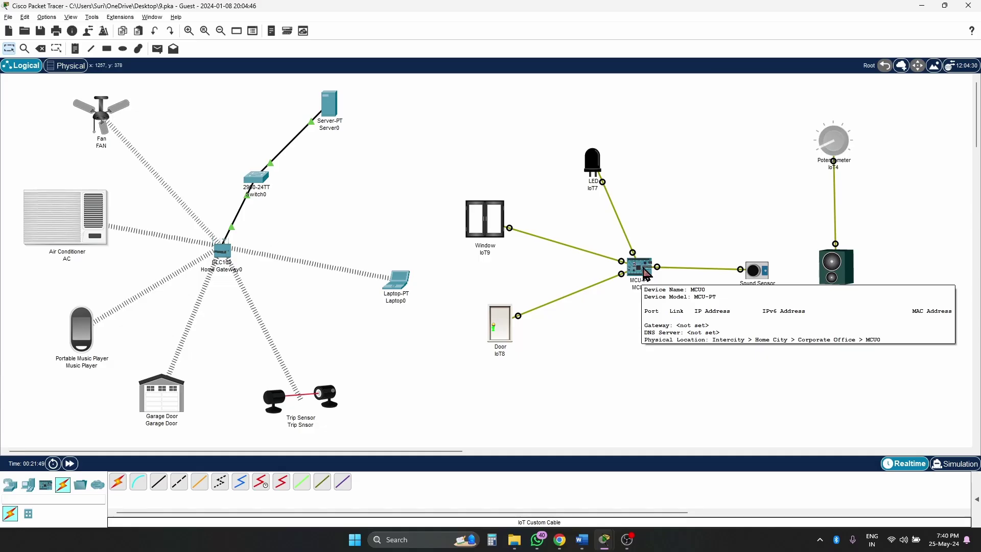
click(644, 278)
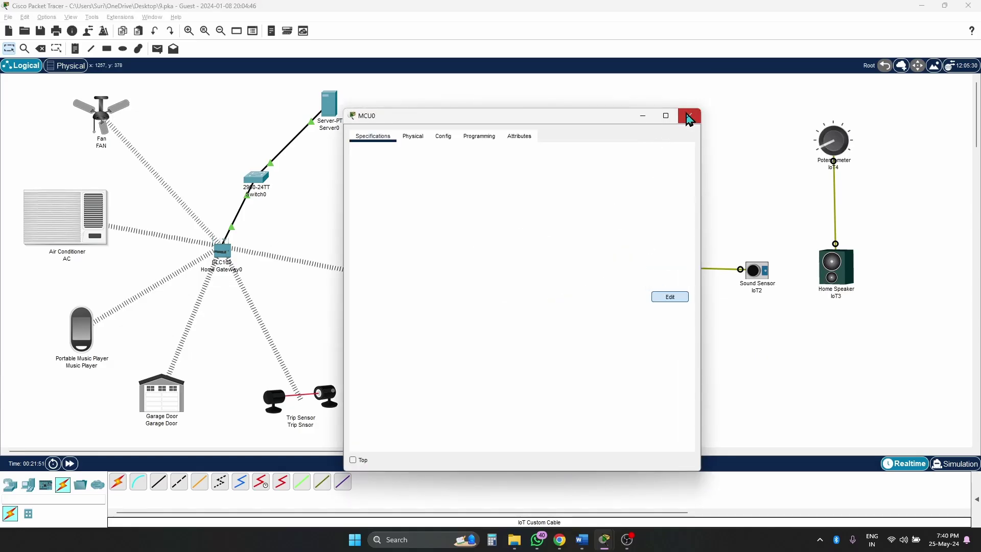
click(689, 115)
click(630, 271)
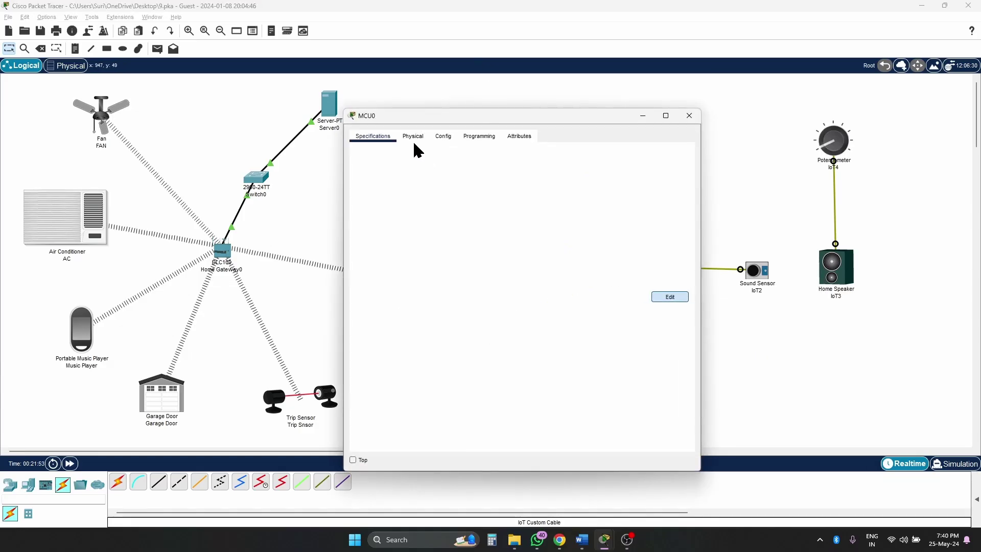
click(479, 136)
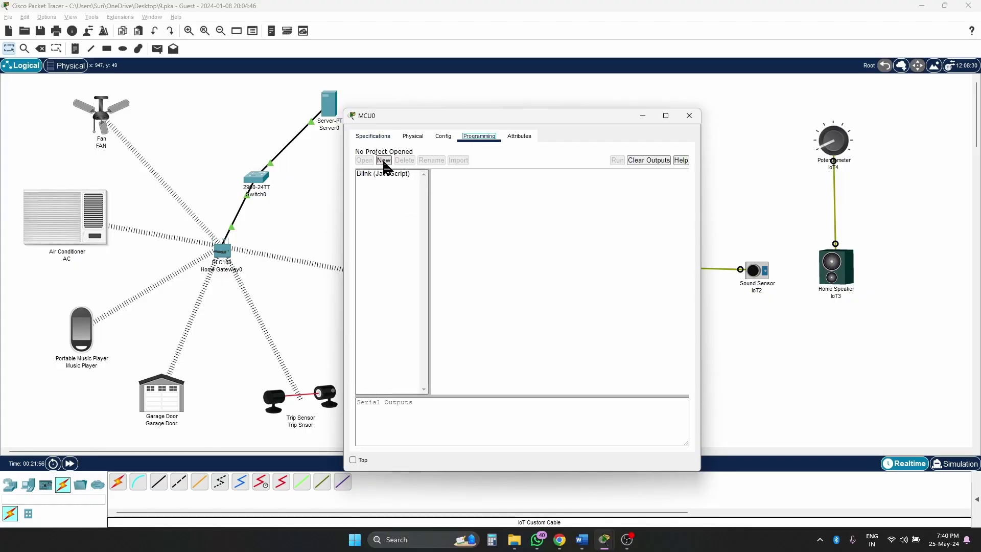
- Create an Empty - Python project named MCU1 and open its main.py
click(384, 160)
click(477, 291)
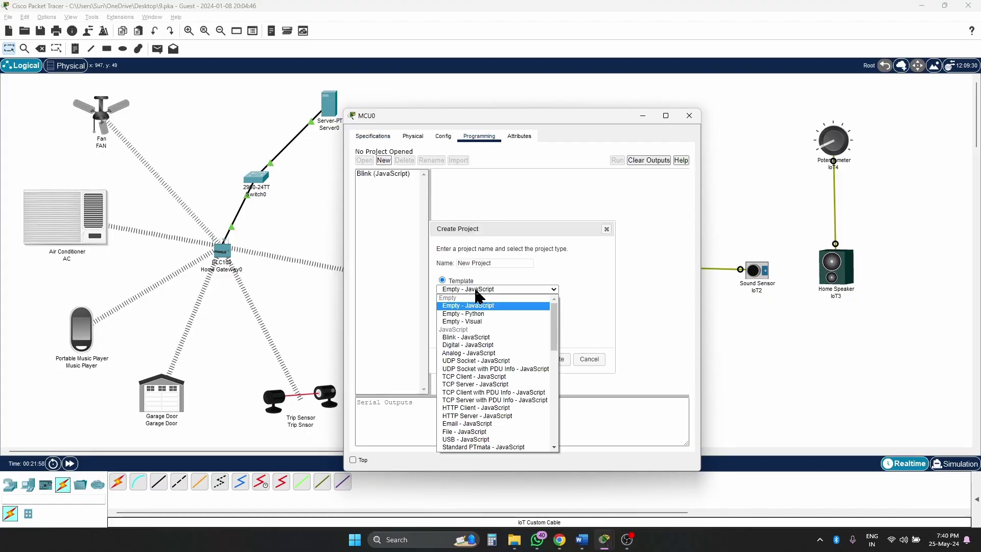
click(500, 314)
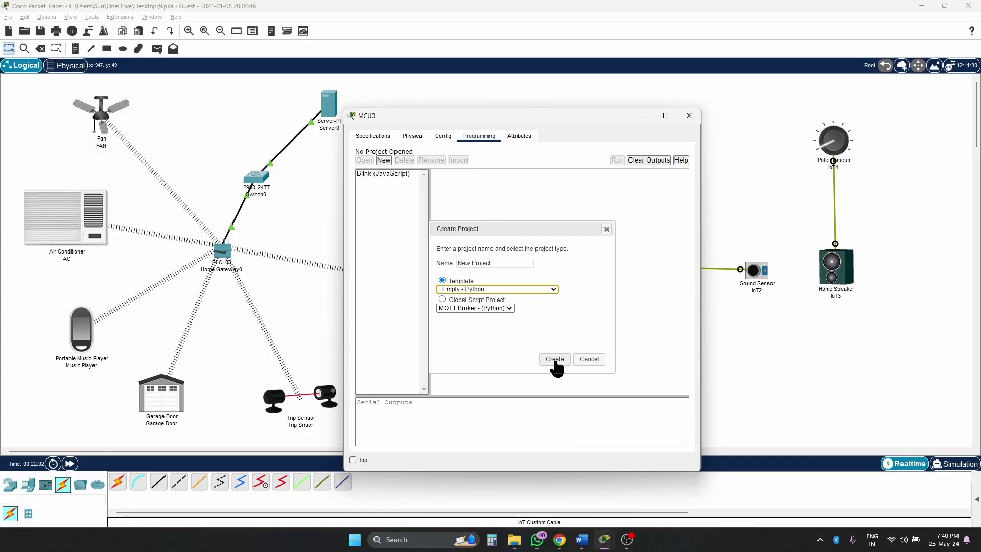
double_click(521, 267)
key(BackSpace)
key(BackSpace)
key(BackSpace)
key(BackSpace)
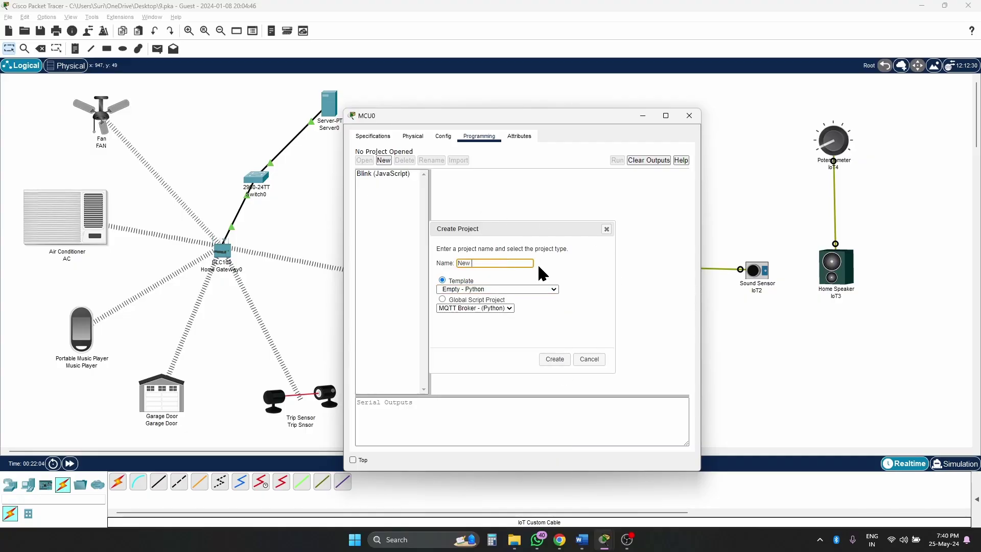
text(MCU1)
click(554, 359)
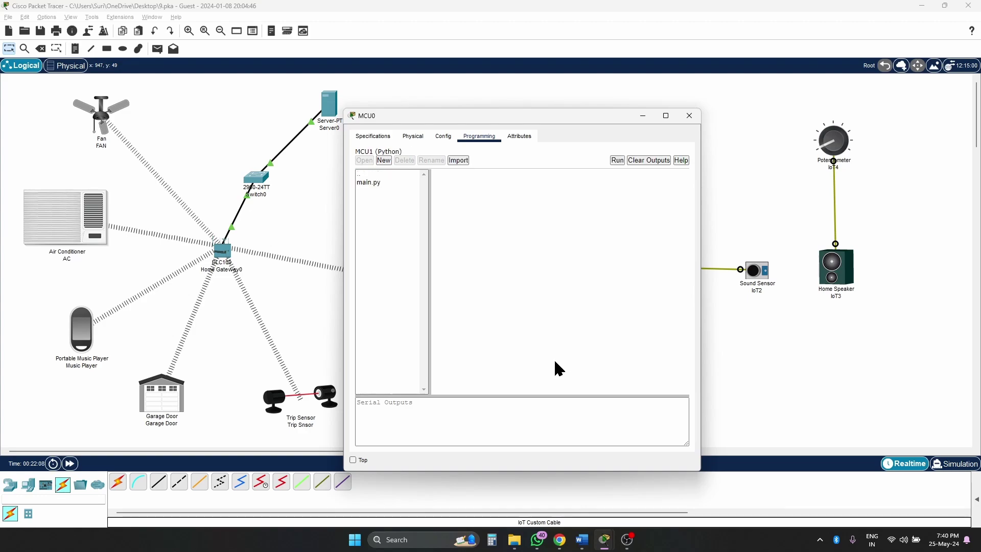
double_click(371, 185)
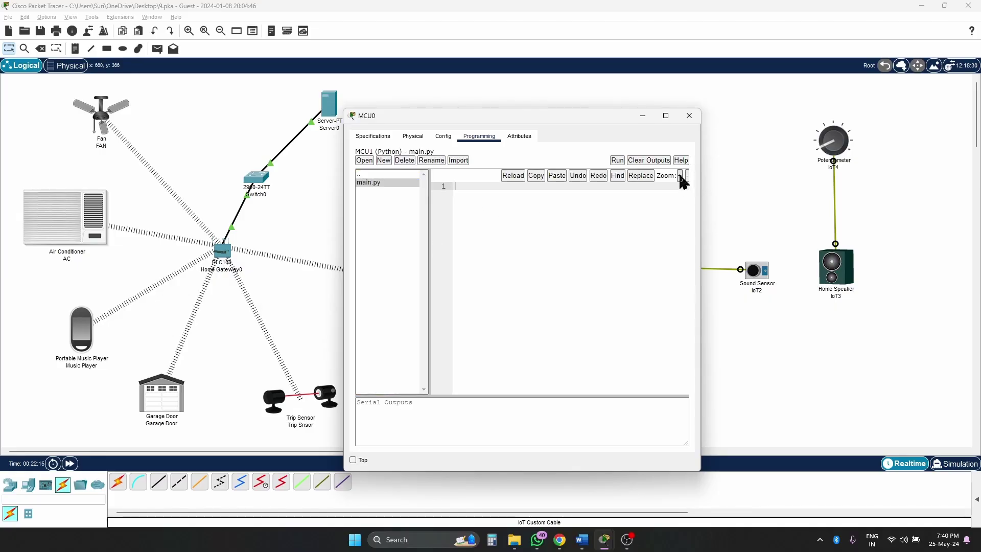
- Widen the MCU0 window and enter 'from gpio import *' followed by blank lines in main.py
drag(612, 117, 539, 41)
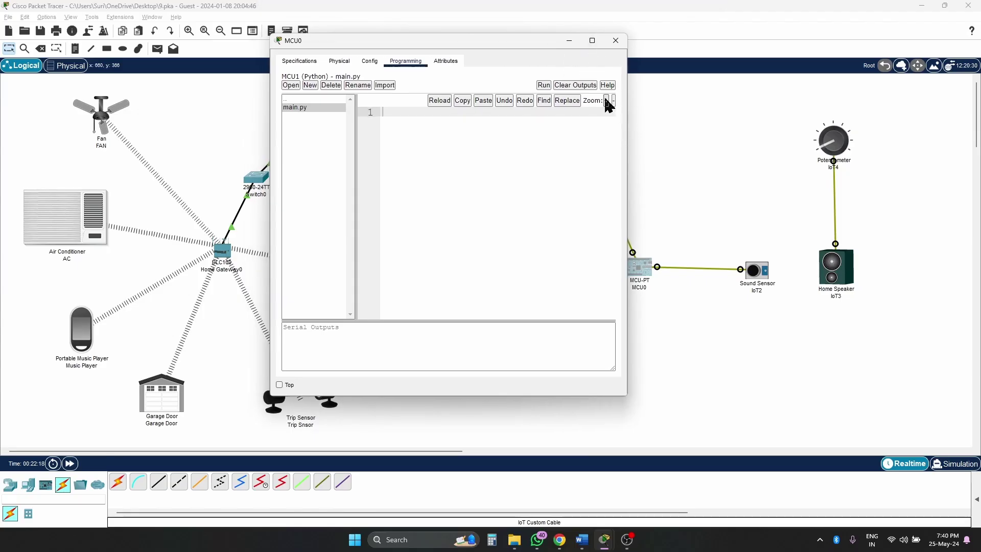
drag(628, 184, 718, 186)
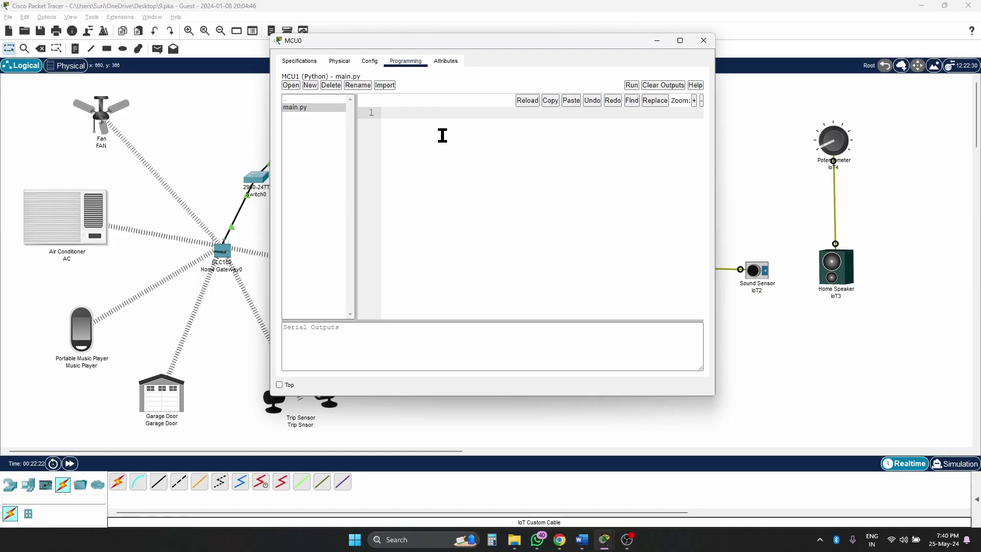
text(pio import *)
key(Return)
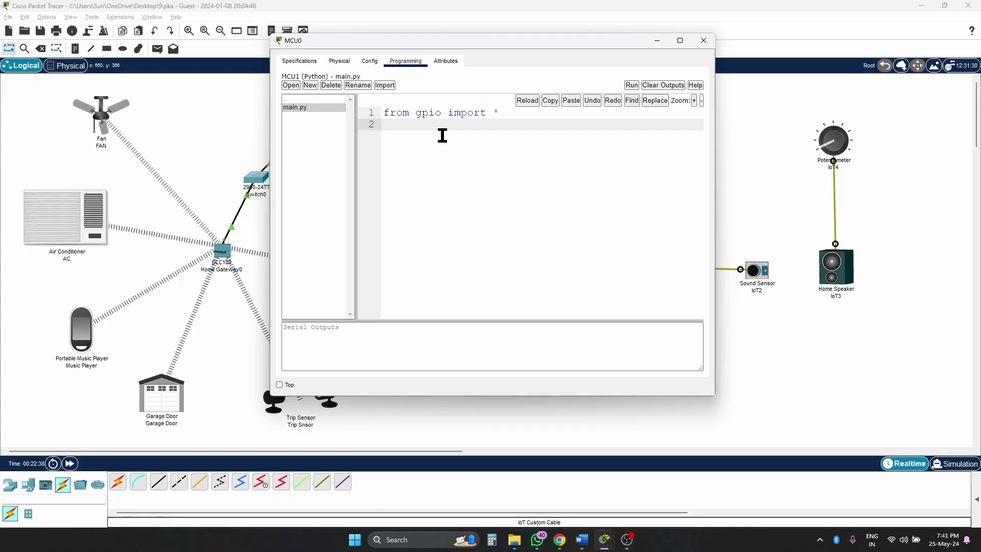
key(Return)
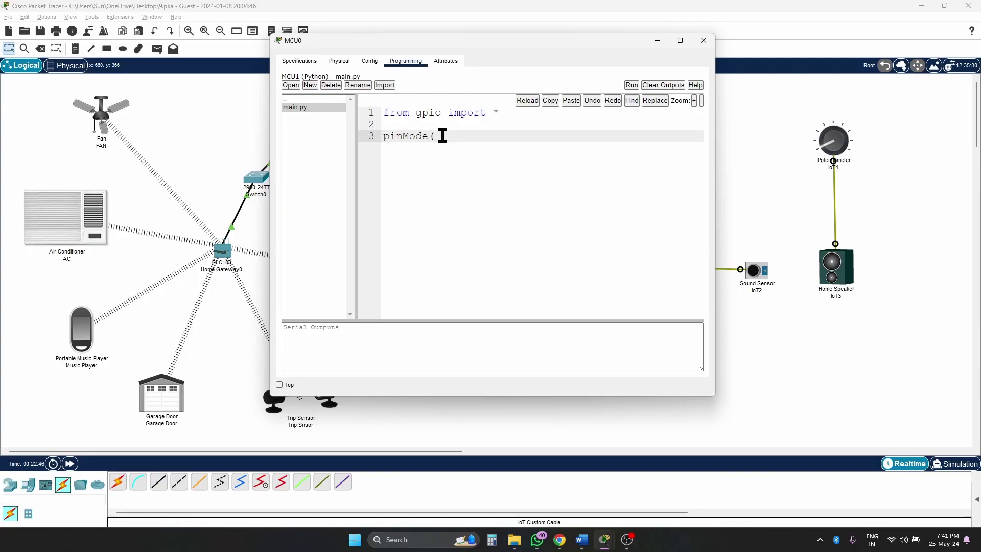
drag(487, 45, 254, 57)
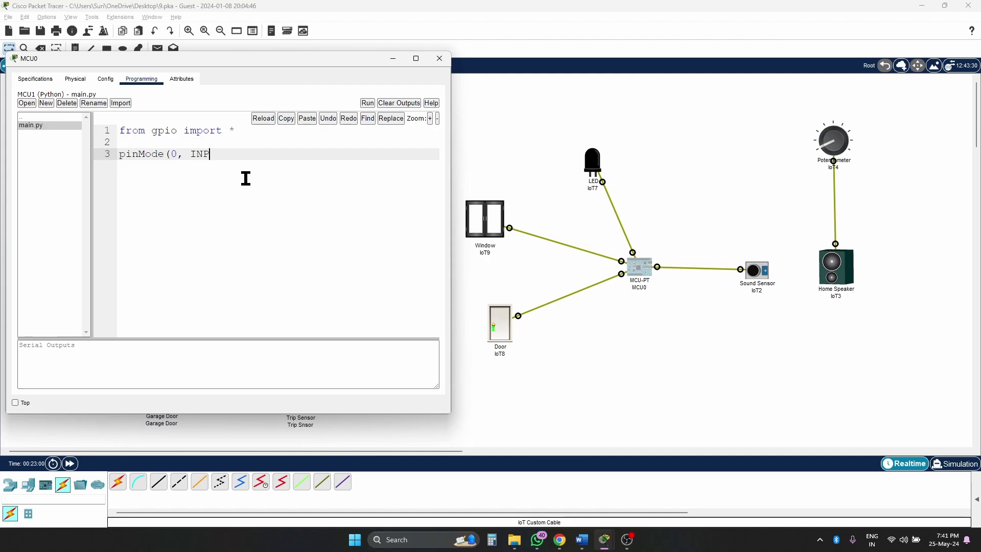
- Finish pinMode(0, INPUT) and add pinMode(1, OUTPUT), pinMode(2, OUTPUT), pinMode(3, OUTPUT)
key(BackSpace)
text(UT))
key(Return)
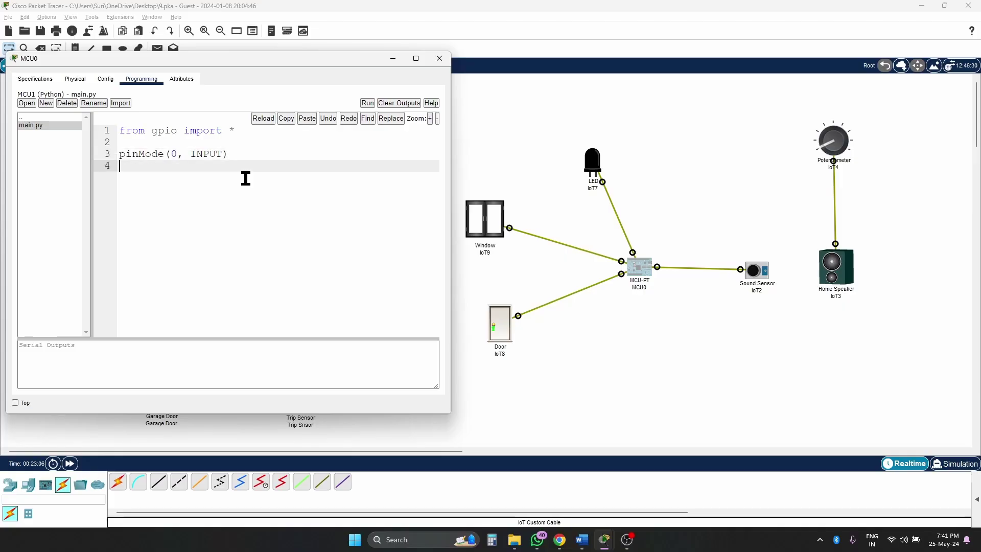
text(pinMode(1, OUTPU)
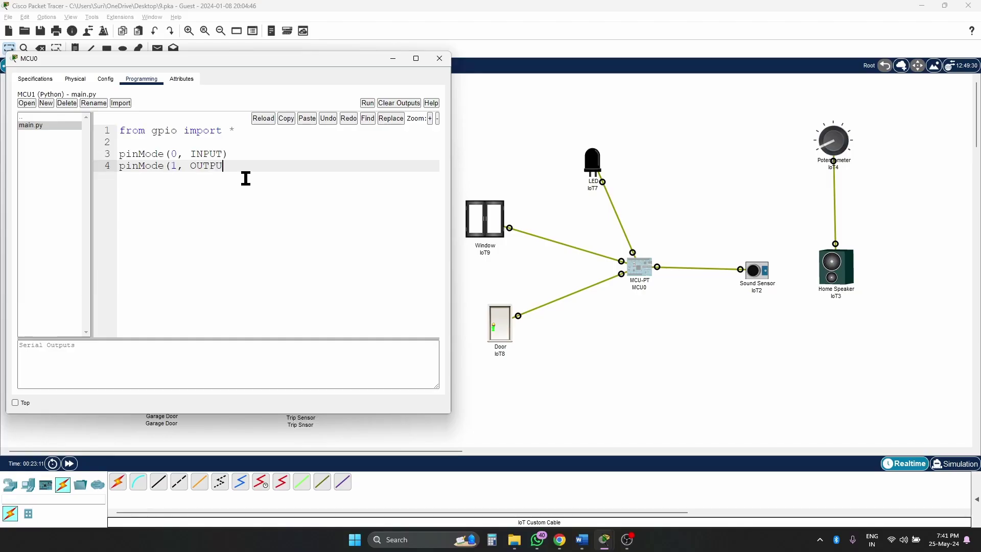
text(T))
key(Return)
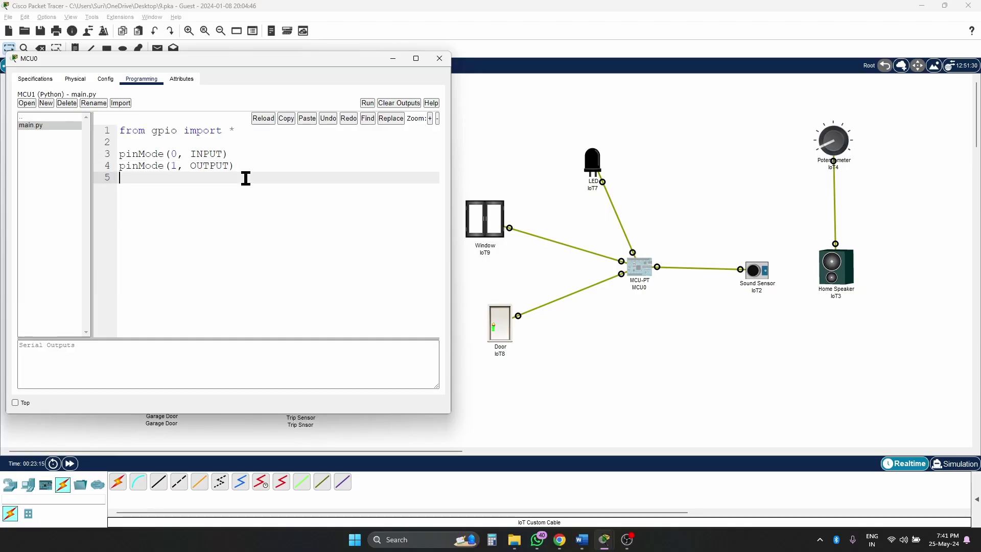
text(pinMode(2, OUTPUT)
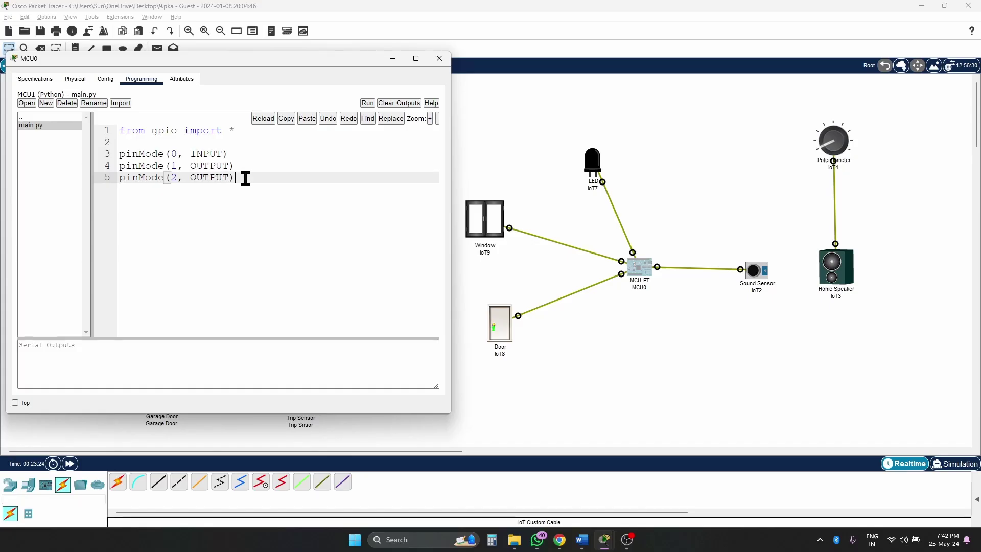
key(Return)
text(pinM)
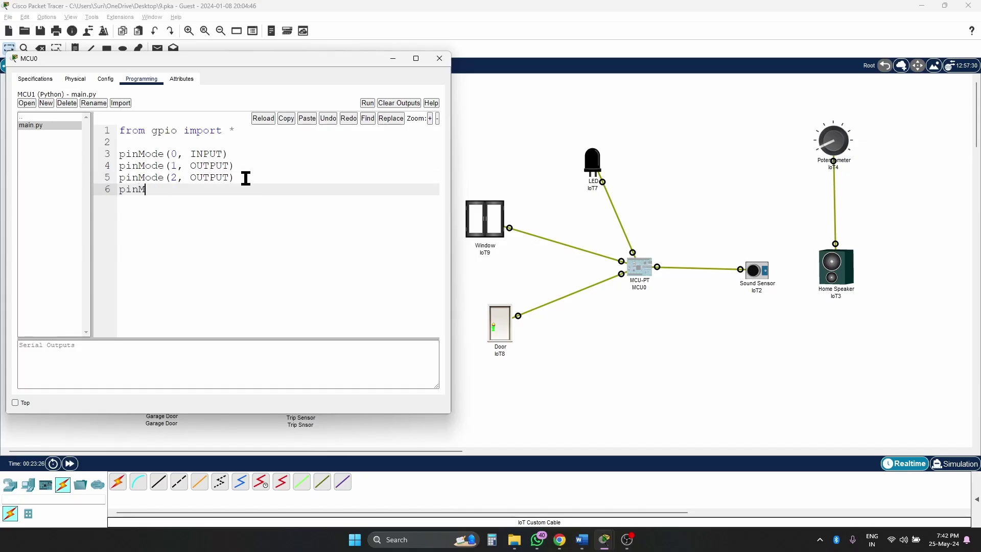
text(ode(3, OUTPUT))
key(Return)
key(Return)
key(Return)
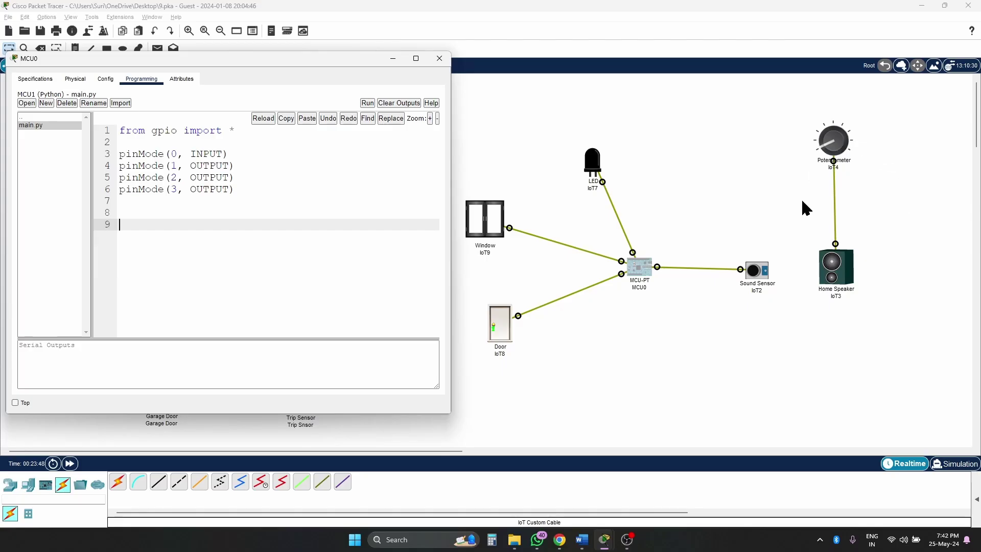
- Type 'while True:' on line 8 with an indented 'if digitalReader(0)>=200' beneath it
click(129, 214)
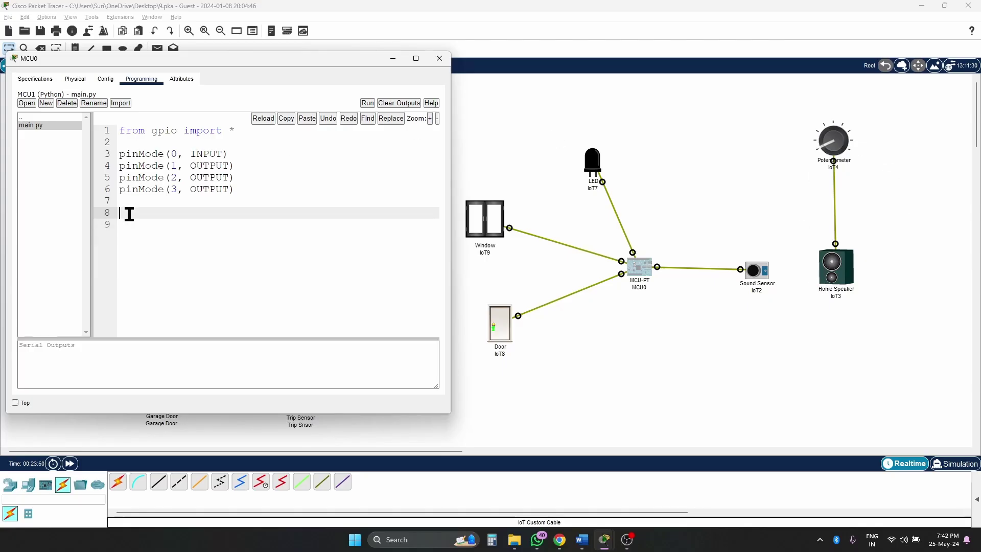
text(h)
key(BackSpace)
text(while Tr)
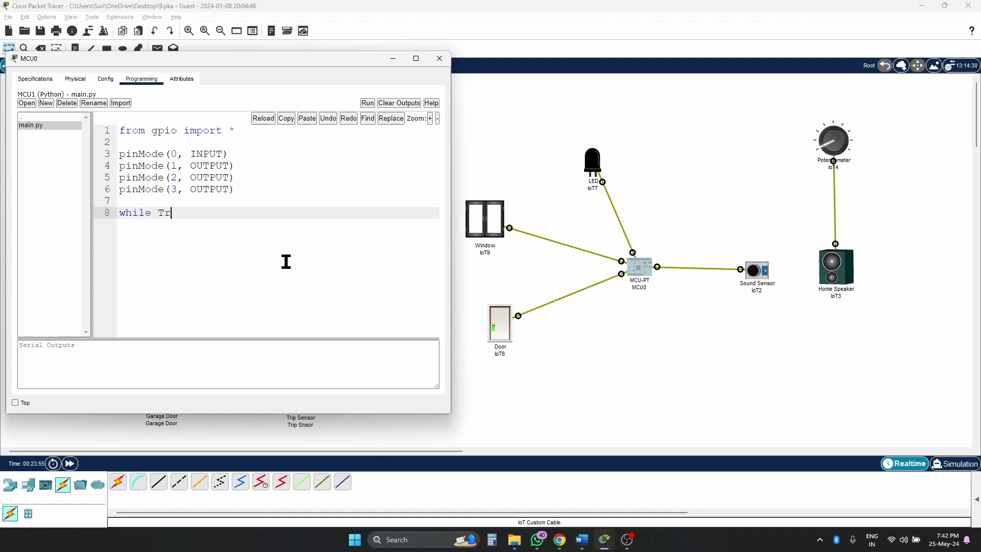
text(ue:)
key(Return)
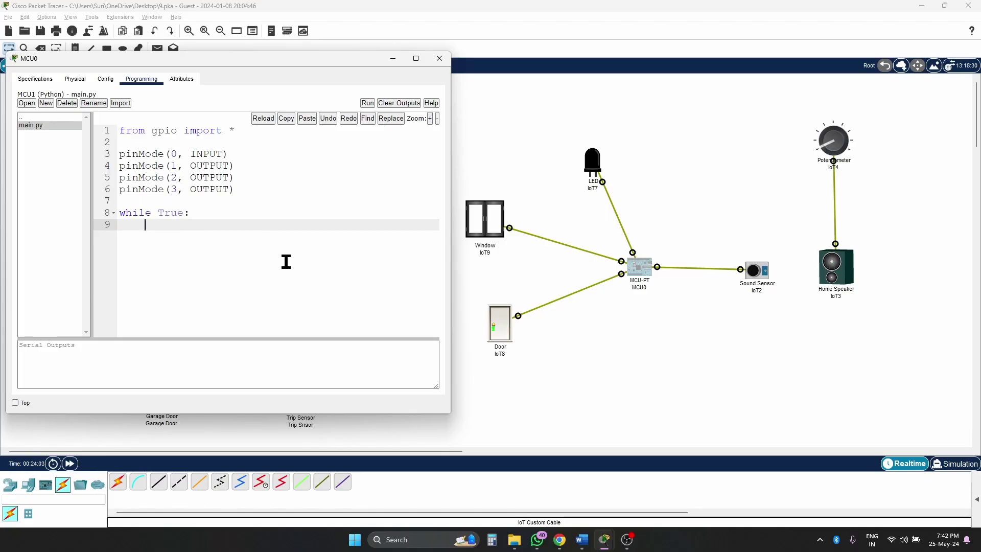
key(Tab)
text(if digital)
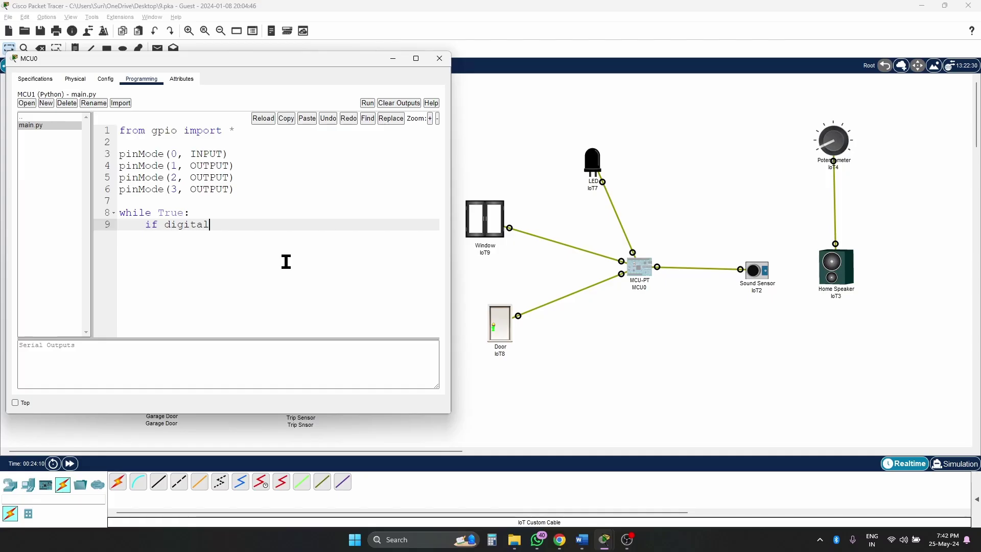
text(Reader(0)>=200:)
key(alt+Tab)
key(alt+Tab)
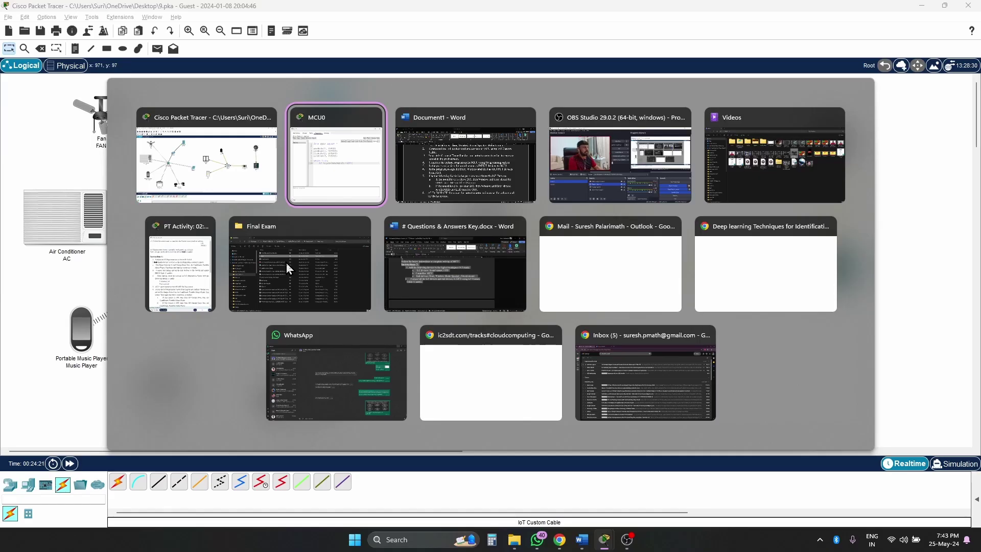
key(alt+Tab)
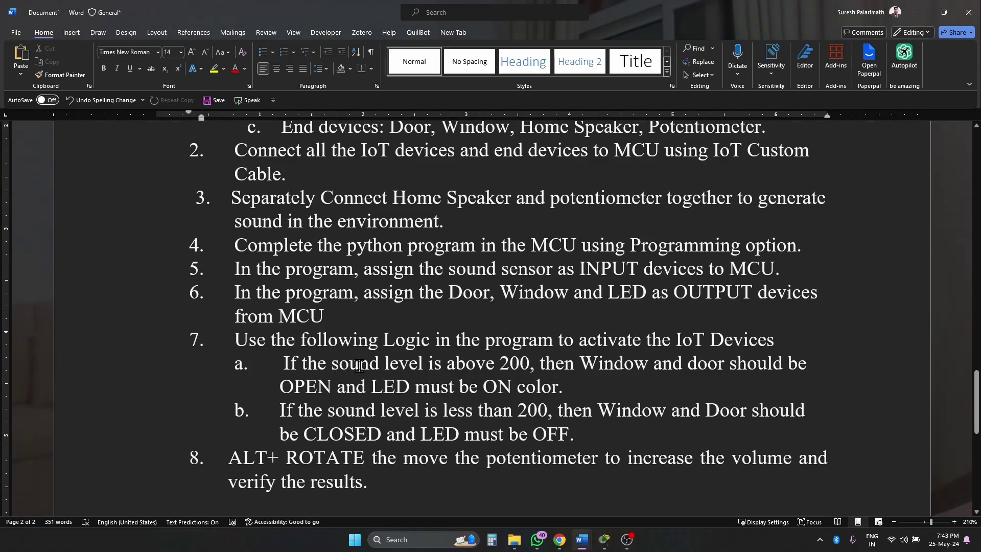
- Select the 200 sound-level threshold in step 7a of the Word instructions
double_click(504, 363)
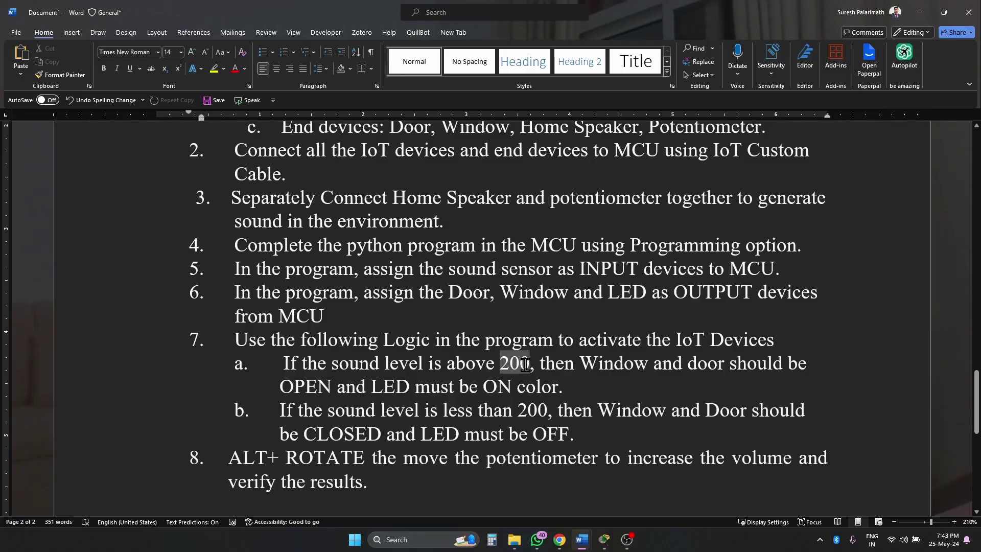
- Fix line 9 to read digitalRead(0)>=200, start an indented line under it, then open the Door
mouse_move(603, 532)
click(568, 491)
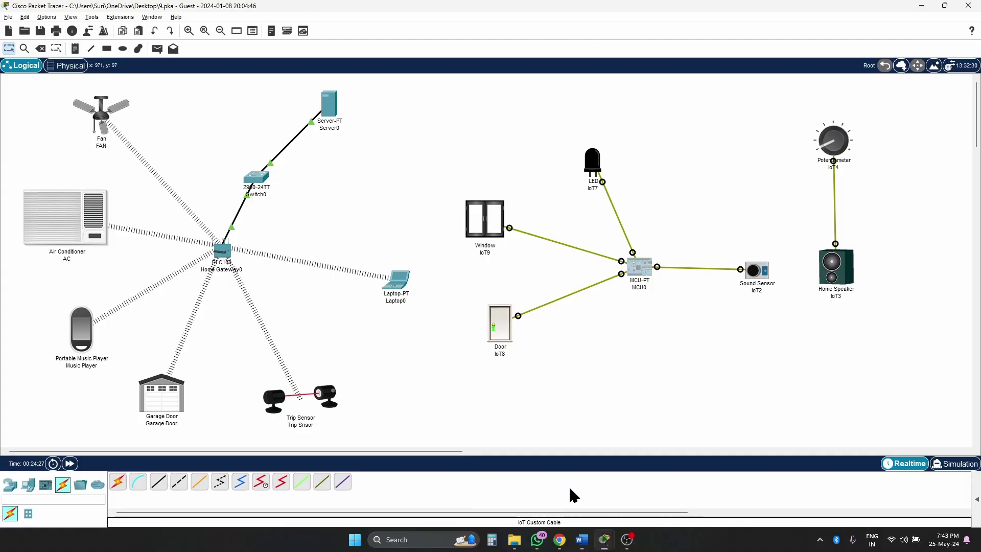
click(623, 271)
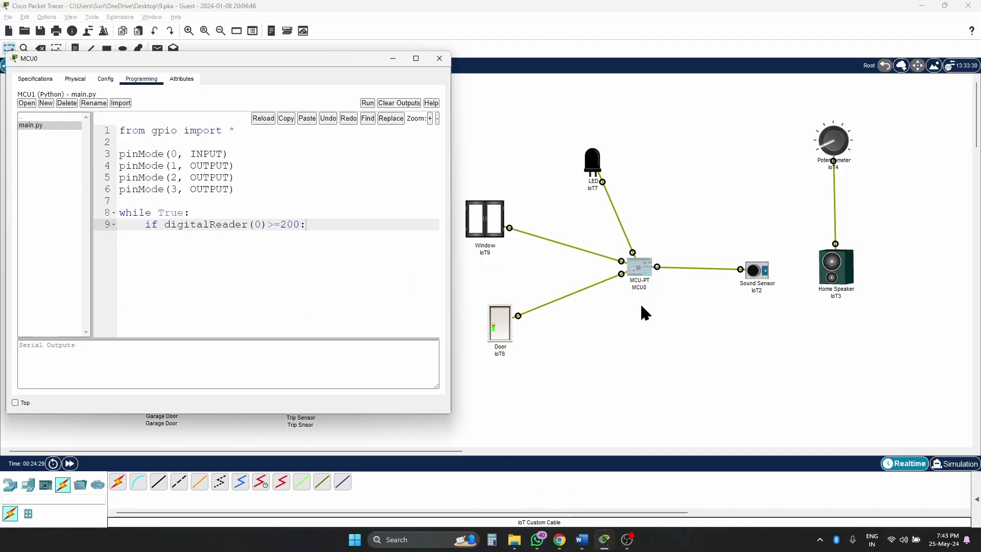
click(235, 224)
key(Delete)
key(Delete)
click(322, 227)
key(Return)
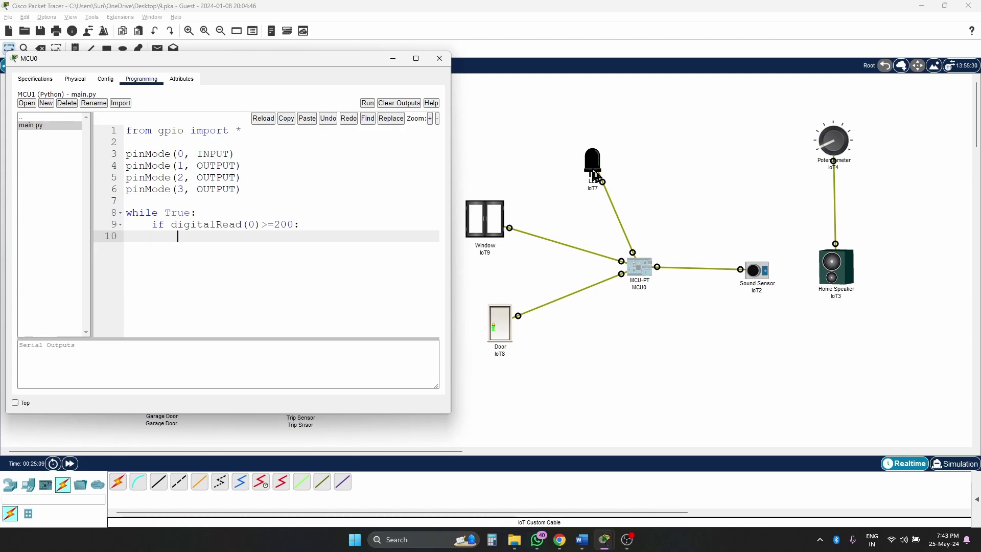
click(499, 327)
- Review the Door (IoT8) customWrite spec: 0 = closed, 1 = open, in [door],[lock] format
click(501, 330)
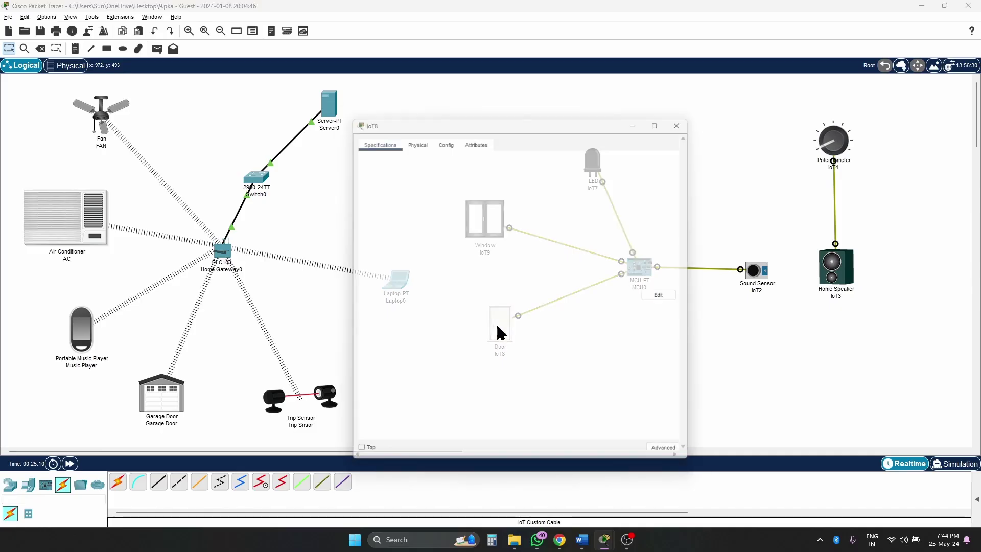
click(380, 139)
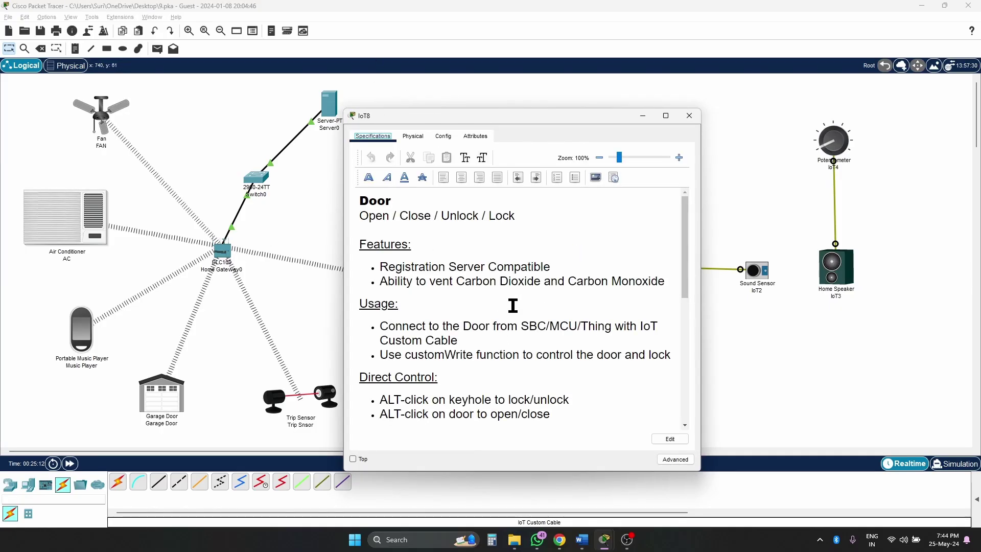
scroll(517, 307, down, 1)
scroll(521, 310, down, 8)
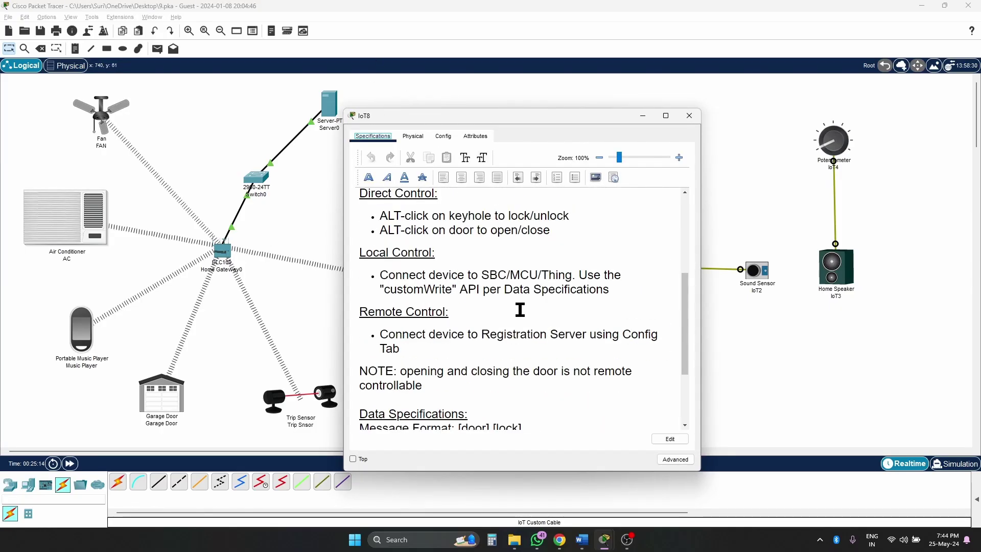
scroll(519, 311, down, 1)
scroll(519, 312, up, 4)
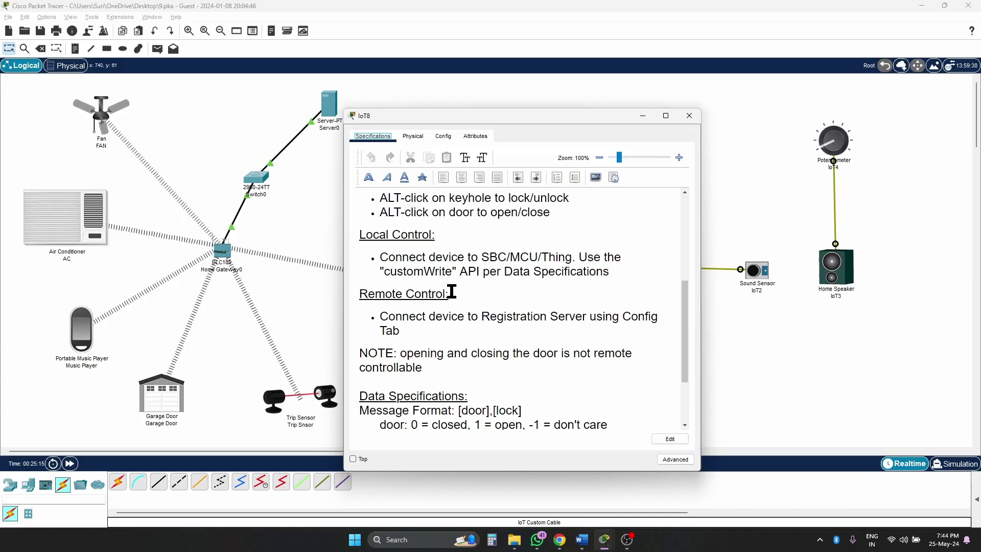
double_click(399, 272)
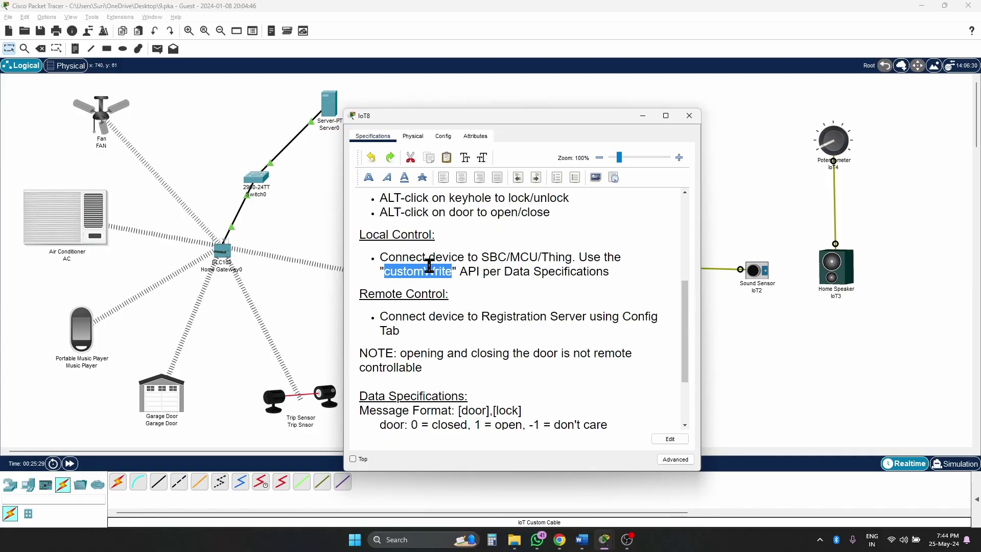
click(476, 289)
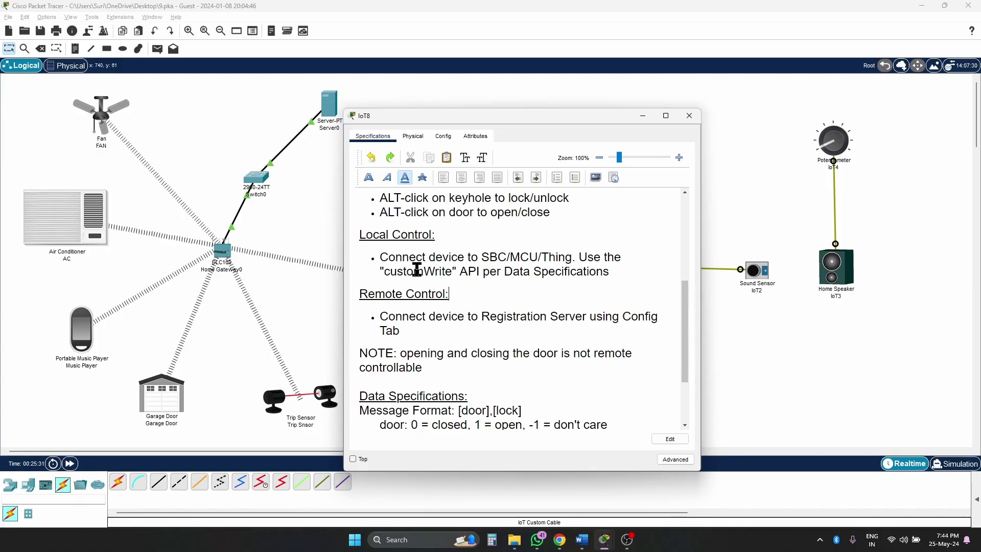
double_click(412, 272)
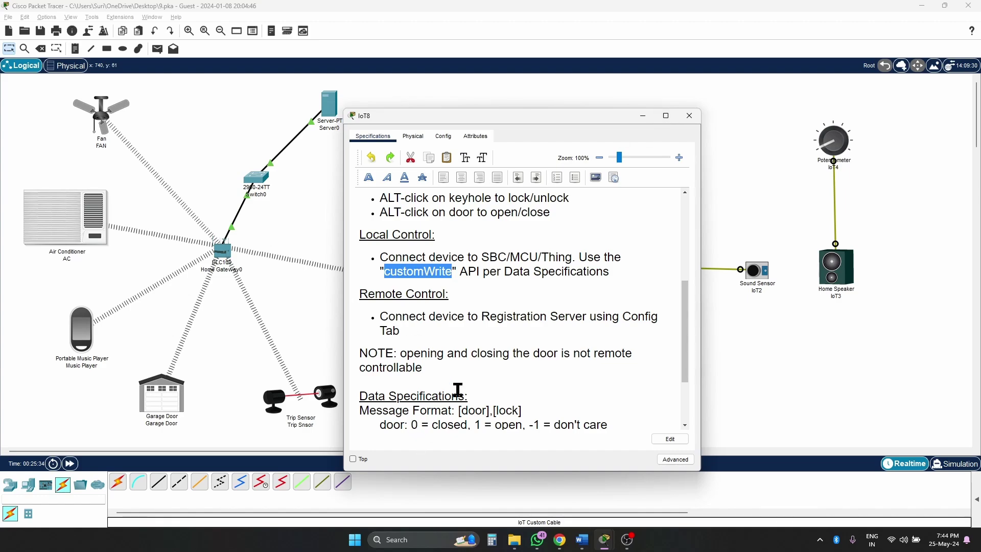
scroll(458, 389, down, 3)
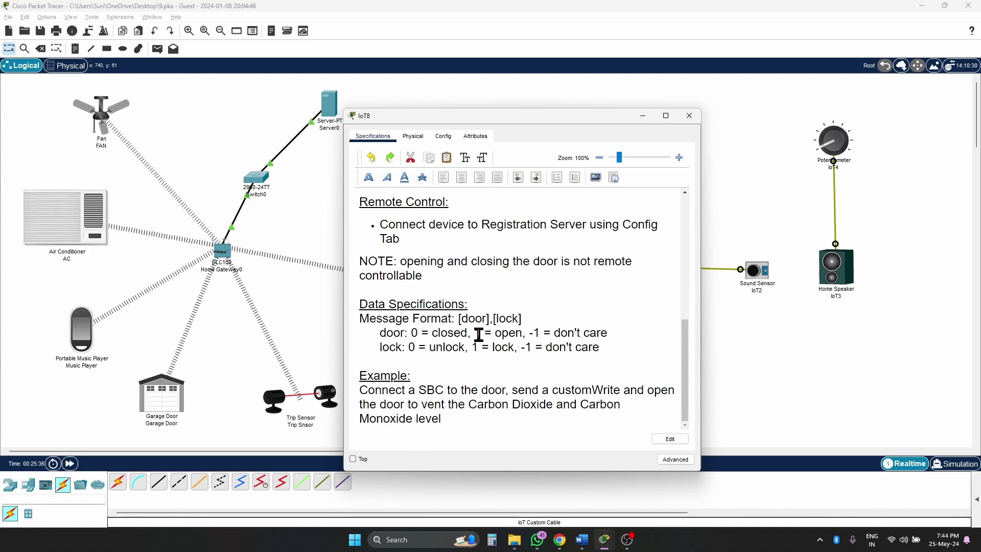
drag(481, 333, 522, 333)
drag(412, 333, 467, 333)
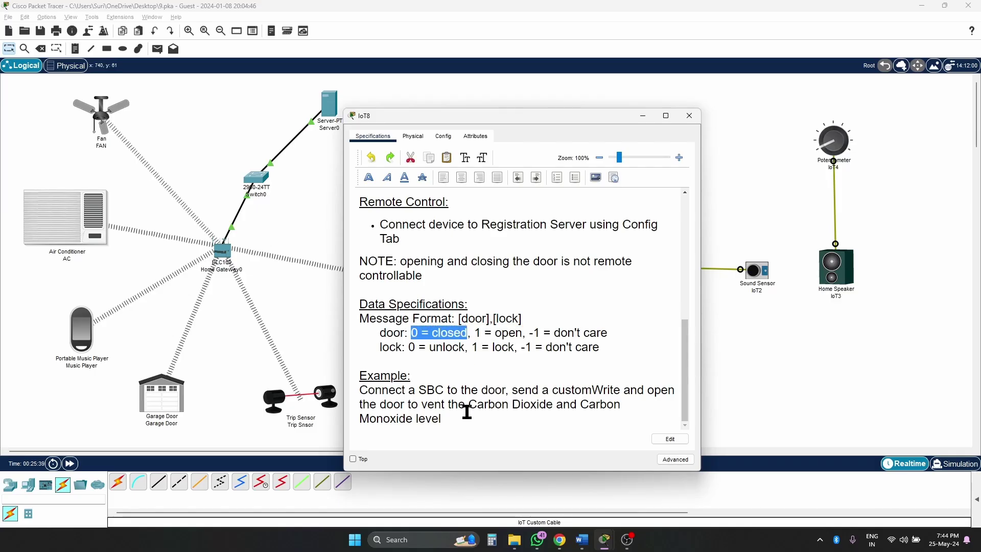
click(700, 119)
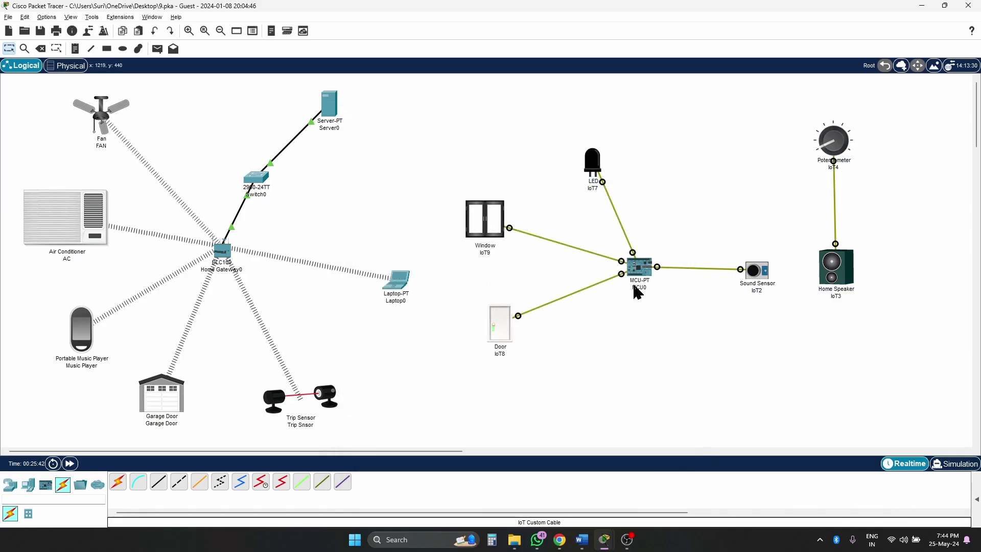
- Add customWrite(3, 1) on line 10 inside the if block, then bring up the Window's details
click(640, 269)
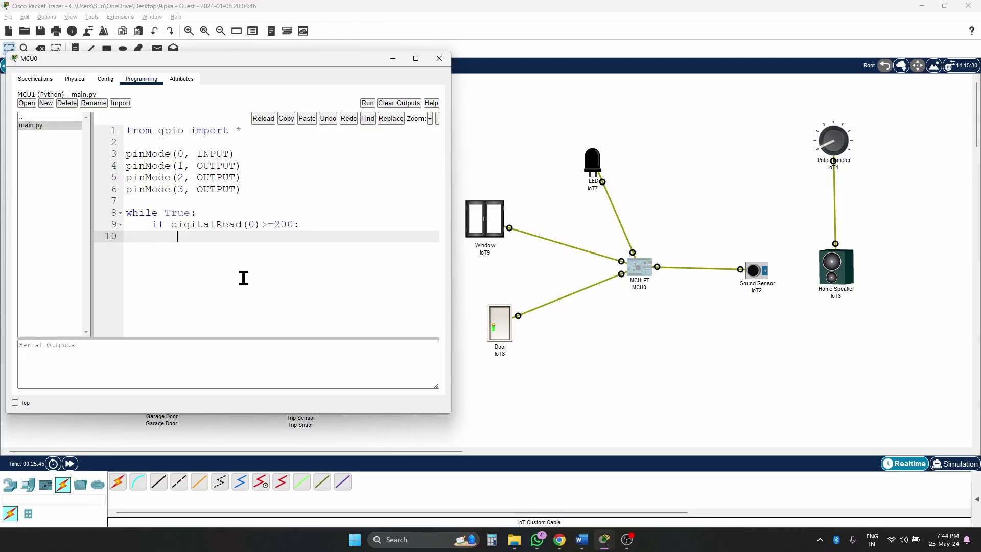
text(cut)
key(BackSpace)
text(s)
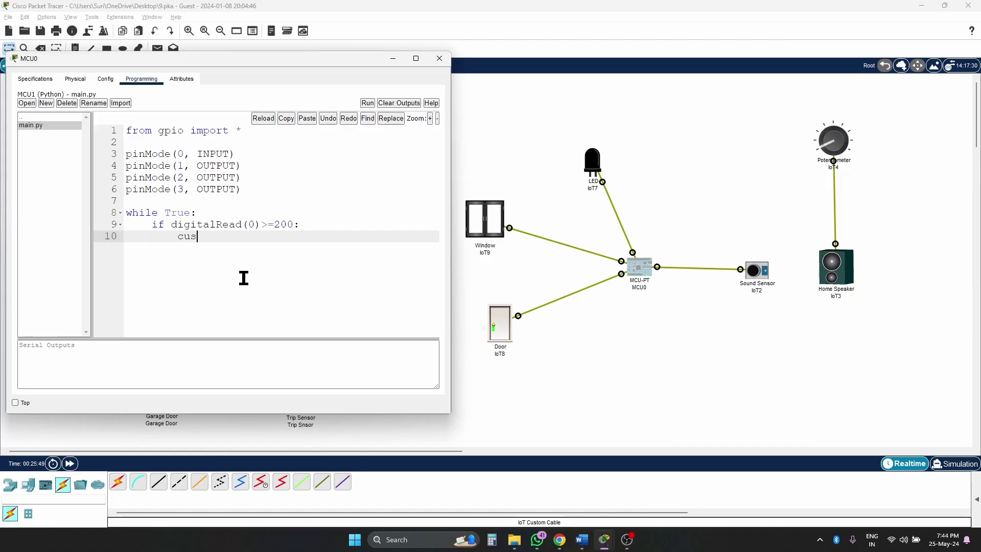
text(tomWrite(3, 1))
key(Return)
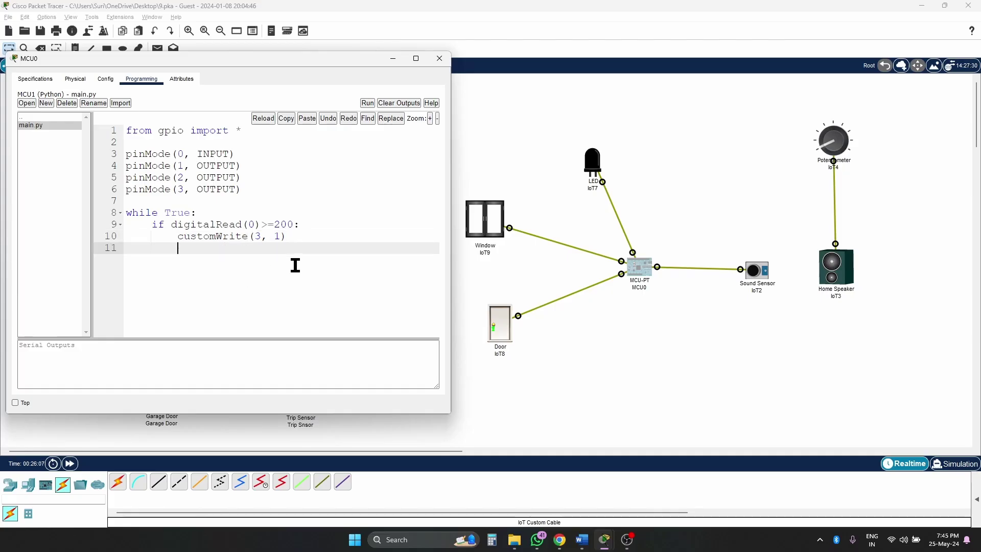
click(486, 225)
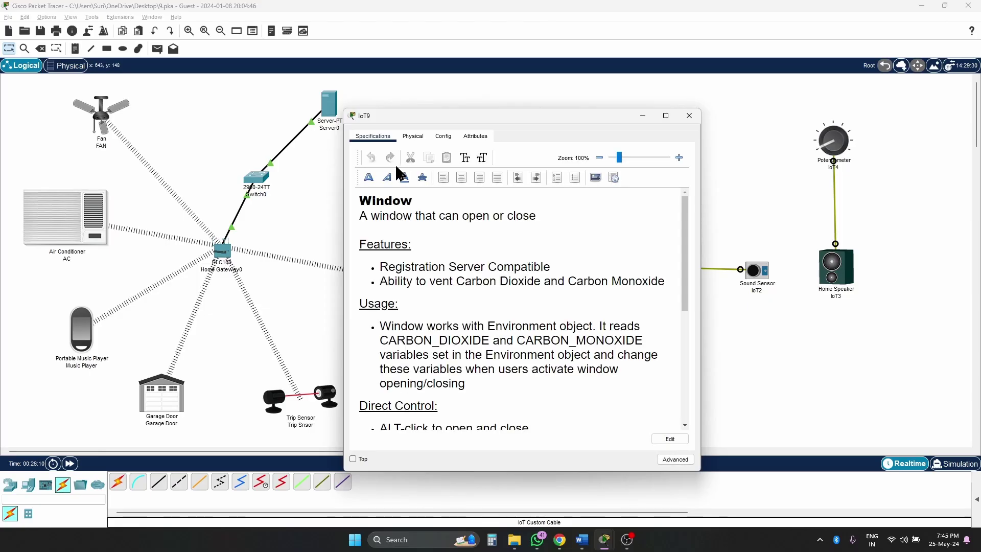
- Check the Window (IoT9) customWrite state values: 0 = closed, 1 = open
click(374, 142)
scroll(481, 295, down, 4)
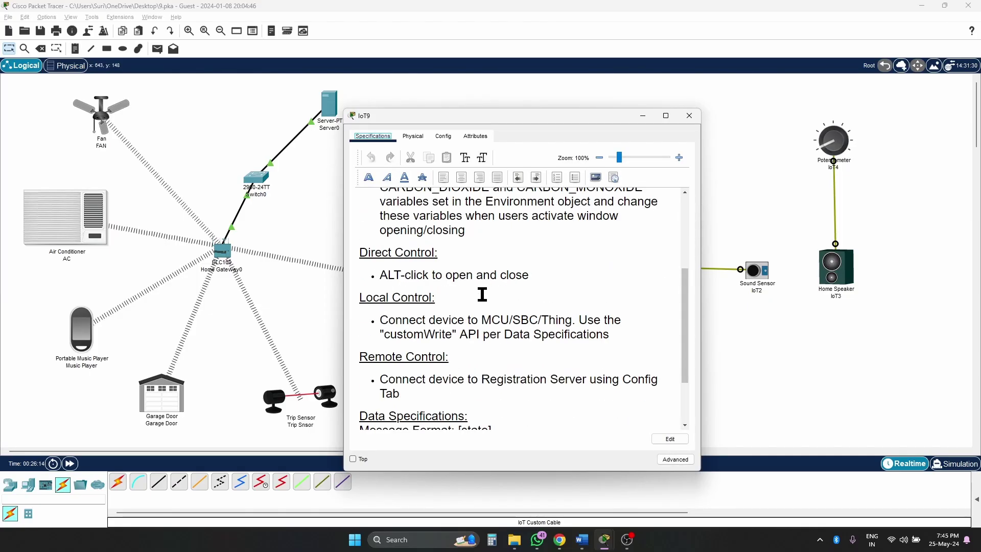
click(407, 267)
double_click(406, 271)
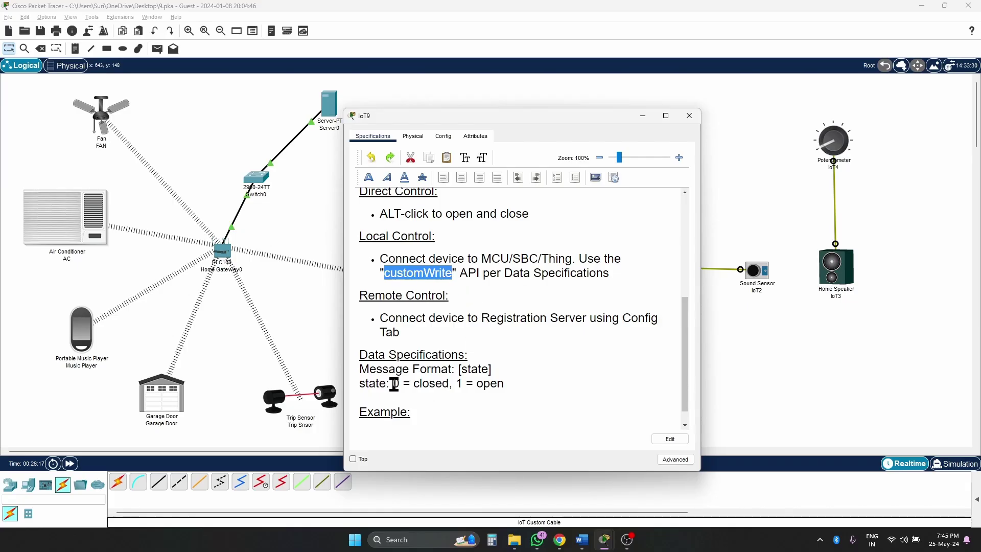
drag(393, 384, 449, 384)
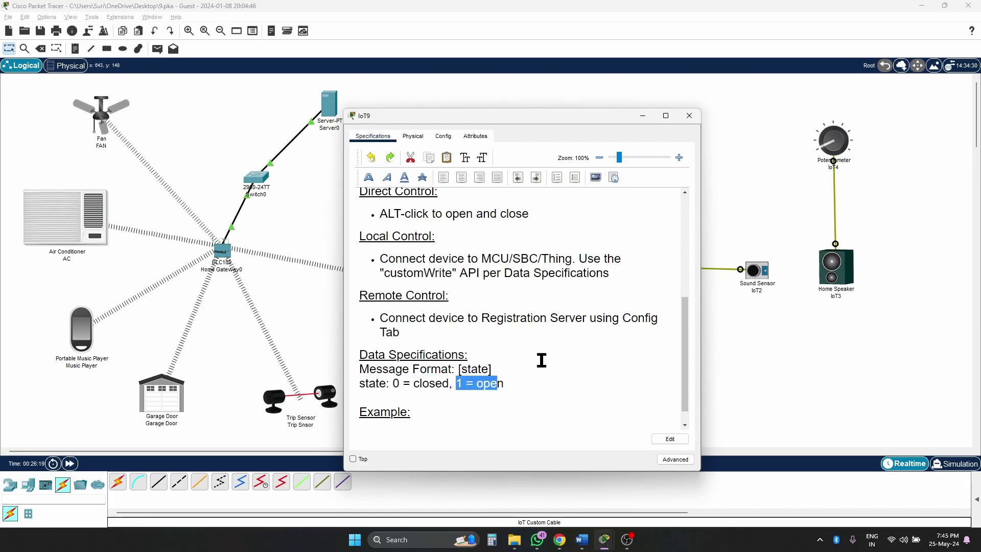
click(643, 116)
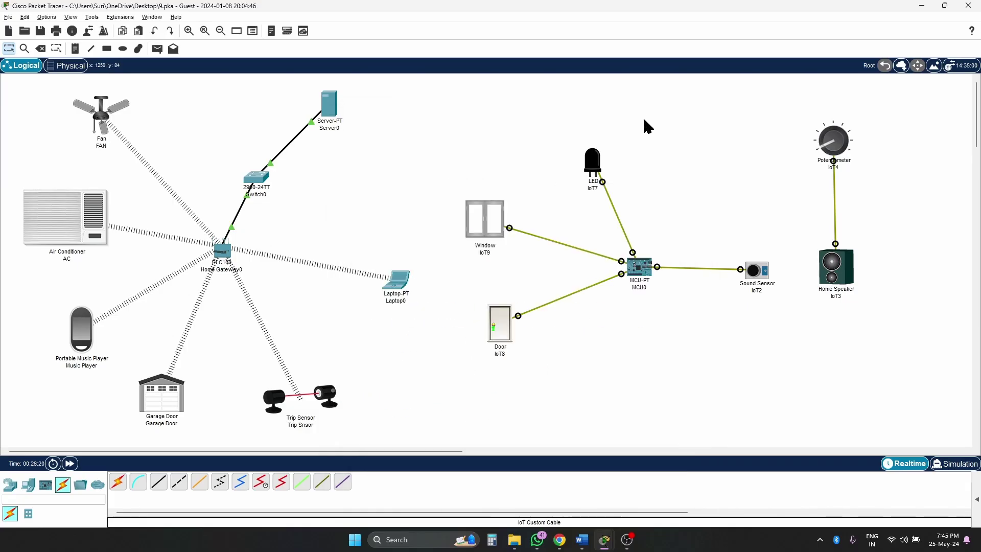
- Write customWrite(2, 1) on line 11 of the if block and begin line 12
click(633, 268)
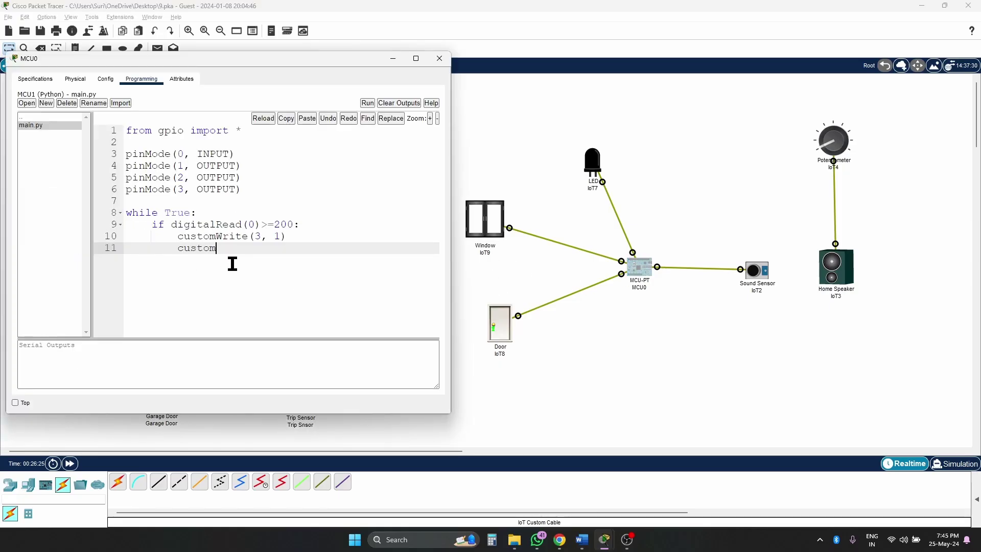
text(Write)
text((2, 1)
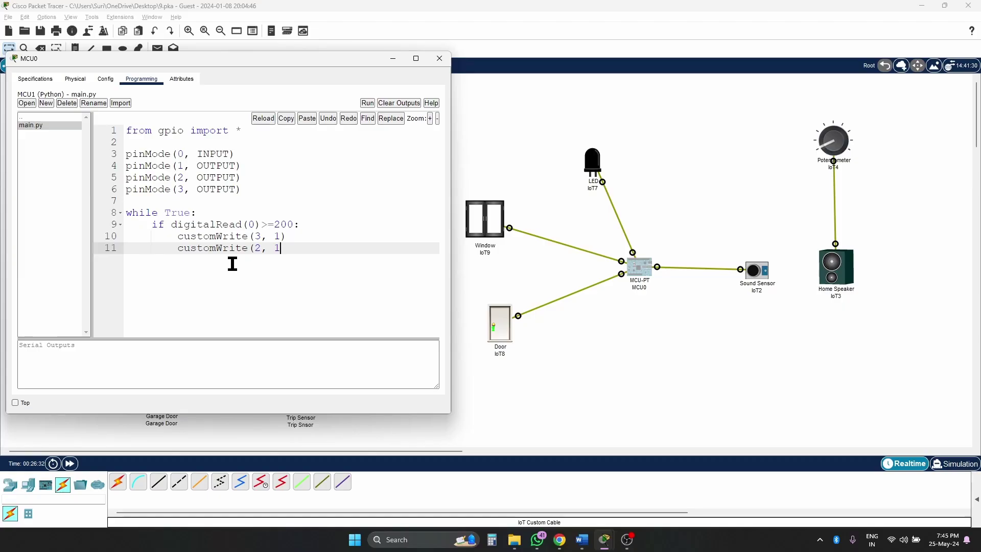
text())
key(Return)
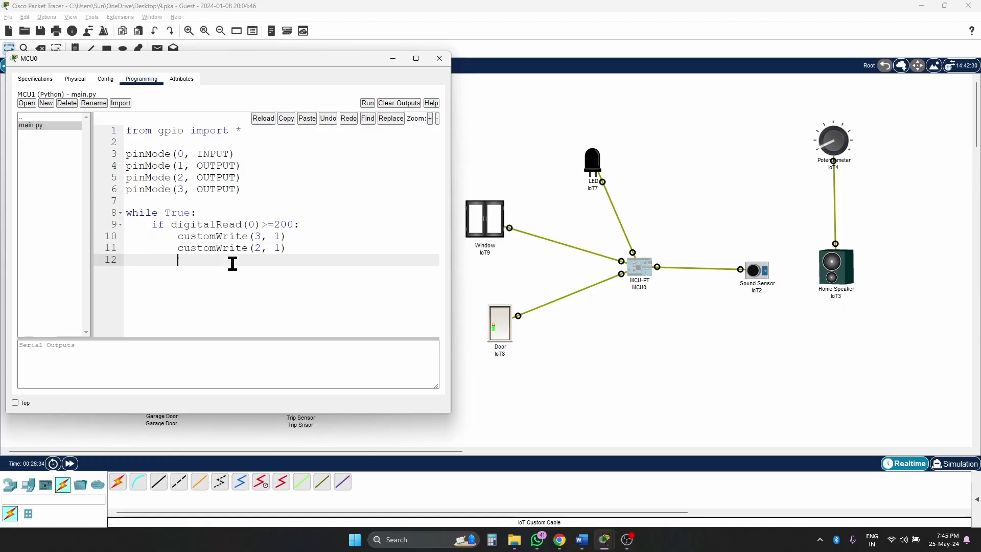
- Read the LED (IoT7) analogWrite specification and its 0-1023 brightness range
click(595, 162)
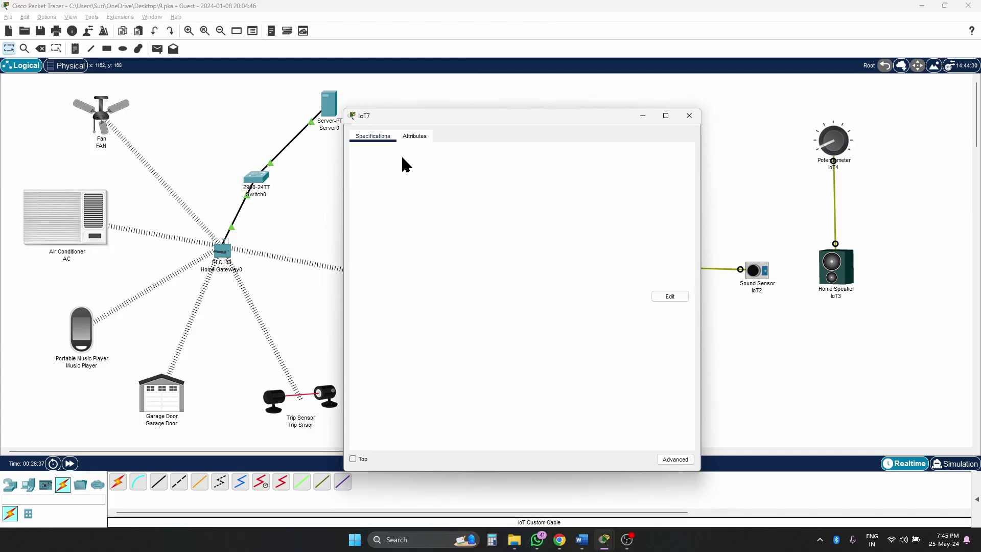
scroll(518, 327, down, 3)
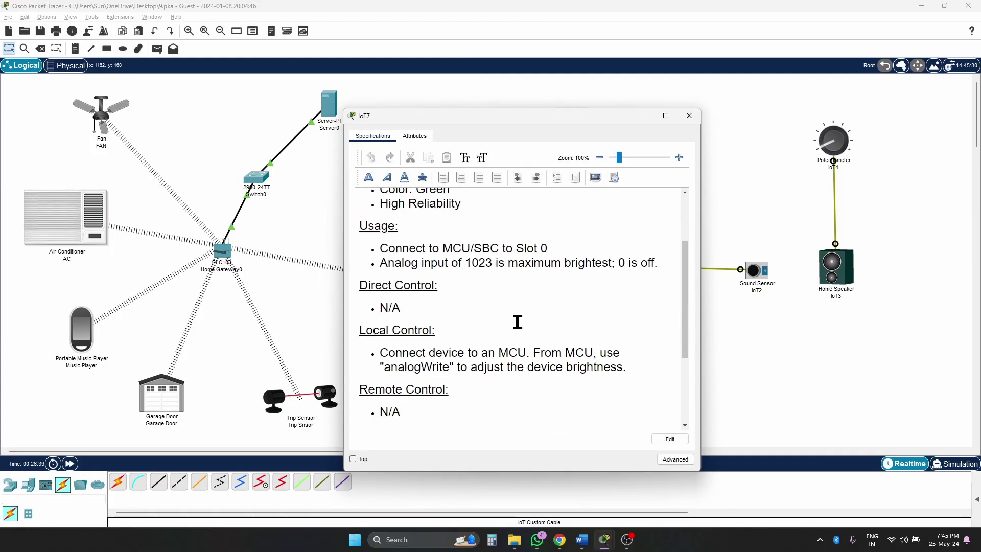
scroll(517, 322, up, 1)
scroll(557, 352, down, 2)
double_click(433, 332)
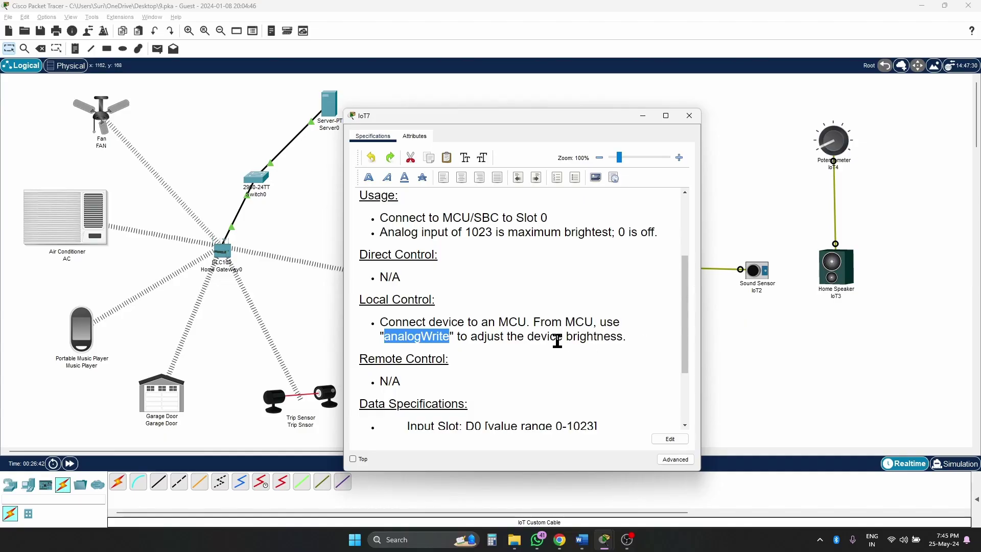
scroll(557, 341, down, 2)
scroll(557, 341, down, 1)
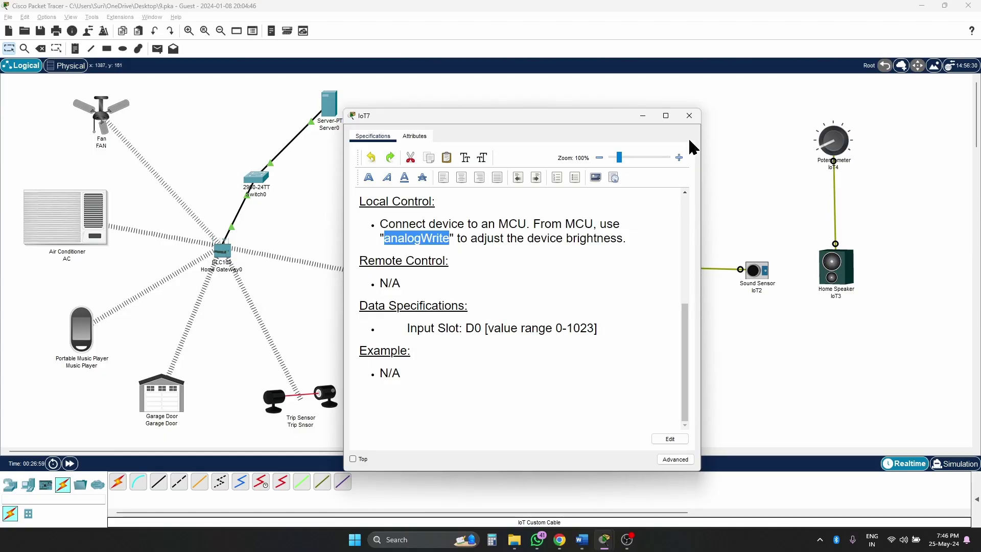
click(689, 115)
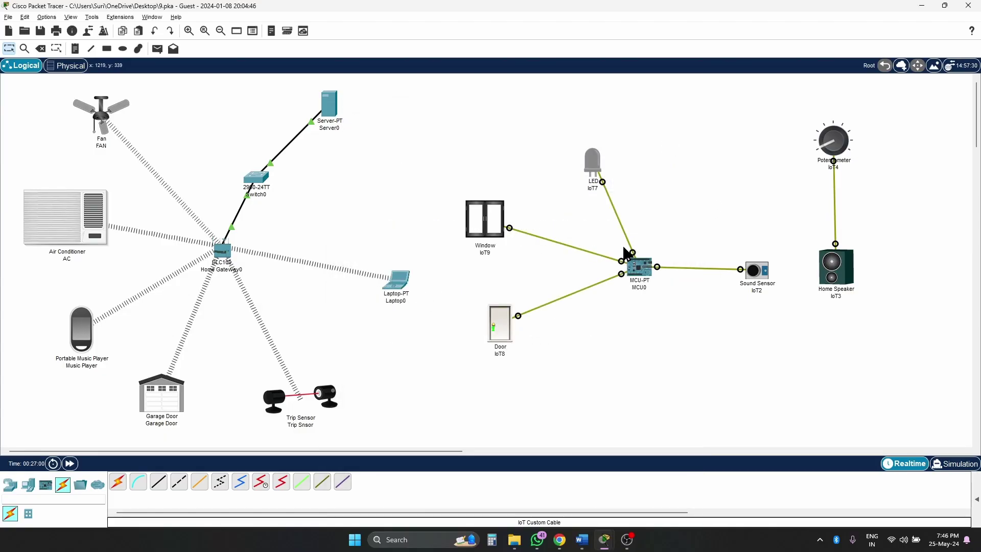
- Add analogWrite(1, 1) to the if block and start an else: block beneath it
click(639, 266)
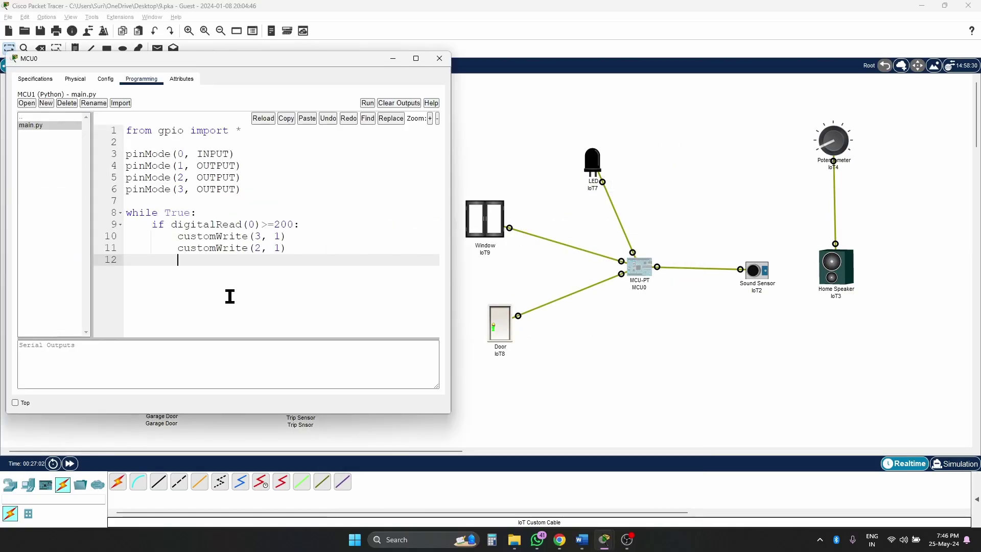
text(analogWrite(1, 1)
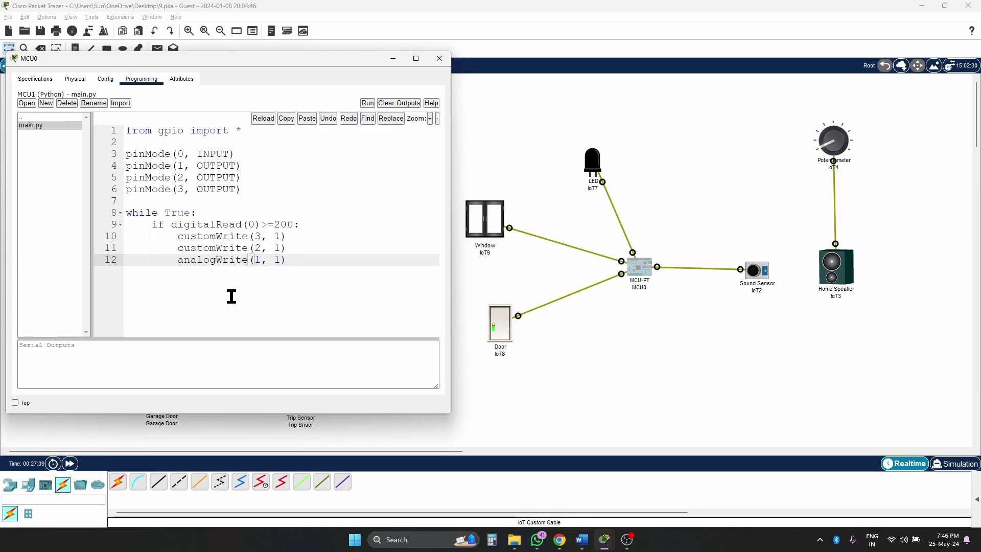
key(Return)
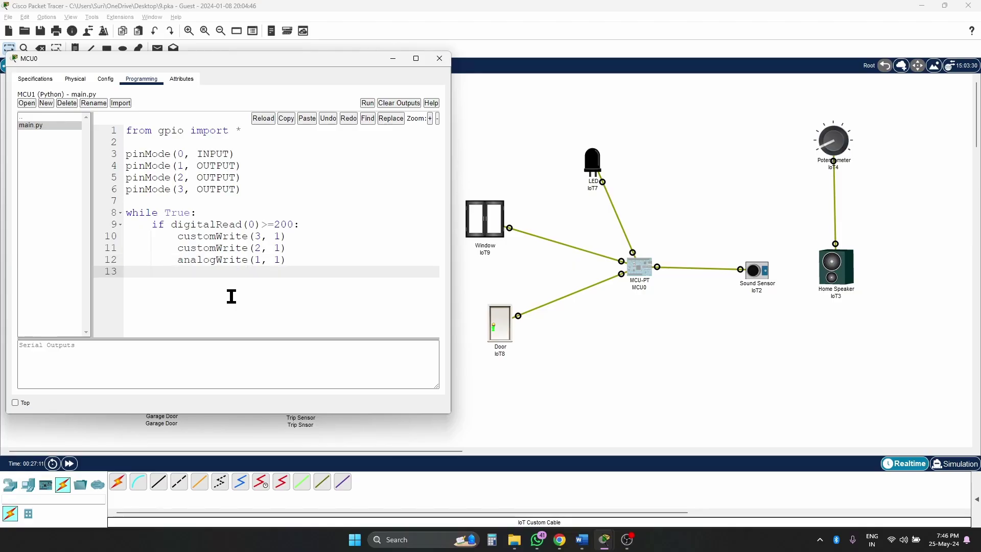
key(BackSpace)
text(else:)
key(Return)
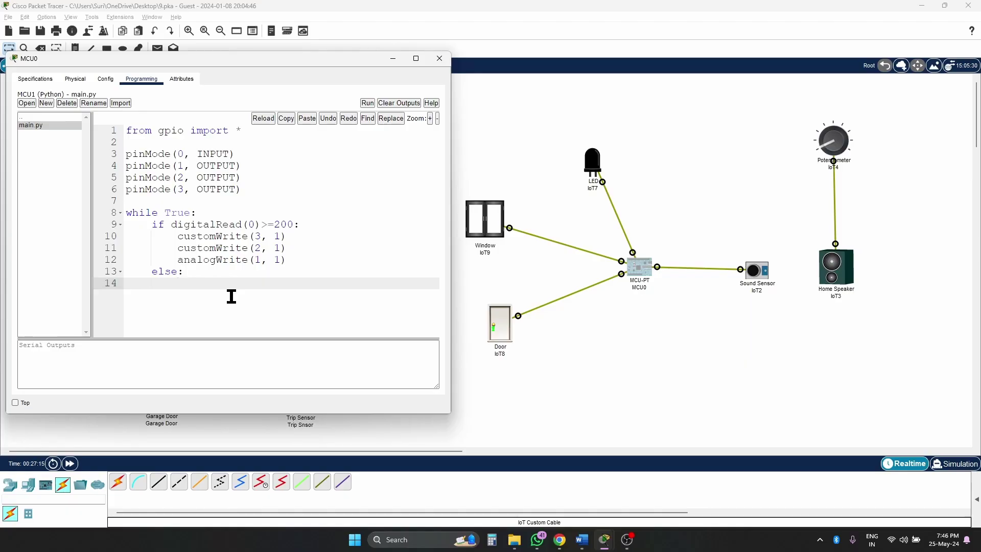
- Copy the three output lines into the else block and change their values to 0
drag(151, 236, 292, 261)
key(ctrl+c)
click(228, 284)
key(ctrl+v)
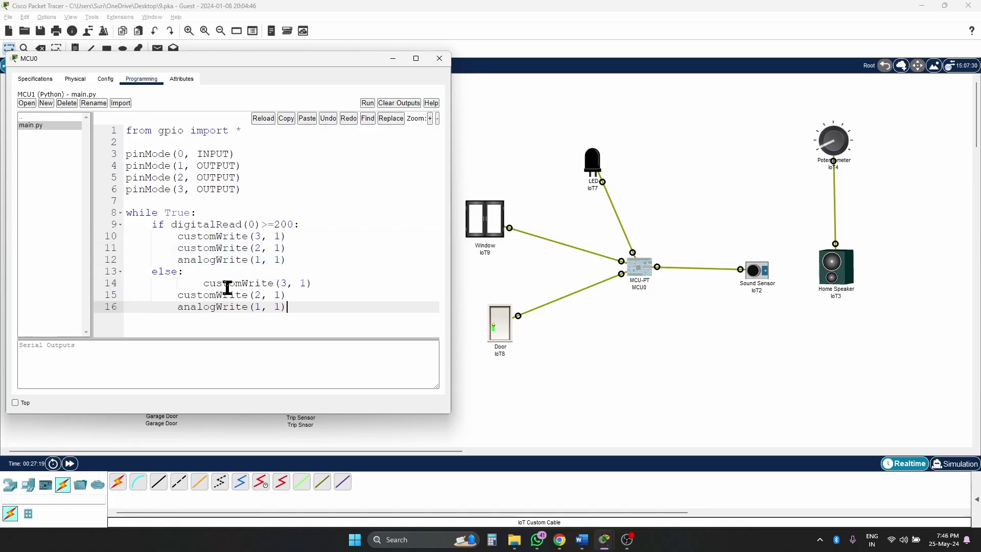
double_click(202, 283)
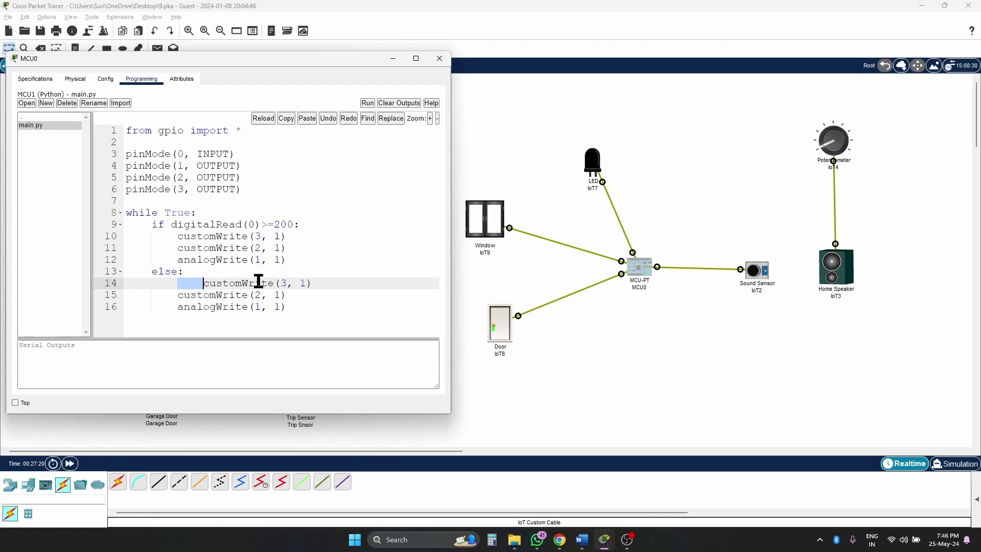
key(BackSpace)
double_click(277, 282)
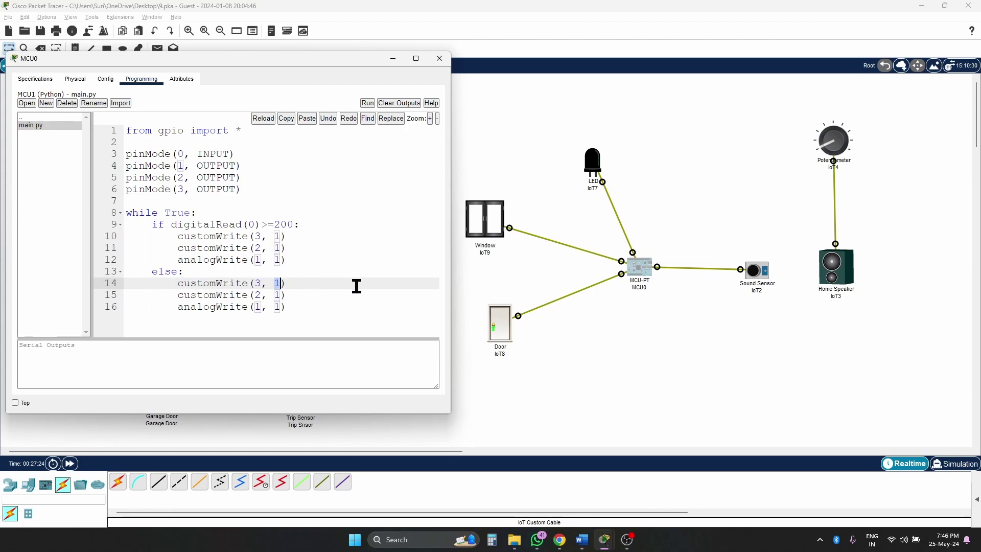
text(0)
key(Down)
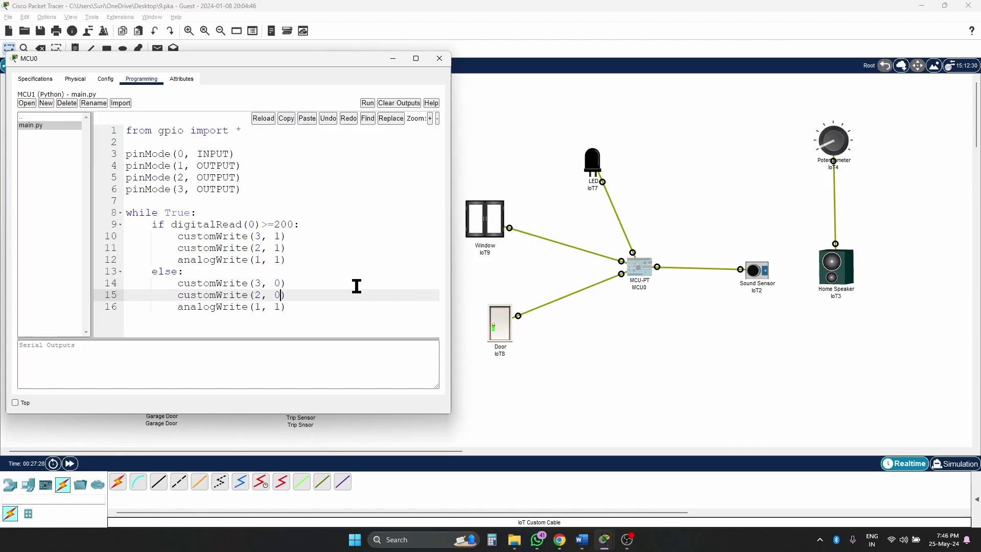
key(Down)
text(0)
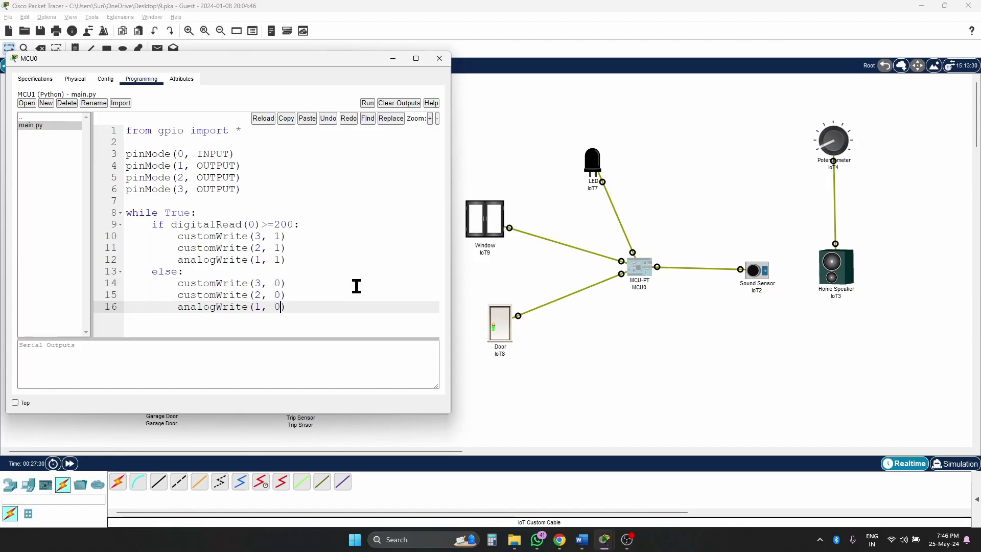
click(342, 317)
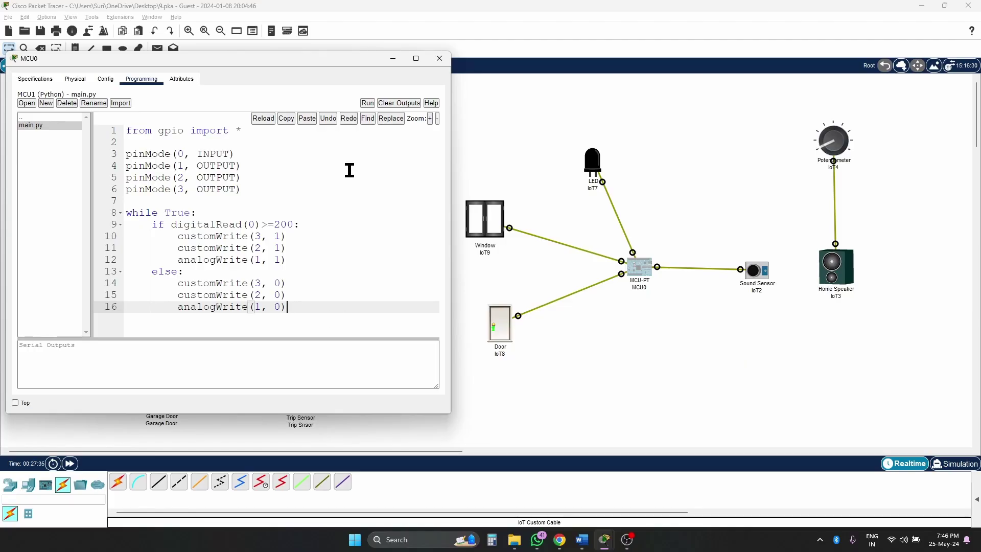
- Run the MCU program and turn the potentiometer up so the window, door and LED activate
click(367, 104)
mouse_move(843, 145)
mouse_down()
mouse_move(837, 134)
mouse_move(851, 156)
mouse_up()
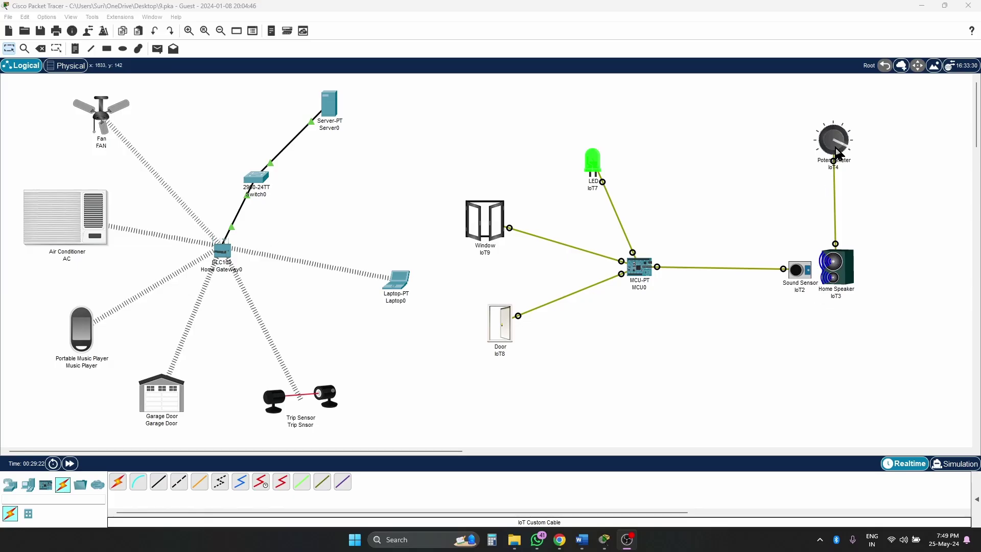
- Change line 12 to analogWrite(1, 1000), then lower the potentiometer so everything switches off
click(645, 273)
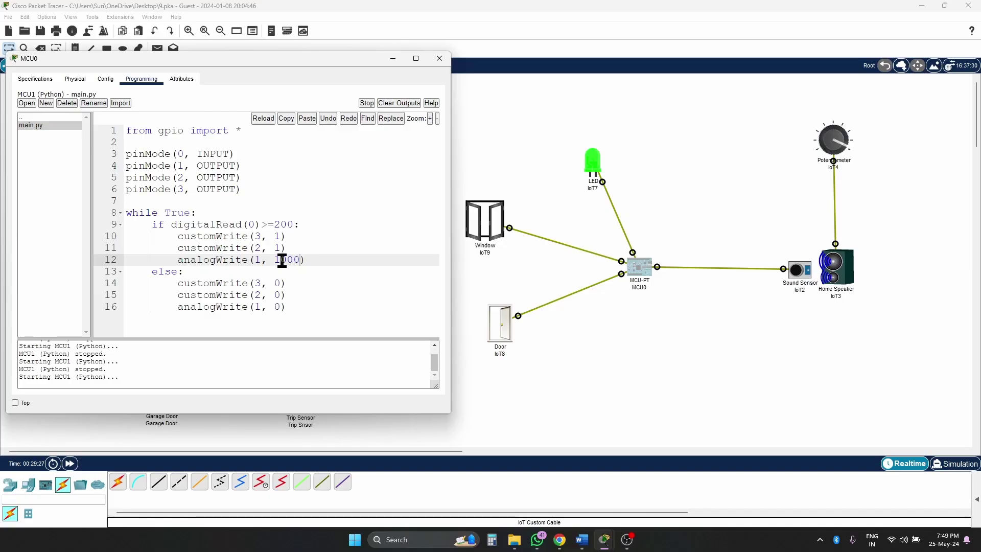
click(842, 147)
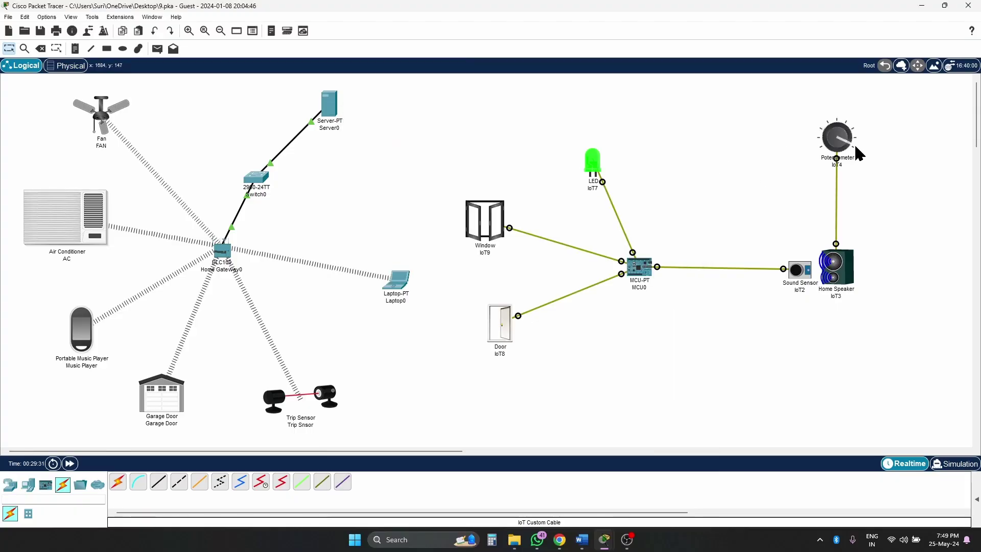
mouse_move(841, 149)
mouse_down()
mouse_move(828, 145)
mouse_move(835, 129)
mouse_move(827, 149)
mouse_up()
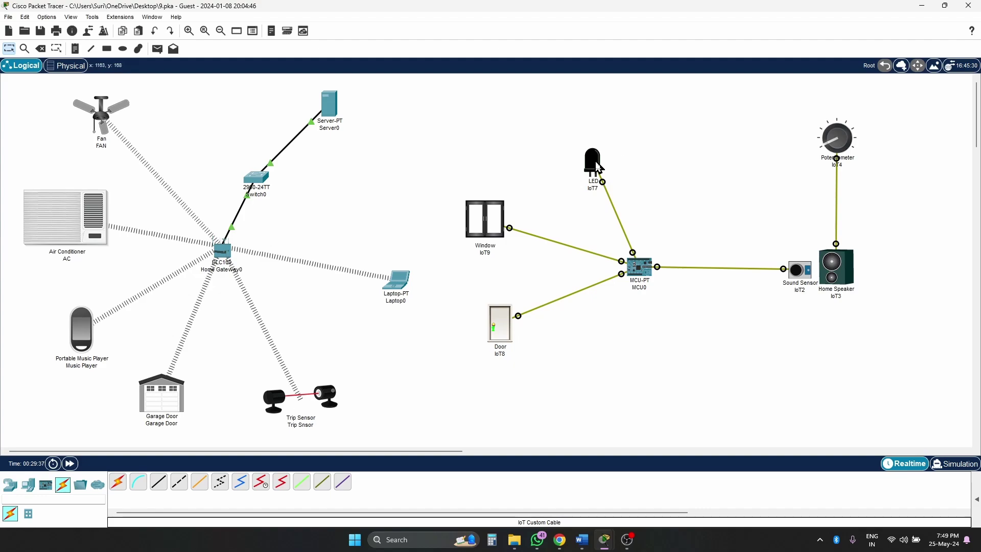
- Nudge the LED up on the canvas, close the MCU0 code, and turn the potentiometer right
drag(593, 162, 595, 148)
click(649, 269)
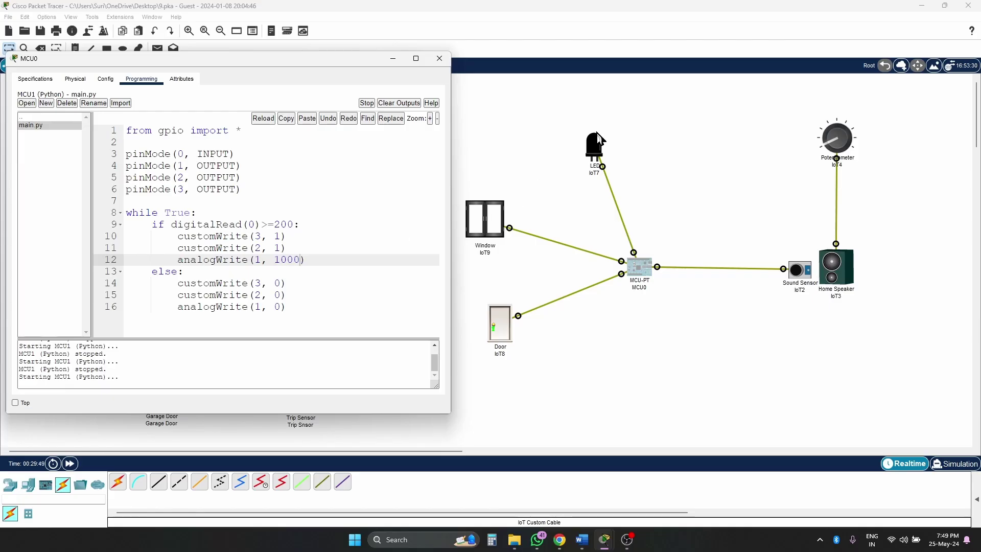
click(393, 58)
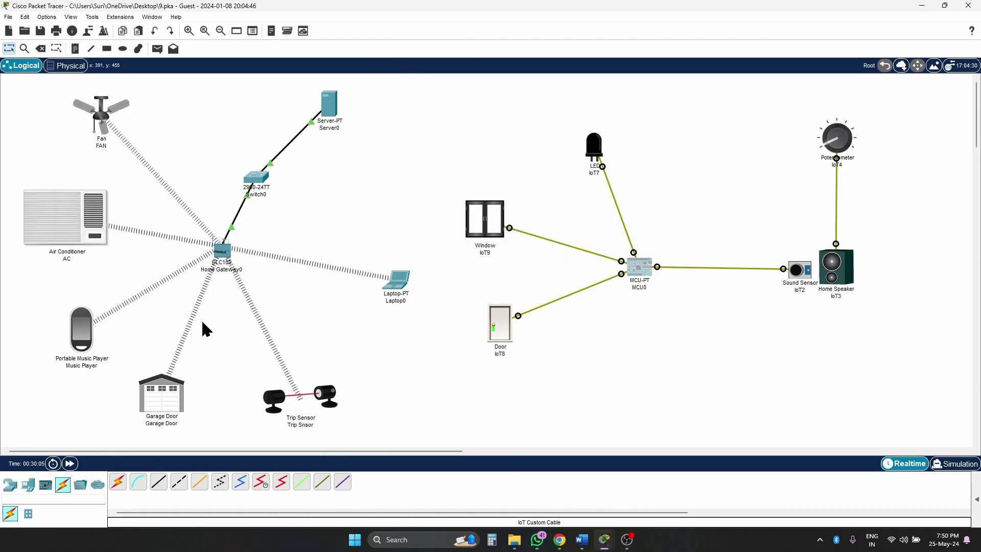
mouse_move(296, 395)
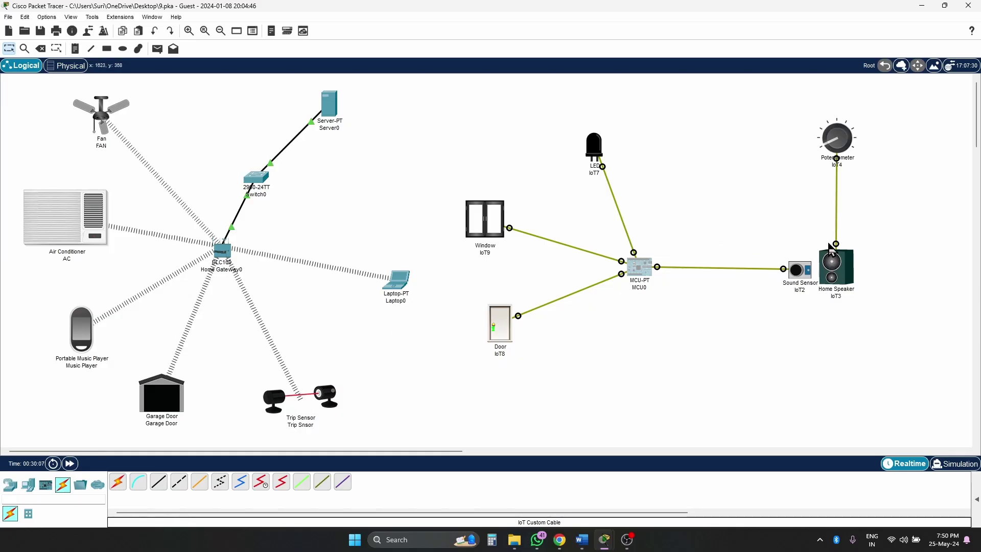
drag(828, 149, 855, 147)
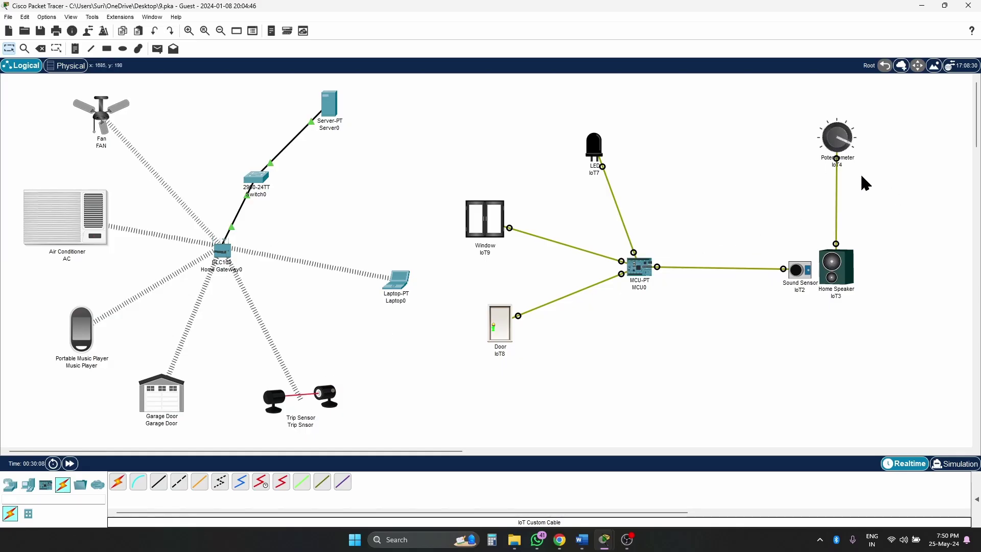